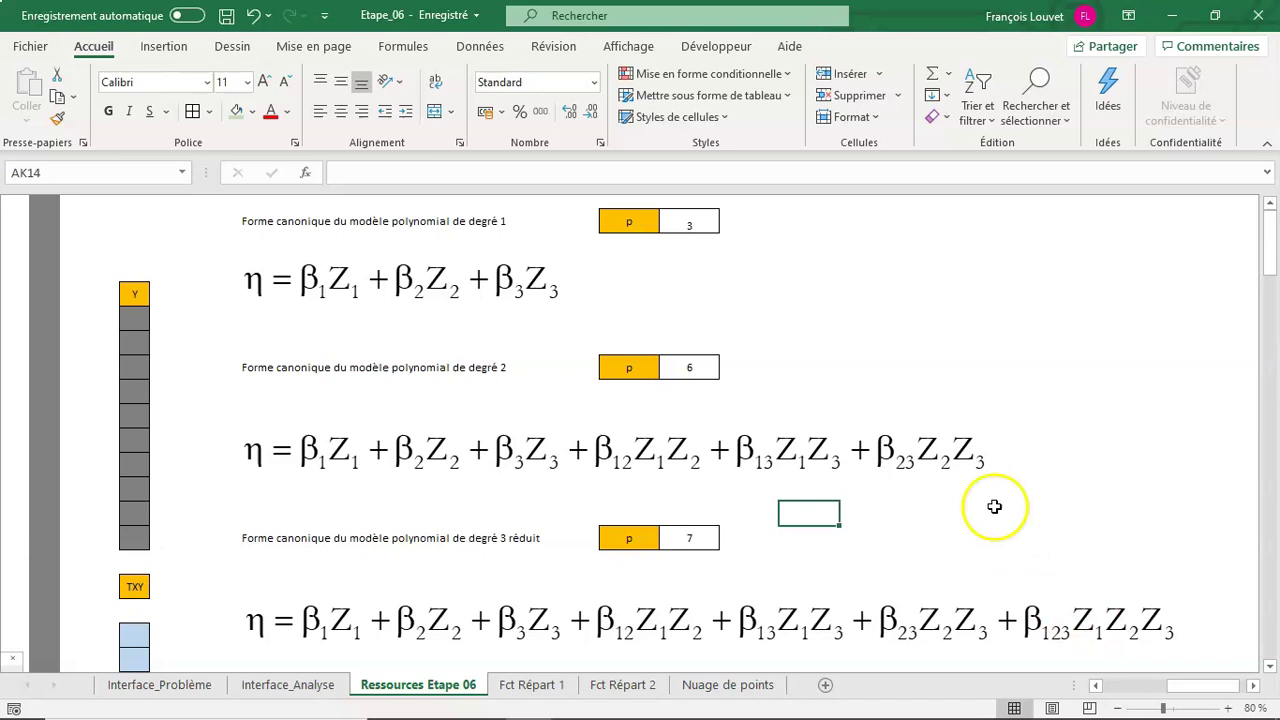
Scroll past the COEFF formula back to the Matrice d'expérience and Matrice du modèle tables.
scroll(1000, 491, "down", 3)
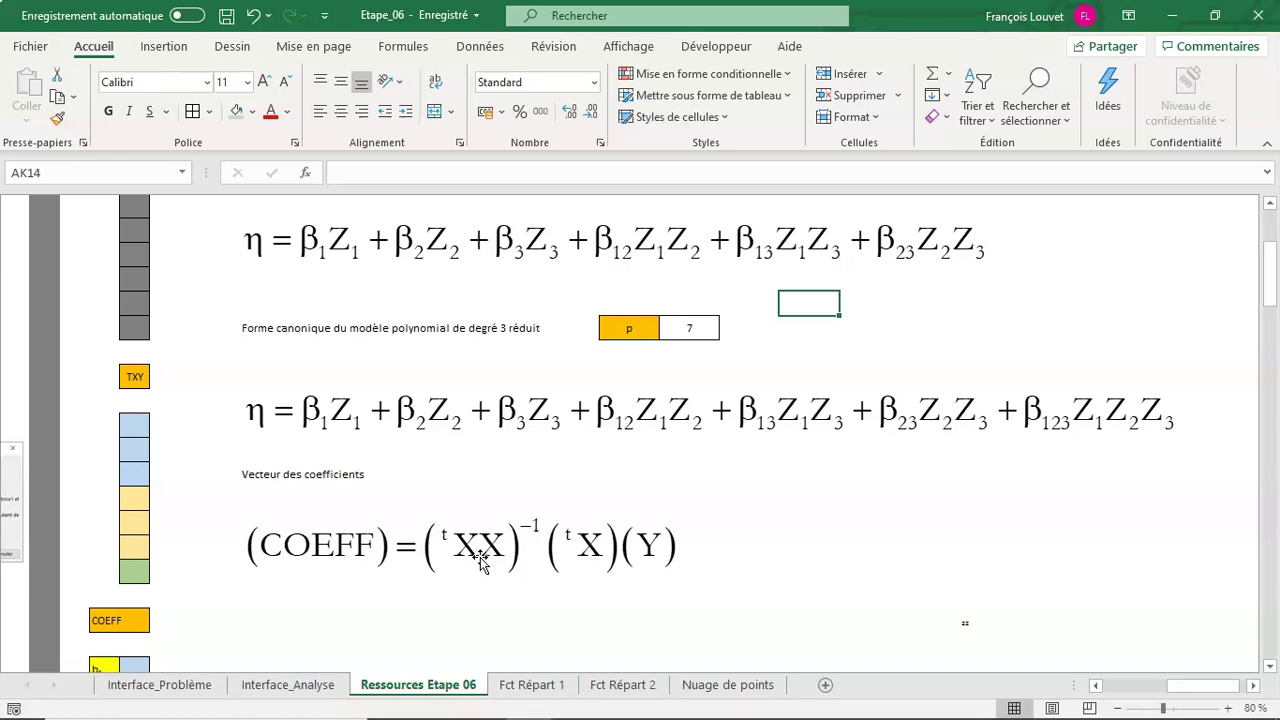
left_click_drag(1200, 686, 1105, 686)
scroll(883, 630, "up", 2)
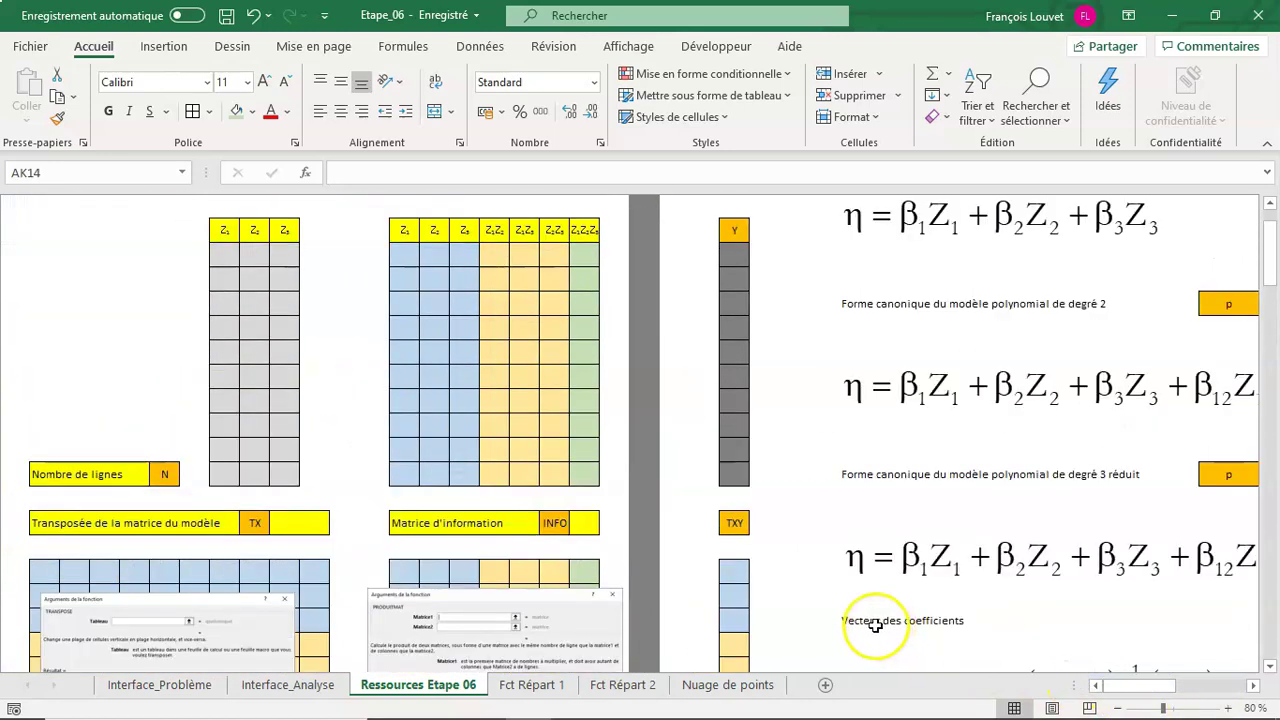
scroll(629, 517, "up", 1)
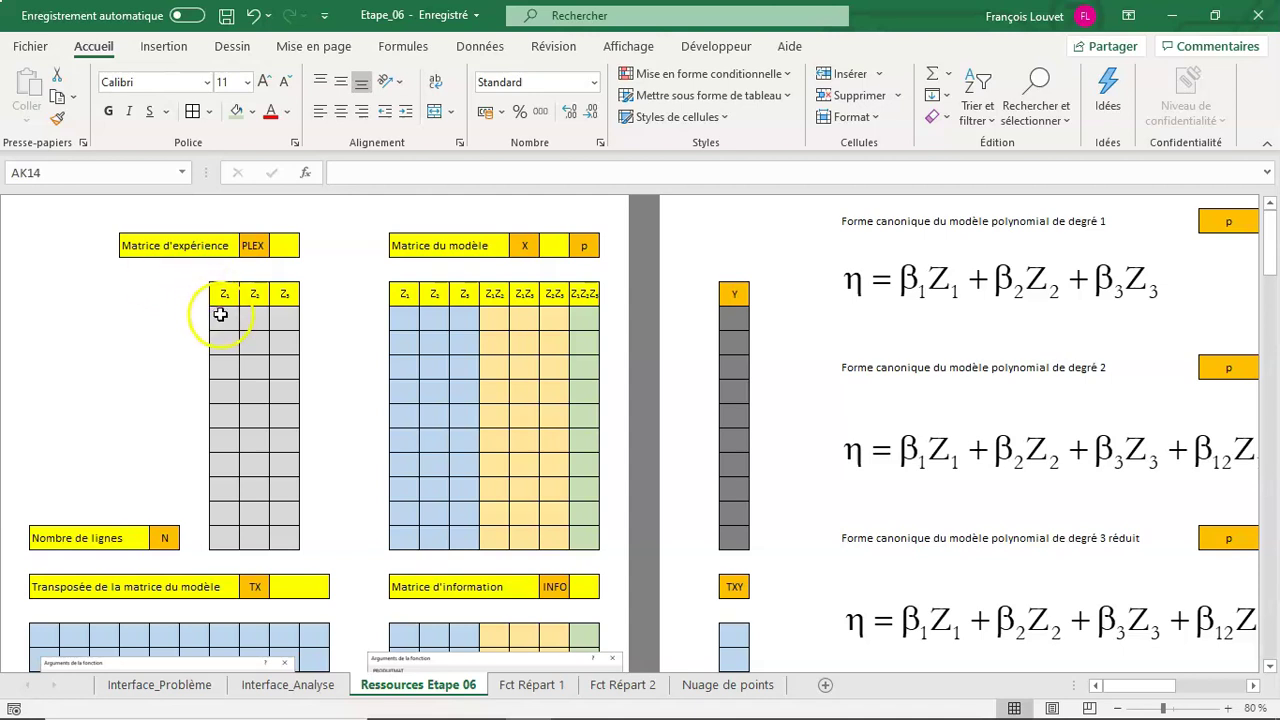
left_click_drag(224, 293, 284, 297)
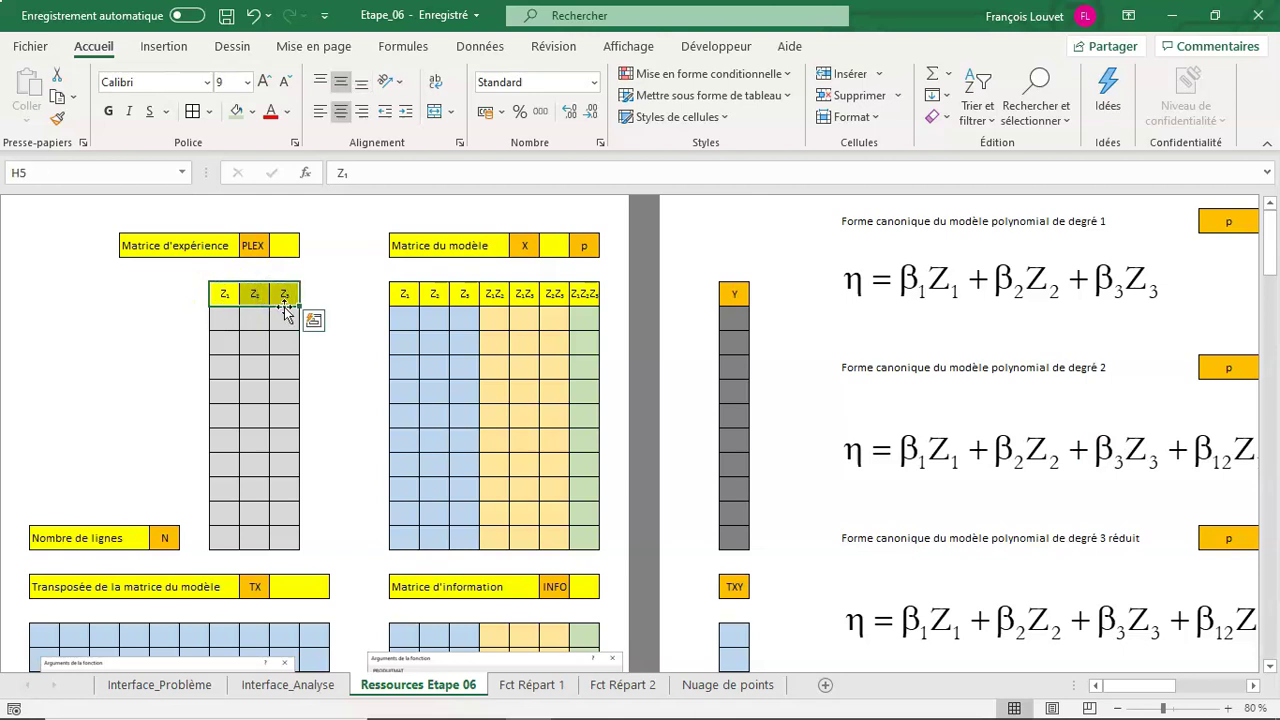
left_click(228, 317)
left_click_drag(228, 317, 216, 550)
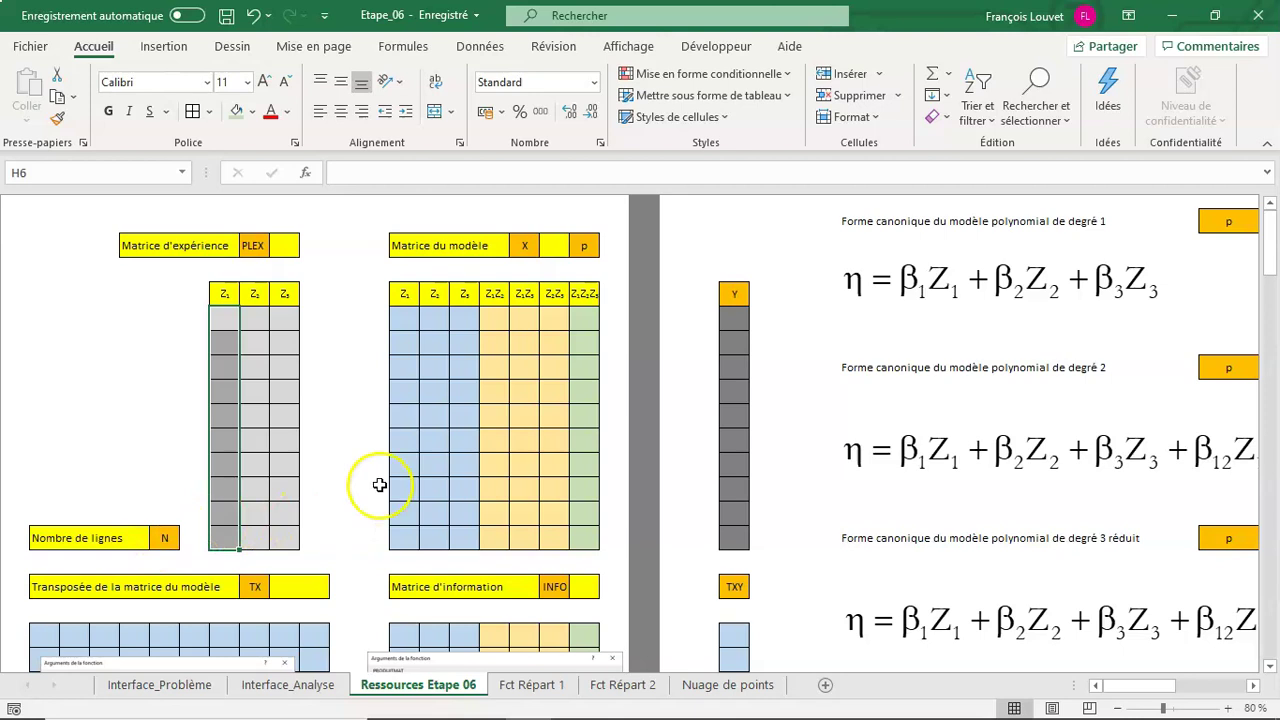
scroll(376, 472, "up", 2)
scroll(376, 472, "up", 3)
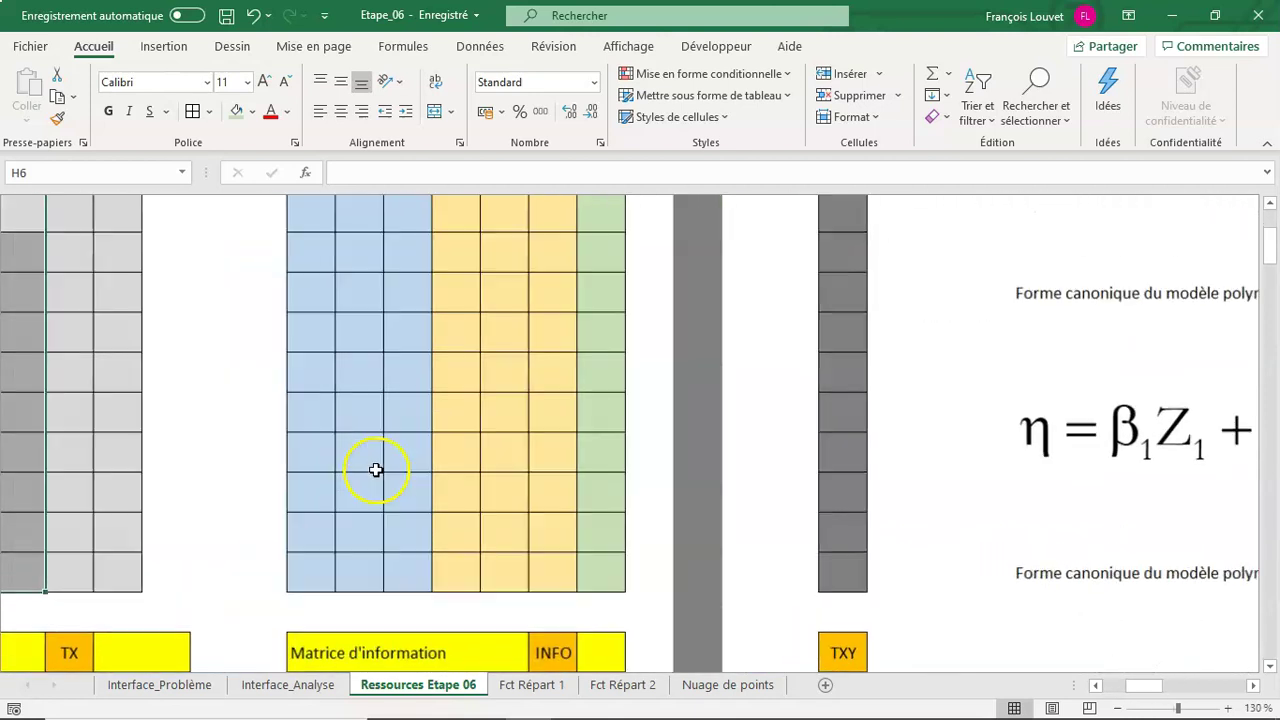
left_click_drag(1137, 688, 1115, 690)
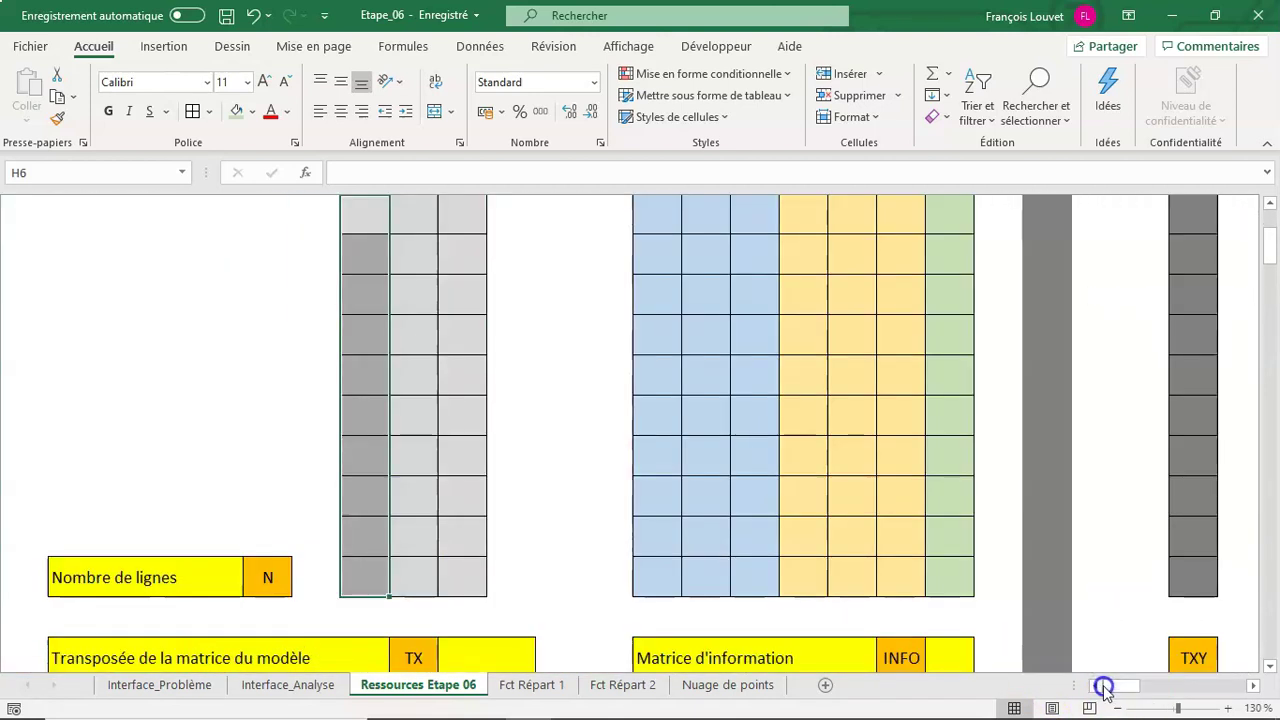
scroll(903, 580, "up", 1)
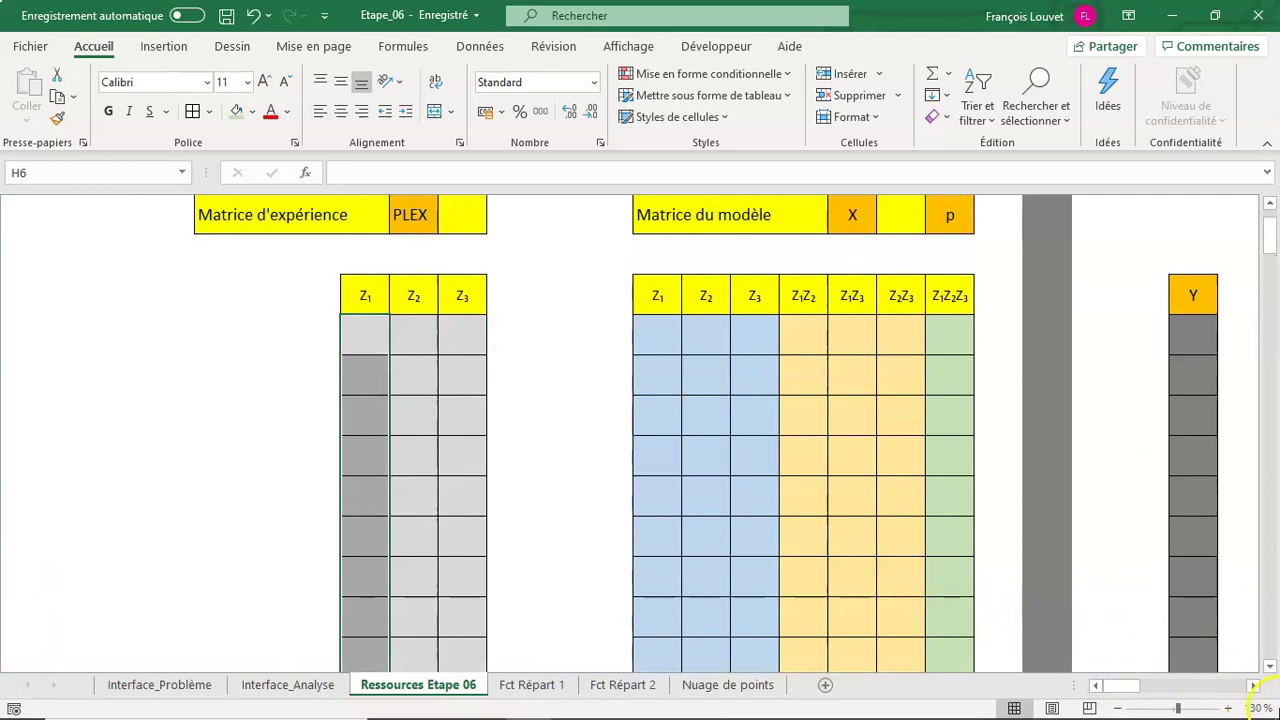
left_click(1118, 708)
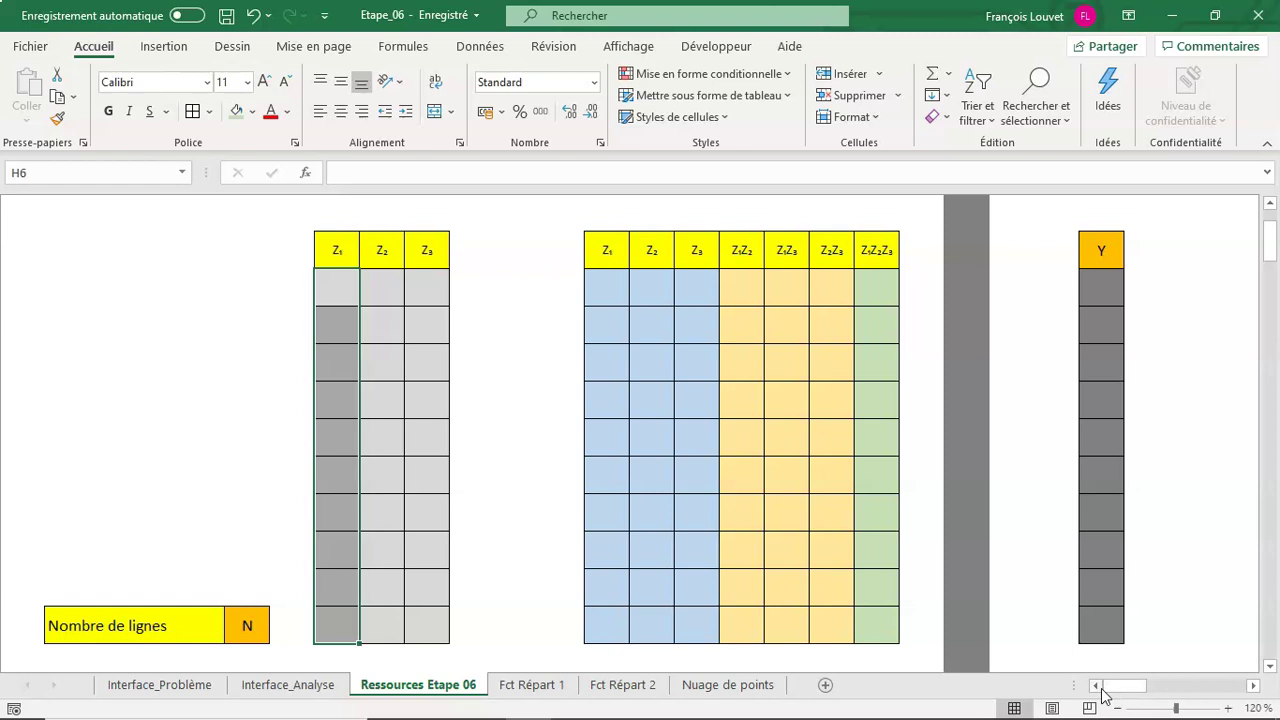
left_click(1118, 708)
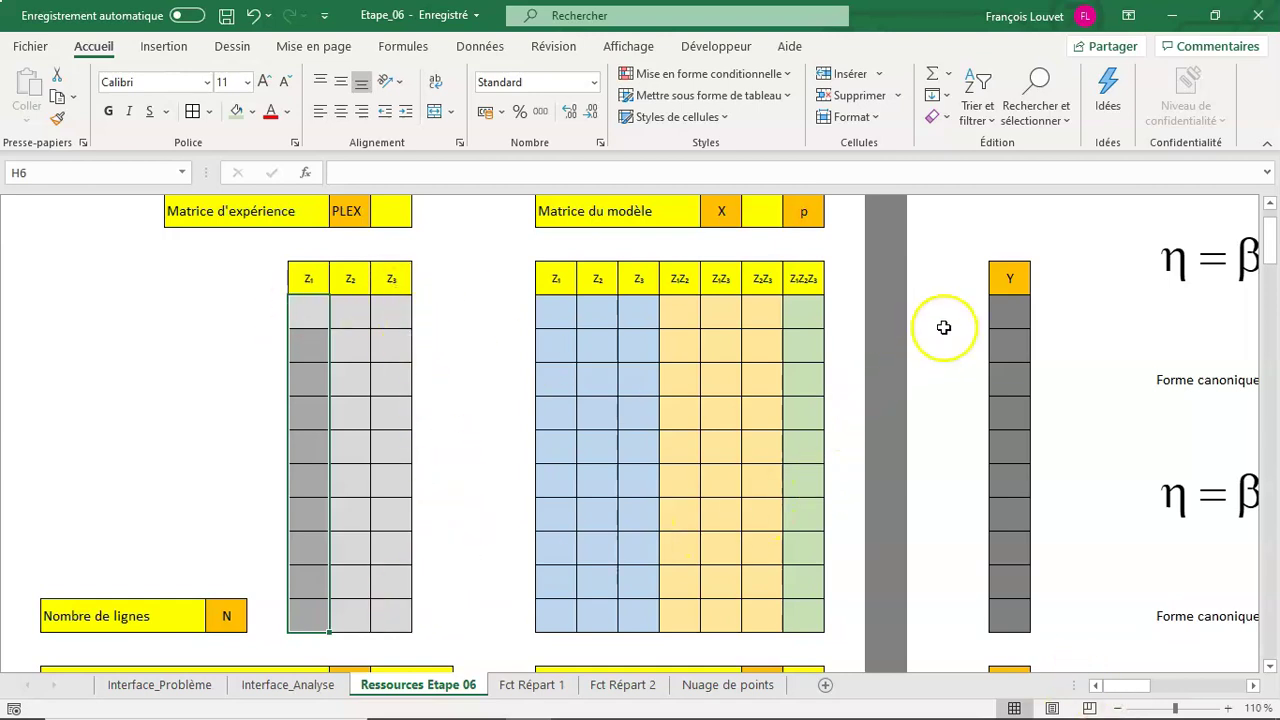
left_click_drag(1000, 310, 1012, 605)
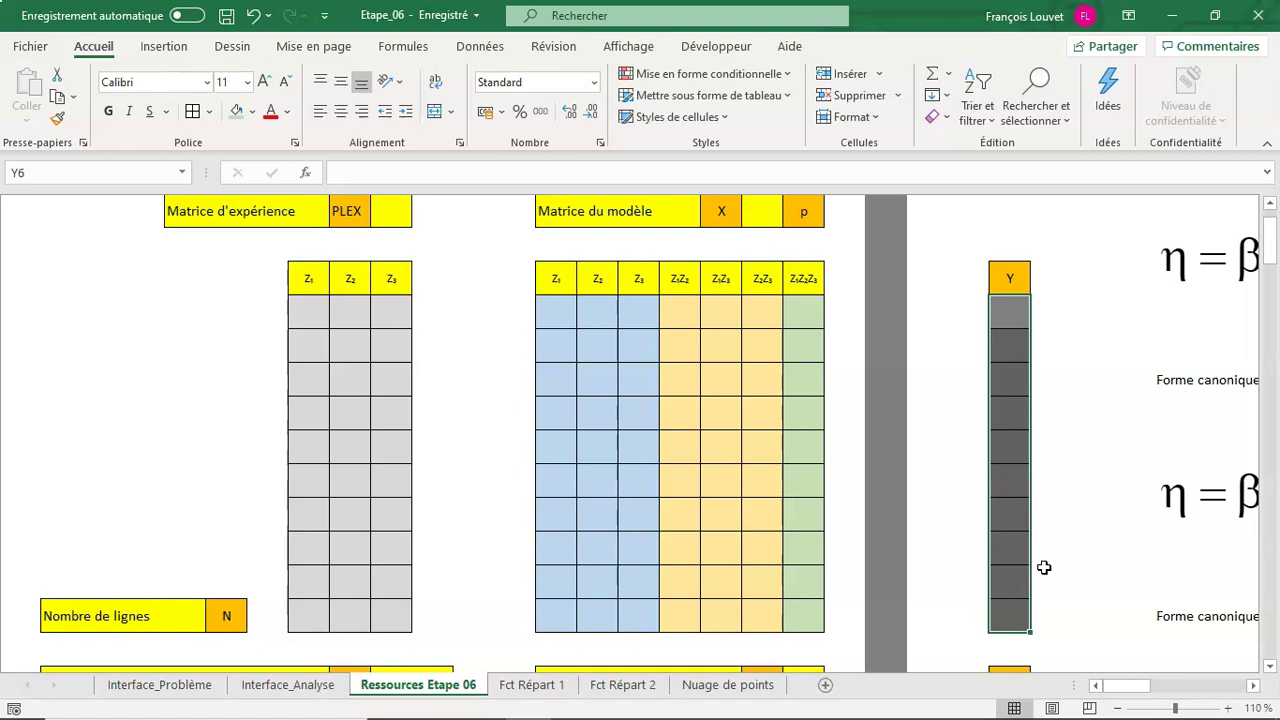
left_click(1009, 314)
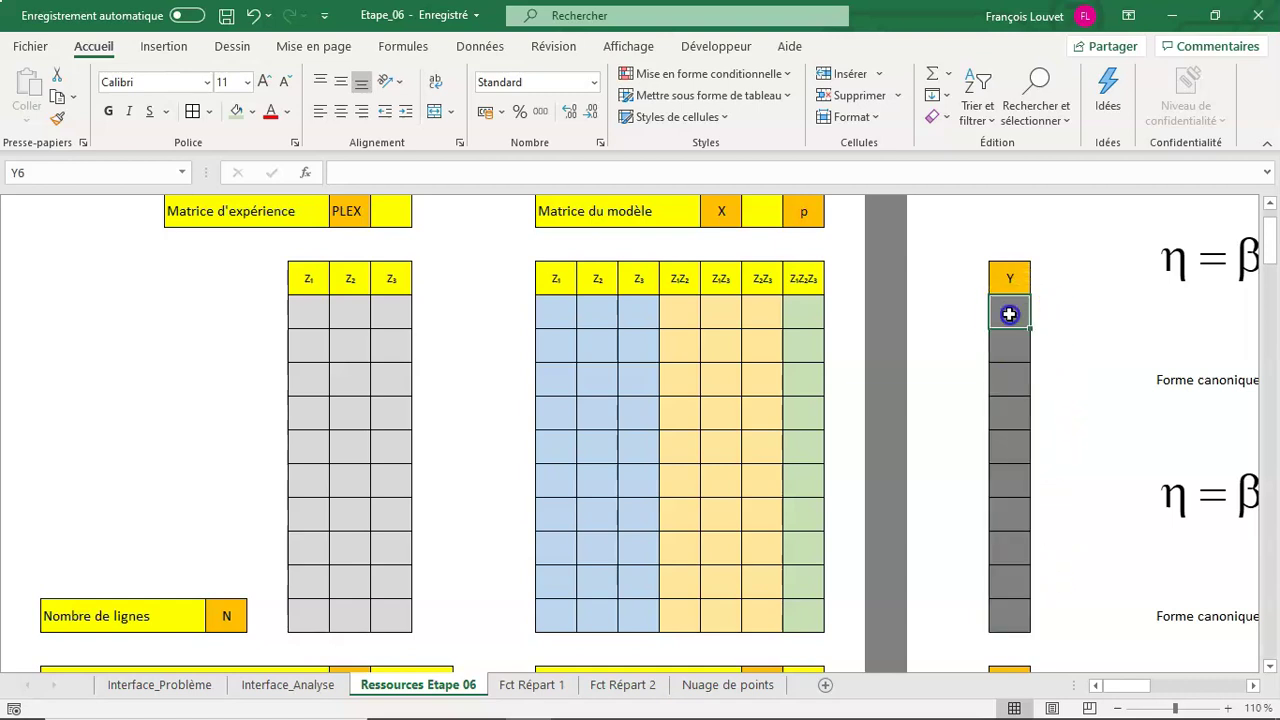
left_click_drag(1009, 314, 1012, 608)
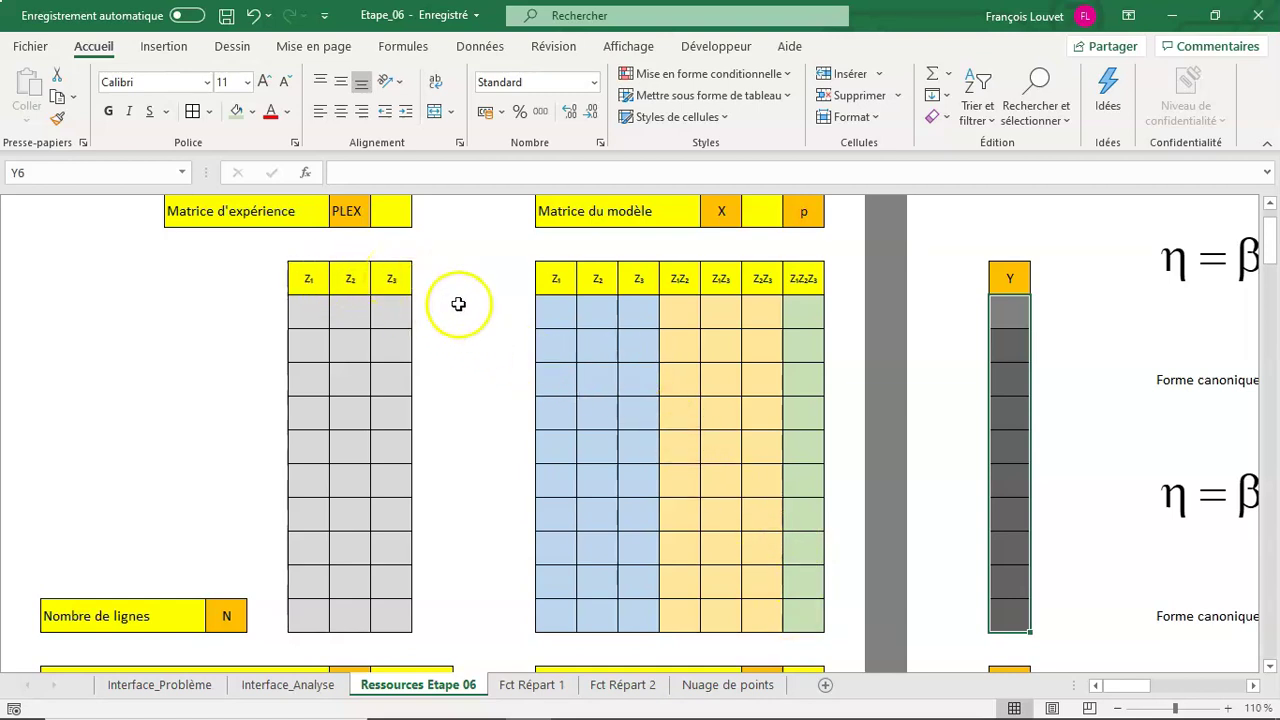
left_click(1258, 686)
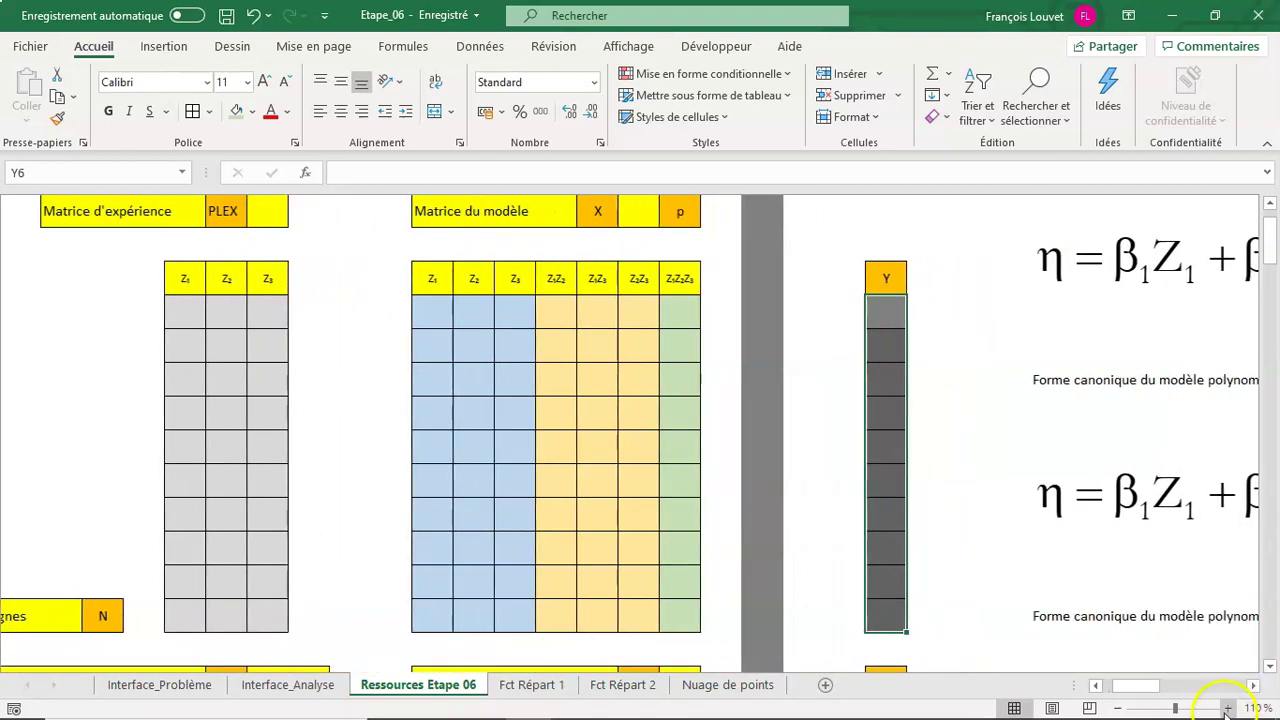
left_click(1228, 708)
left_click(1228, 708)
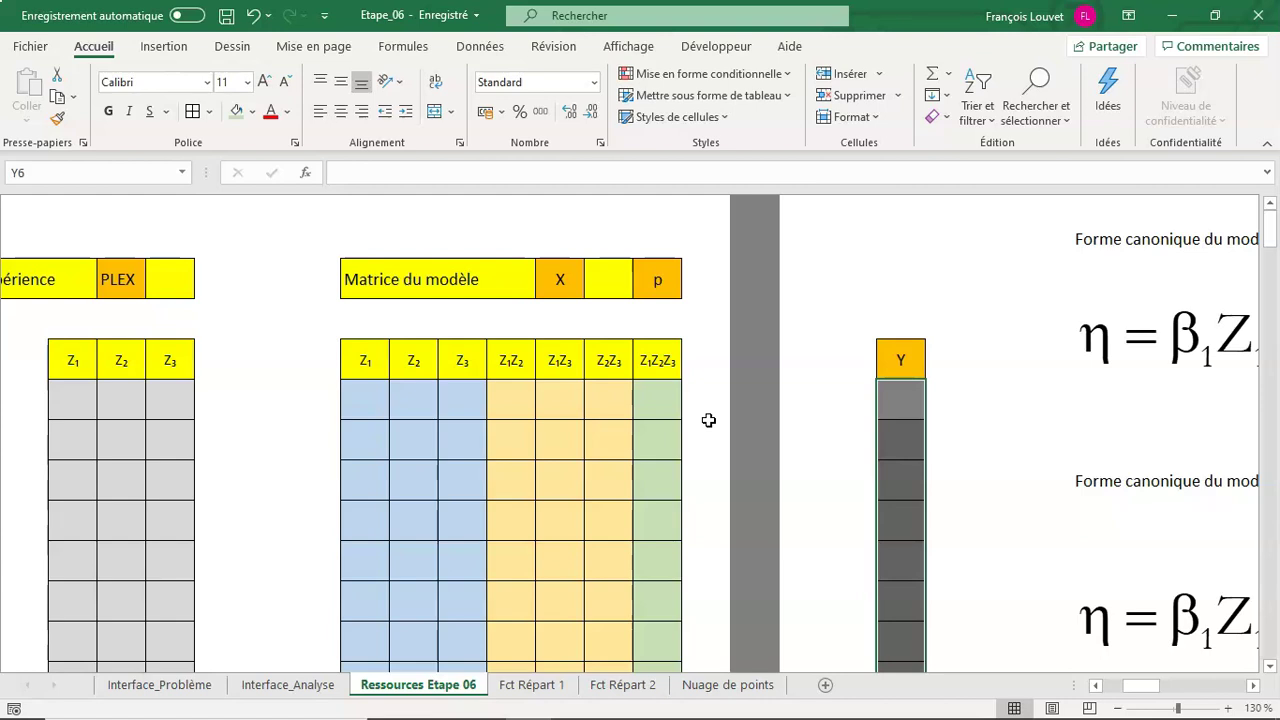
left_click(1118, 708)
mouse_move(376, 283)
left_mouse_down()
mouse_move(434, 293)
mouse_move(470, 625)
left_mouse_up()
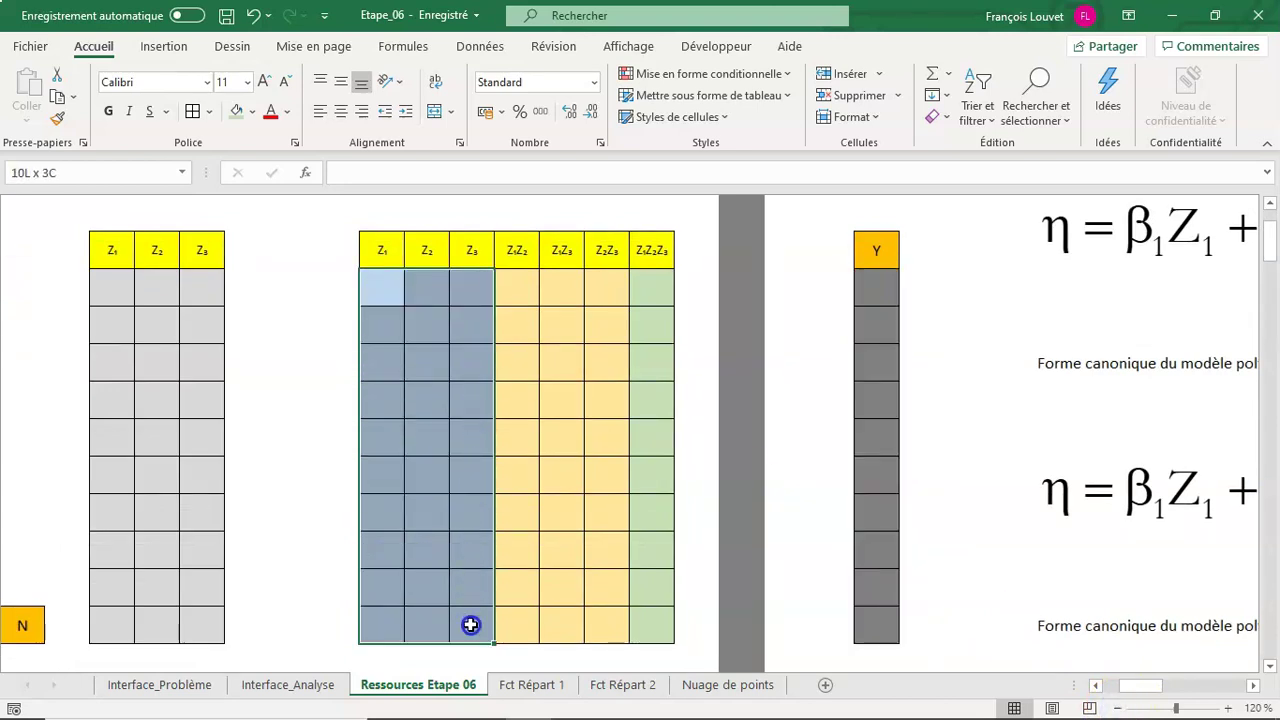
mouse_move(380, 291)
left_mouse_down()
mouse_move(542, 302)
mouse_move(586, 551)
left_mouse_up()
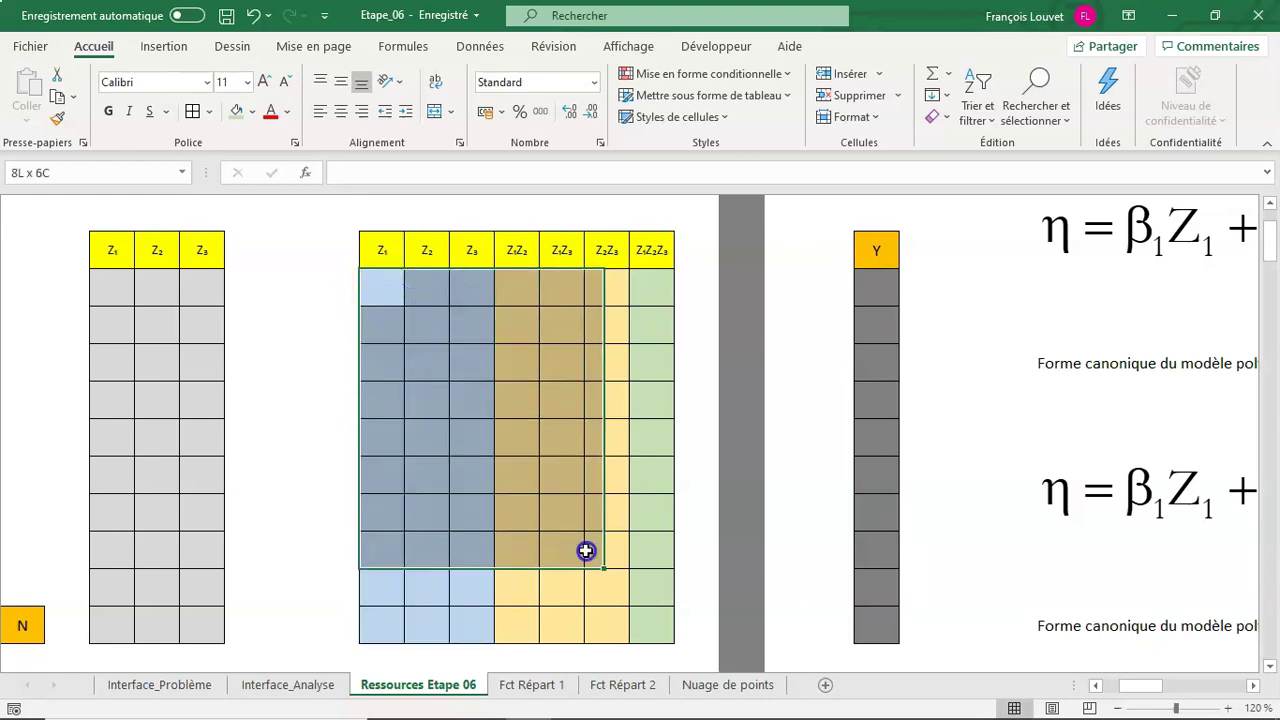
left_click_drag(586, 551, 601, 619)
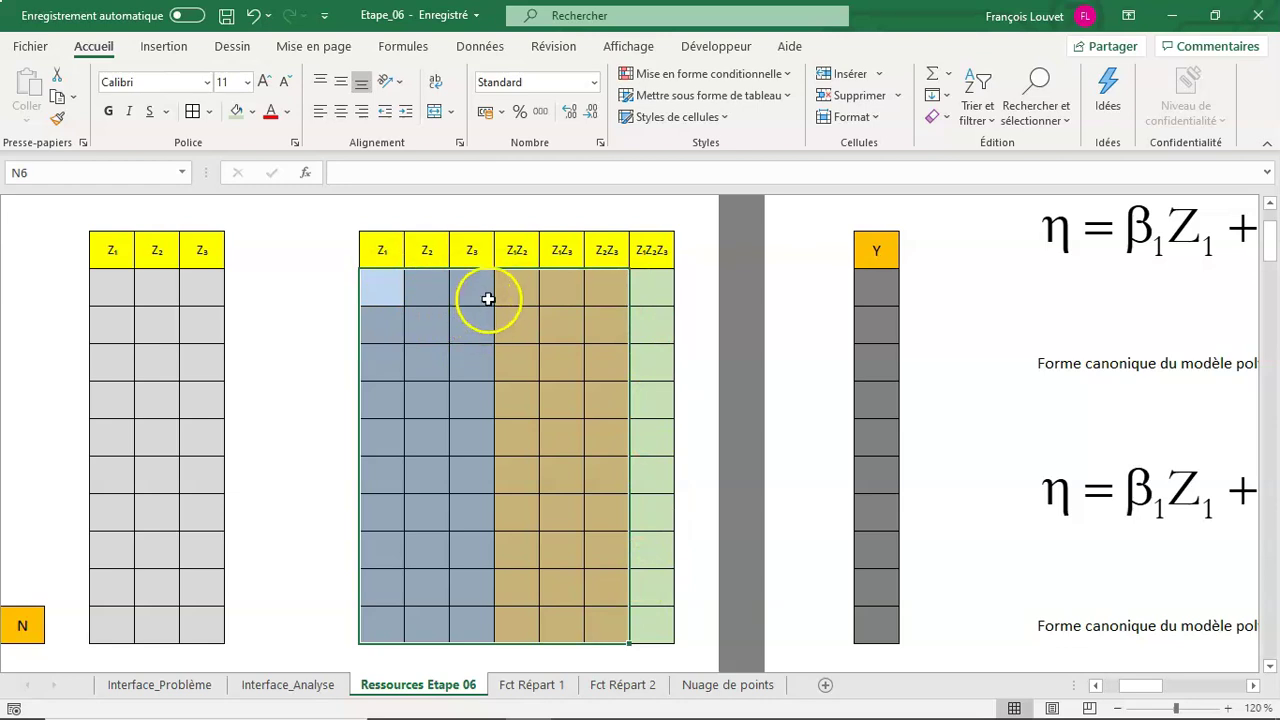
scroll(612, 386, "up", 1)
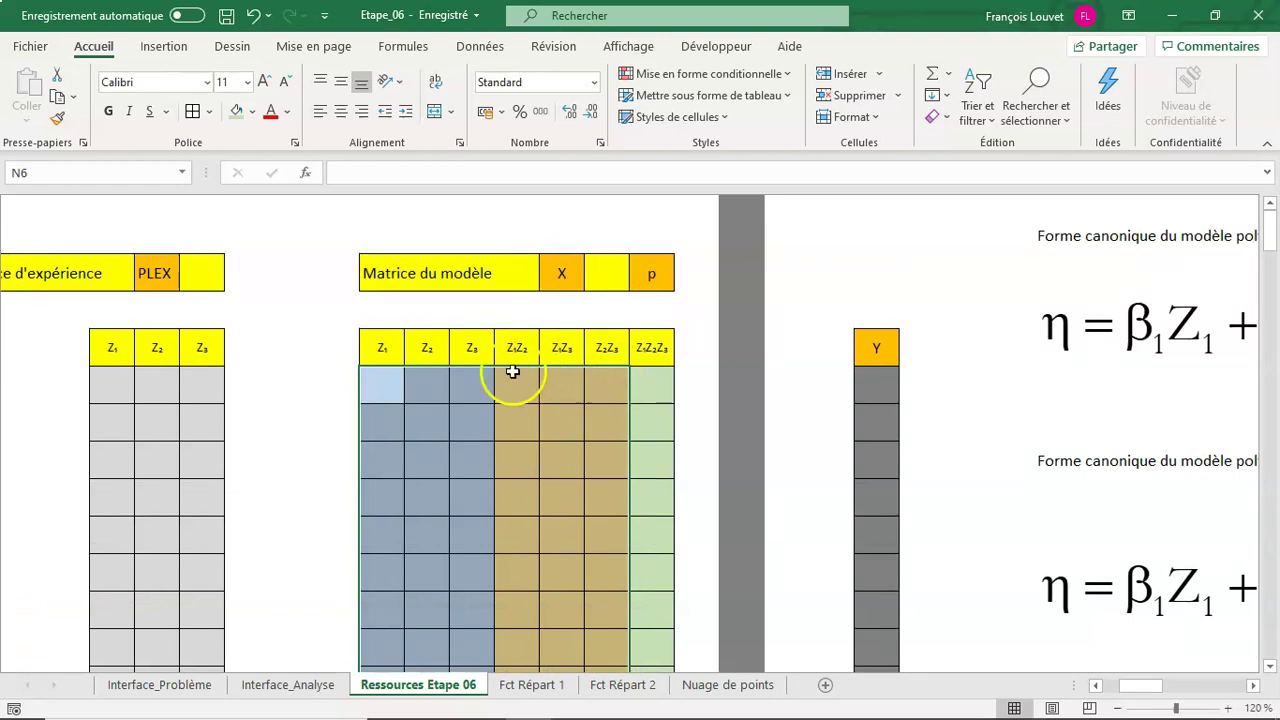
left_click_drag(385, 352, 651, 354)
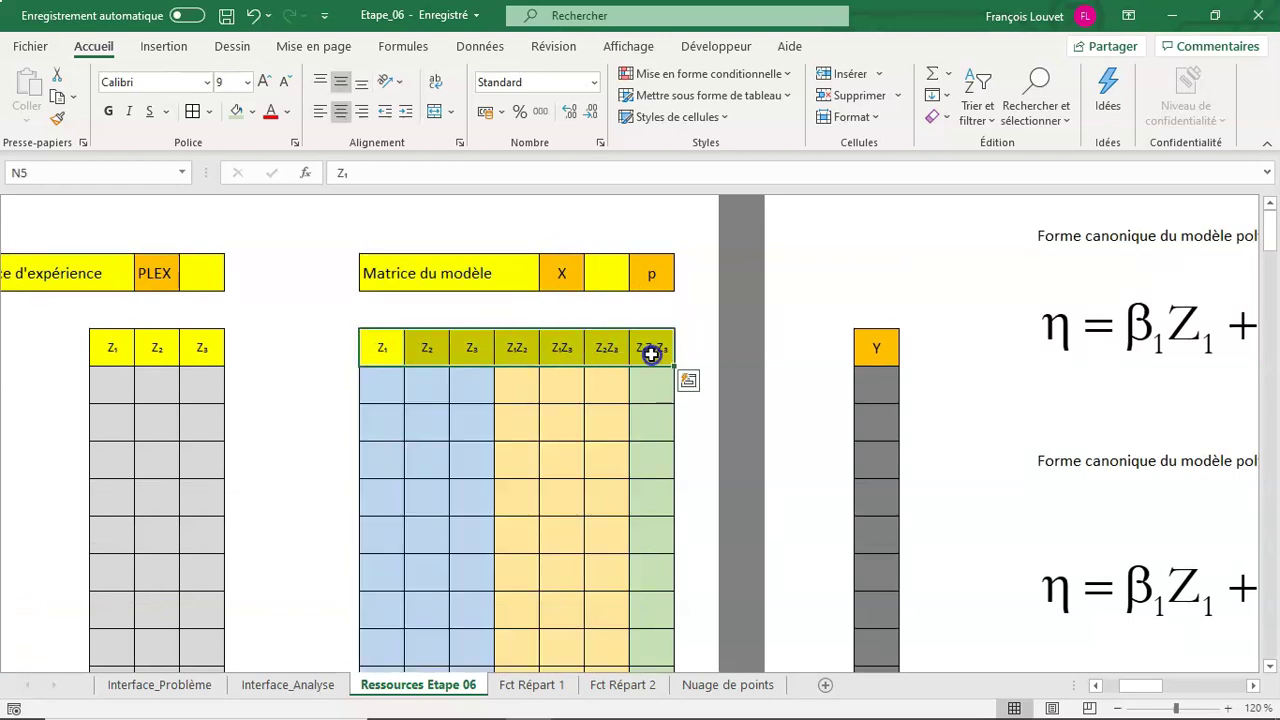
left_click(648, 277)
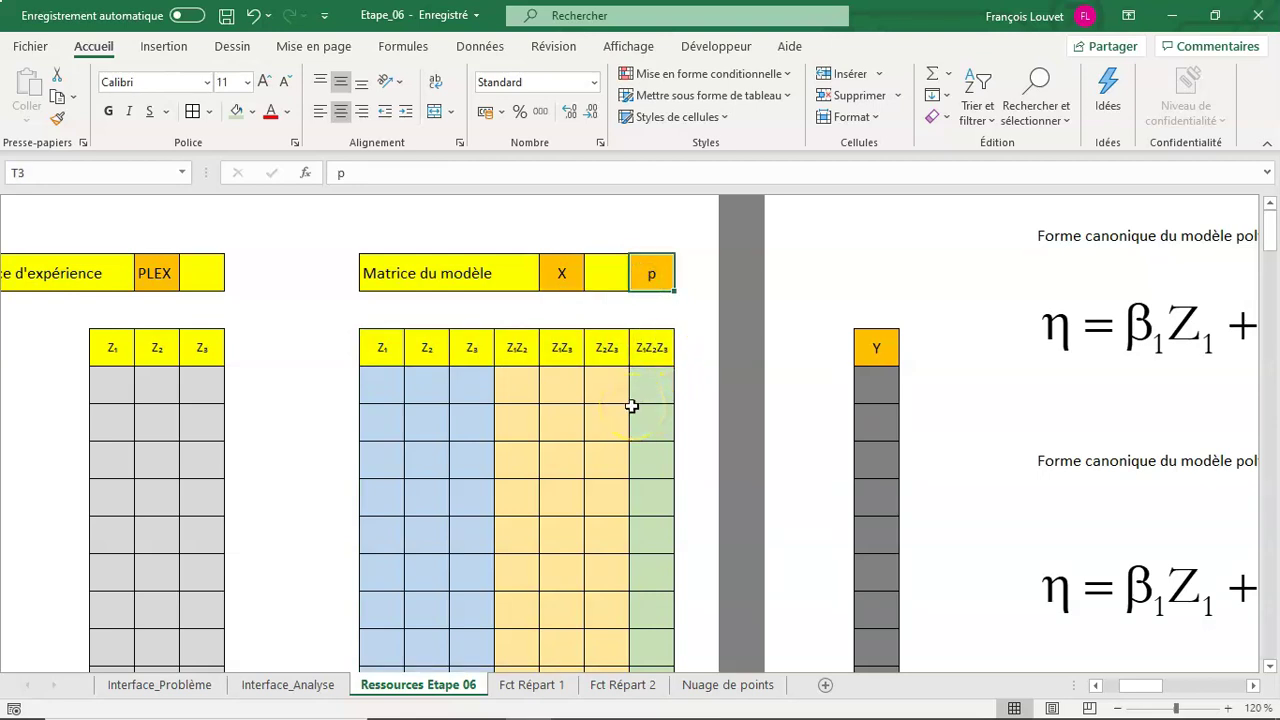
scroll(471, 371, "down", 1)
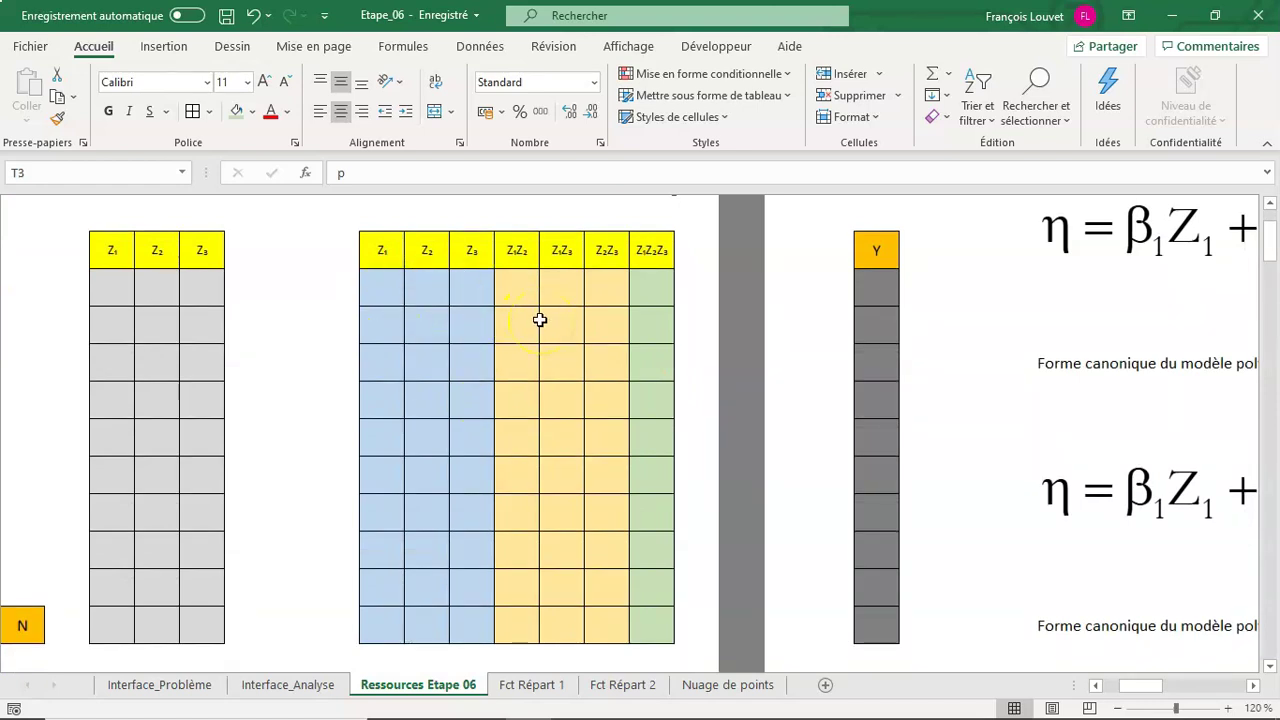
scroll(556, 335, "up", 1)
left_click(562, 279)
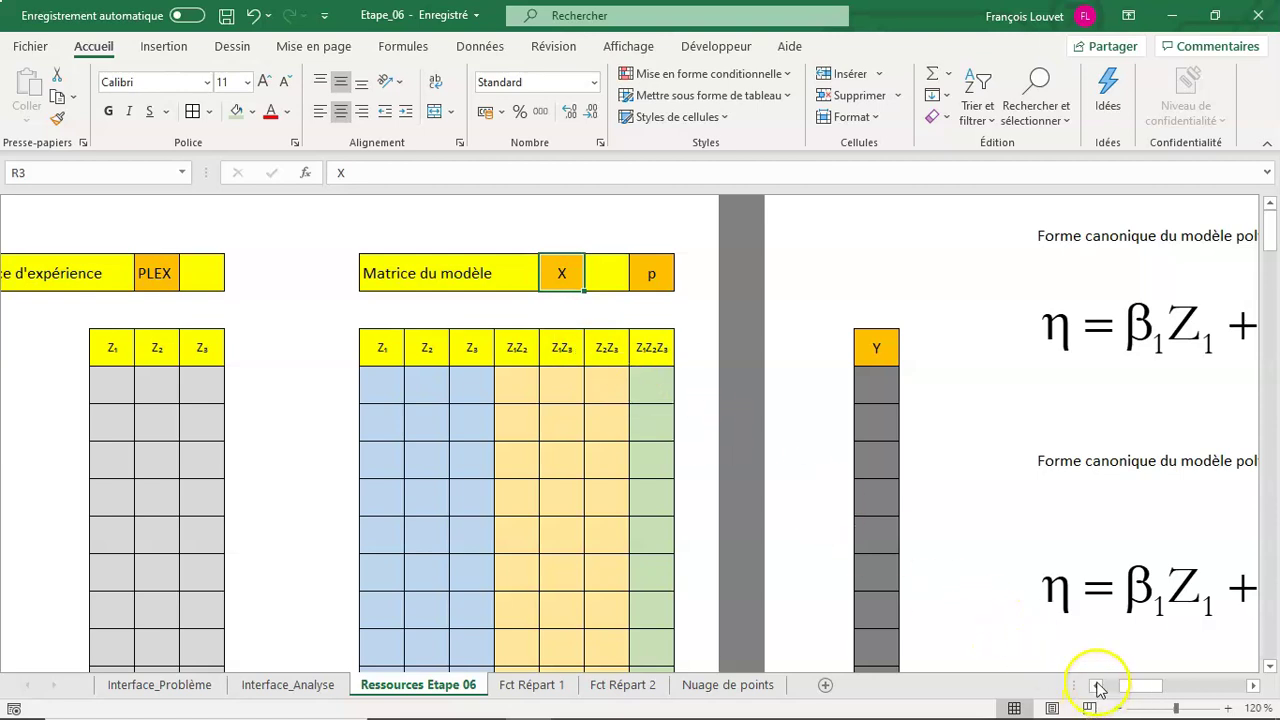
scroll(617, 403, "down", 2, "ctrl")
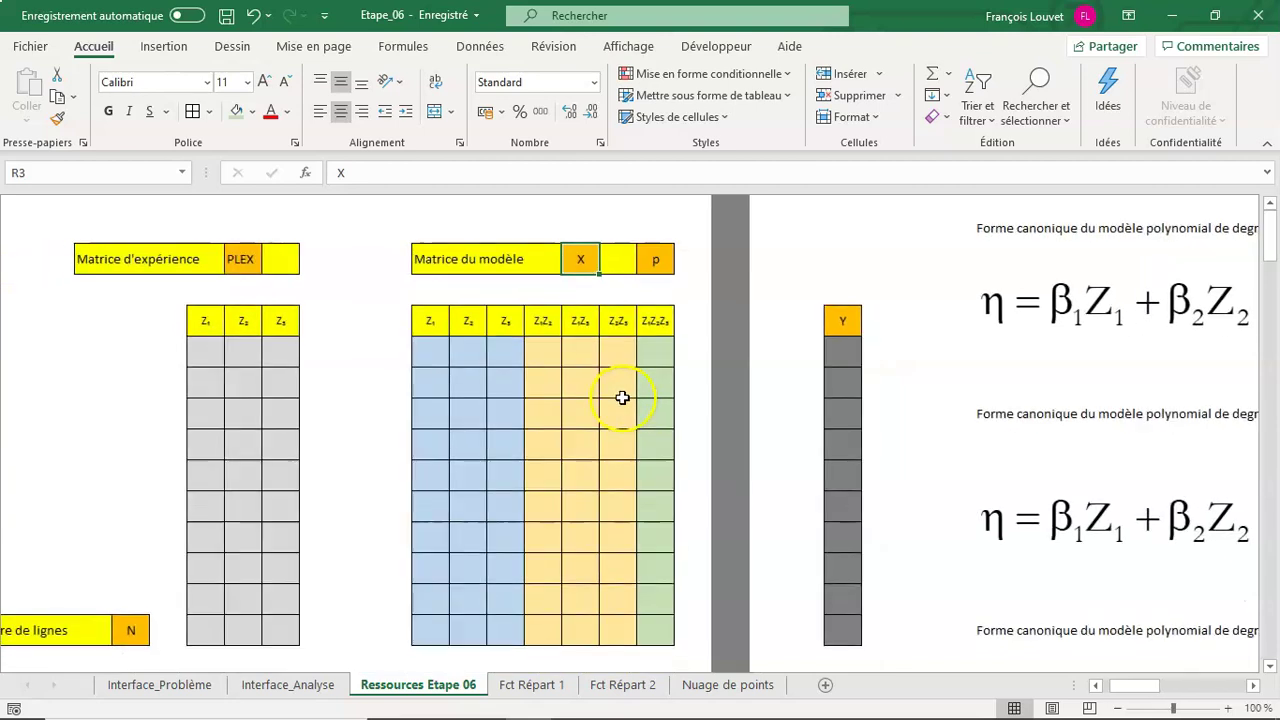
scroll(620, 397, "down", 1, "ctrl")
scroll(626, 388, "down", 1, "ctrl")
scroll(628, 388, "down", 1, "ctrl")
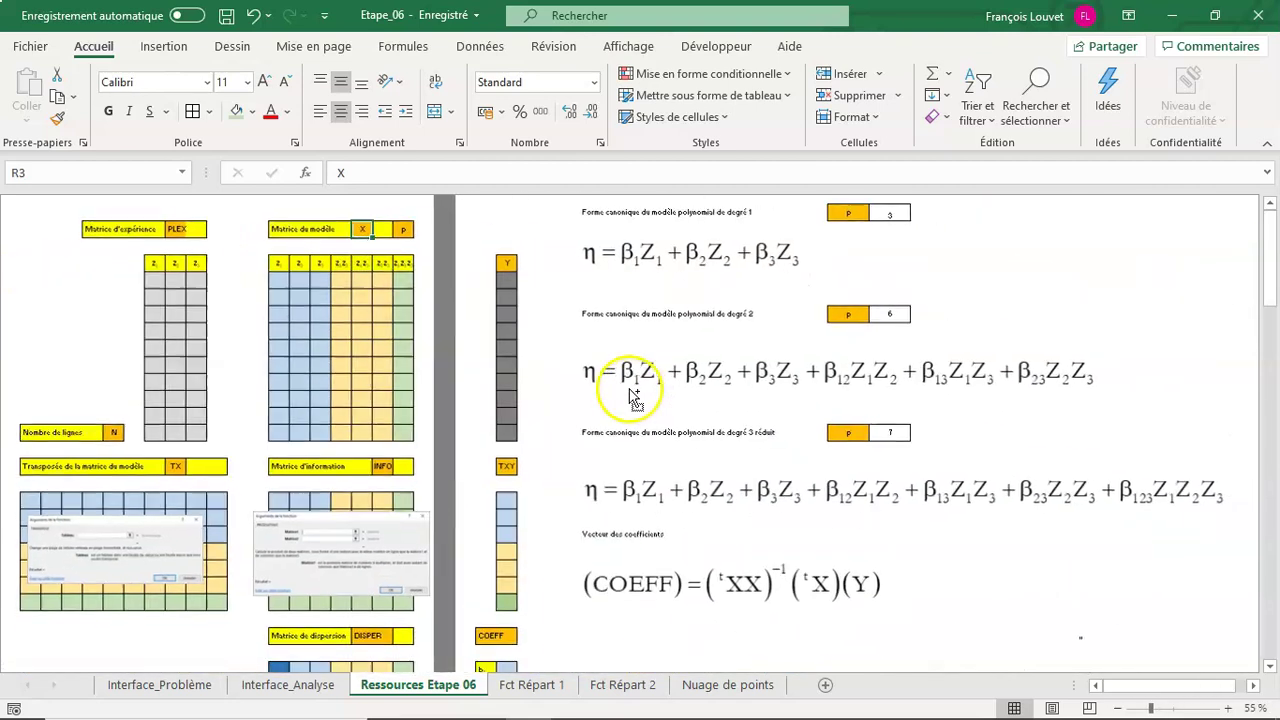
scroll(632, 394, "down", 1, "ctrl")
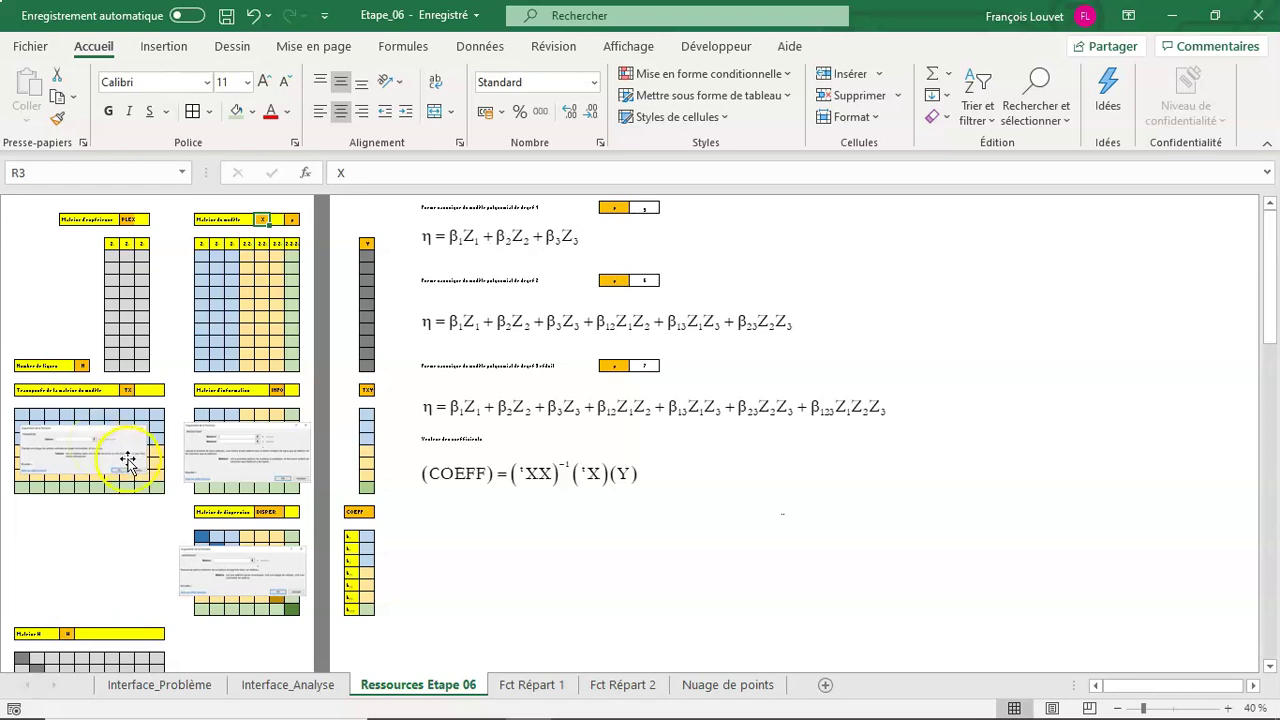
left_click(26, 390)
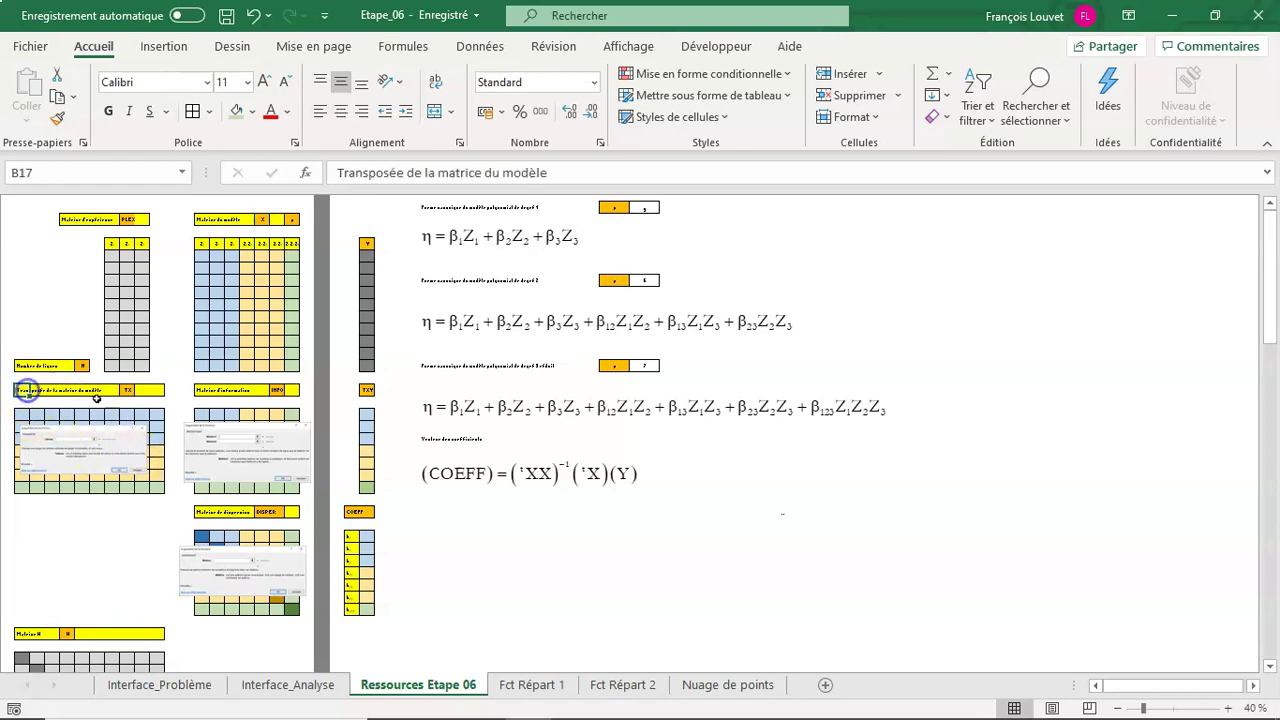
scroll(189, 449, "up", 3, "ctrl")
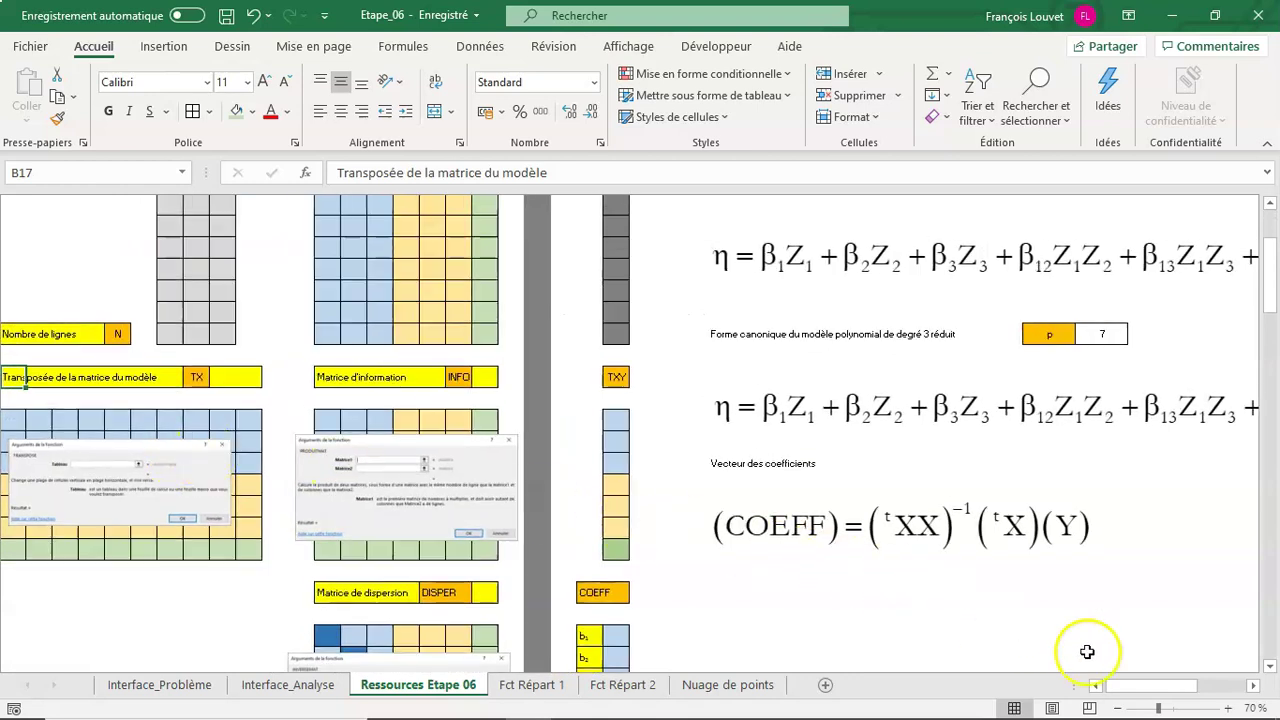
left_click_drag(1140, 685, 1100, 685)
scroll(339, 437, "up", 1, "ctrl")
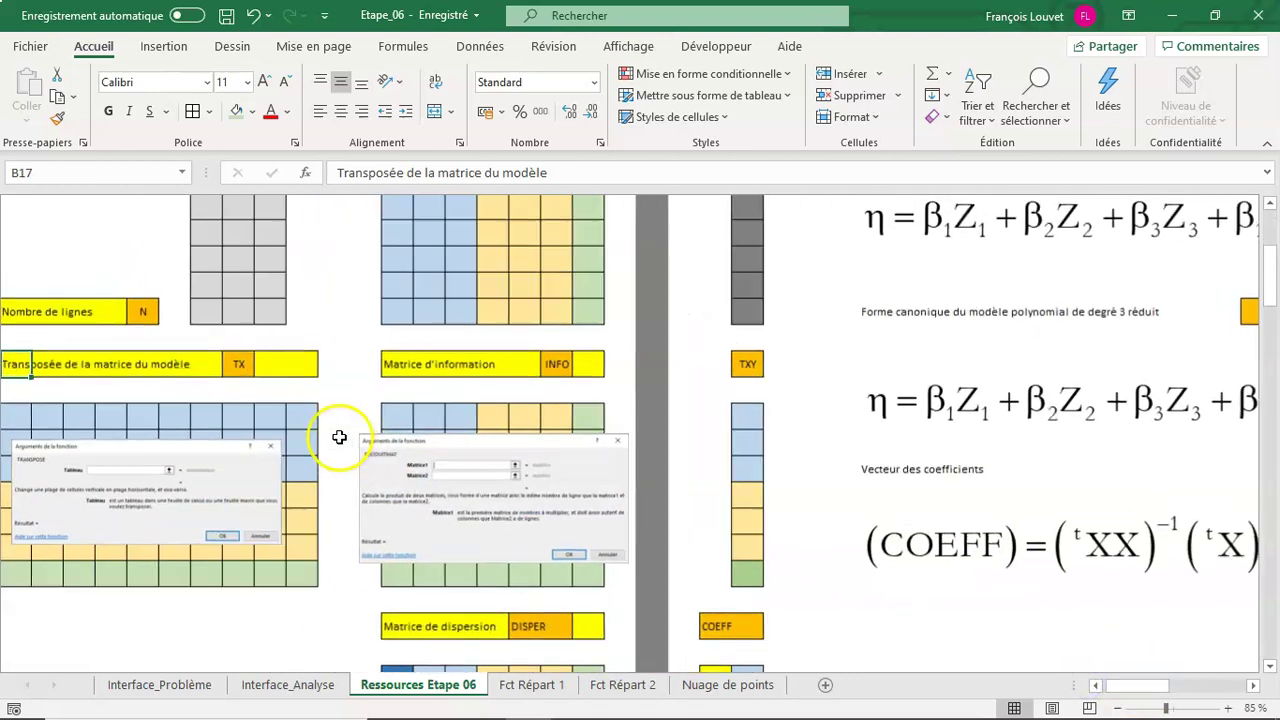
scroll(339, 437, "up", 1, "ctrl")
scroll(339, 437, "up", 1, "ctrl")
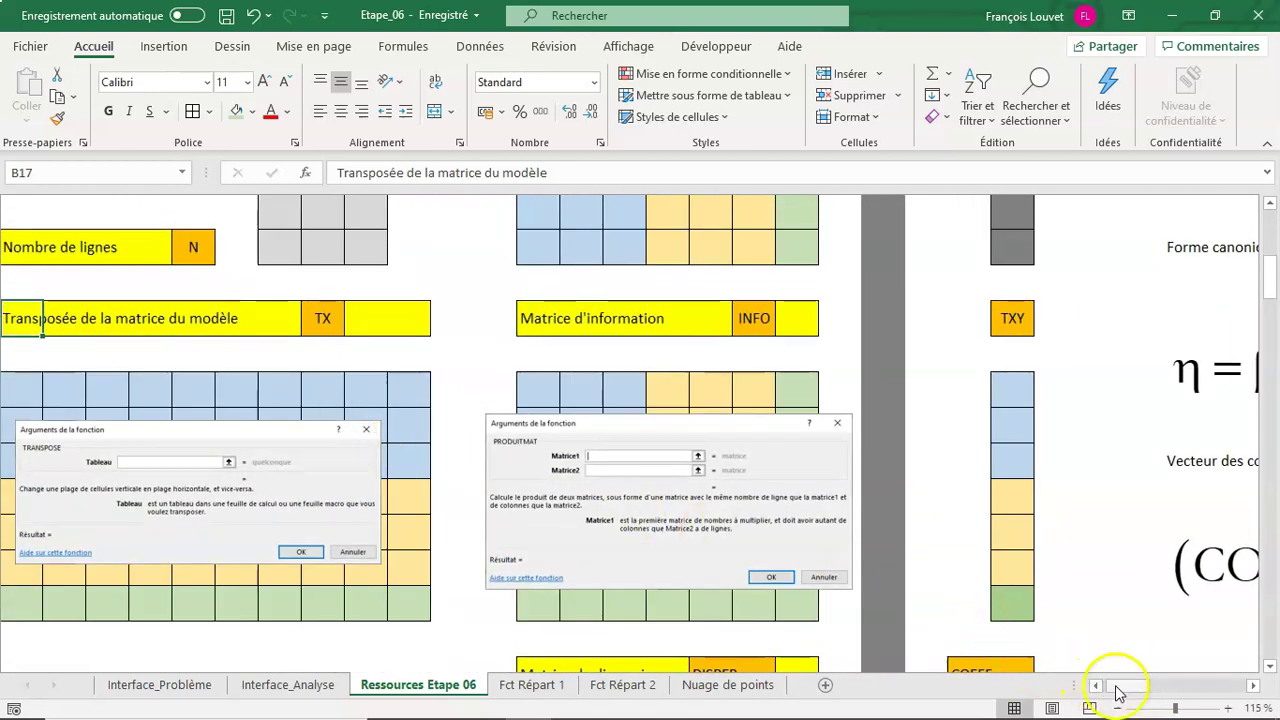
left_click_drag(1118, 692, 1106, 689)
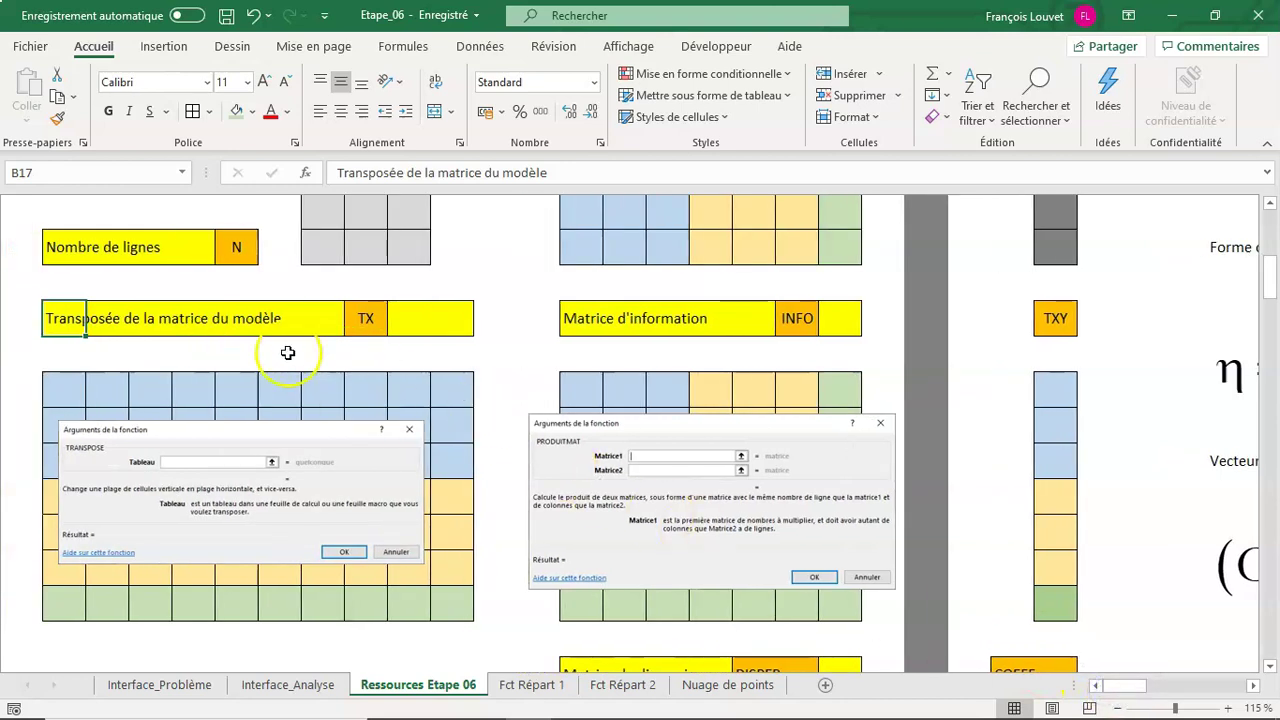
left_click(359, 321)
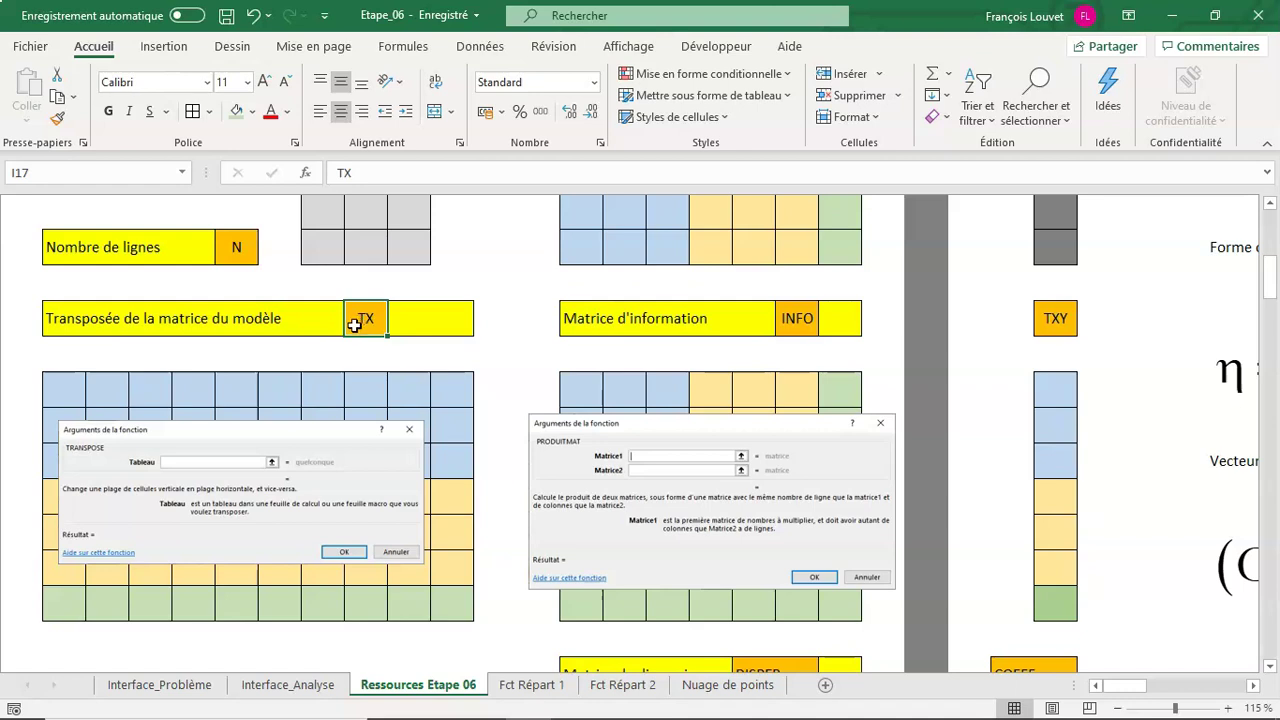
left_click(311, 459)
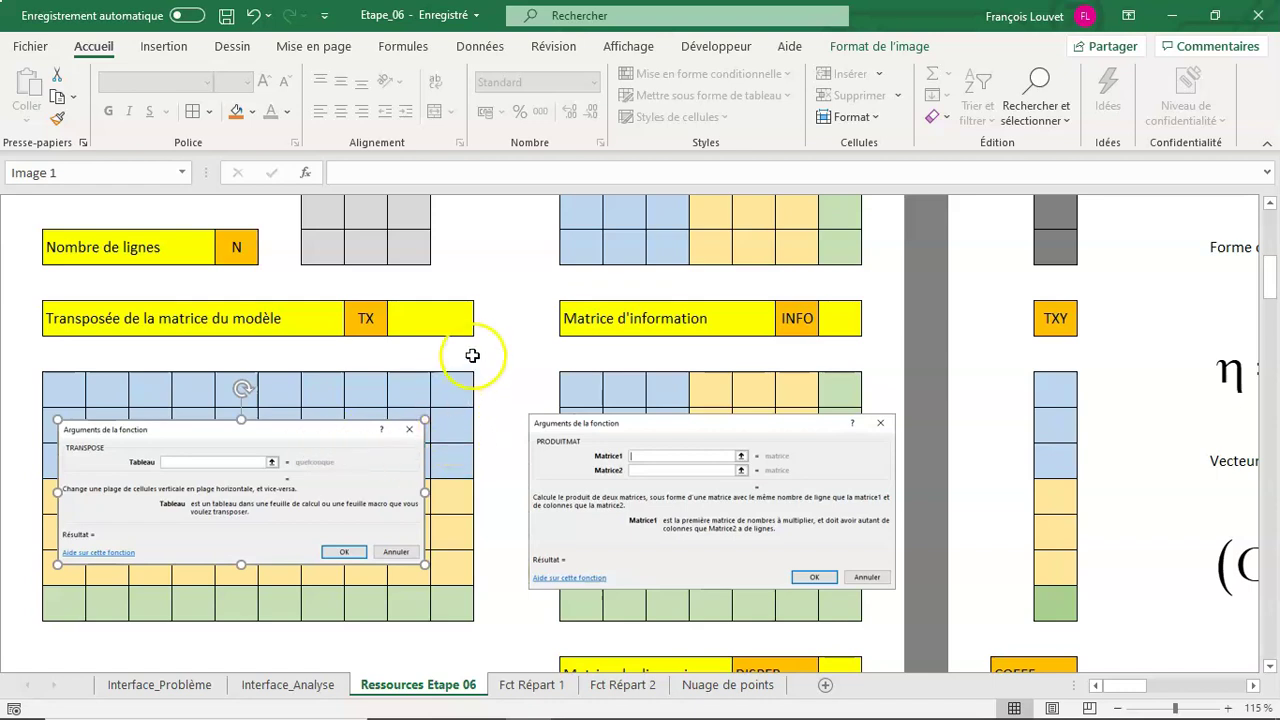
left_click(472, 357)
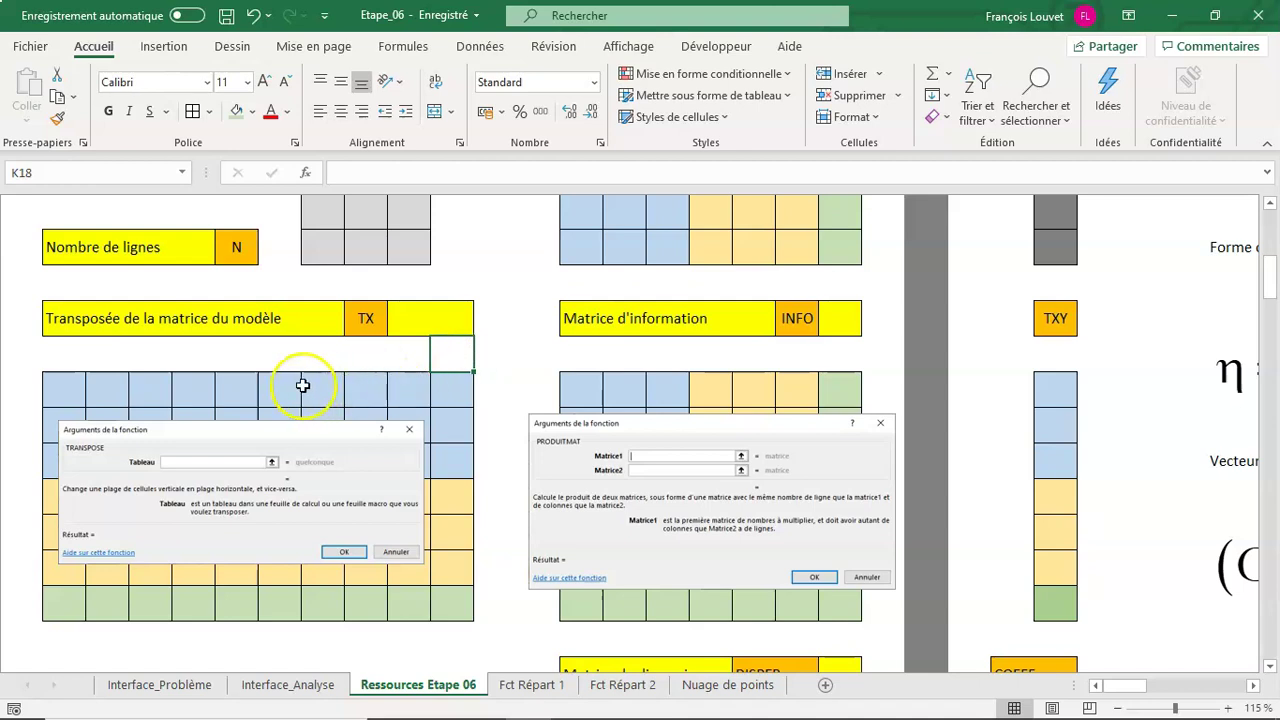
Review the model matrix by selecting its first column and a row.
scroll(592, 215, "up", 3)
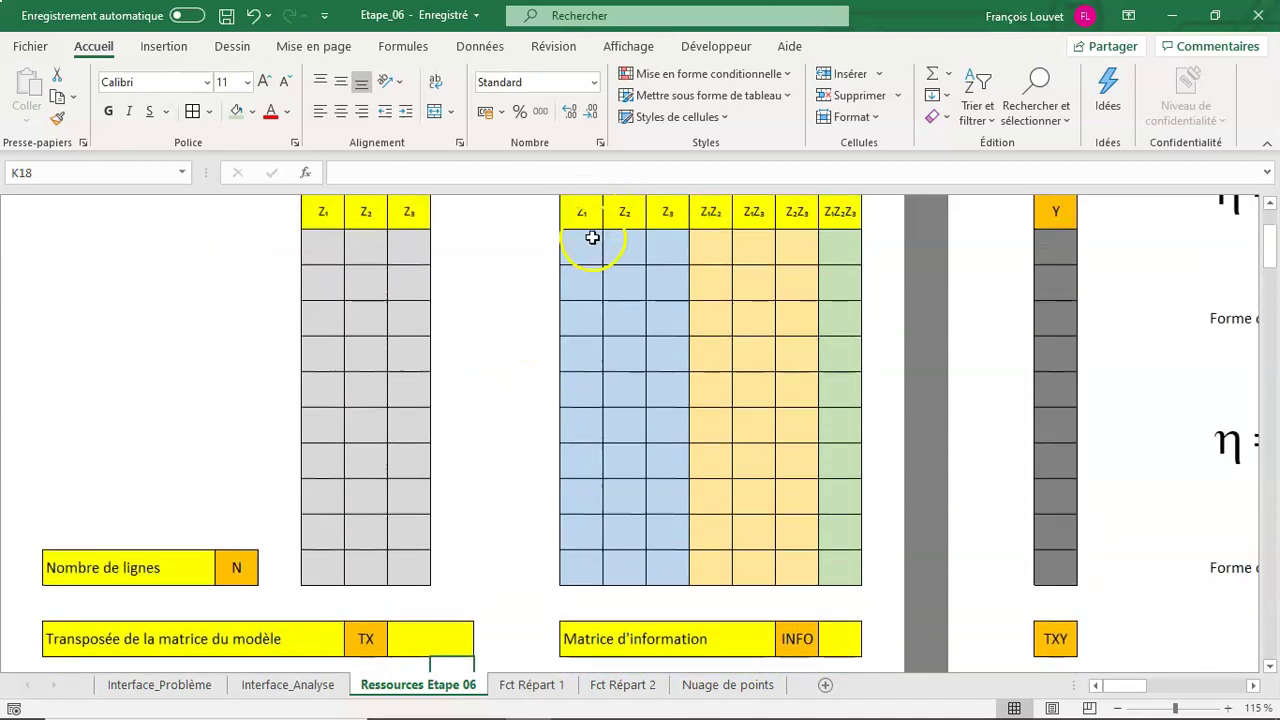
left_click_drag(589, 240, 603, 550)
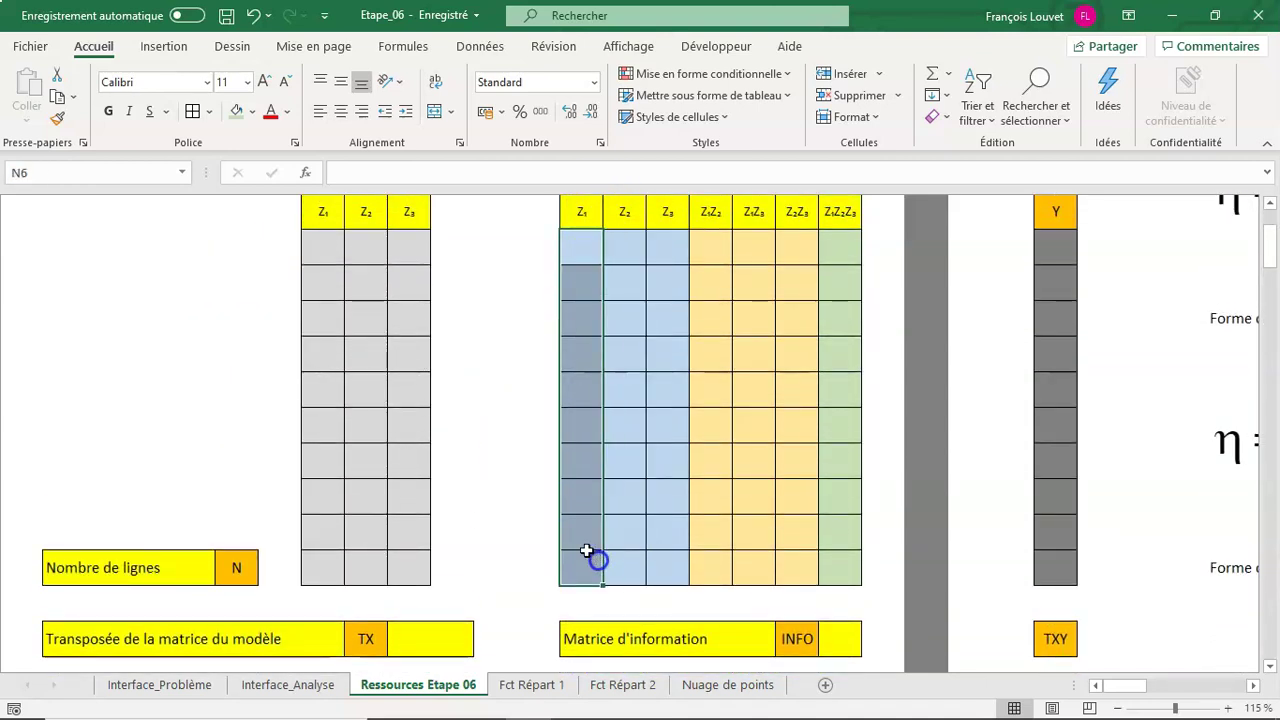
scroll(510, 545, "down", 2)
left_click_drag(63, 496, 482, 484)
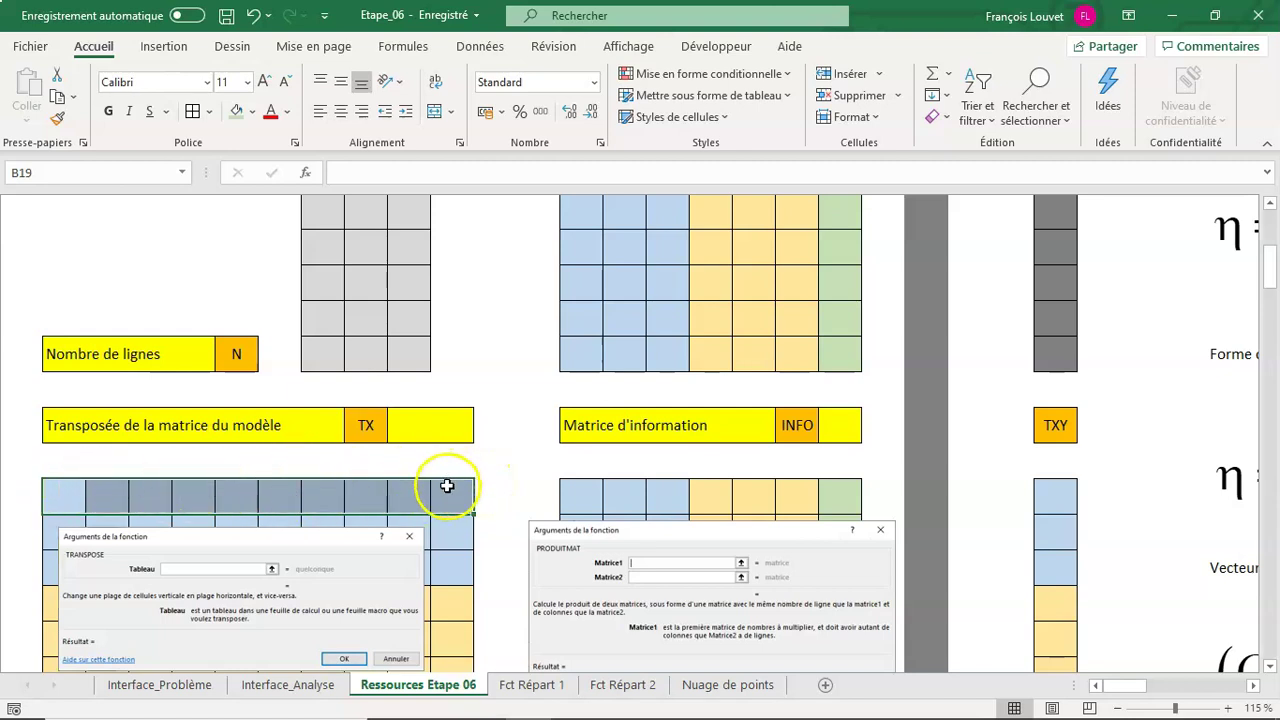
Check the COEFF formula, then move the PRODUITMAT picture down-left over the TX grid.
scroll(447, 486, "down", 1)
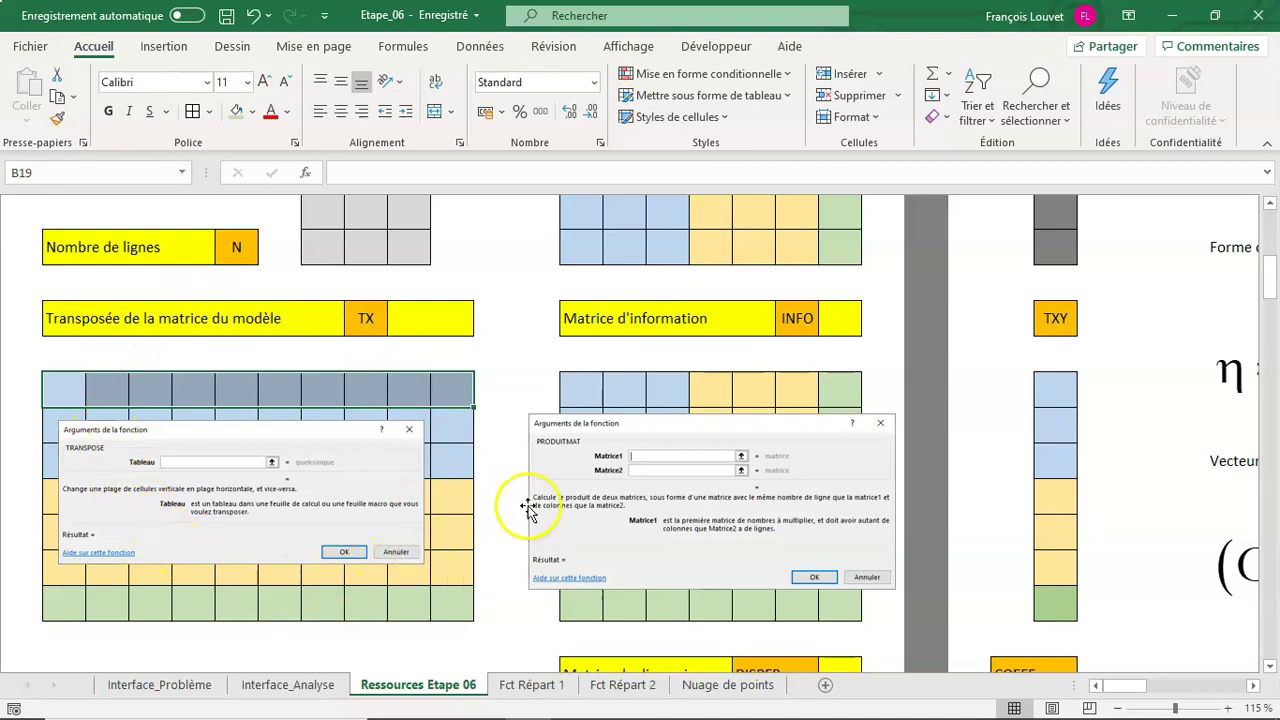
left_click(1250, 687)
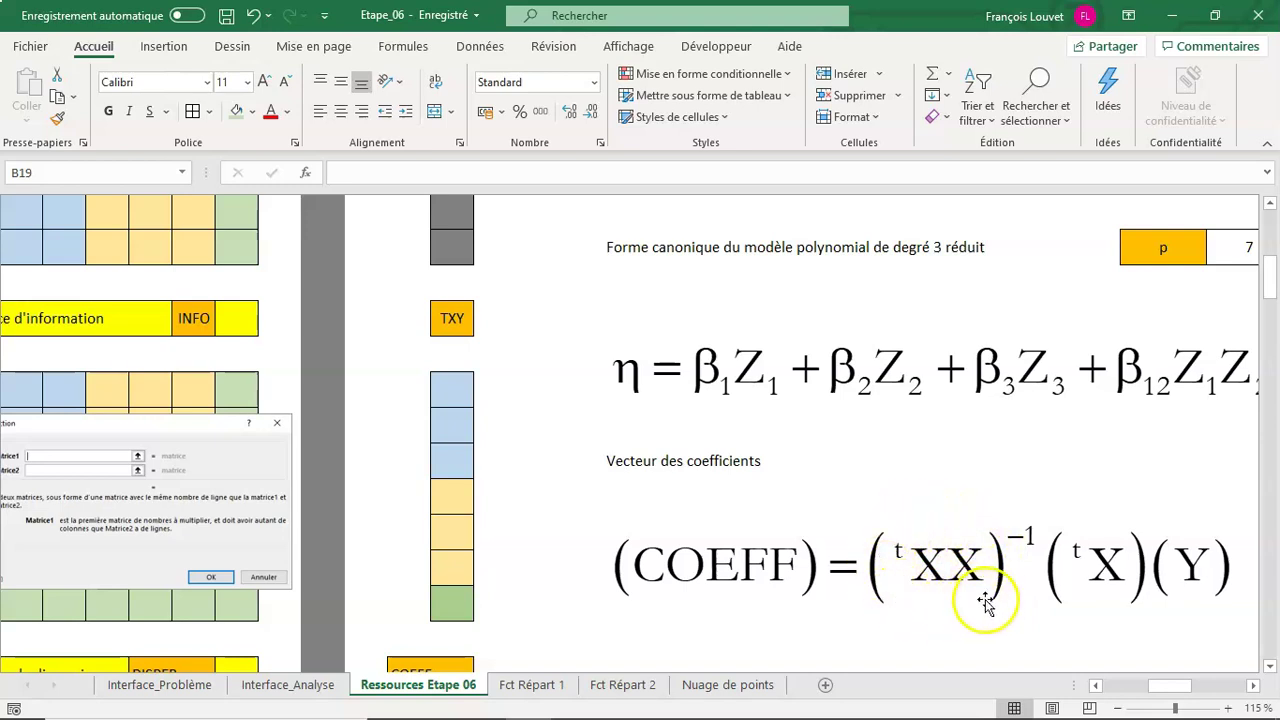
left_click_drag(1160, 685, 1118, 686)
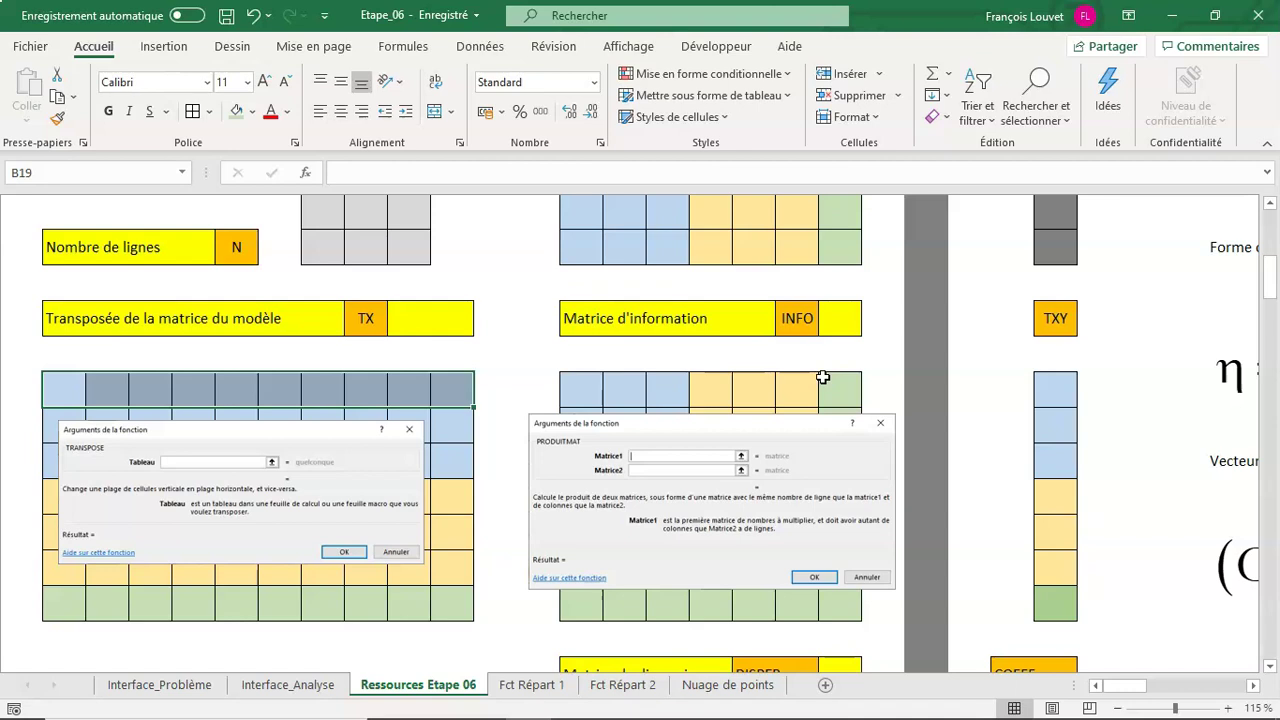
left_click_drag(812, 425, 420, 532)
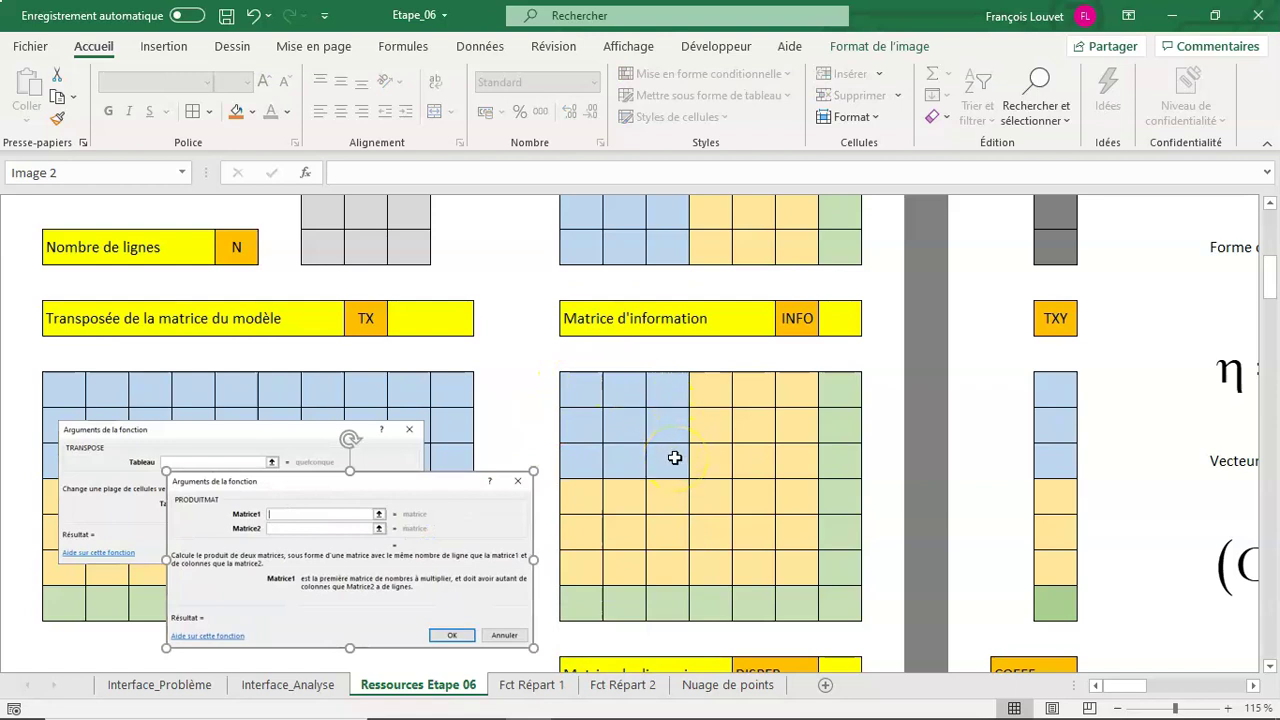
Select the Matrice d'information grid and drag the PRODUITMAT picture back onto it.
left_click_drag(586, 394, 805, 560)
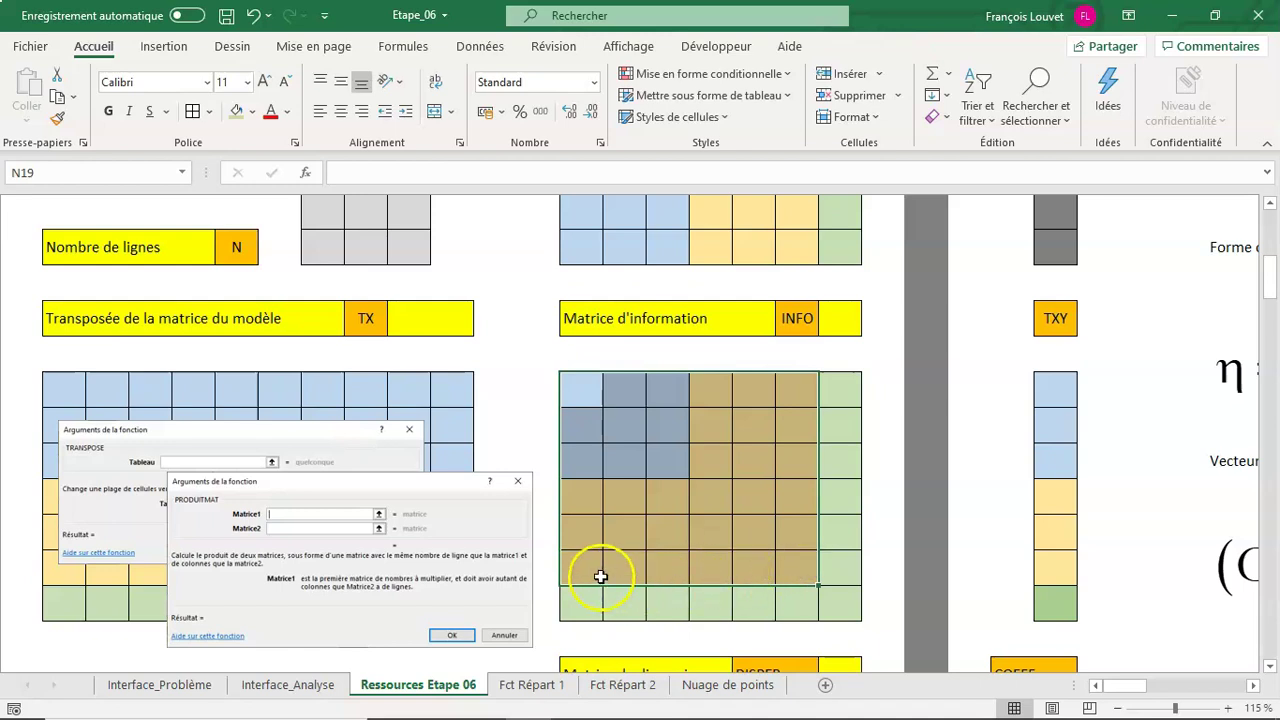
mouse_move(585, 390)
left_mouse_down()
mouse_move(838, 465)
mouse_move(838, 600)
left_mouse_up()
left_click_drag(504, 575, 858, 517)
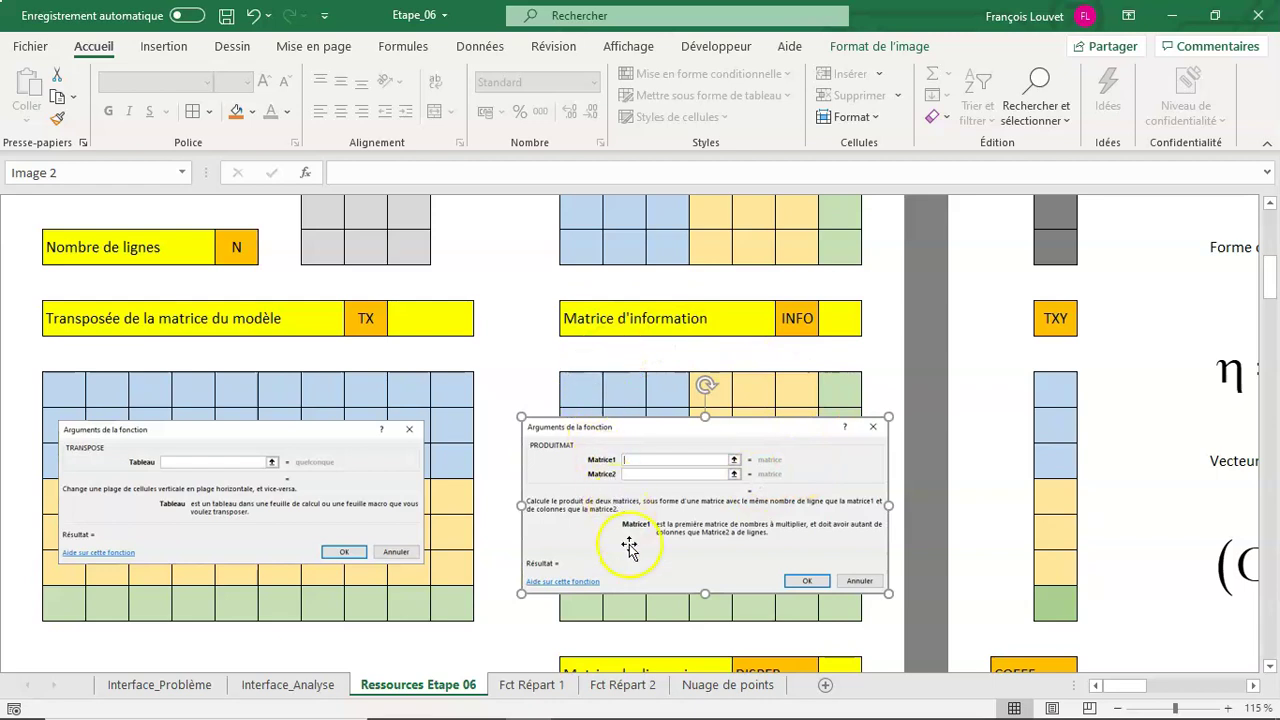
Check the COEFF formula and deselect the picture by clicking cell S17.
left_click(1251, 688)
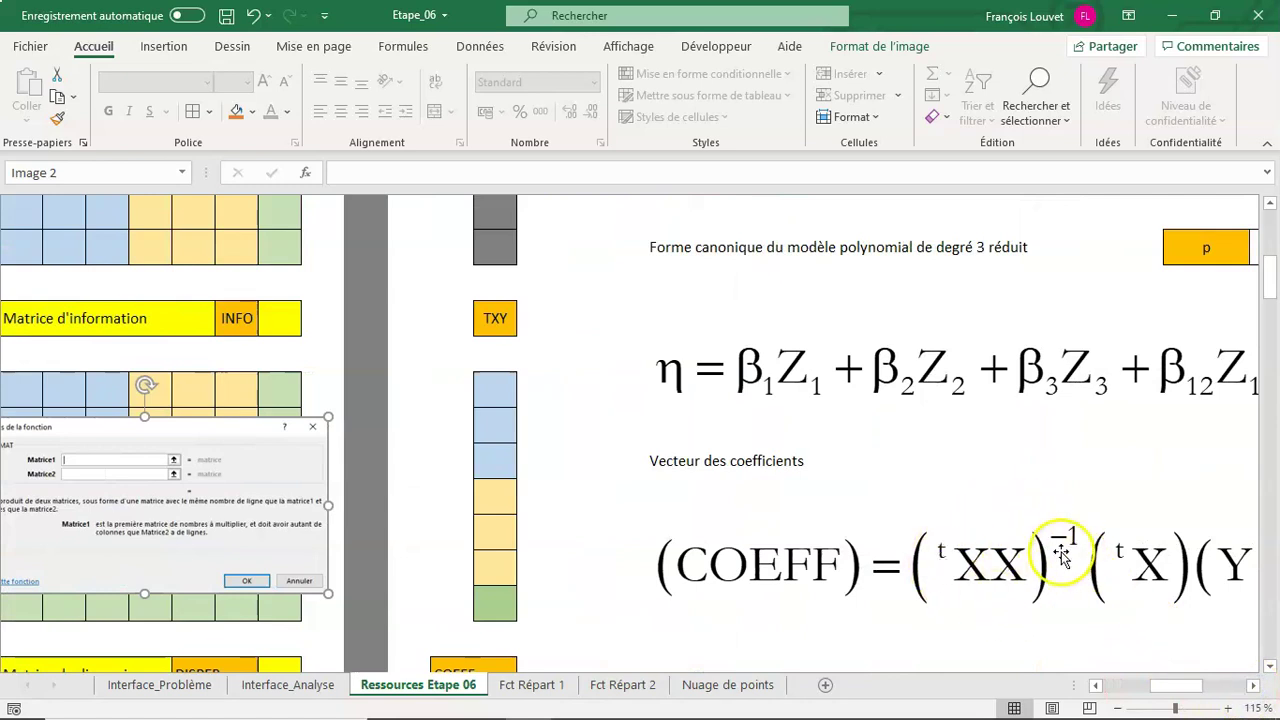
left_click_drag(1176, 685, 1134, 685)
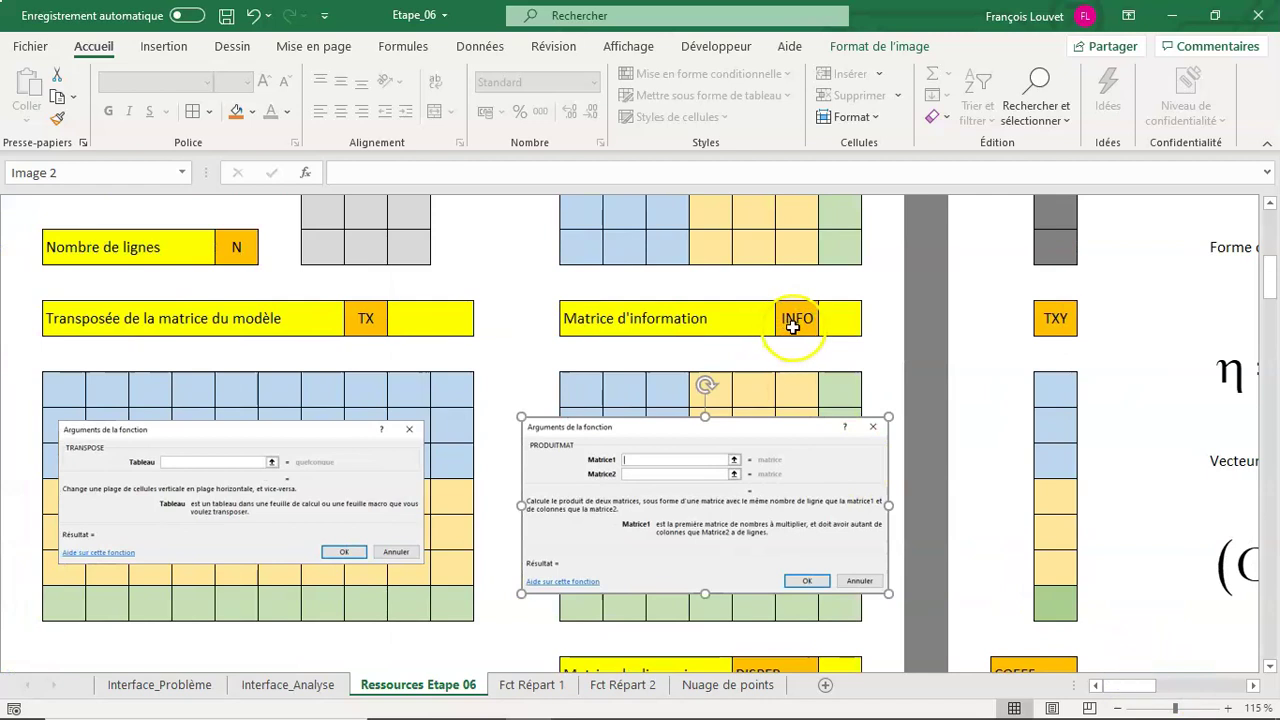
left_click(793, 322)
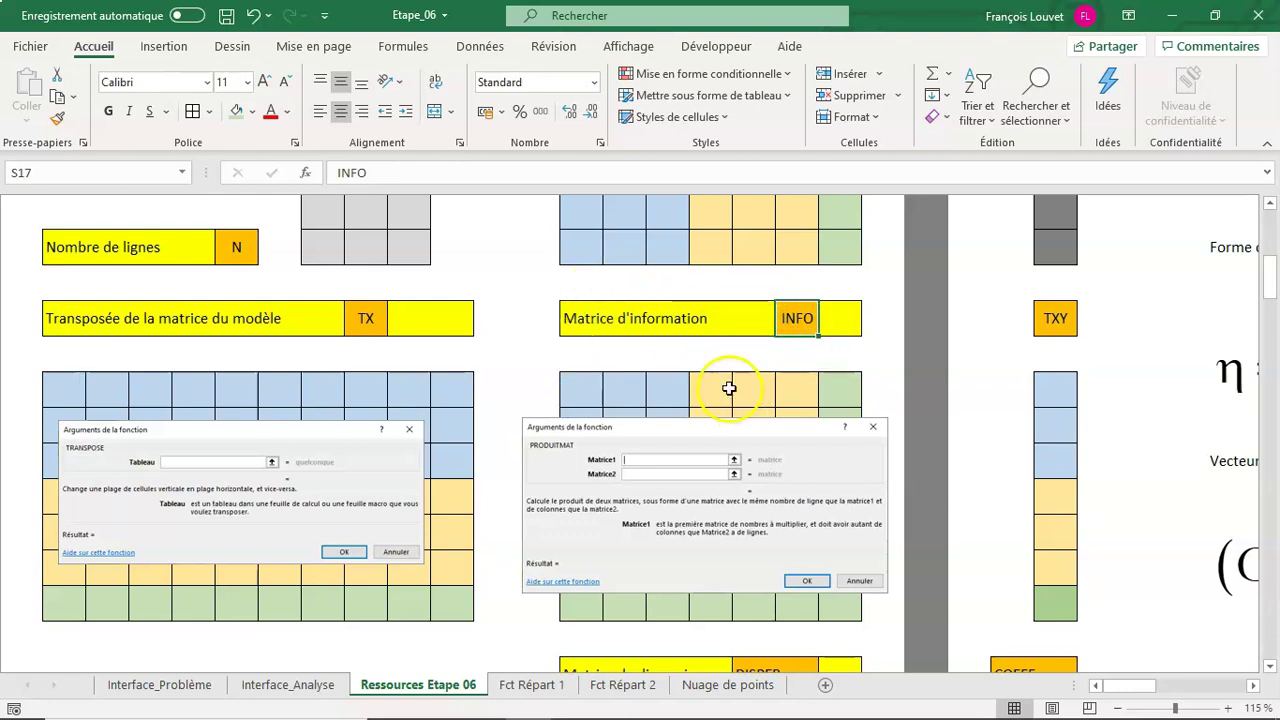
scroll(726, 380, "down", 2)
scroll(731, 371, "down", 1)
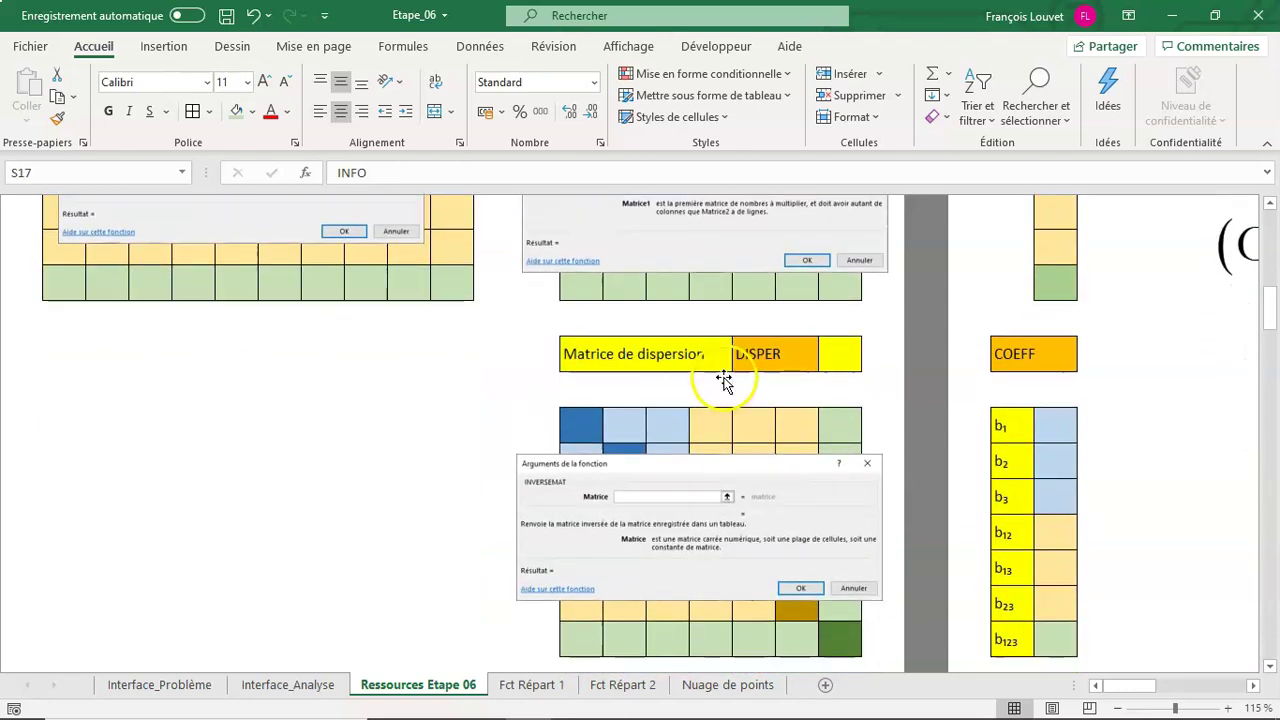
left_click_drag(765, 493, 389, 473)
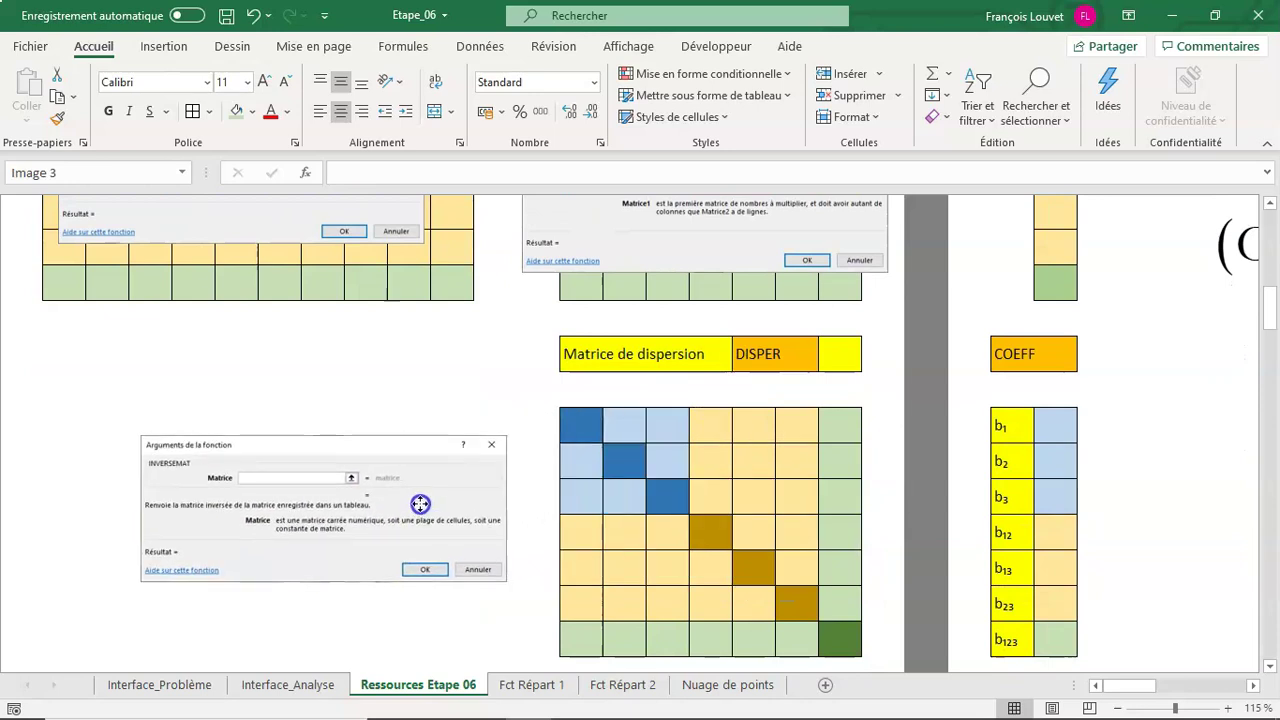
left_click_drag(571, 436, 668, 498)
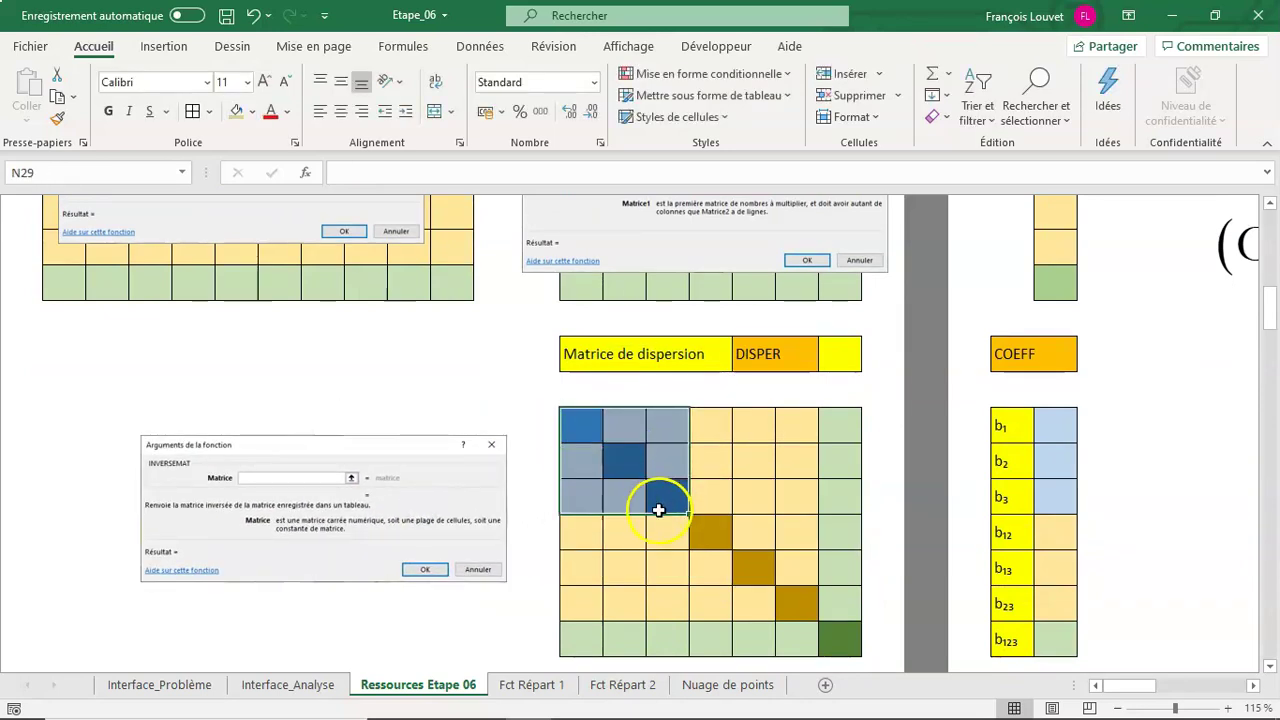
mouse_move(668, 500)
left_mouse_down()
mouse_move(582, 420)
mouse_move(814, 603)
left_mouse_up()
mouse_move(589, 429)
left_mouse_down()
mouse_move(867, 627)
mouse_move(855, 639)
left_mouse_up()
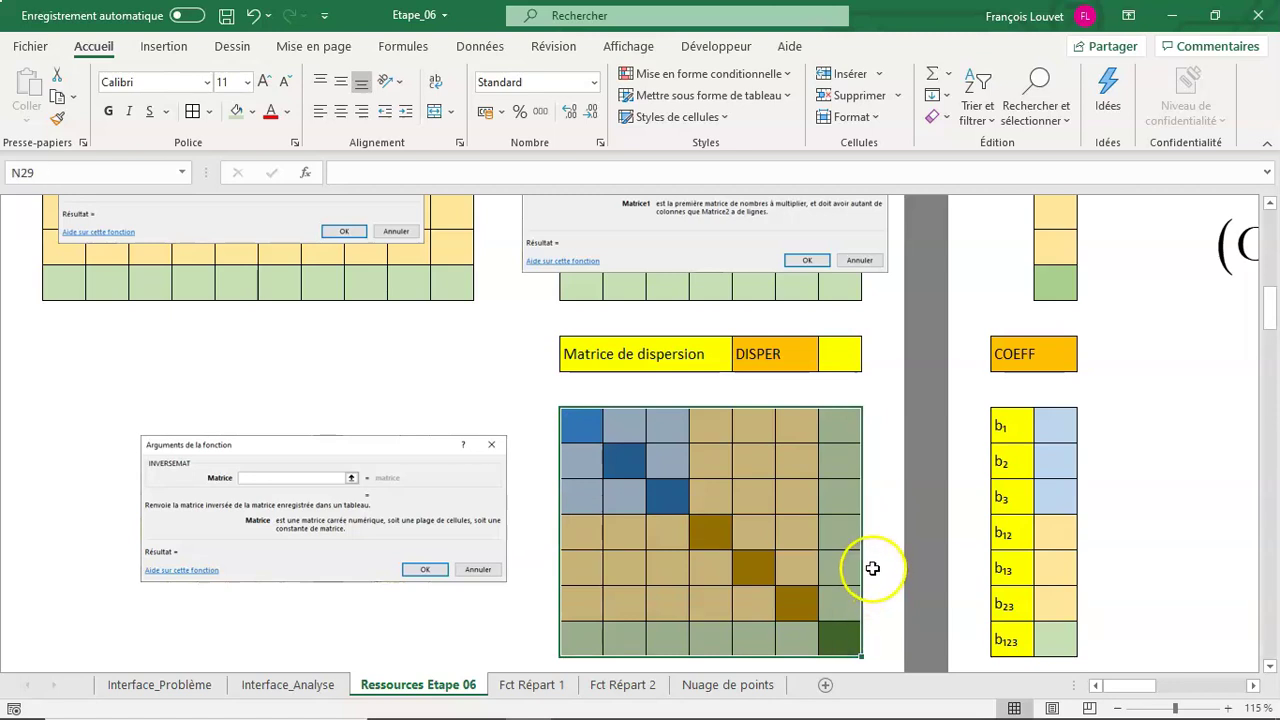
left_click(781, 366)
left_click_drag(406, 499, 727, 540)
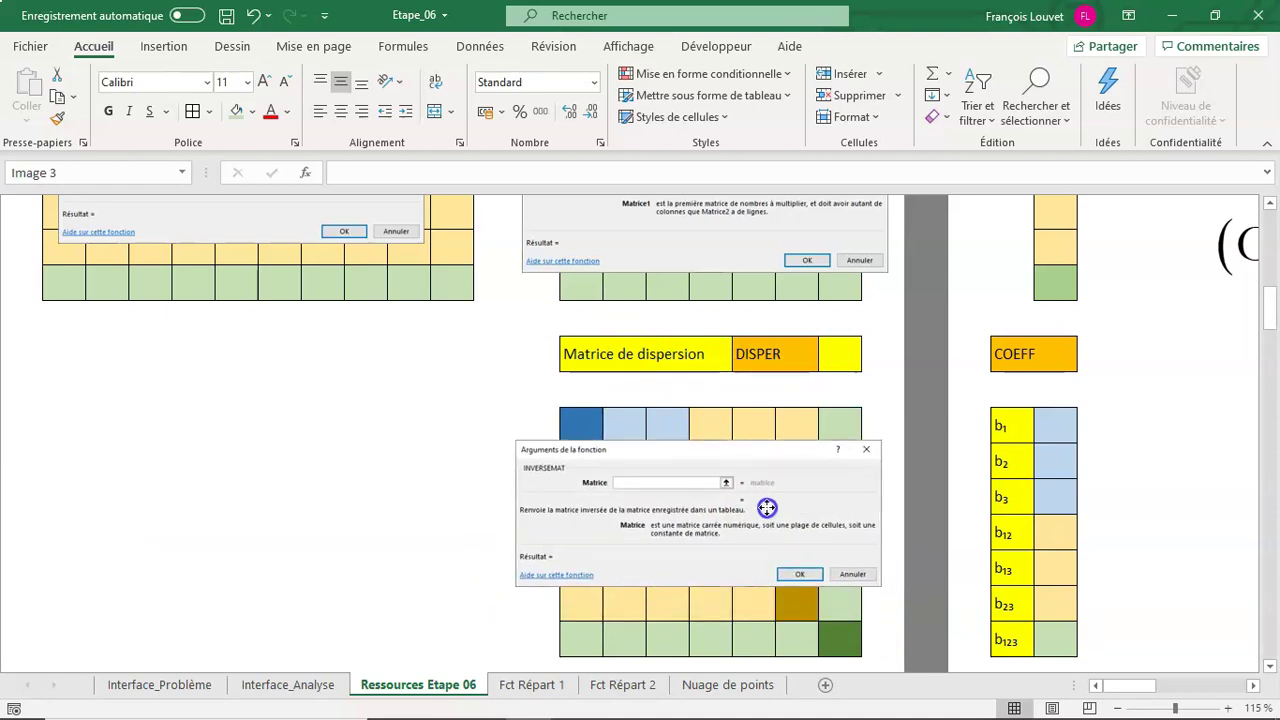
left_click(767, 508)
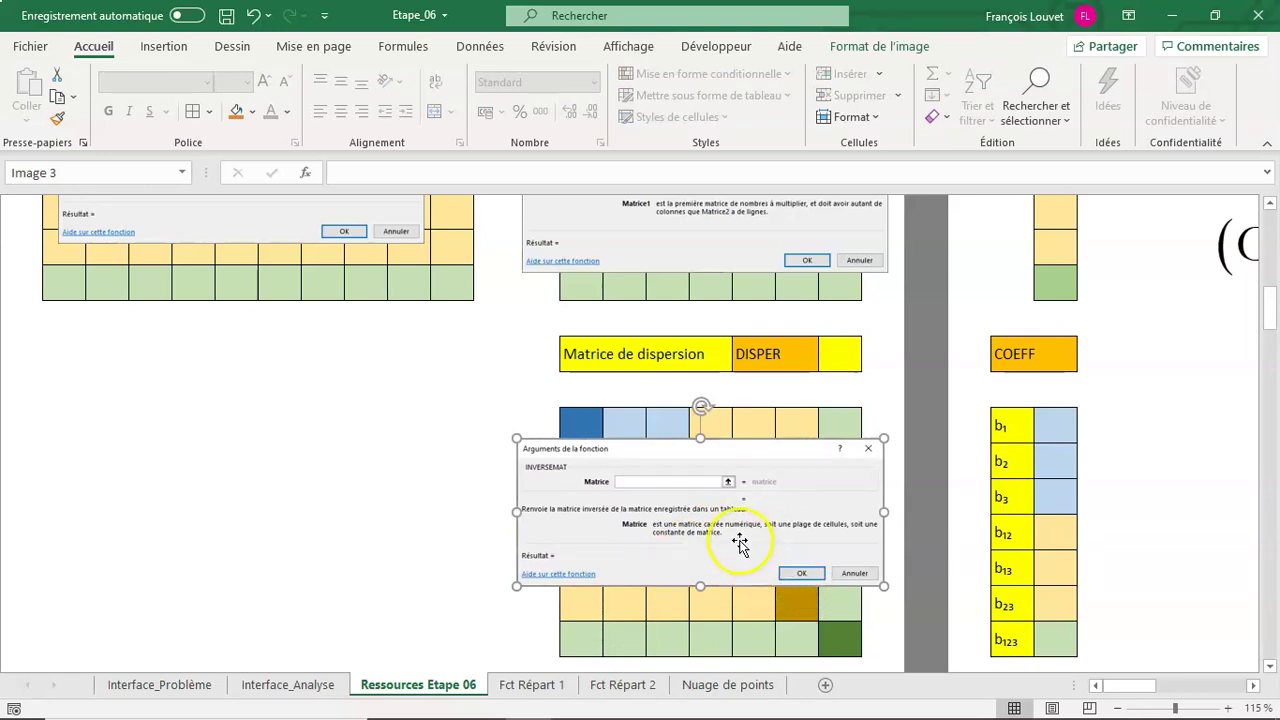
left_click_drag(791, 514, 390, 492)
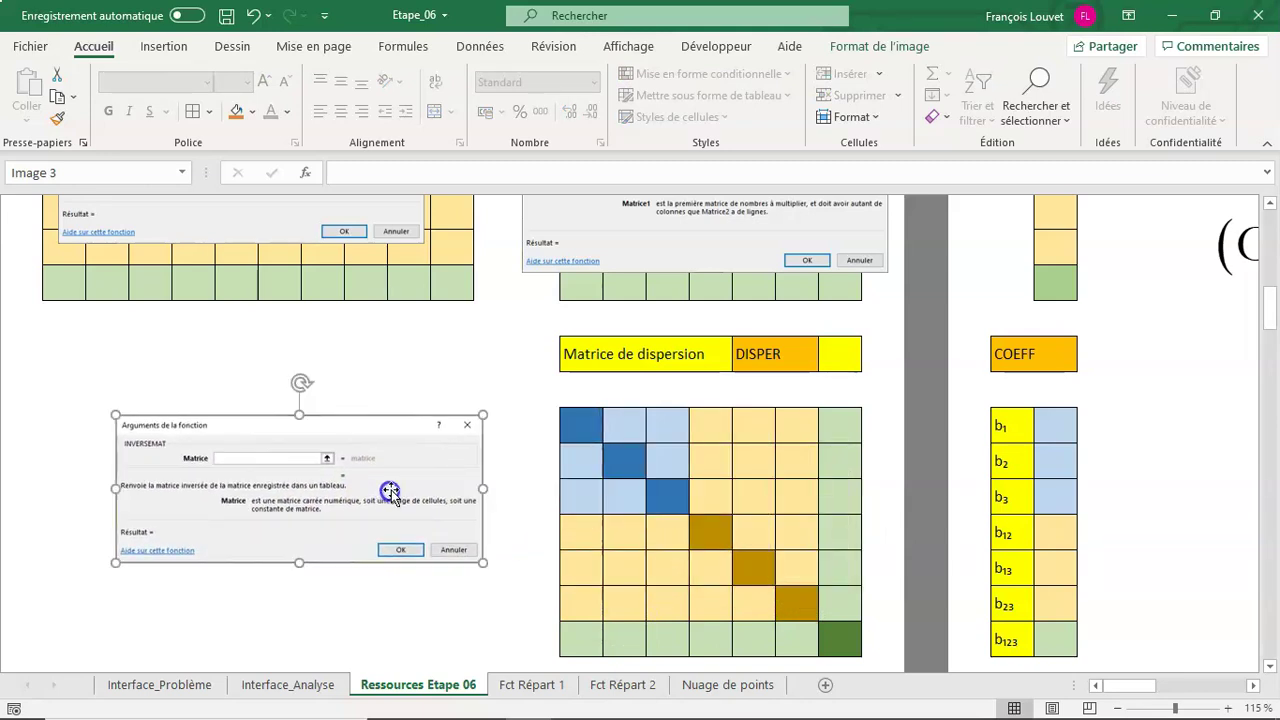
left_click(580, 426)
left_click(637, 460)
left_click(673, 495)
left_click(708, 527)
left_click(756, 571)
left_click(800, 605)
left_click(830, 638)
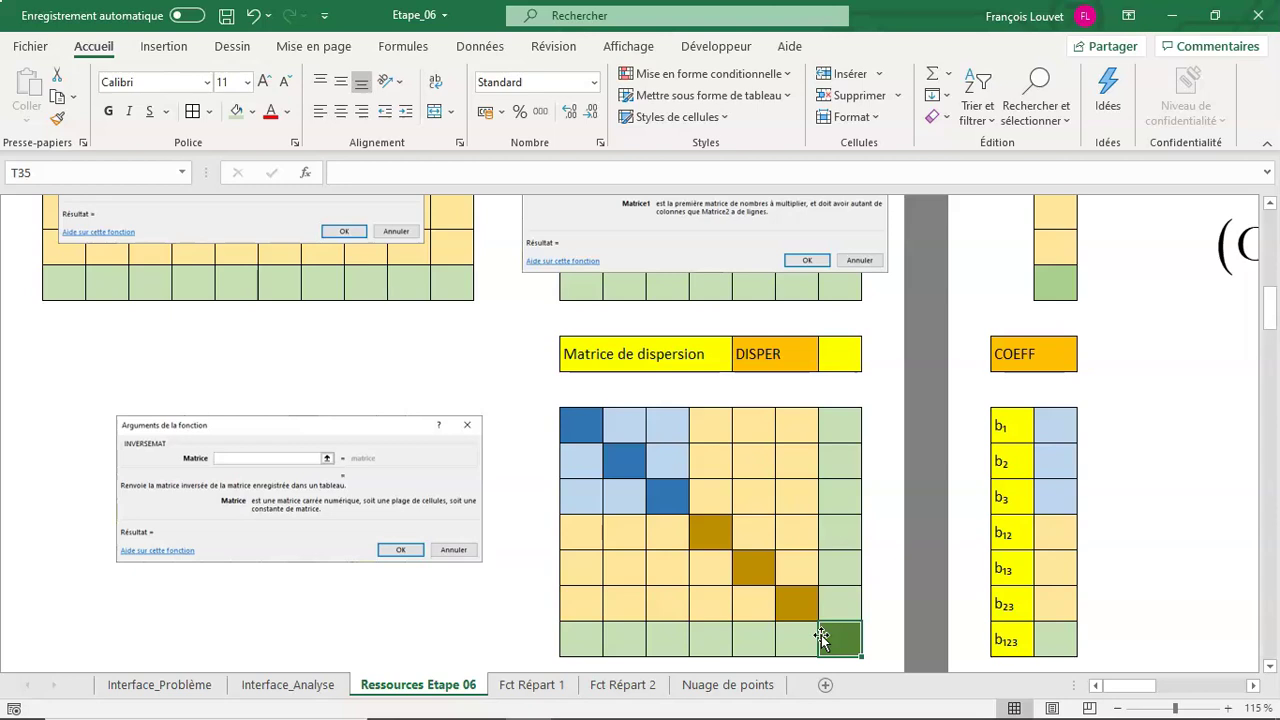
left_click_drag(380, 509, 772, 557)
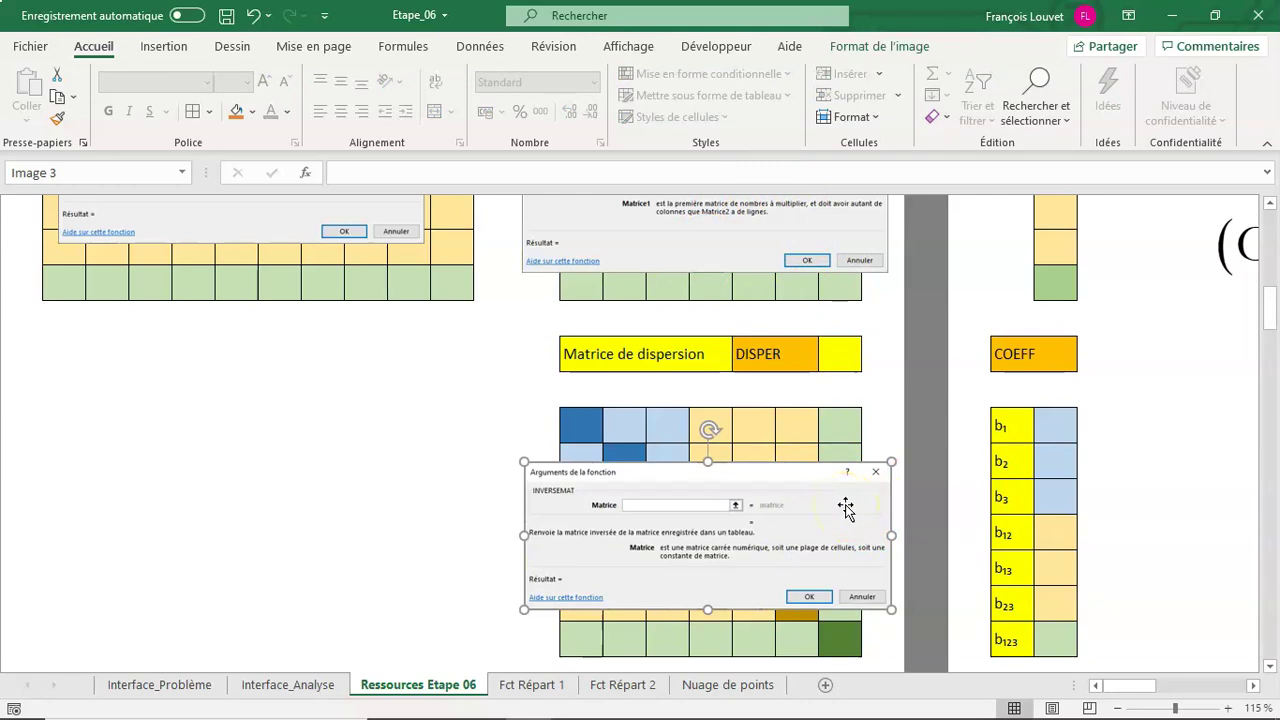
scroll(842, 503, "down", 1)
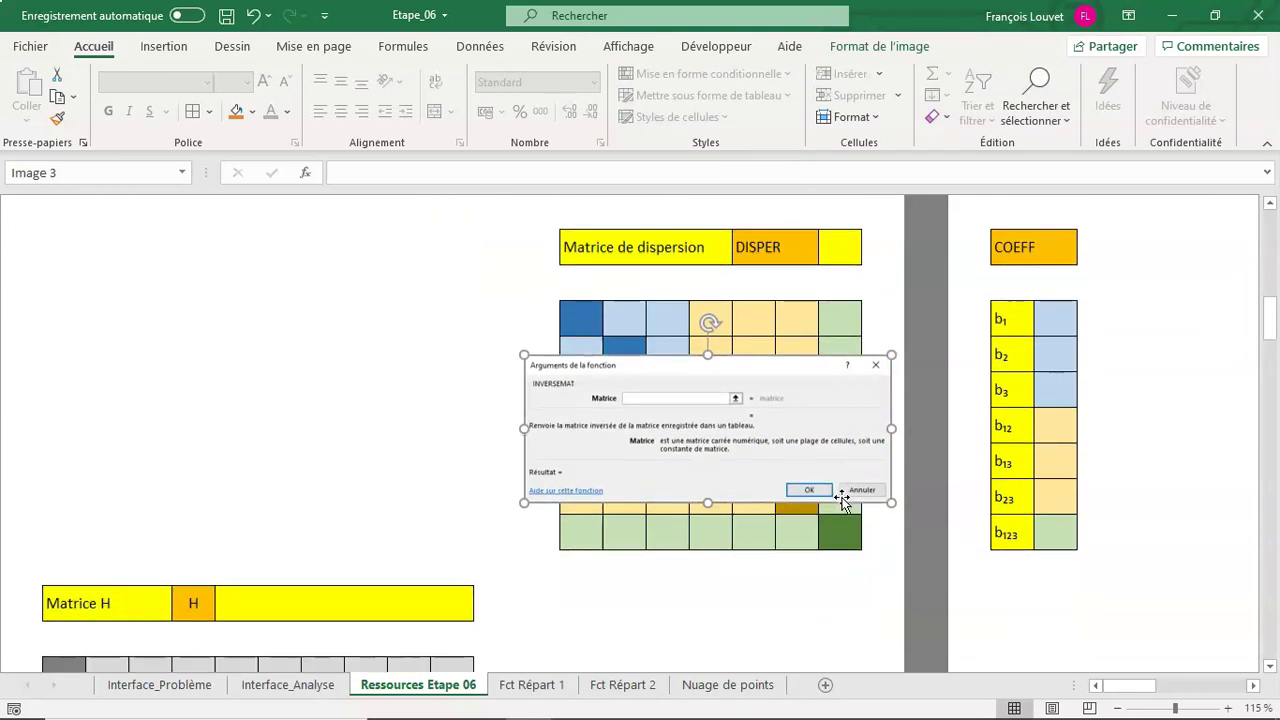
scroll(842, 503, "down", 1)
scroll(842, 503, "down", 1)
scroll(842, 503, "down", 1)
scroll(842, 503, "down", 1)
scroll(842, 503, "up", 1)
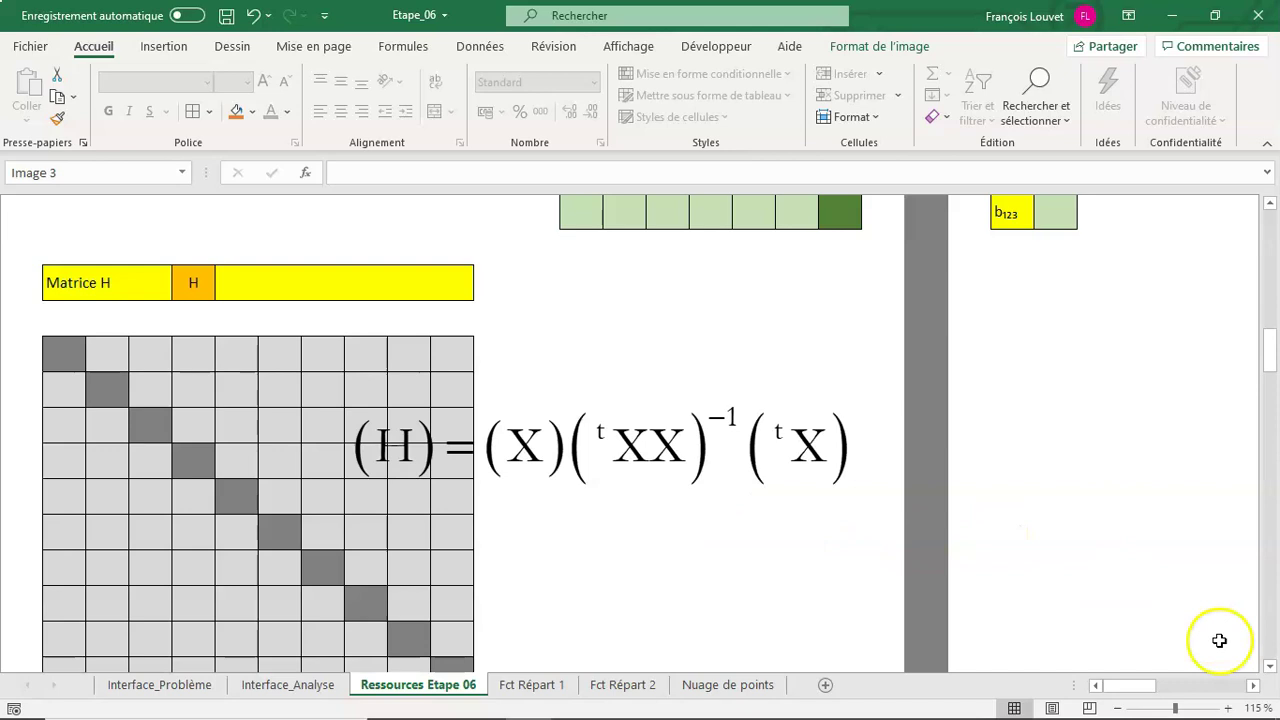
left_click(1270, 666)
left_click(1270, 666)
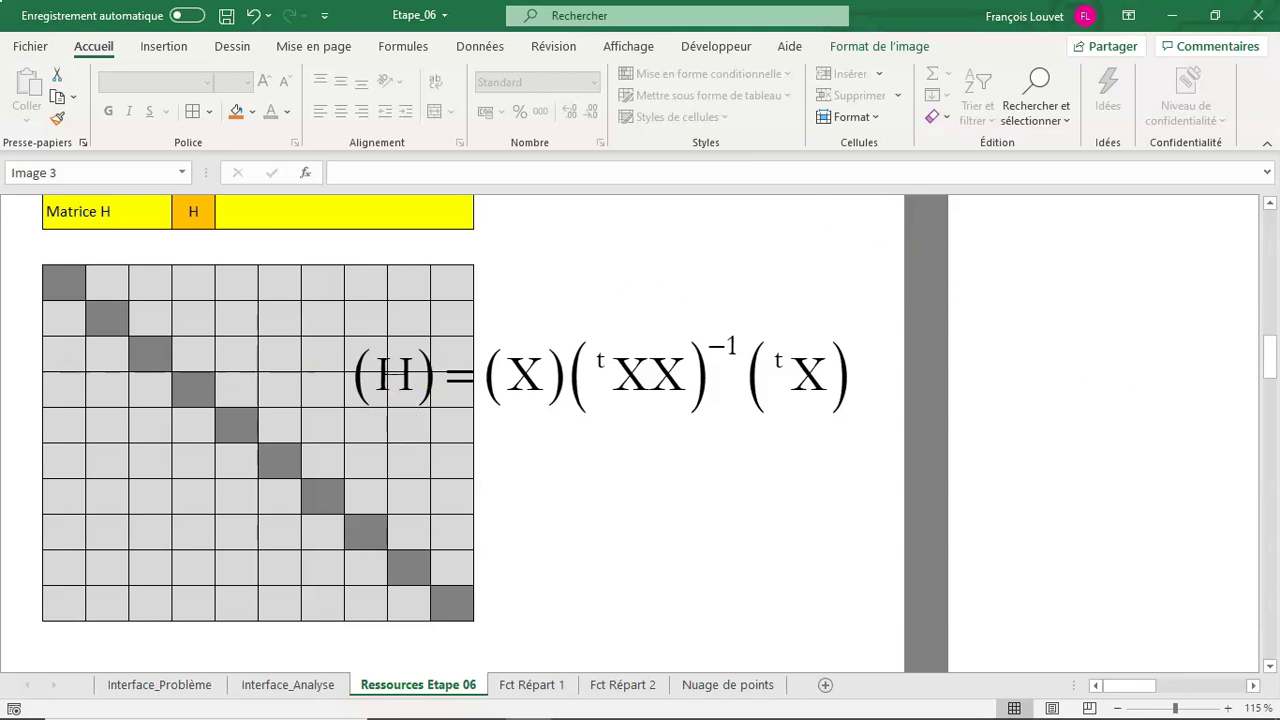
left_click(47, 288)
left_click(103, 331)
left_click(149, 354)
left_click(189, 391)
left_click(237, 426)
left_click(280, 463)
left_click(320, 508)
left_click(358, 531)
left_click(403, 568)
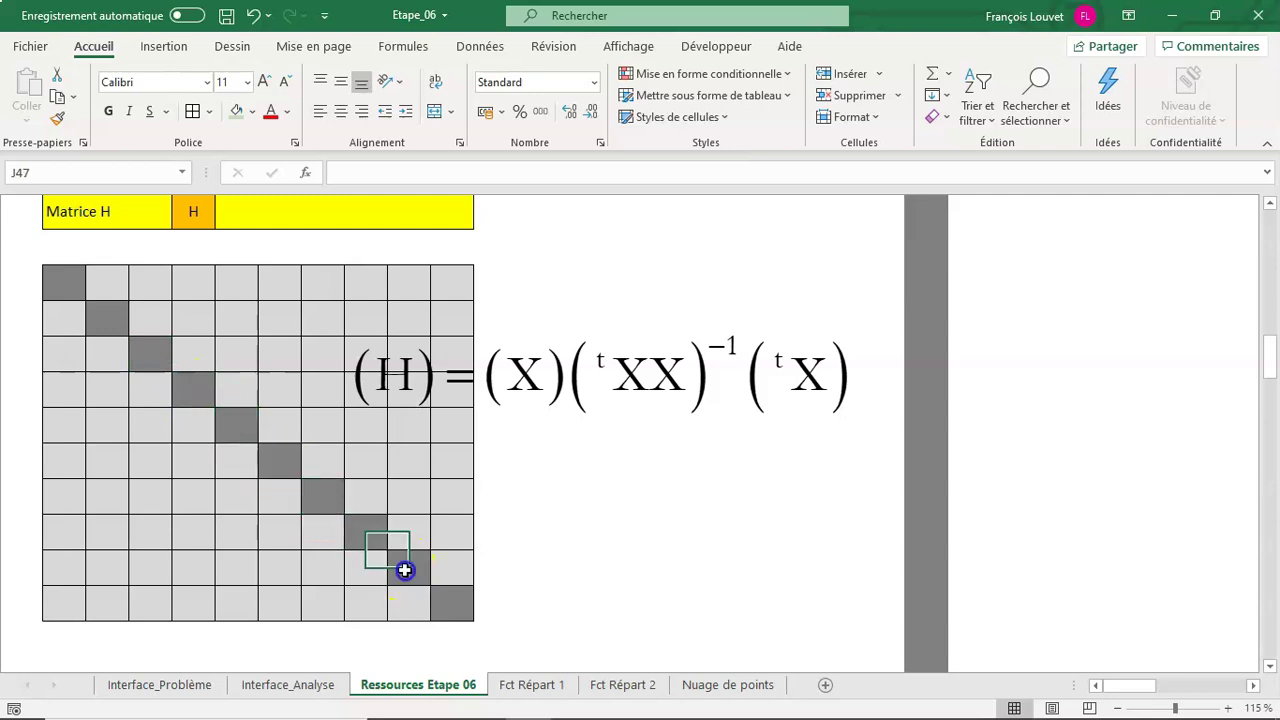
left_click(444, 597)
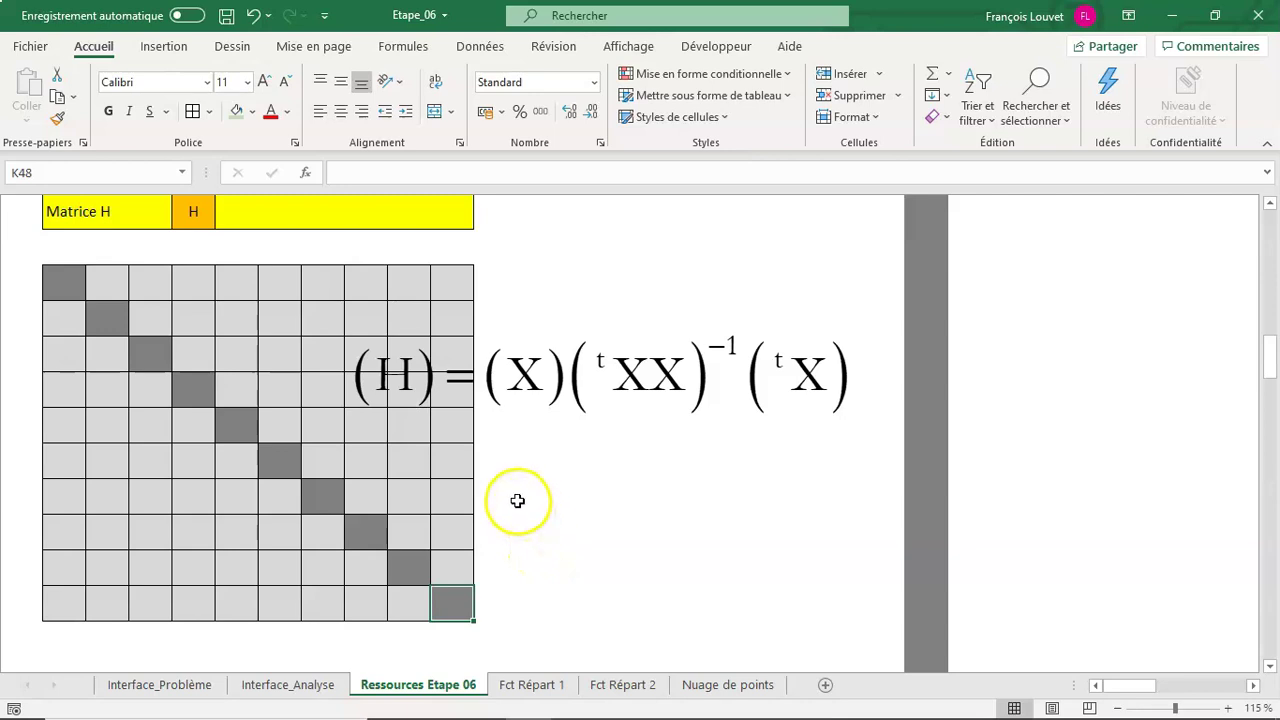
scroll(517, 500, "down", 1, "ctrl")
scroll(517, 498, "down", 1, "ctrl")
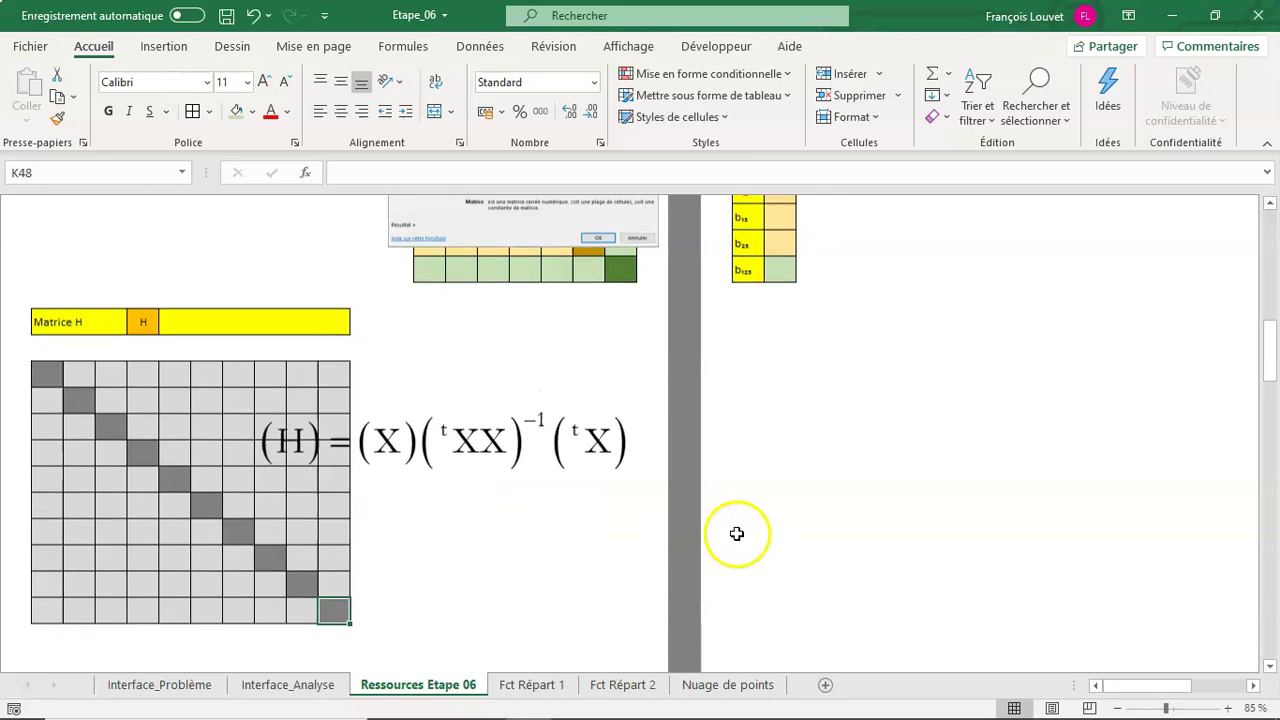
scroll(736, 534, "up", 3)
scroll(736, 534, "up", 5)
scroll(736, 534, "up", 4)
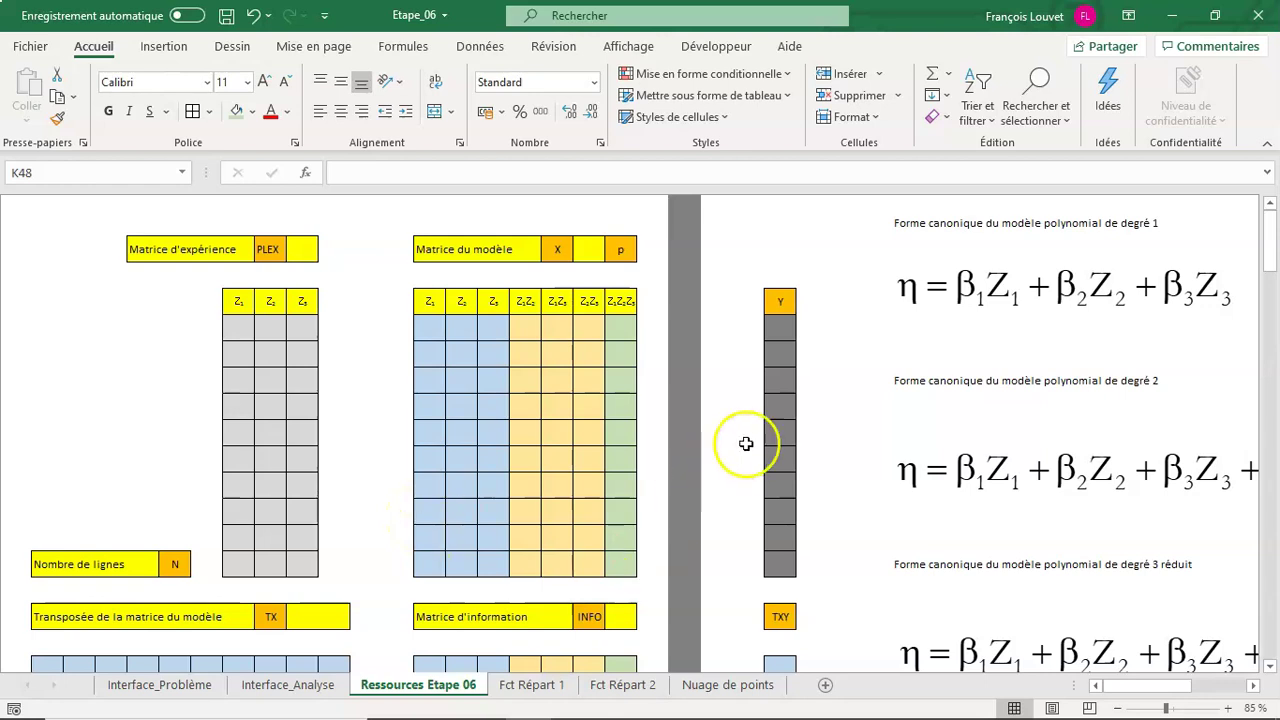
mouse_move(776, 330)
left_mouse_down()
mouse_move(795, 474)
mouse_move(783, 565)
left_mouse_up()
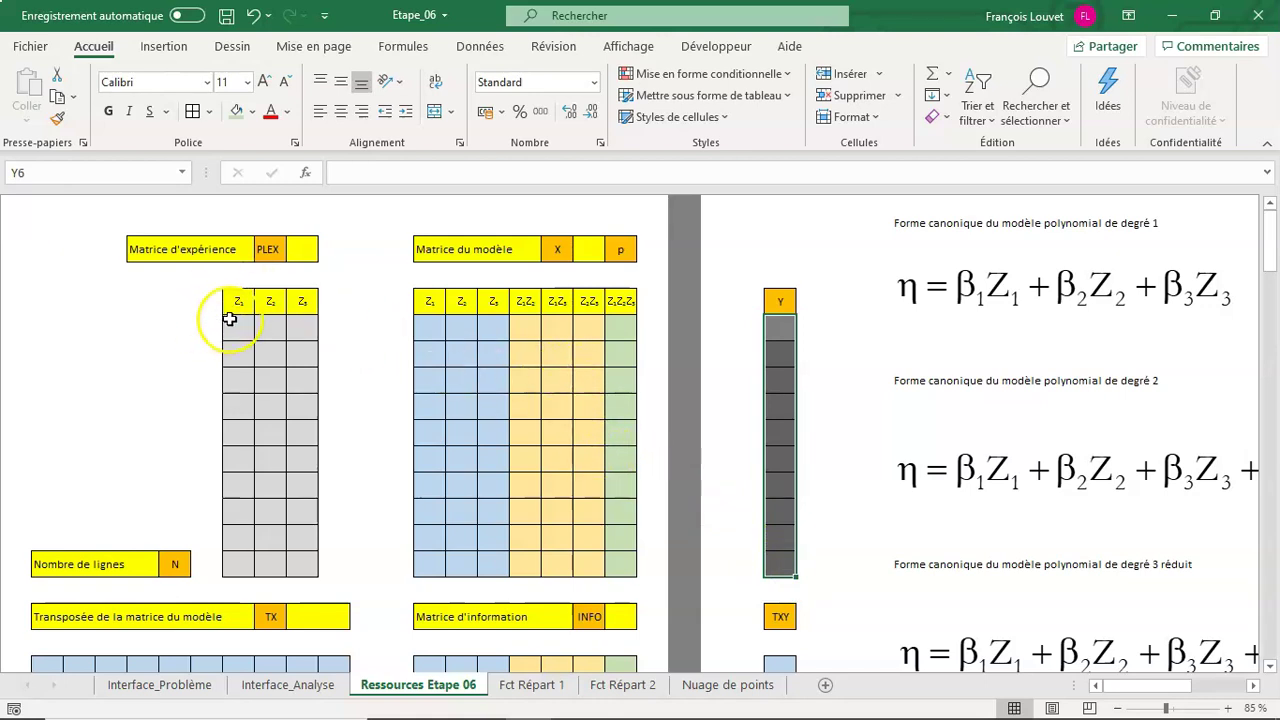
mouse_move(232, 323)
left_mouse_down()
mouse_move(307, 490)
mouse_move(305, 566)
left_mouse_up()
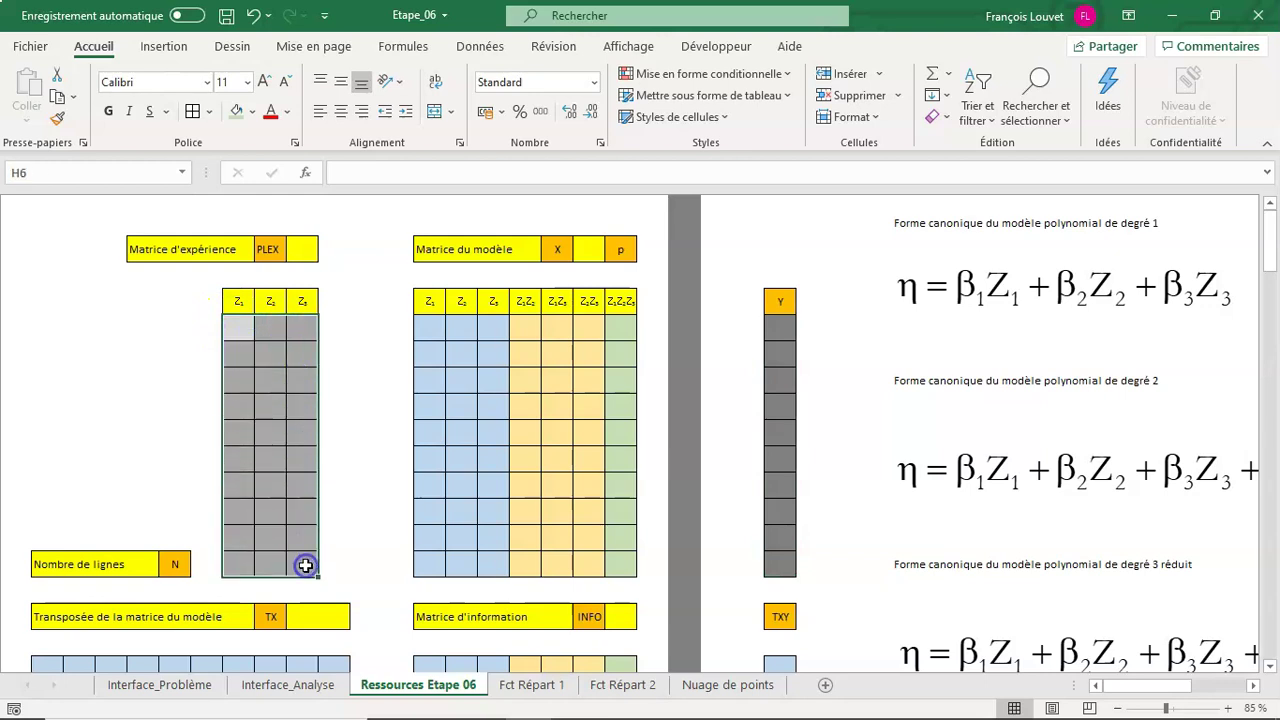
left_click(319, 530)
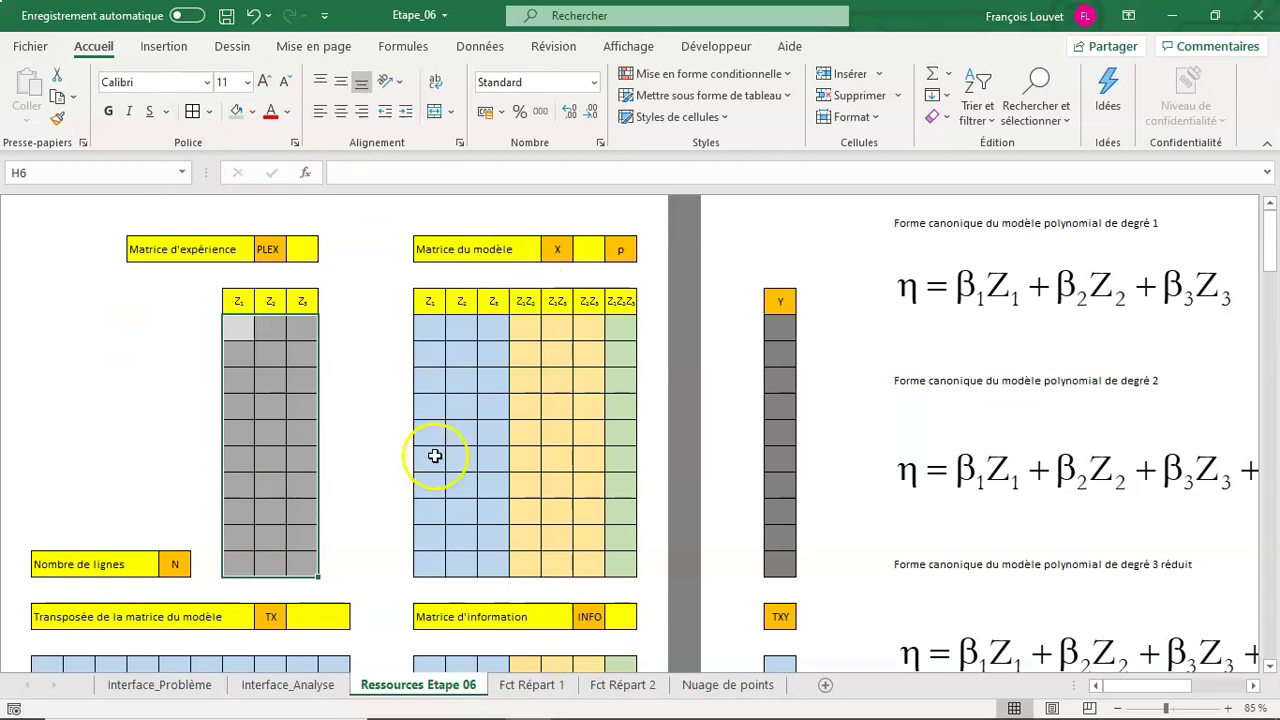
scroll(435, 453, "down", 1)
scroll(435, 453, "down", 1)
scroll(430, 450, "down", 3)
scroll(430, 445, "down", 2)
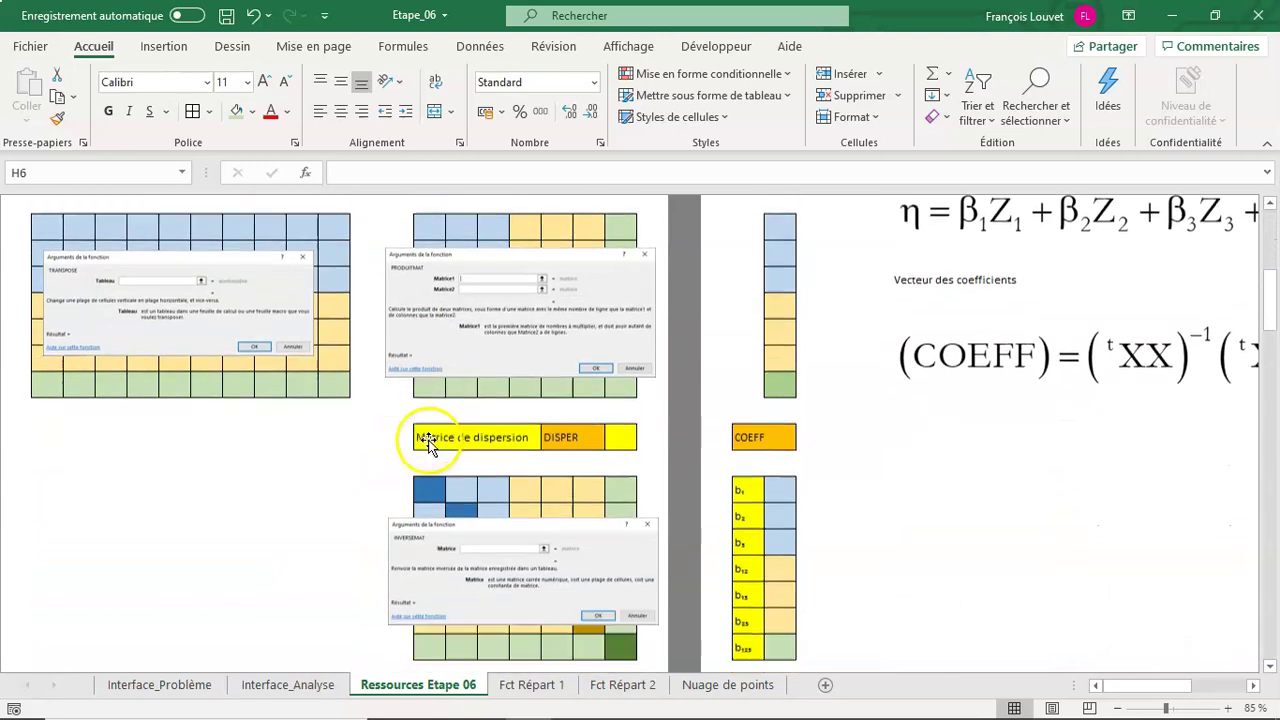
scroll(430, 440, "down", 1)
scroll(425, 437, "down", 2)
scroll(423, 431, "down", 1)
scroll(421, 434, "down", 1)
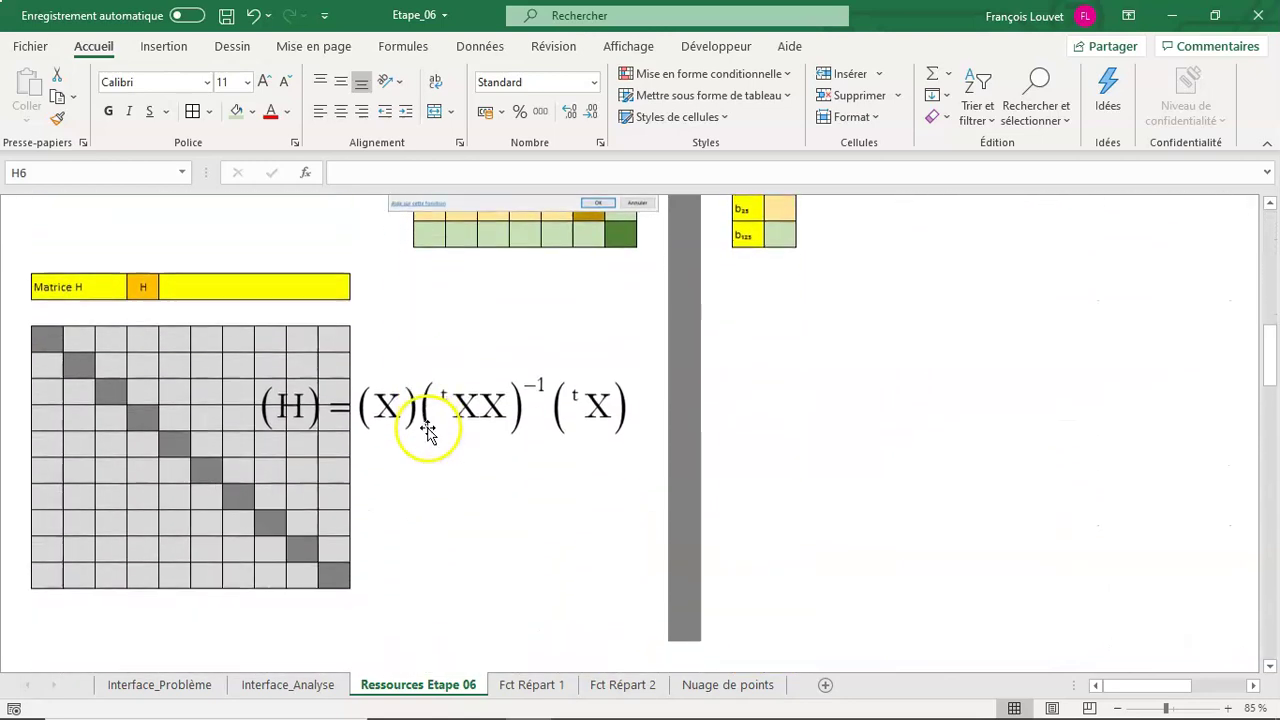
scroll(471, 458, "up", 1)
scroll(471, 458, "up", 2)
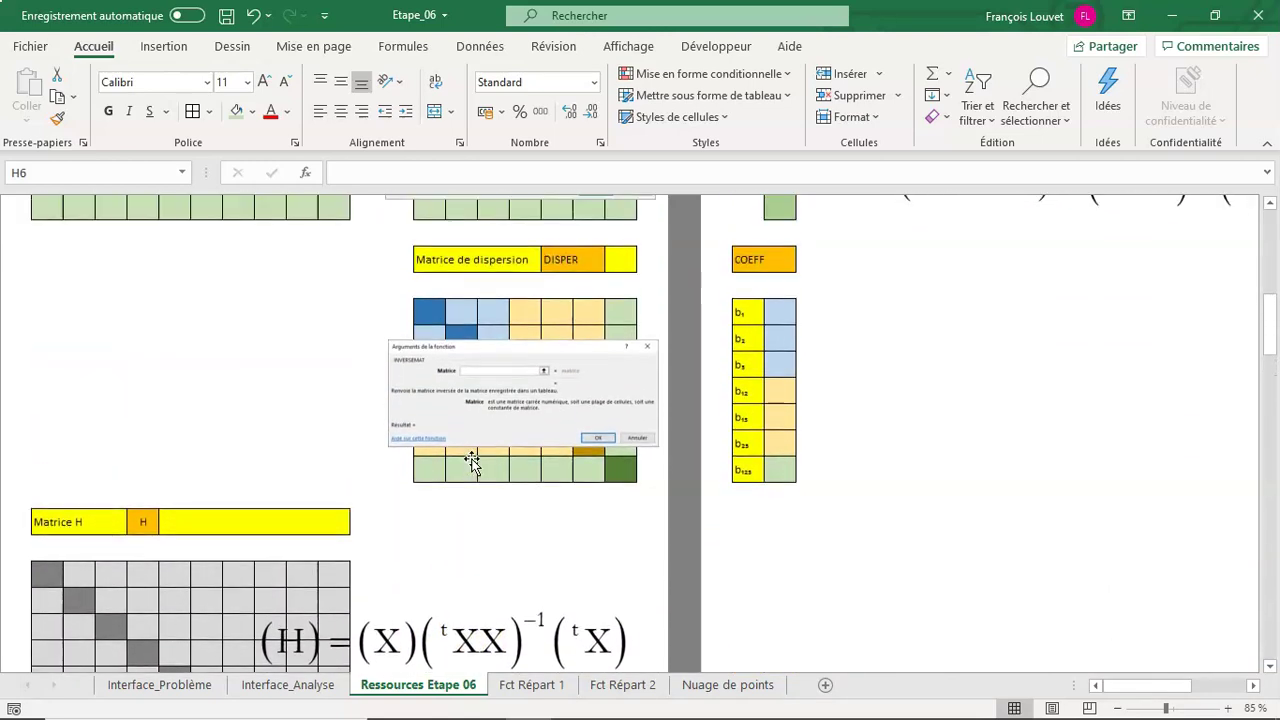
scroll(471, 460, "up", 2)
scroll(471, 460, "up", 5)
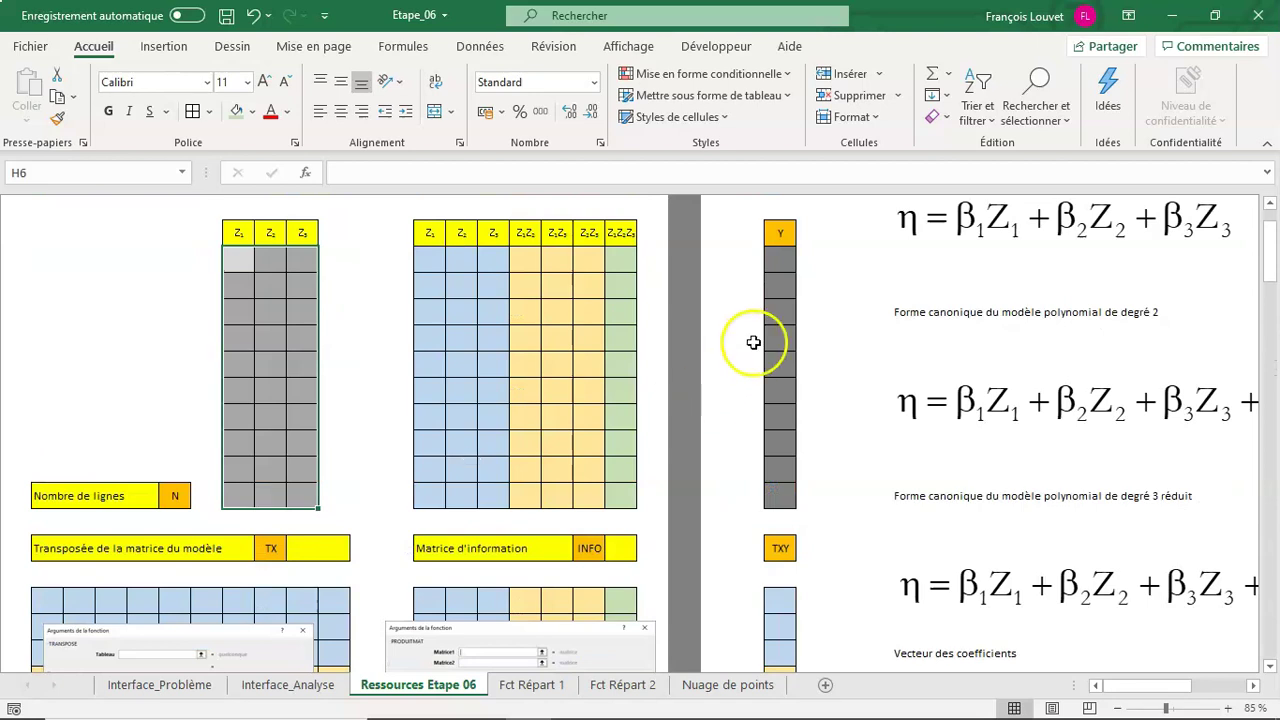
left_click(782, 262)
left_click_drag(782, 262, 790, 494)
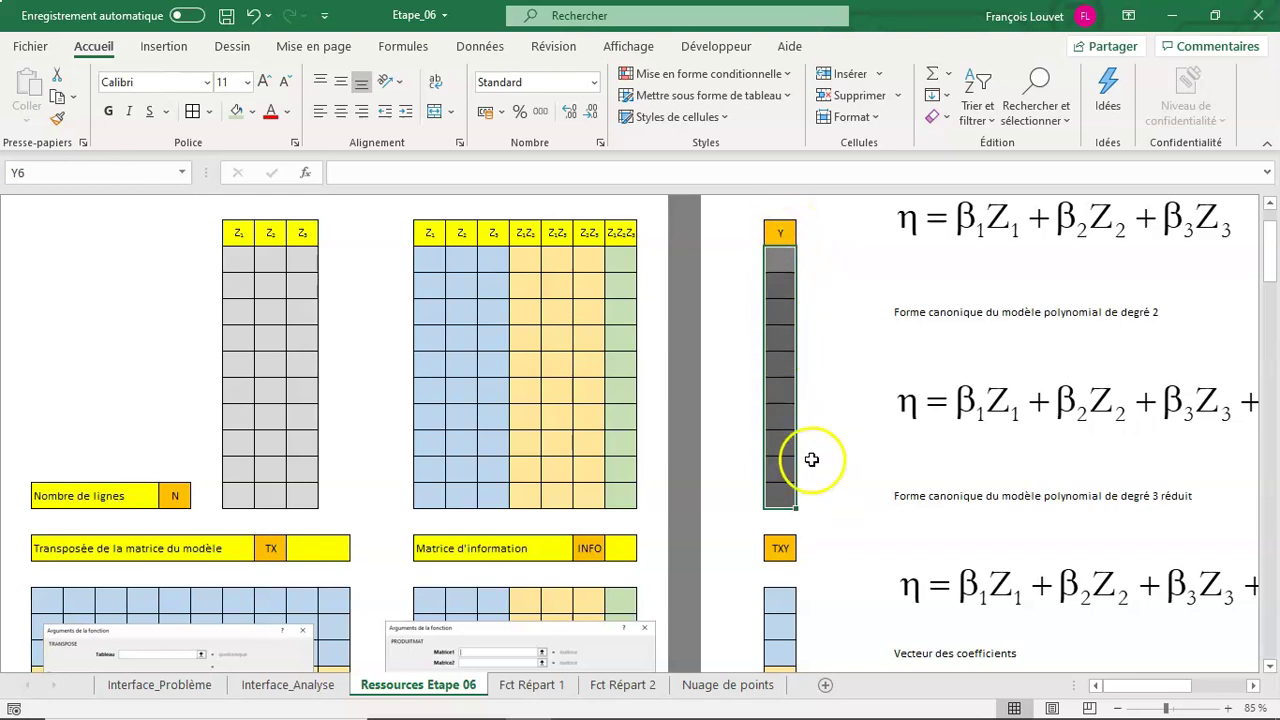
left_click_drag(812, 415, 812, 440)
scroll(800, 443, "down", 2)
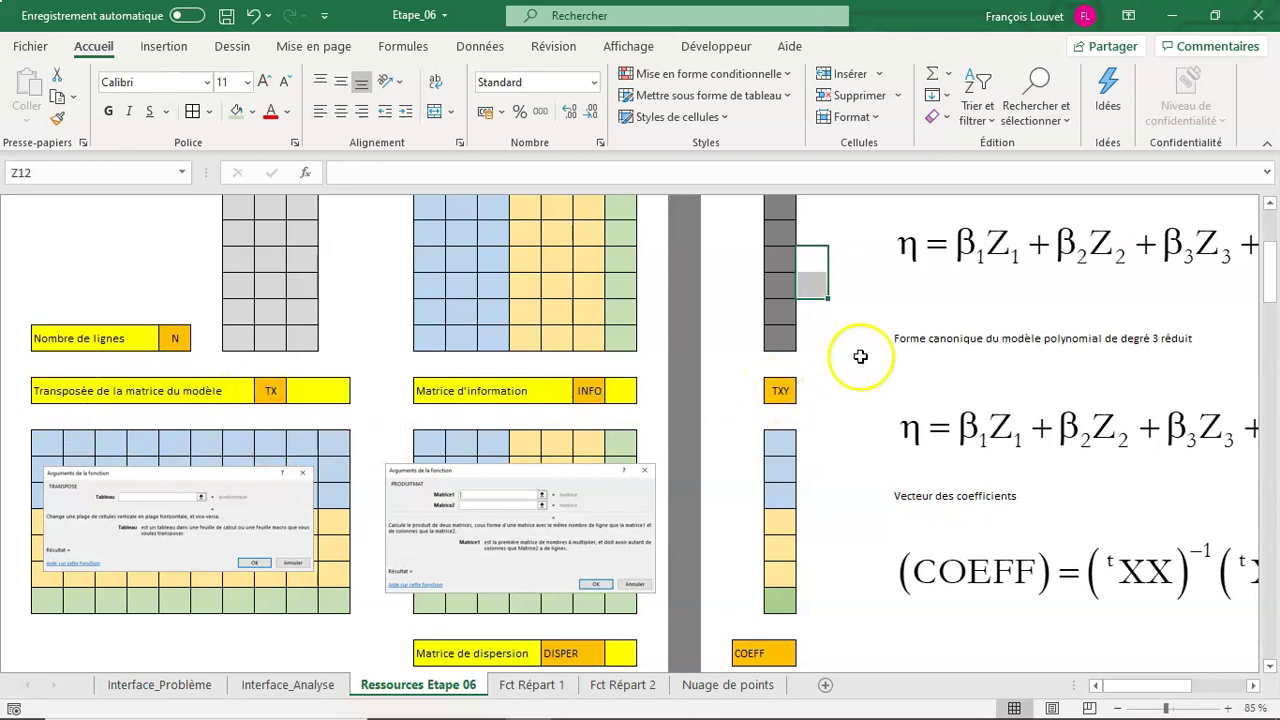
left_click(1253, 685)
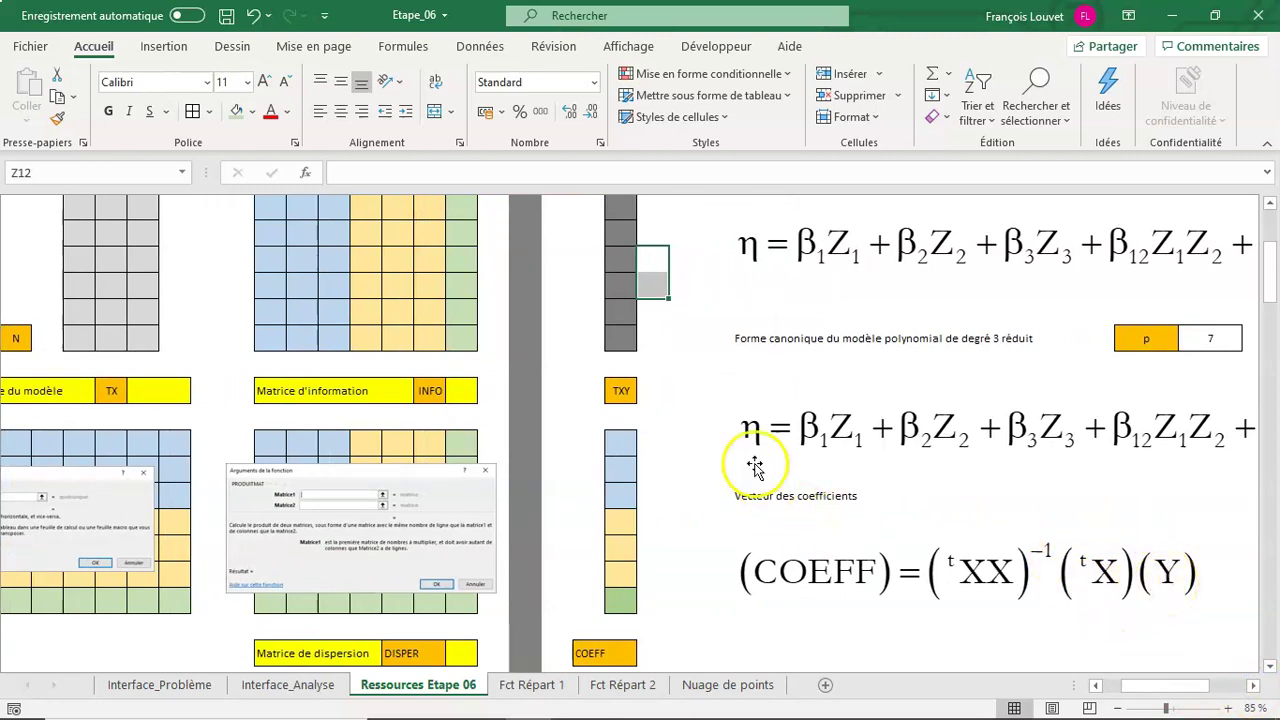
left_click(620, 390)
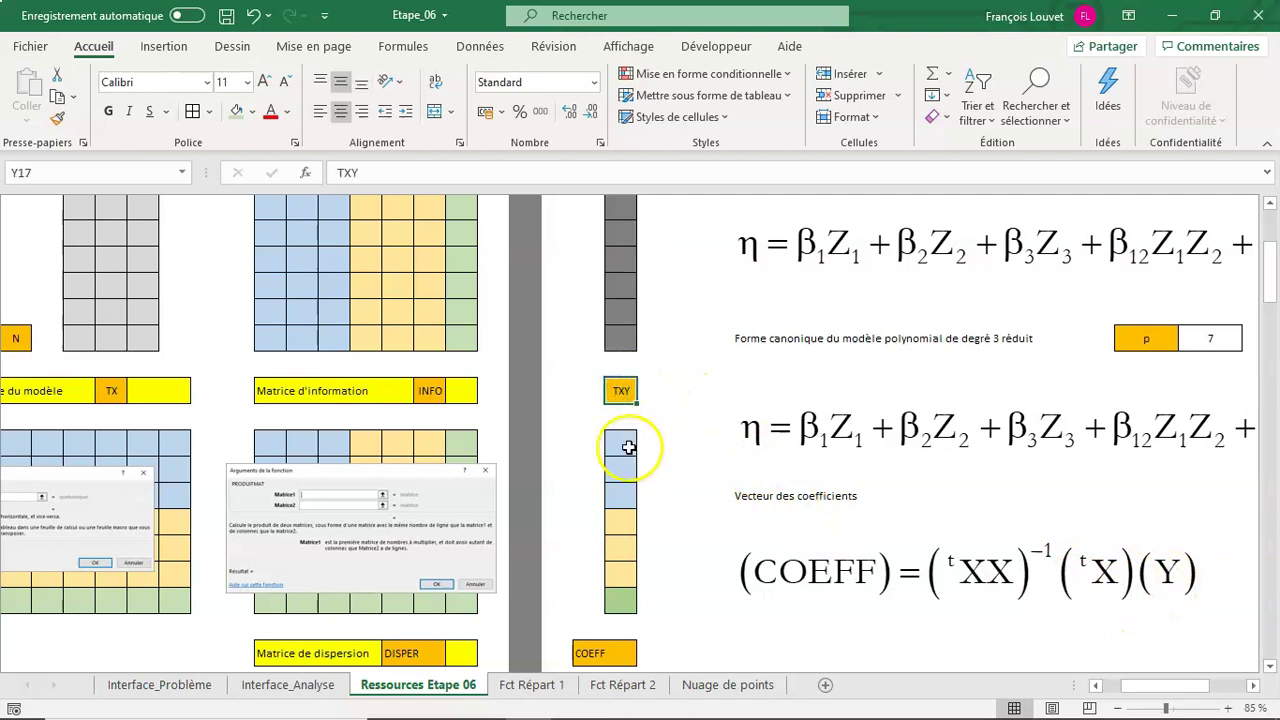
left_click_drag(628, 445, 628, 495)
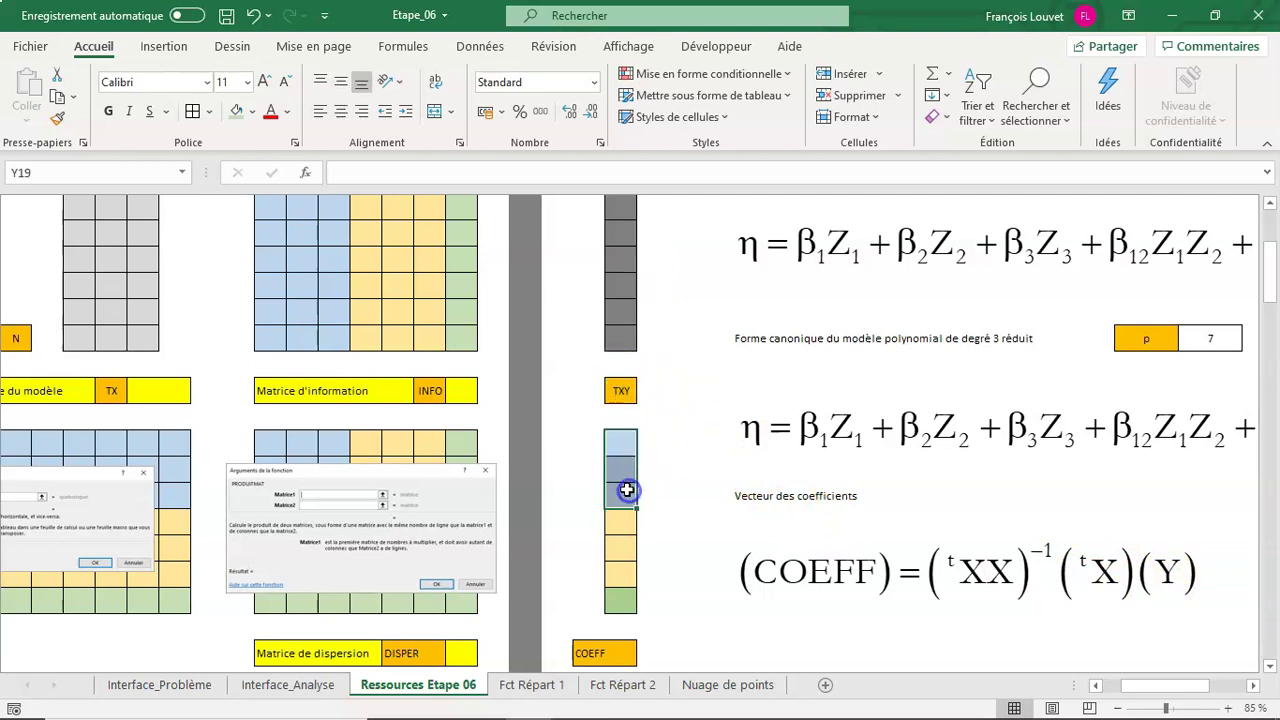
left_click_drag(620, 441, 628, 575)
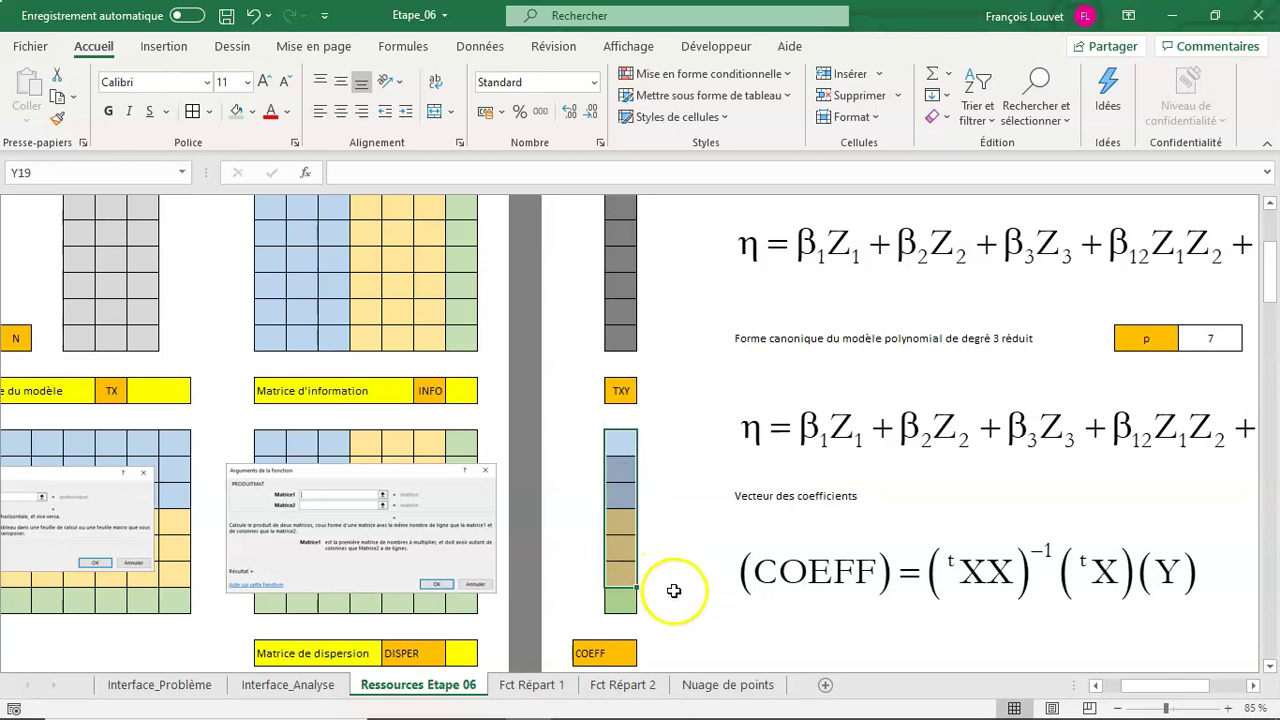
left_click(634, 599)
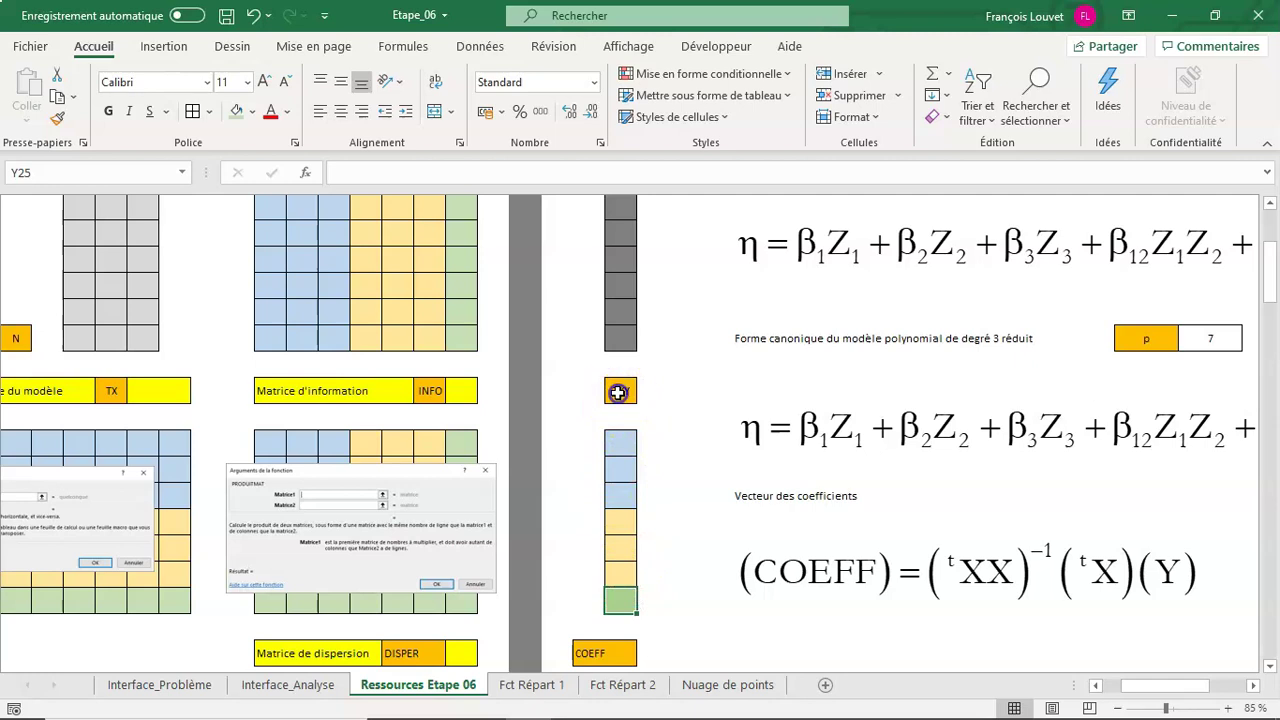
left_click(618, 392)
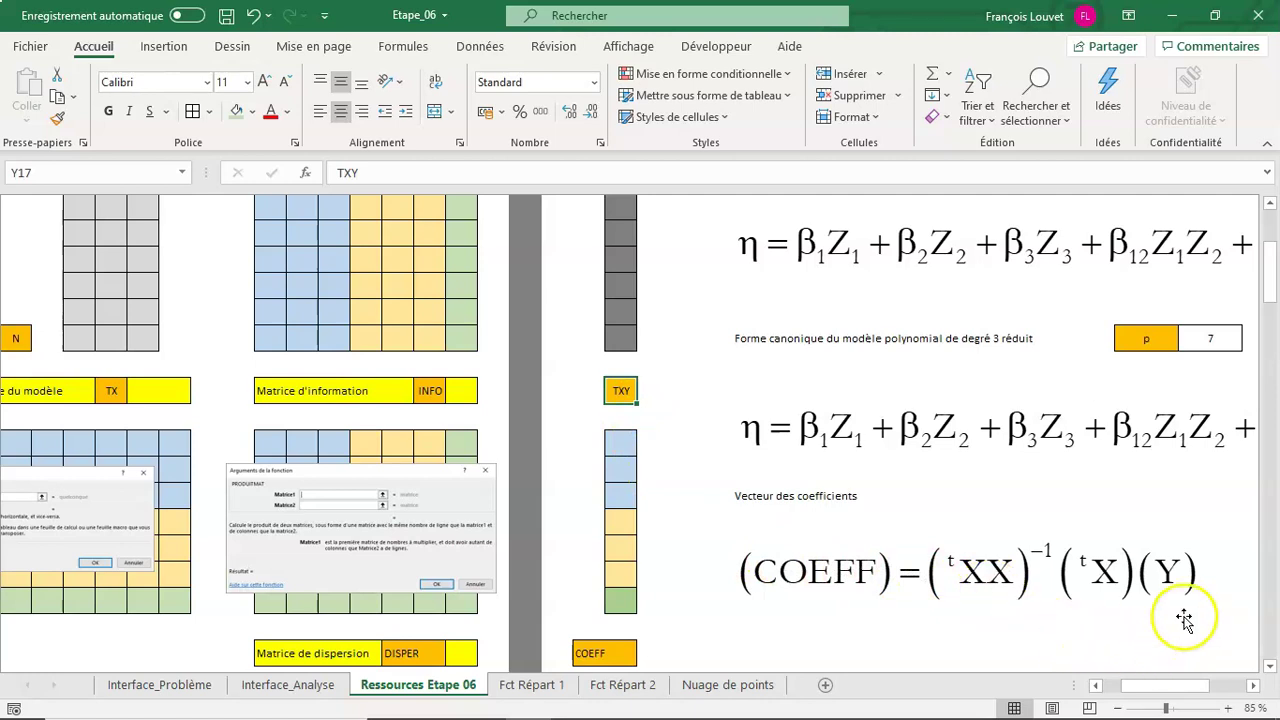
scroll(691, 571, "down", 3)
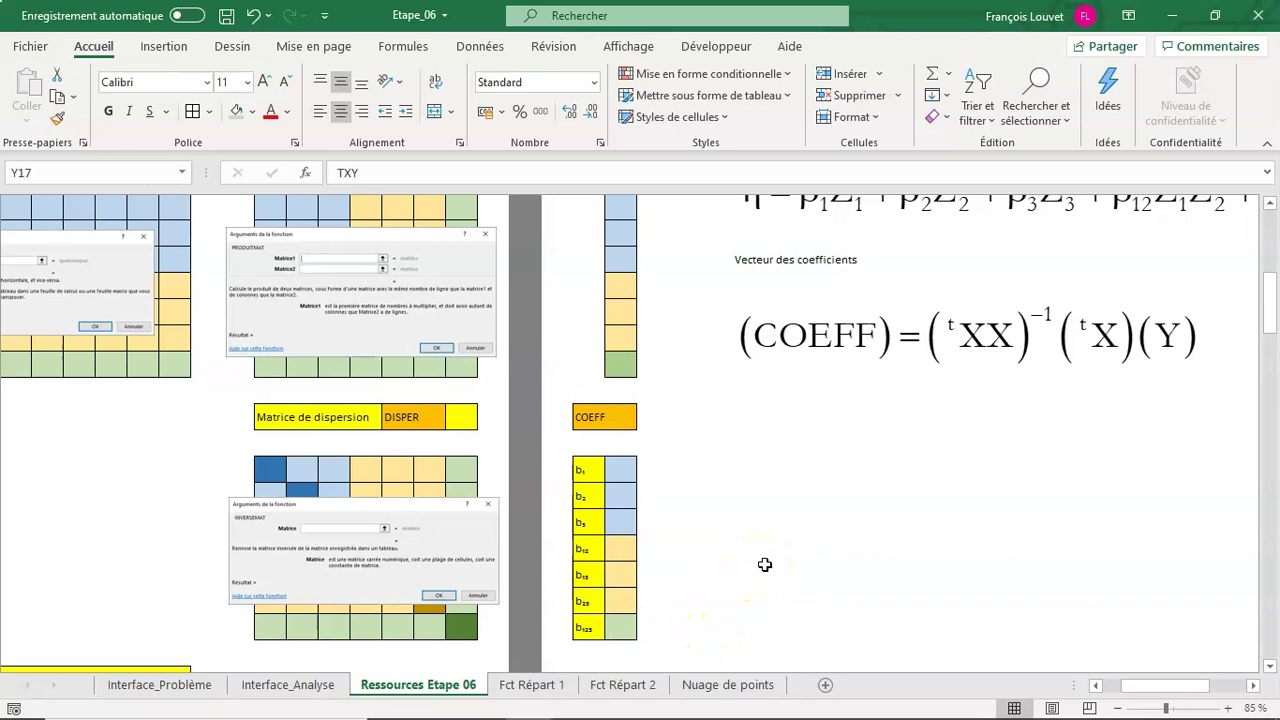
Zoom out on Ressources Etape 06, then go to the Interface_Analyse sheet.
scroll(764, 565, "down", 1, "ctrl")
scroll(764, 562, "down", 1, "ctrl")
scroll(767, 557, "down", 1, "ctrl")
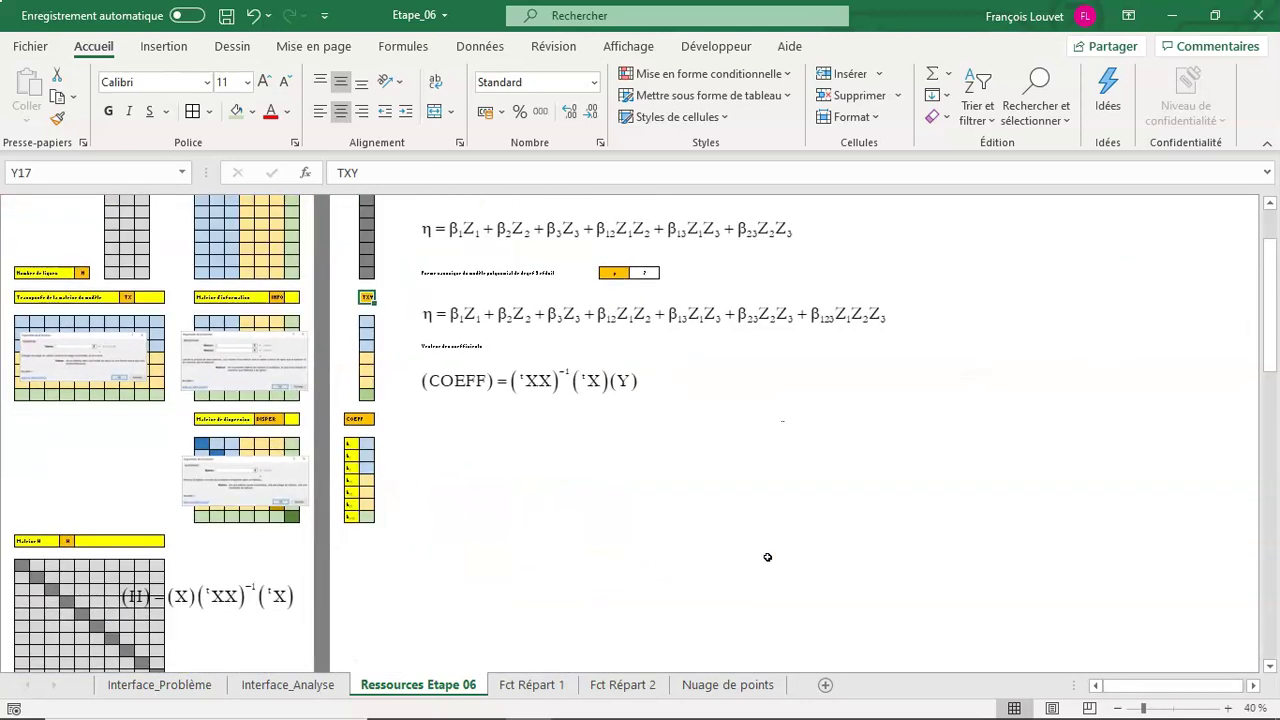
scroll(767, 557, "down", 1, "ctrl")
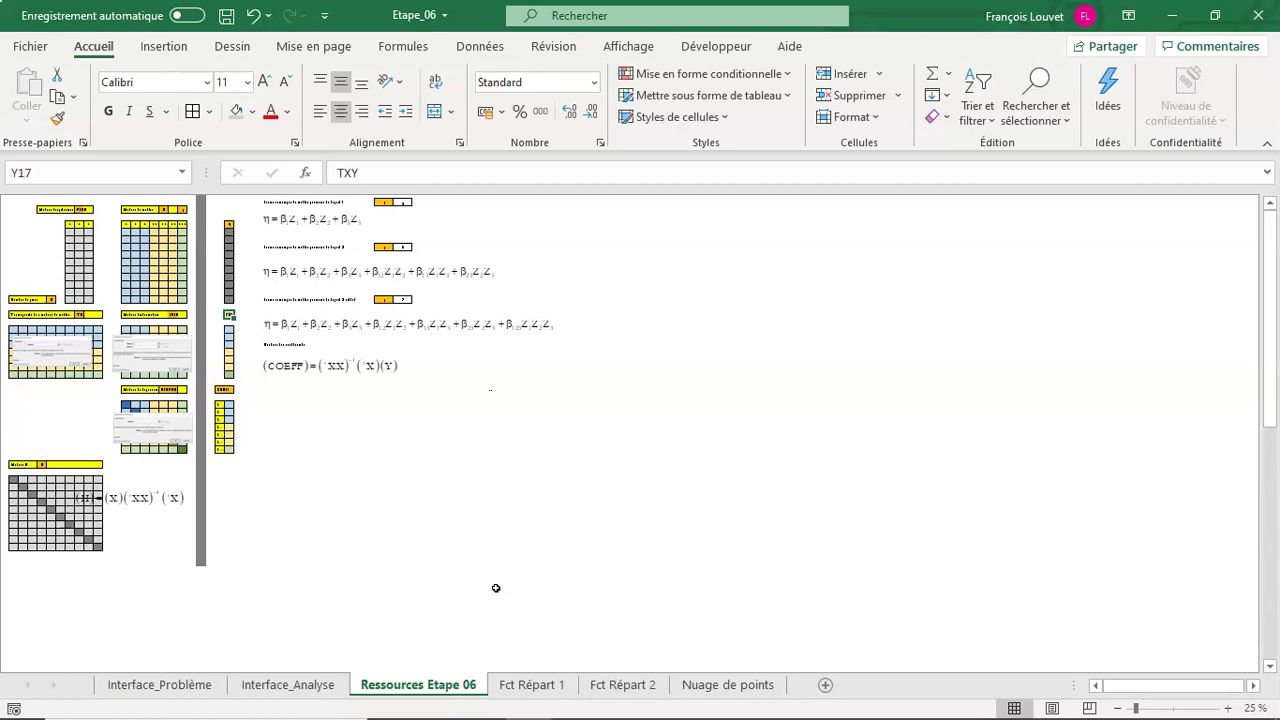
left_click(483, 593)
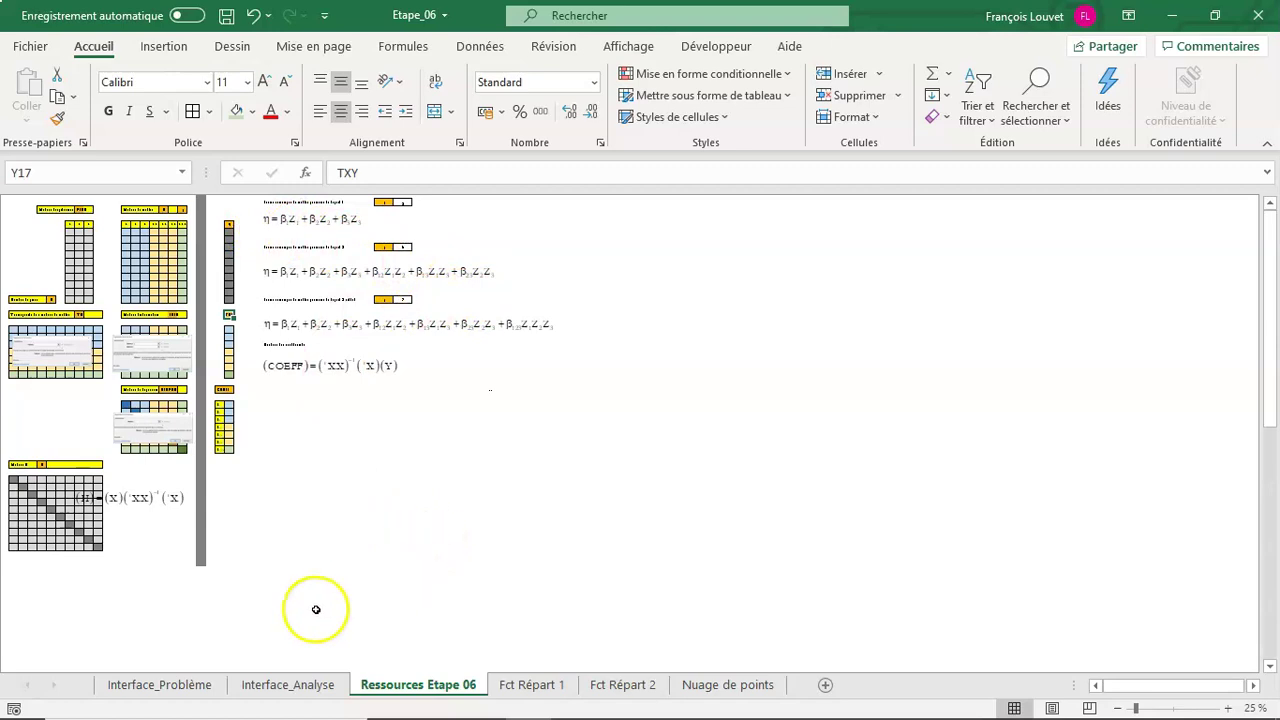
left_click(318, 687)
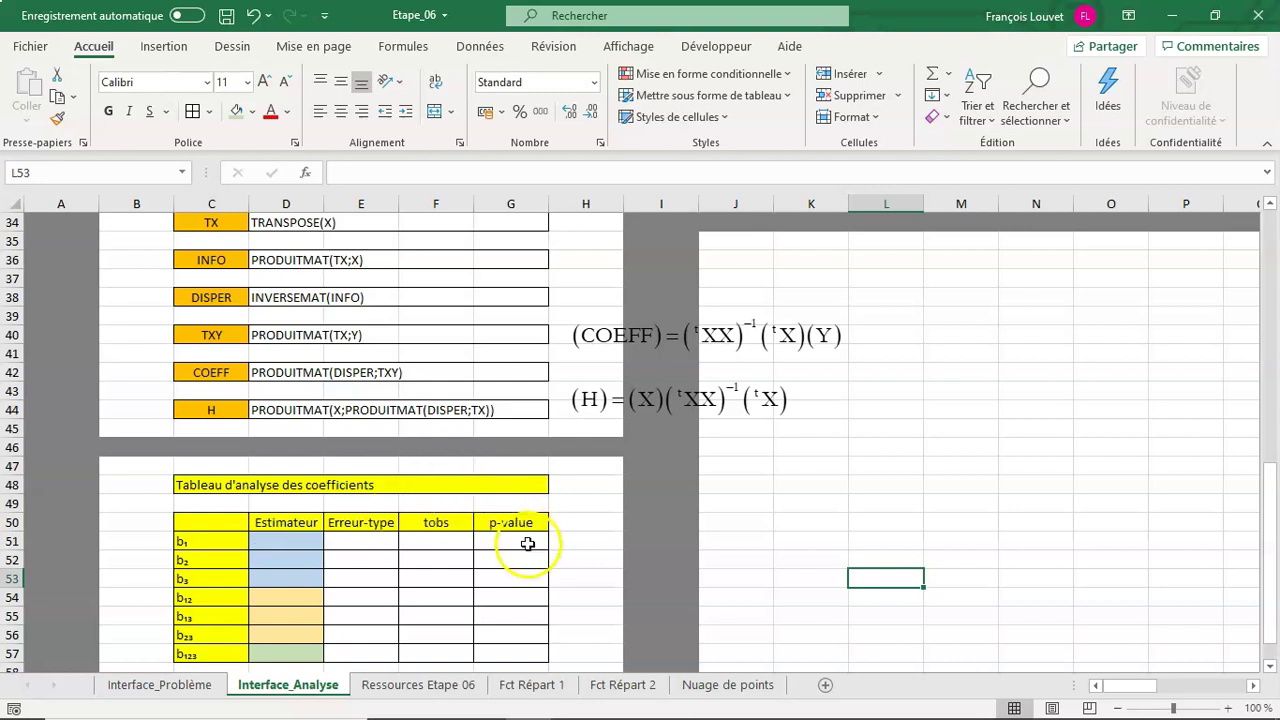
left_click(614, 335)
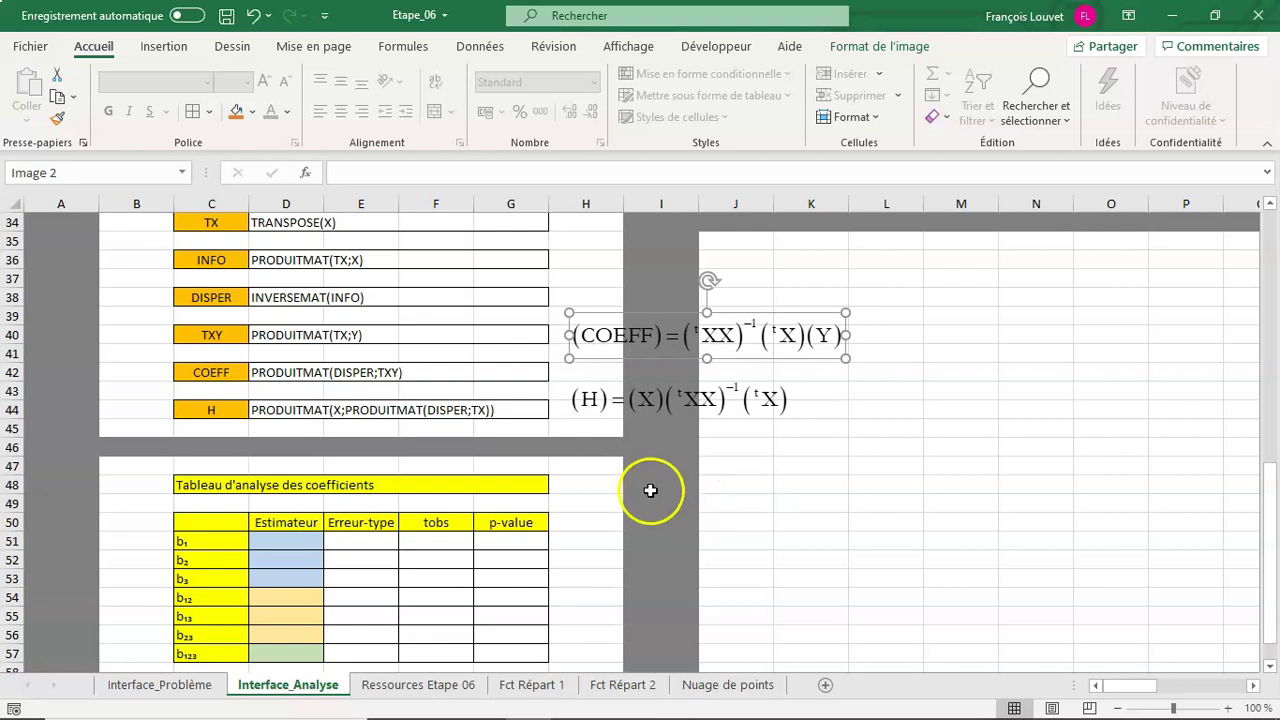
left_click(452, 688)
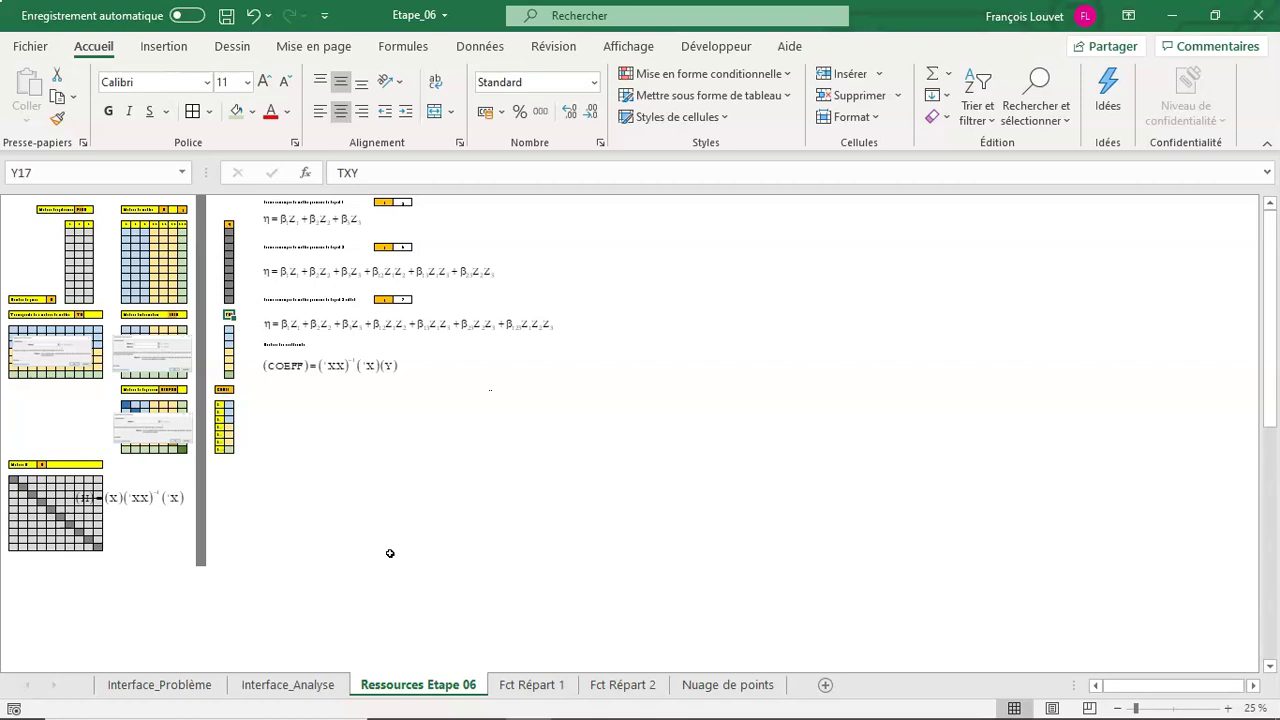
left_click(322, 685)
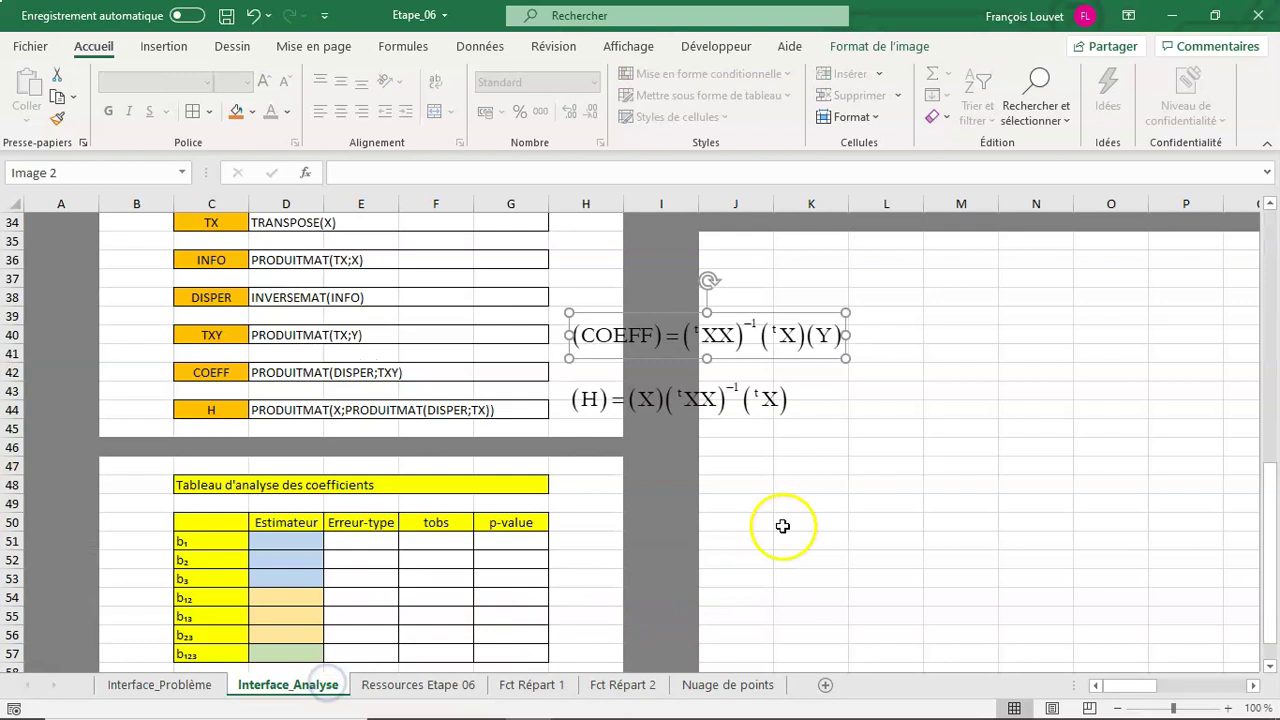
scroll(555, 430, "up", 1)
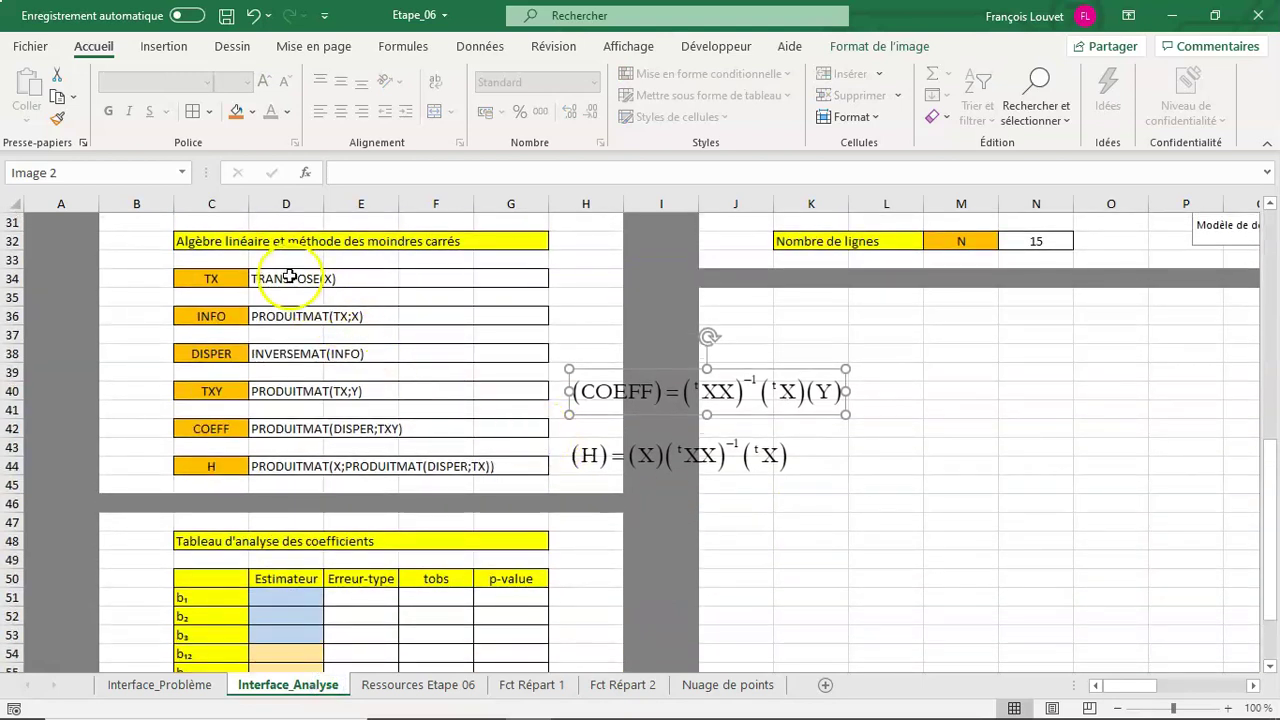
Check the TX row at C34, then scroll up and right to the model matrix.
left_click(289, 277)
left_click(221, 275)
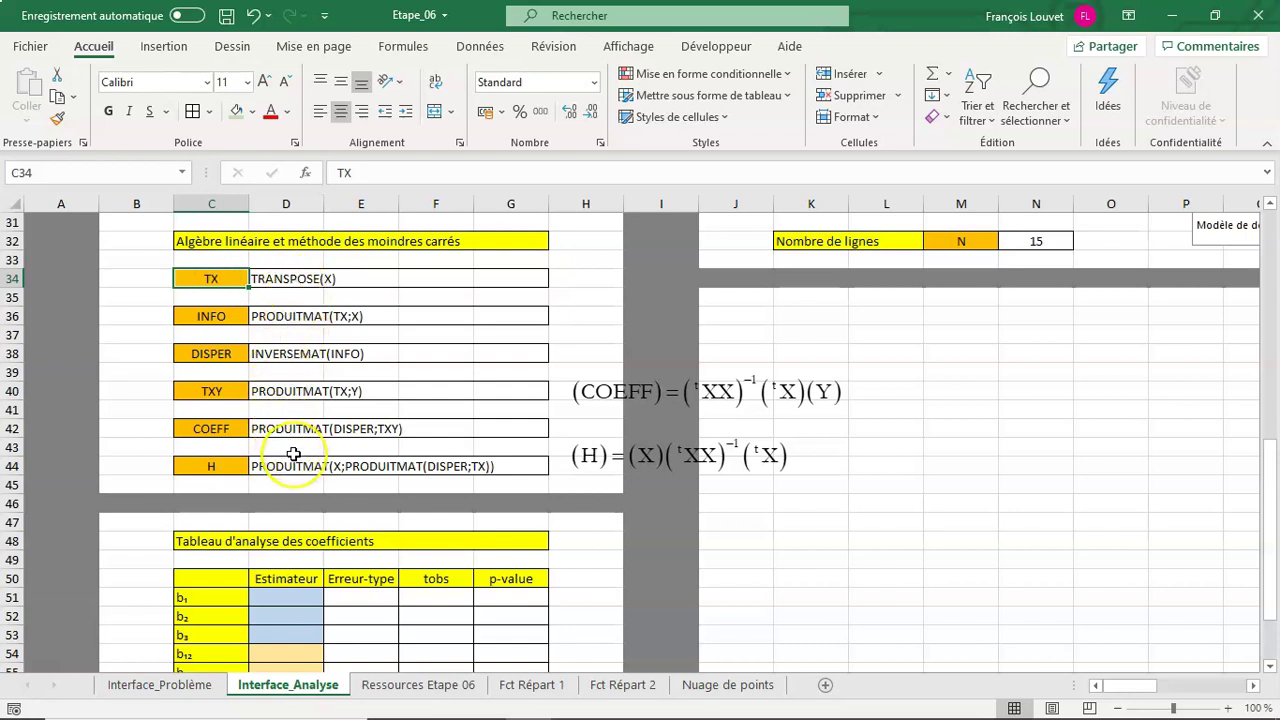
scroll(970, 566, "up", 3)
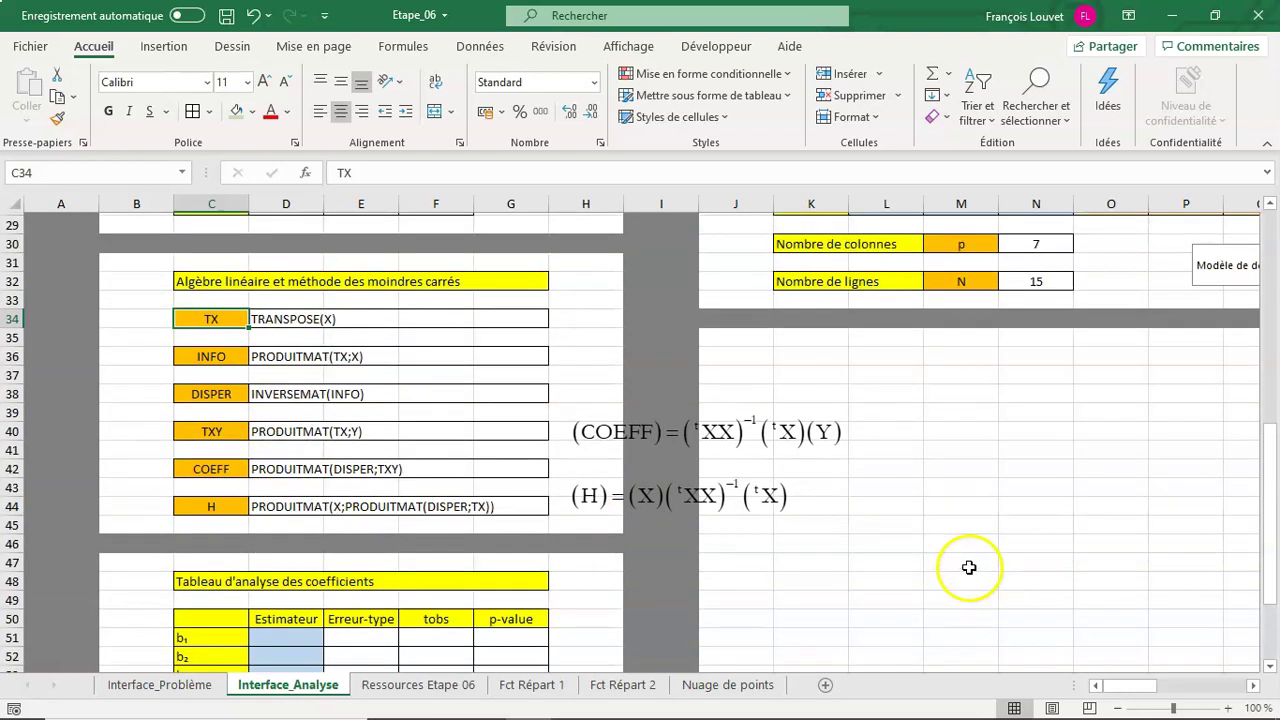
scroll(968, 569, "up", 5)
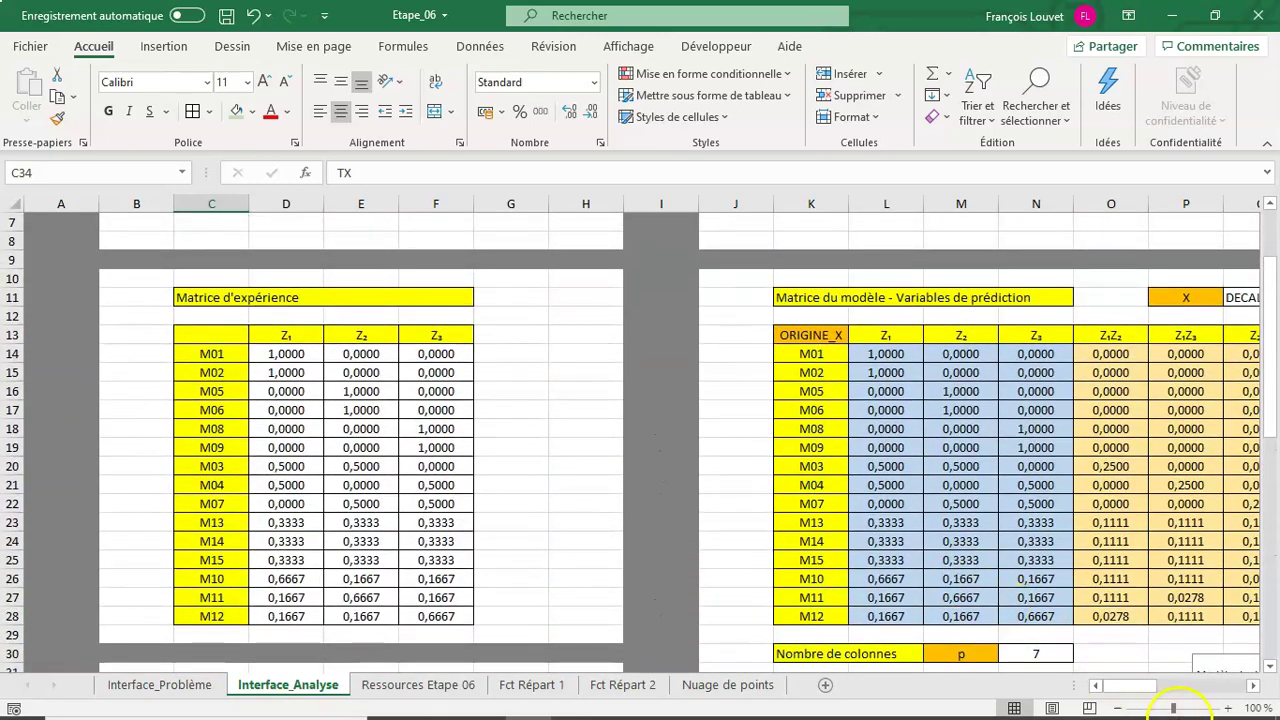
left_click(1252, 686)
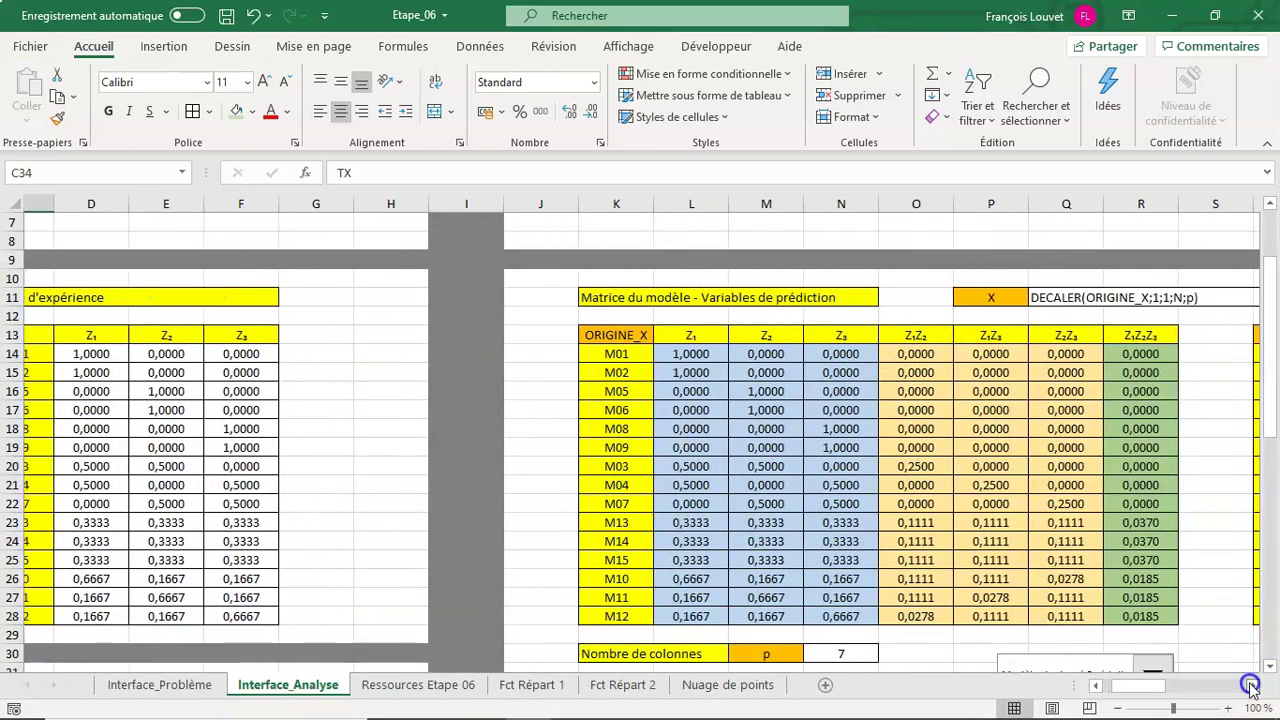
left_click(1252, 686)
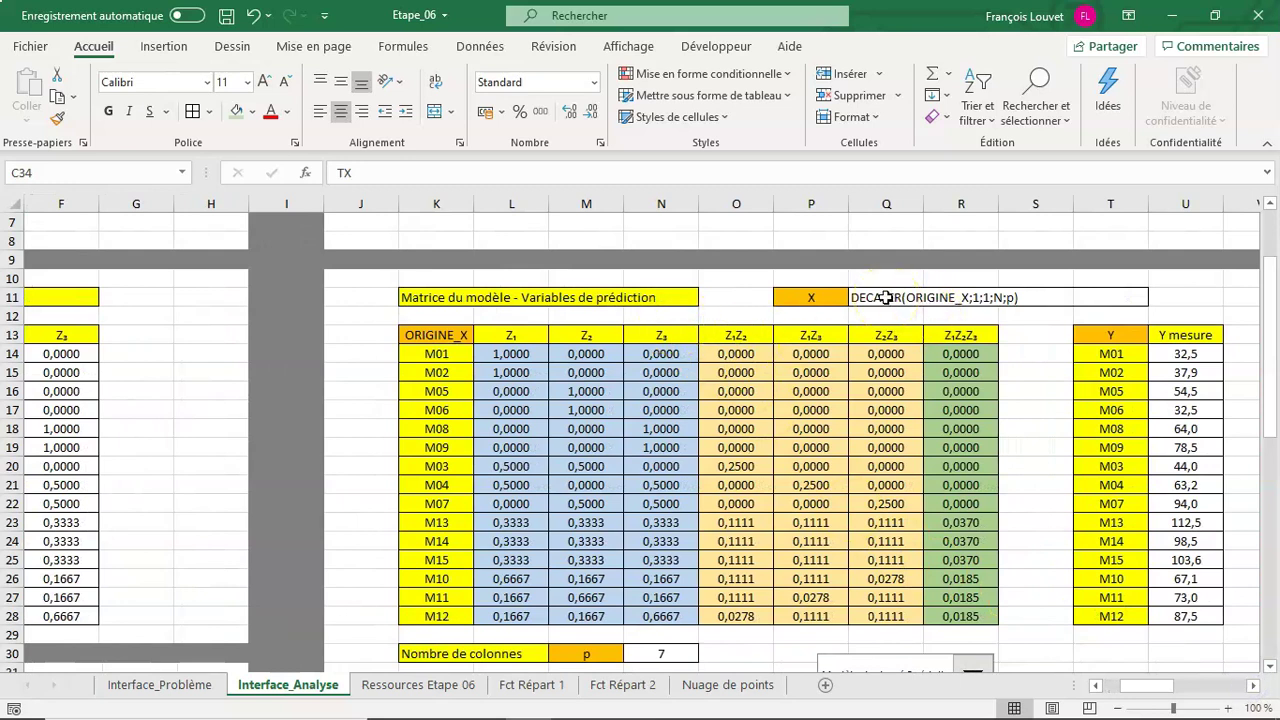
Select the 15-by-7 model matrix from L14 to R28.
left_click(511, 357)
left_click_drag(499, 353, 661, 616)
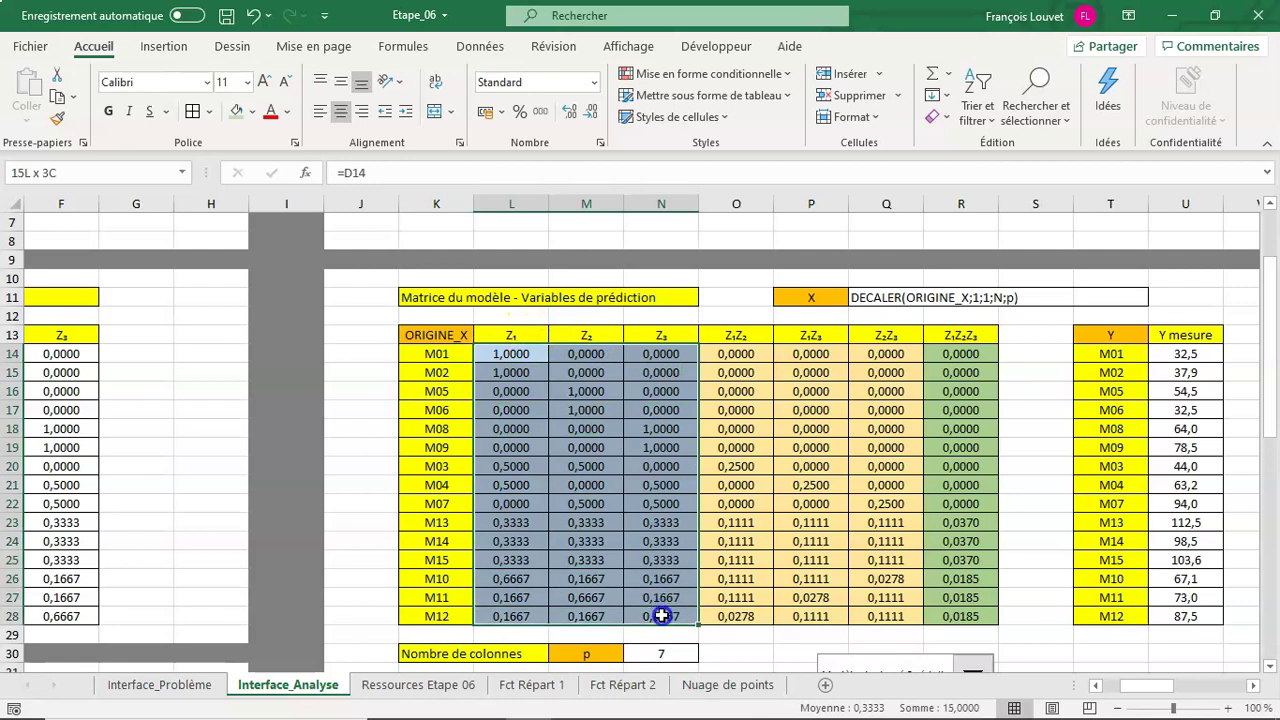
mouse_move(530, 355)
left_mouse_down()
mouse_move(864, 491)
mouse_move(886, 616)
left_mouse_up()
left_click_drag(522, 353, 962, 608)
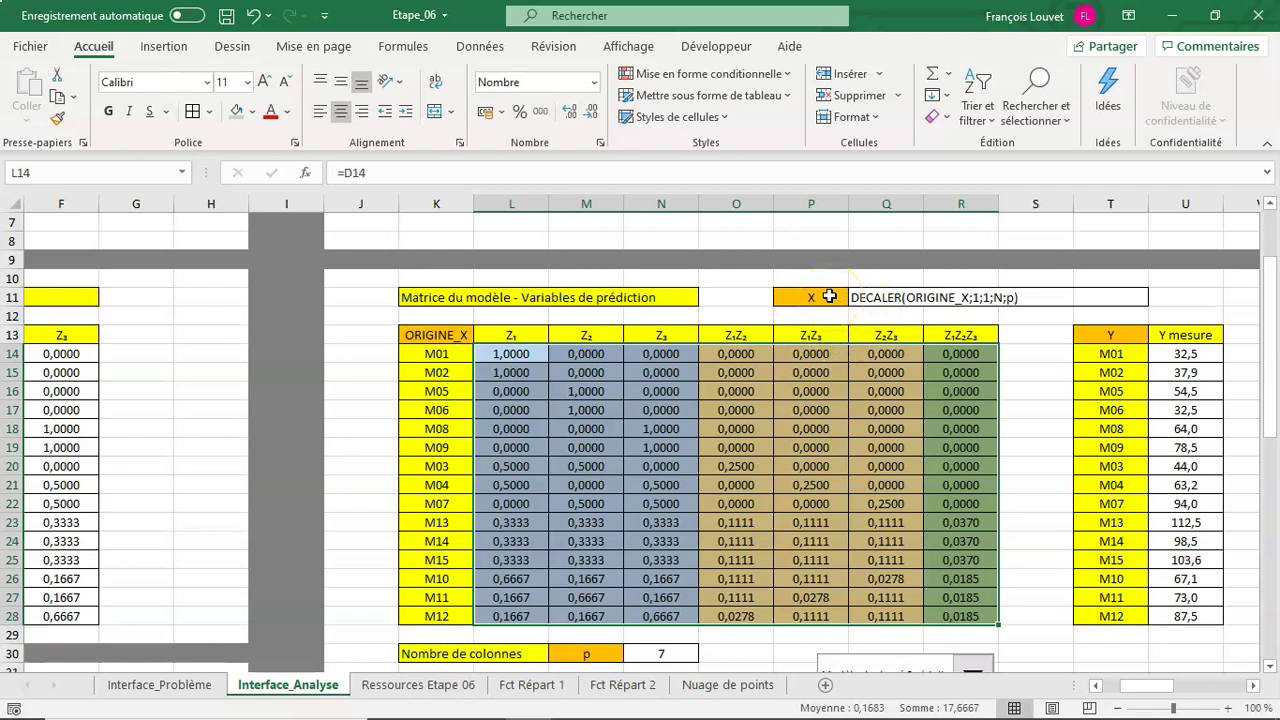
In the Name Manager, inspect X = DECALER(ORIGINE_X;1;1;N;p) with widened reference column, then close it.
left_click(412, 50)
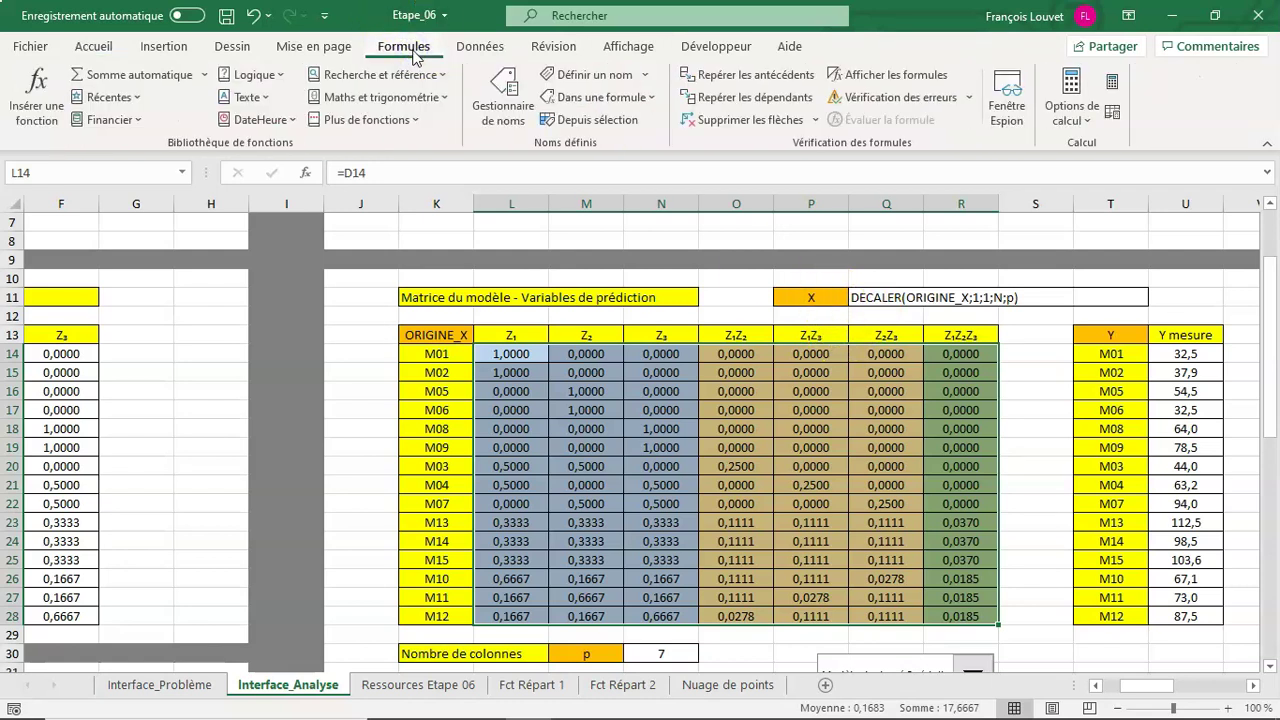
left_click(502, 88)
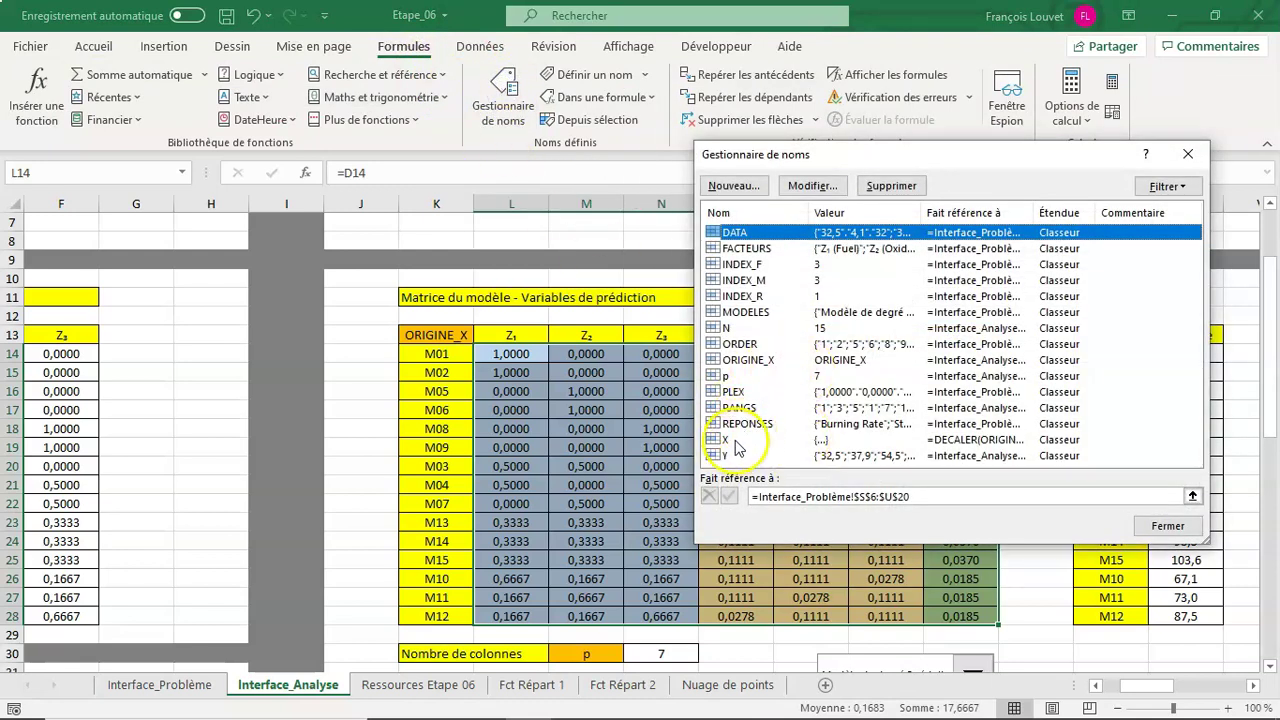
left_click(735, 441)
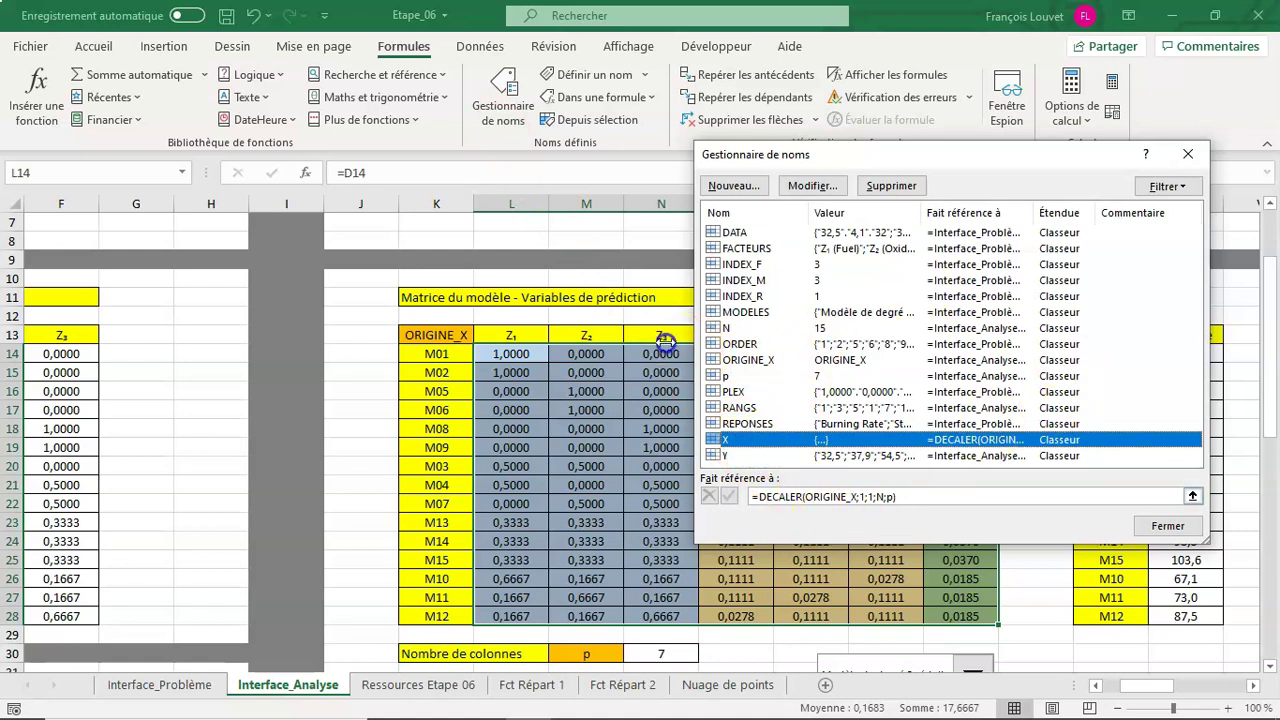
left_click_drag(665, 341, 399, 282)
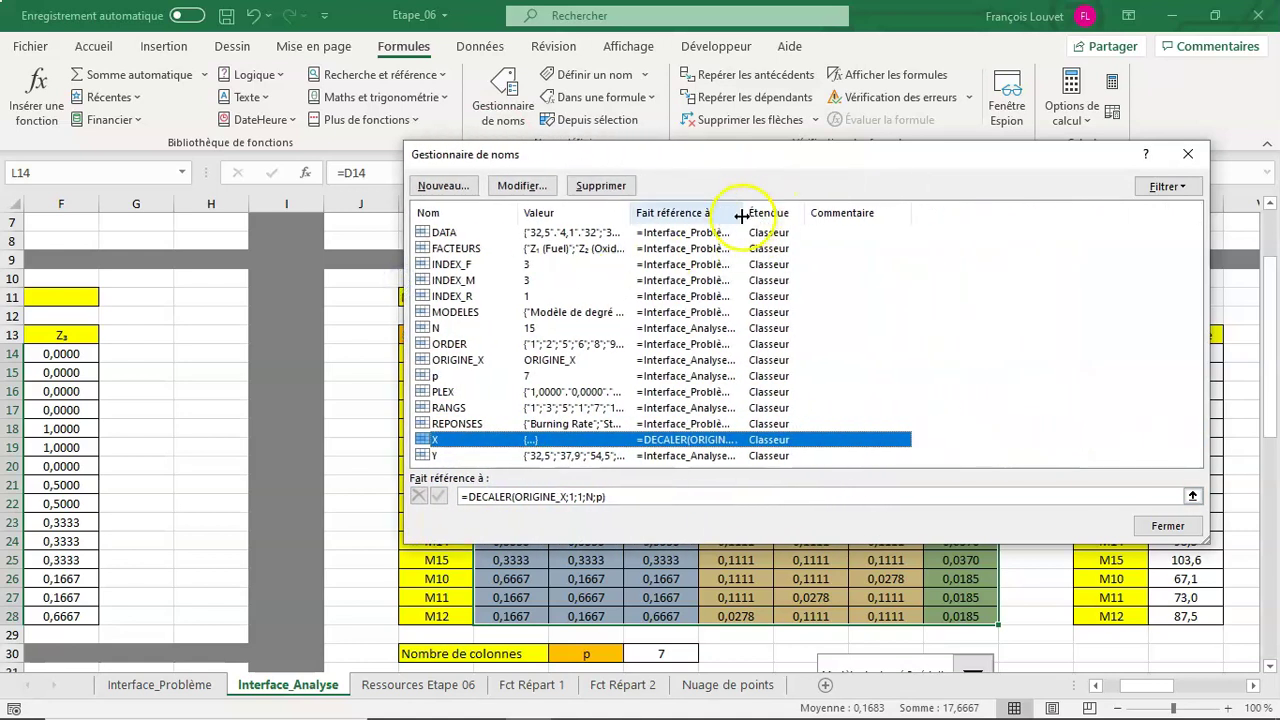
left_click_drag(741, 215, 827, 214)
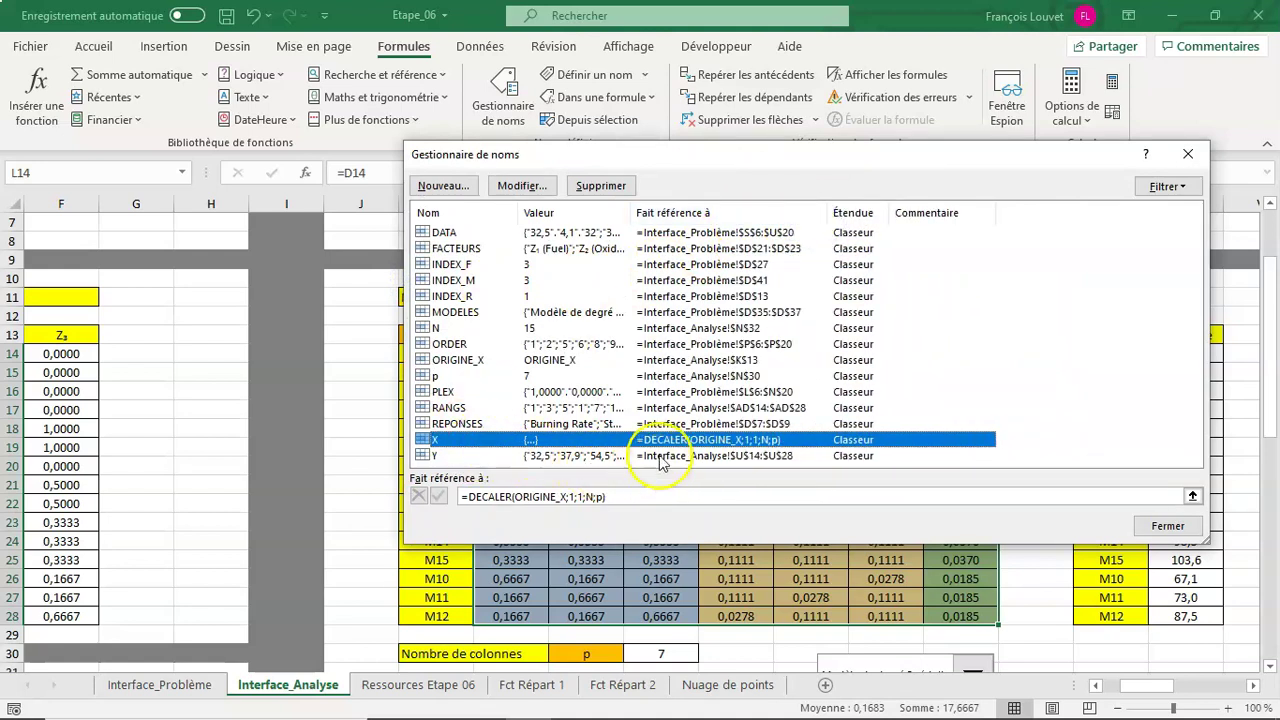
left_click(1135, 525)
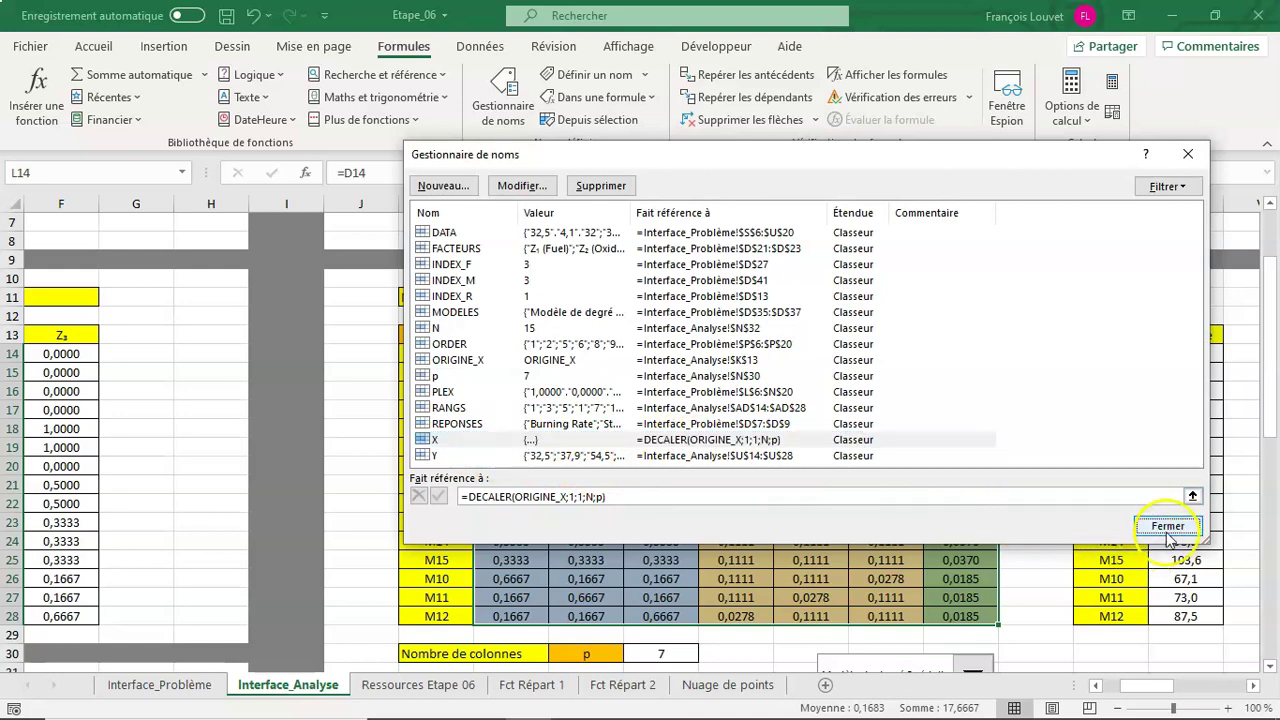
Scroll down and review the TX, INFO, DISPER, TXY and COEFF labels in C34–C42.
left_click_drag(1150, 686, 1128, 686)
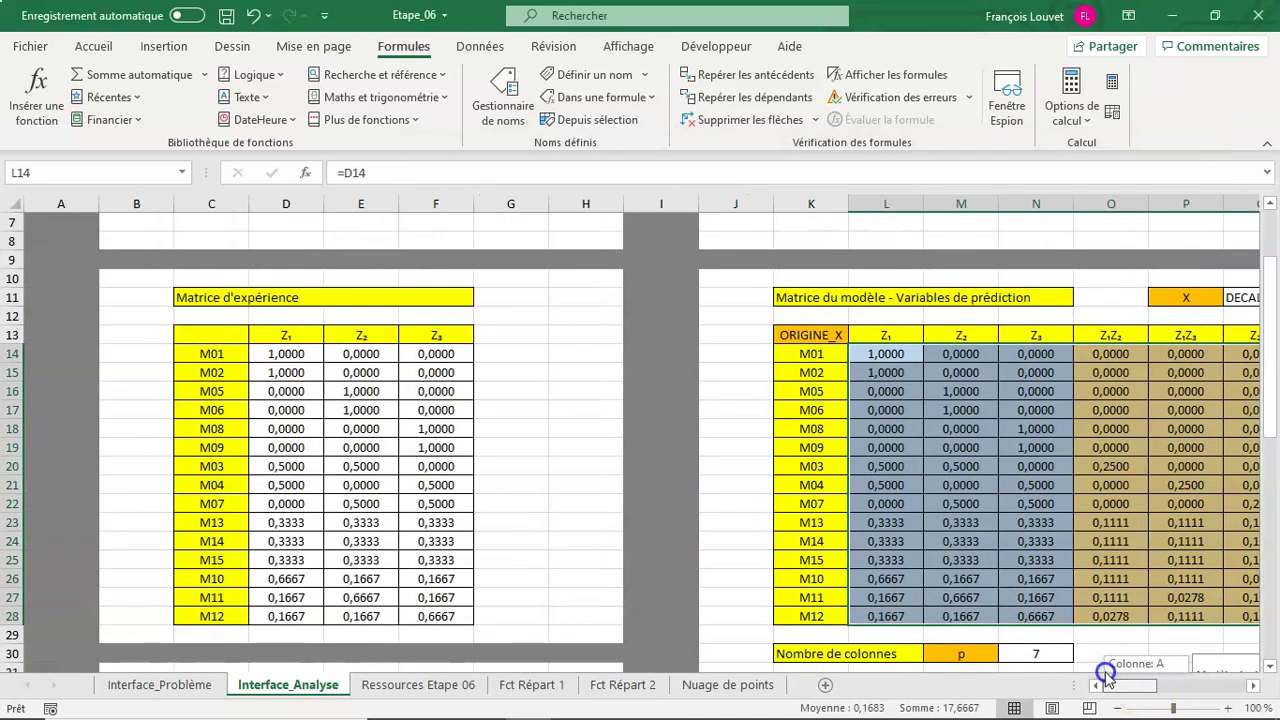
scroll(615, 478, "down", 3)
scroll(615, 478, "down", 2)
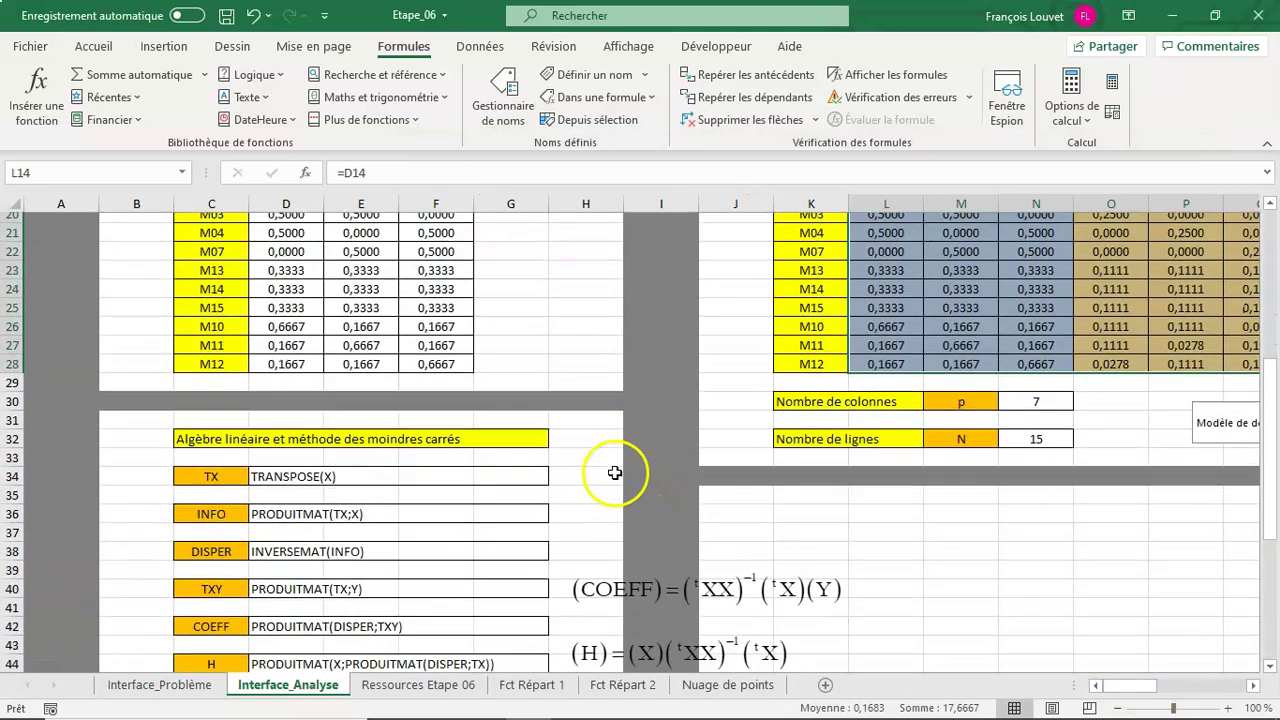
scroll(615, 478, "down", 1)
left_click(213, 391)
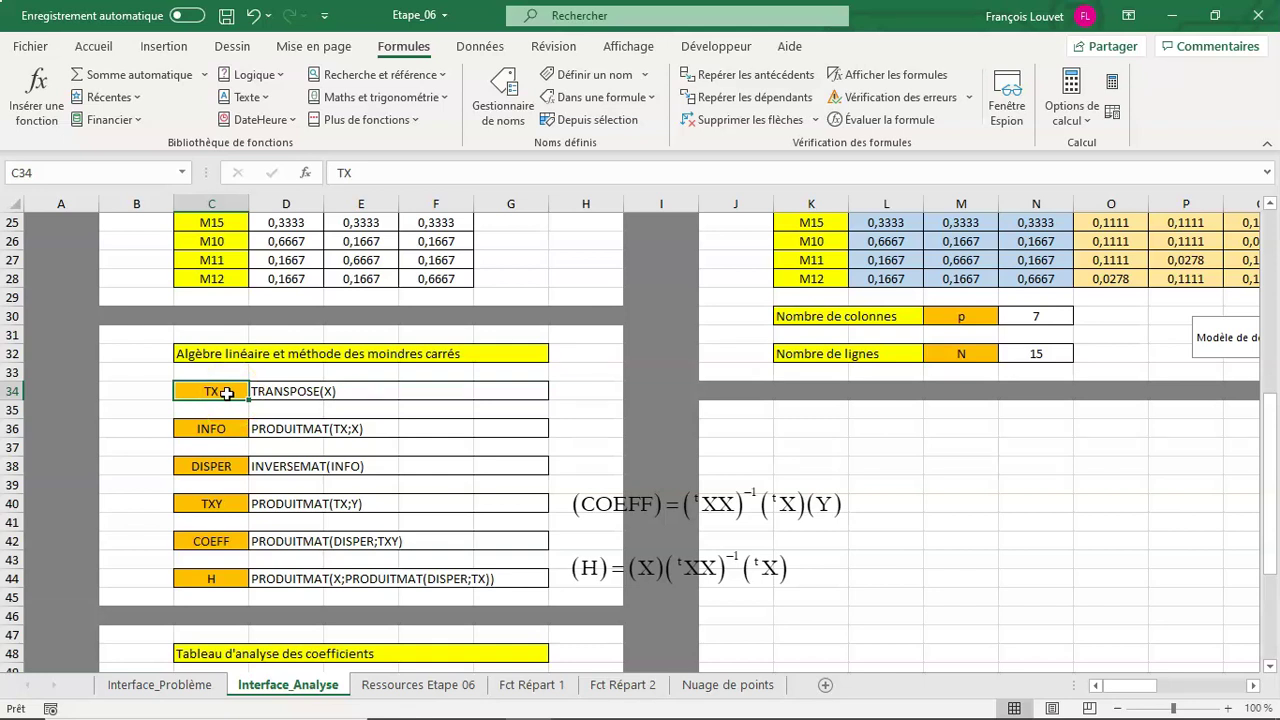
left_click(222, 428)
left_click(216, 468)
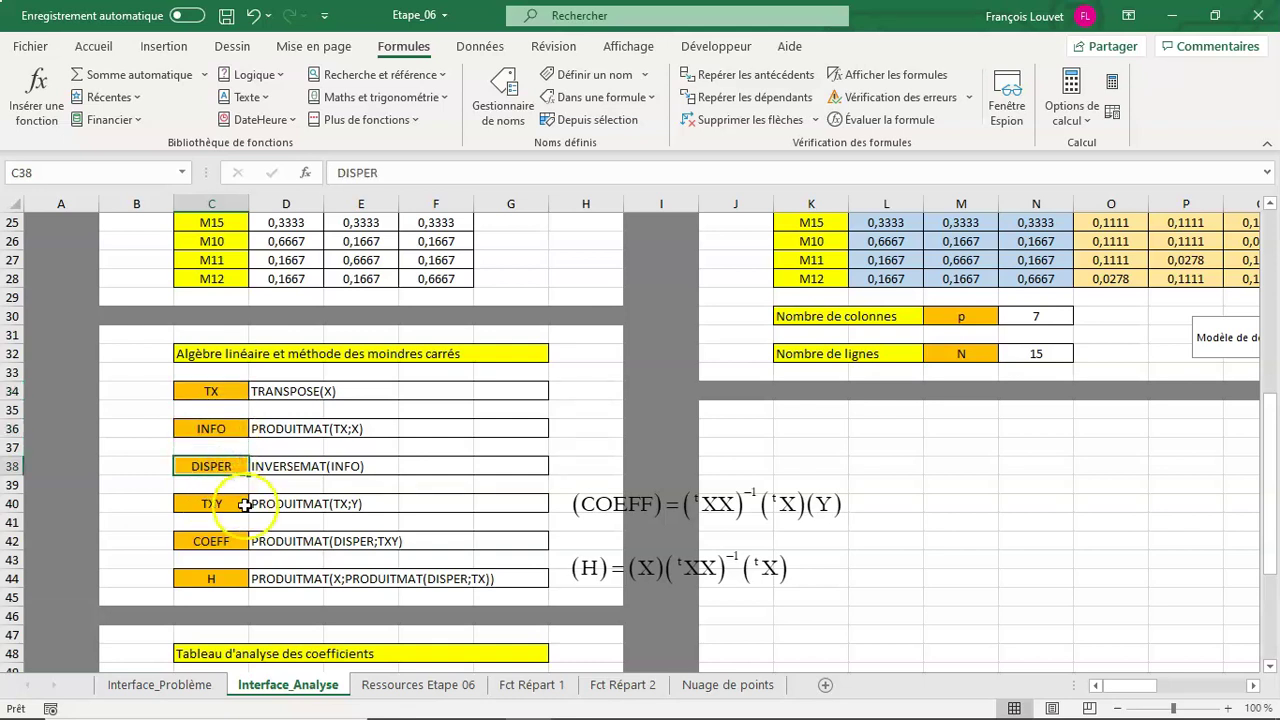
left_click(236, 504)
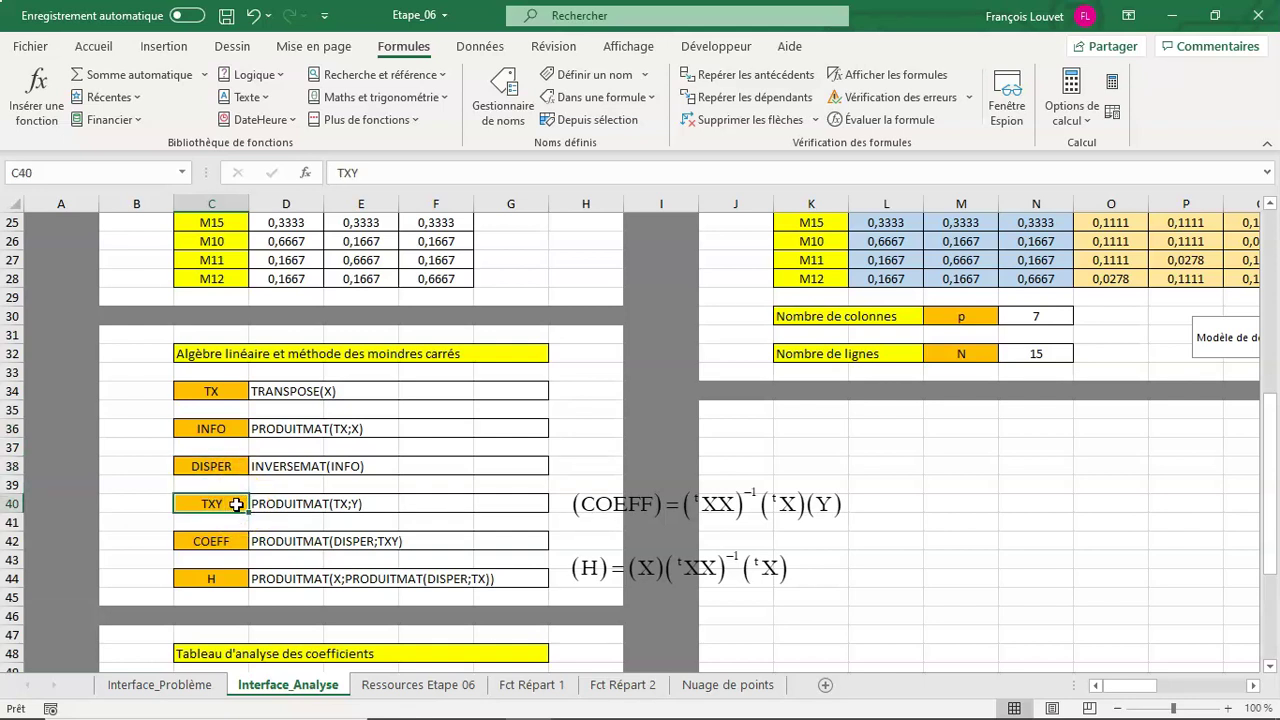
left_click(222, 540)
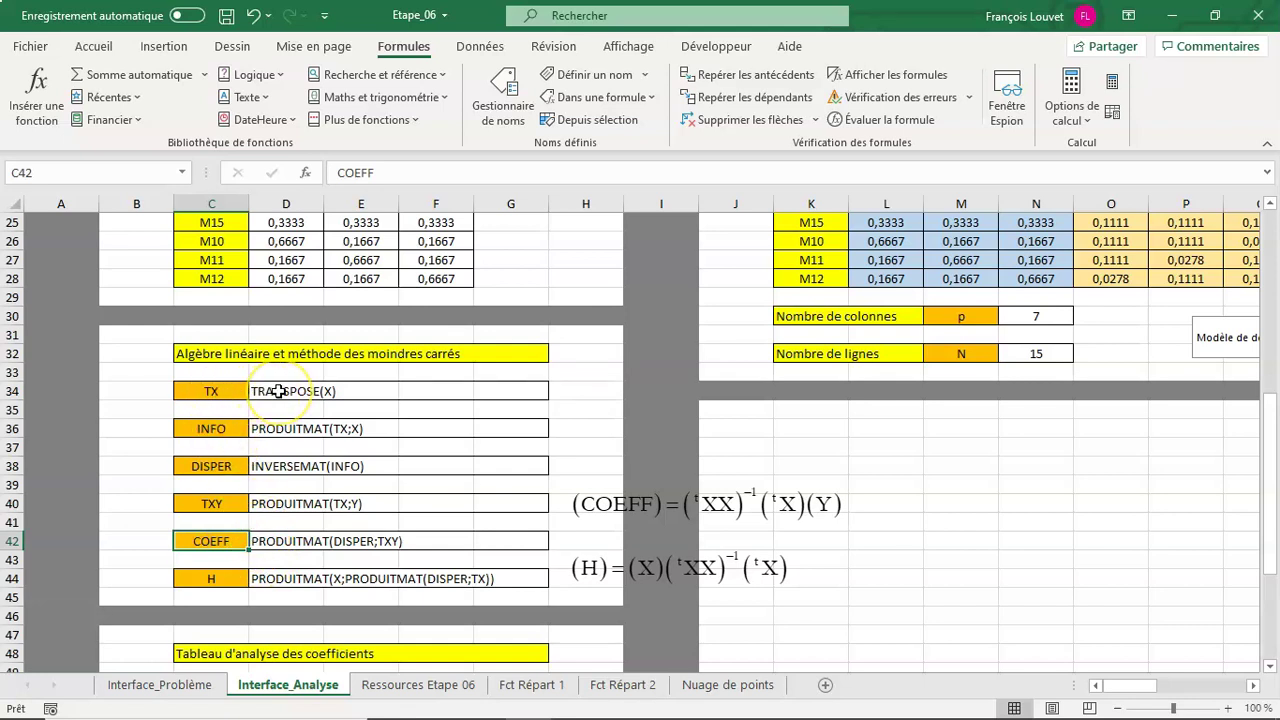
Copy the TRANSPOSE(X) formula text from D34 and select label cell C34.
left_click(278, 391)
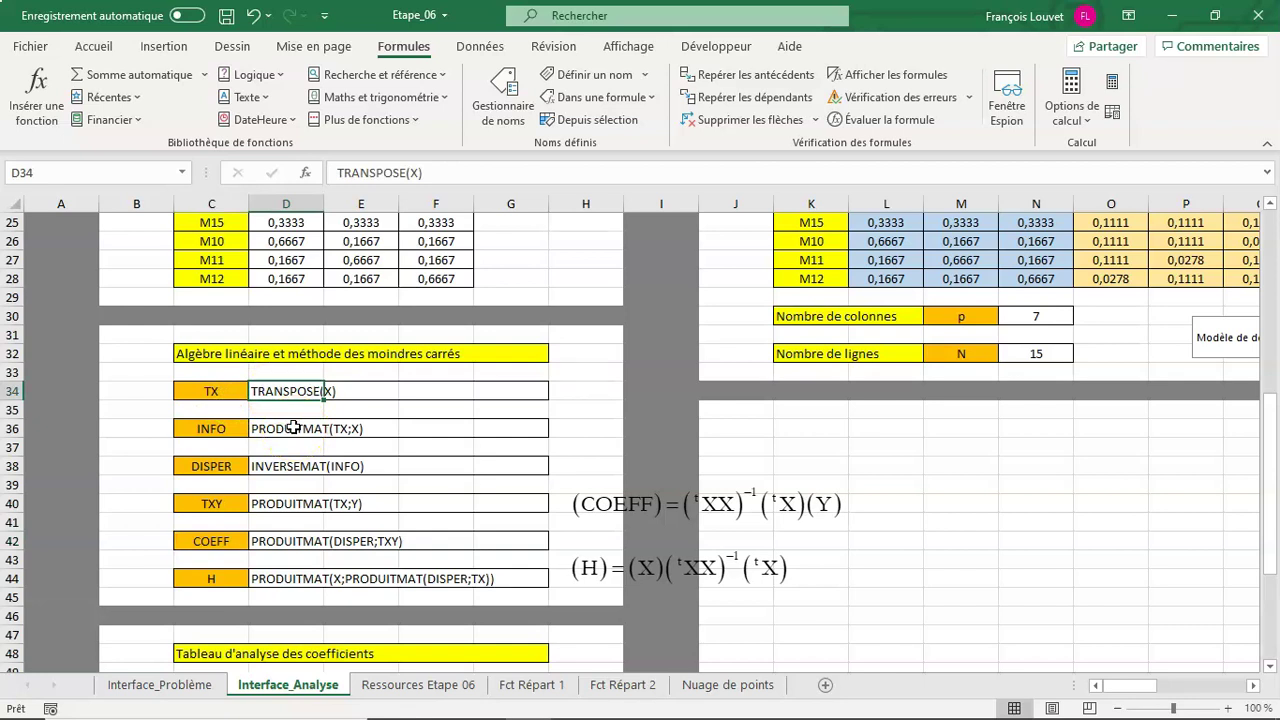
left_click_drag(336, 173, 443, 176)
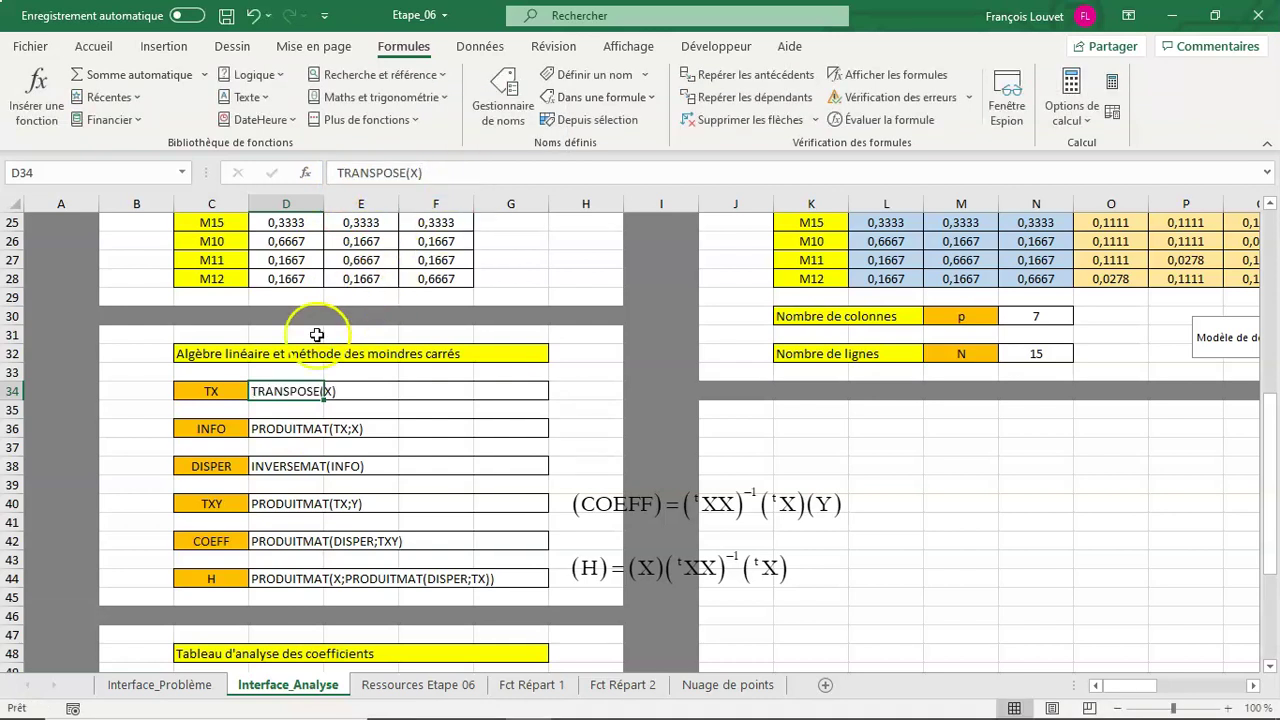
left_click(226, 388)
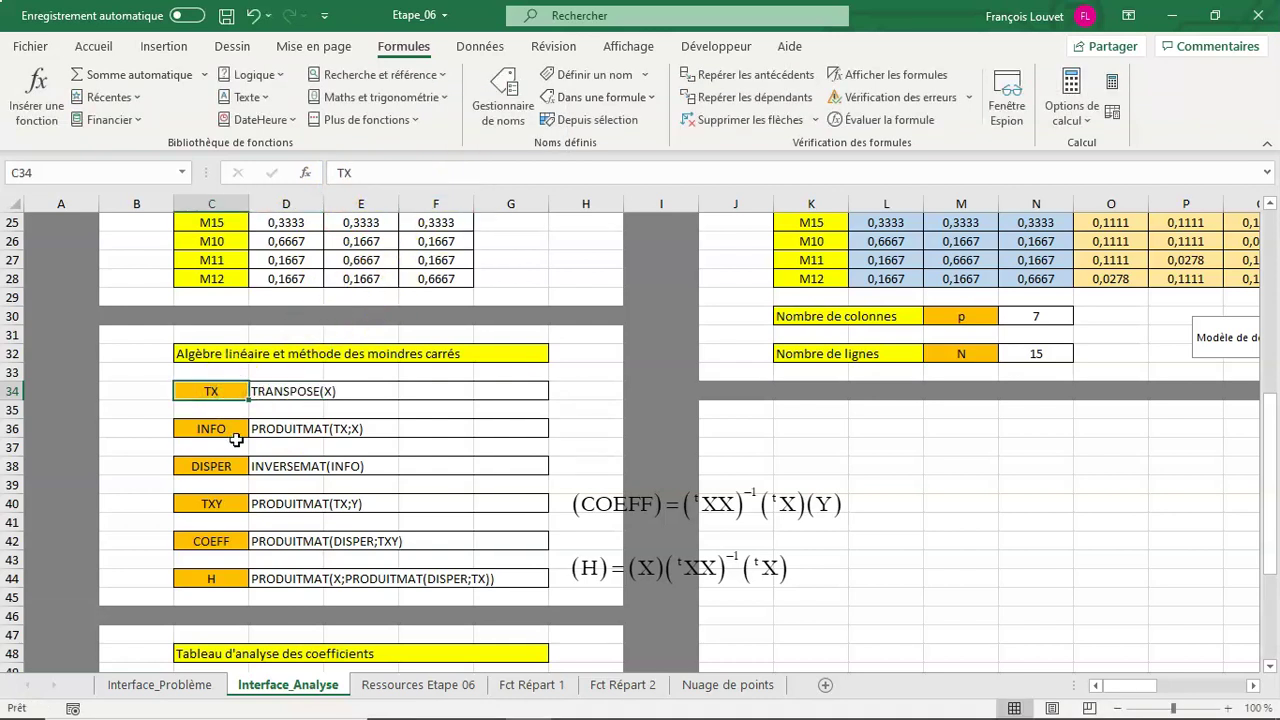
Define the name TX referring to =TRANSPOSE(X).
left_click(586, 80)
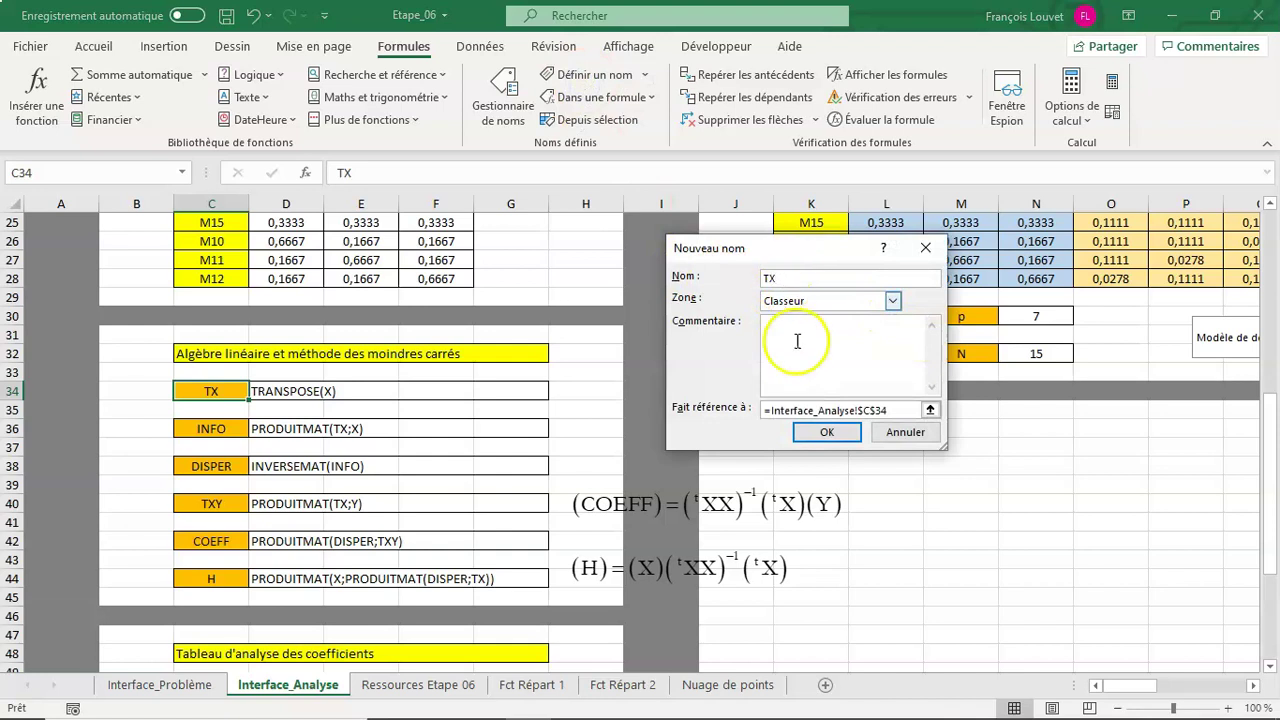
mouse_move(768, 410)
left_mouse_down()
mouse_move(905, 430)
mouse_move(900, 410)
left_mouse_up()
type("=TRANSPOSE(X)")
left_click(829, 440)
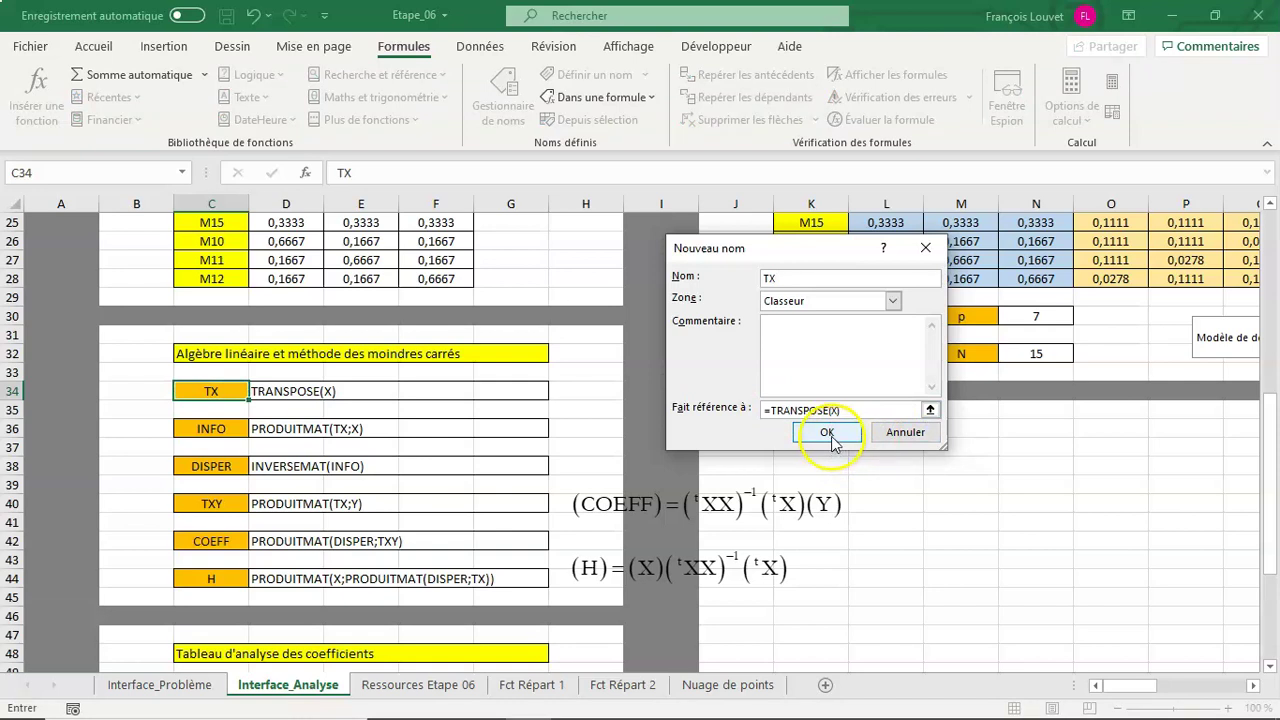
Copy the PRODUITMAT(TX;X) formula text from D36 and select label cell C36.
left_click(299, 429)
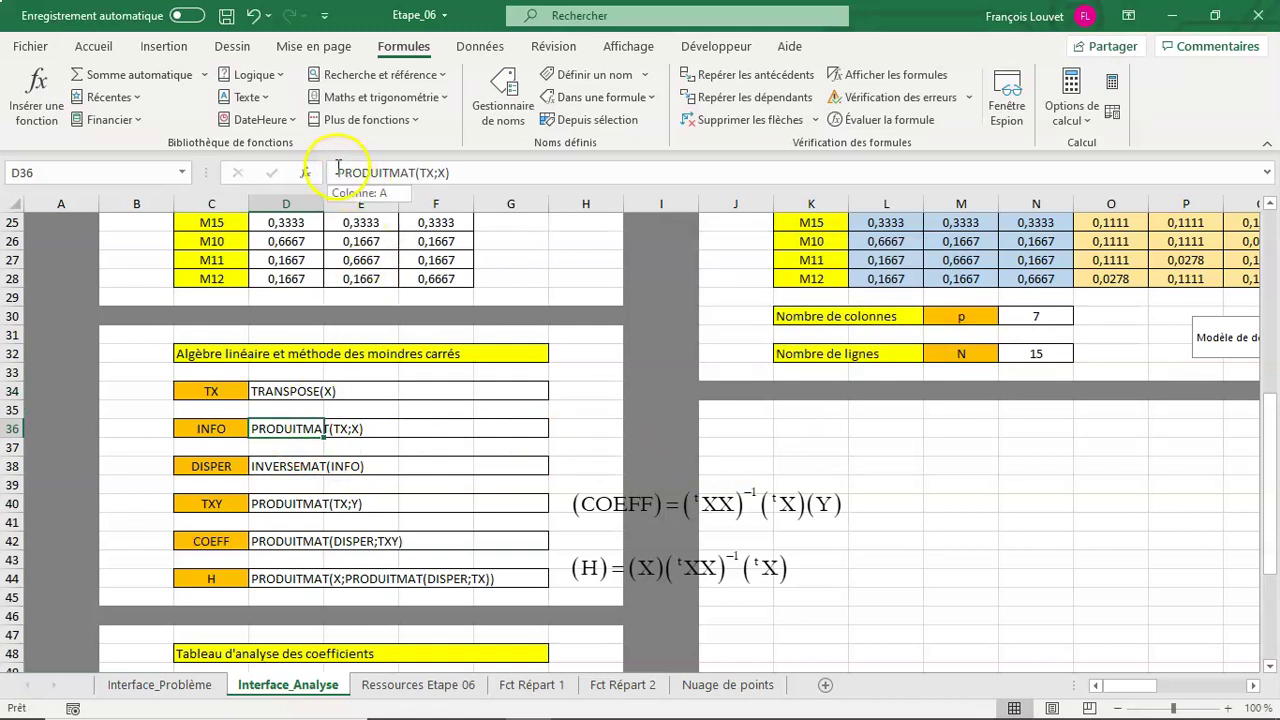
left_click_drag(340, 172, 457, 177)
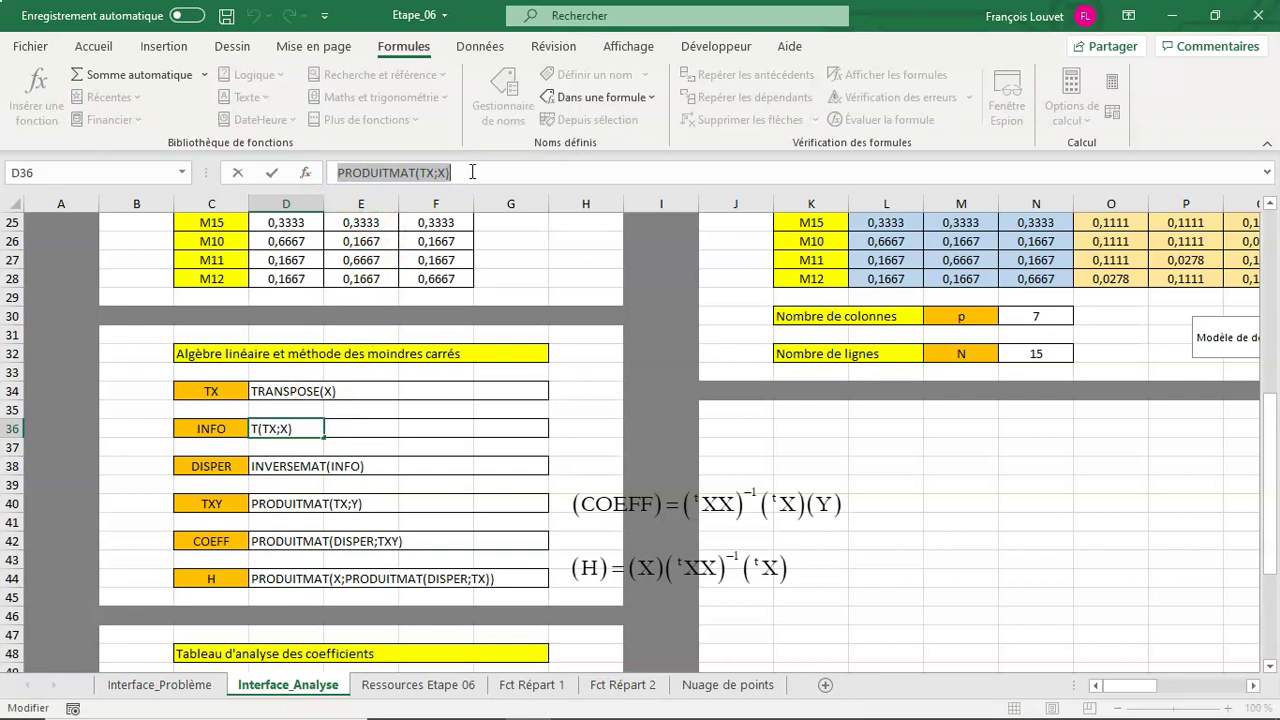
key("Escape")
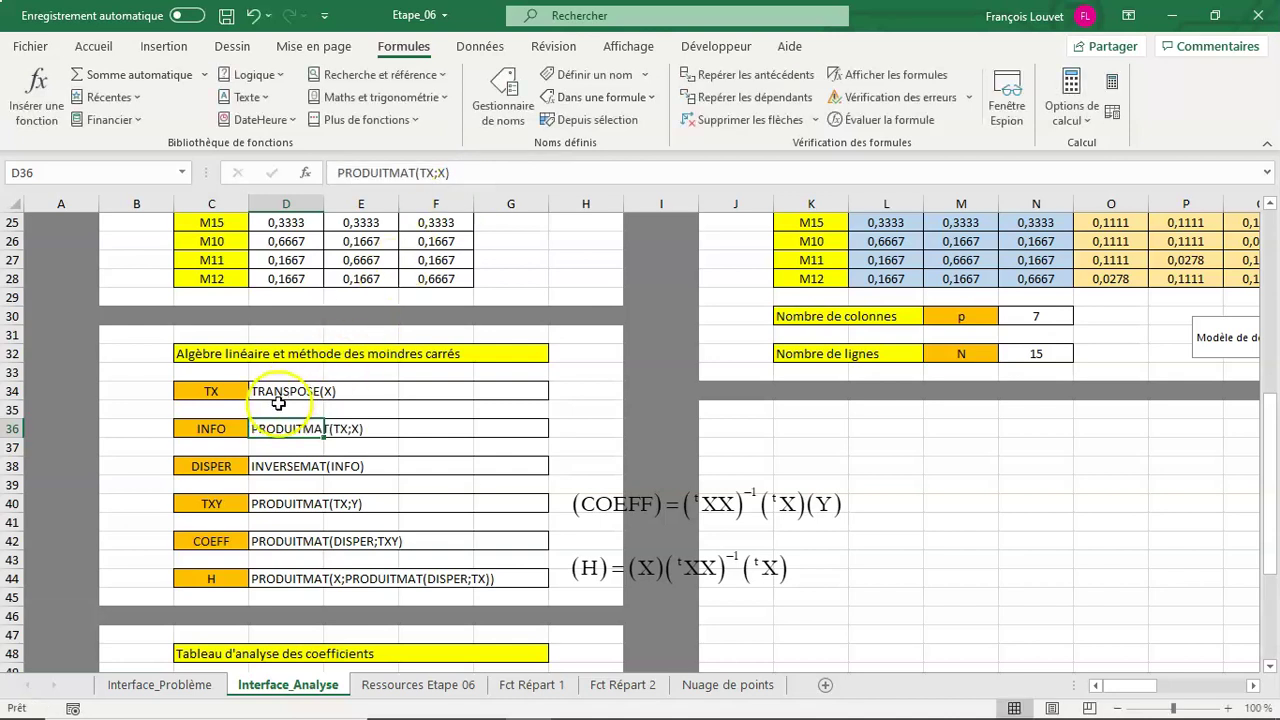
left_click(234, 427)
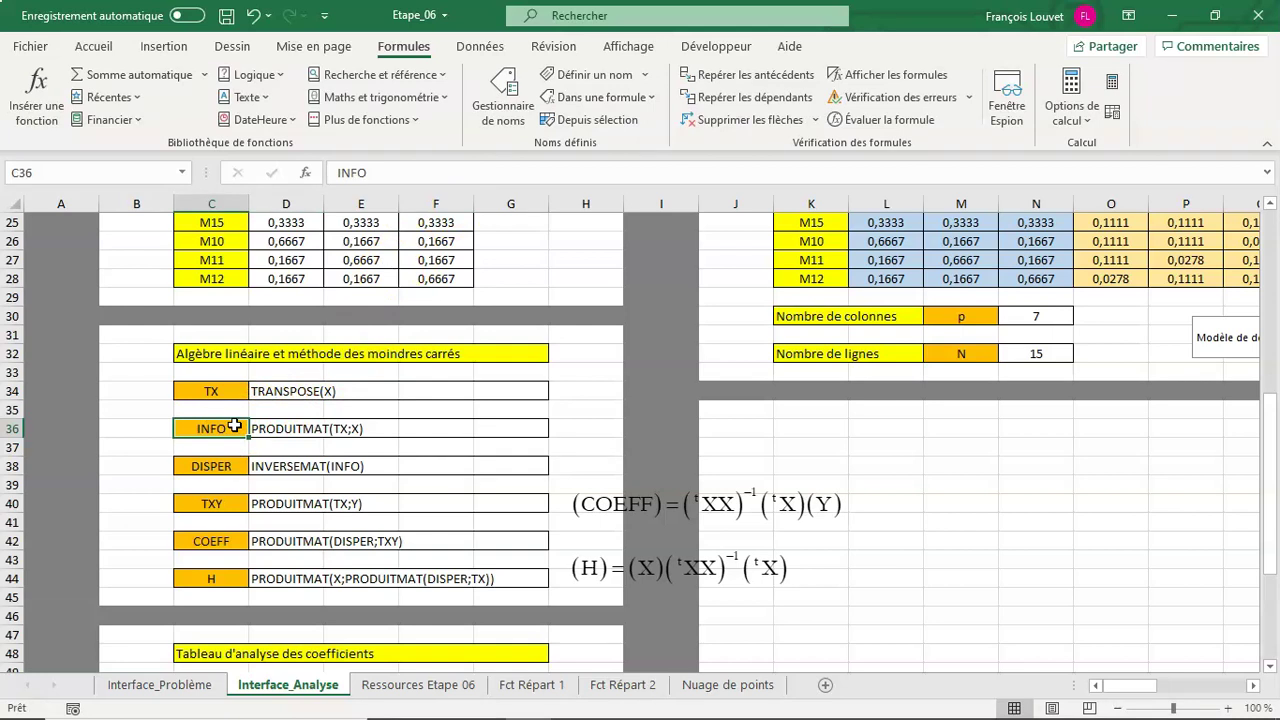
Define the name INFO by pasting PRODUITMAT(TX;X) as its reference.
left_click(620, 84)
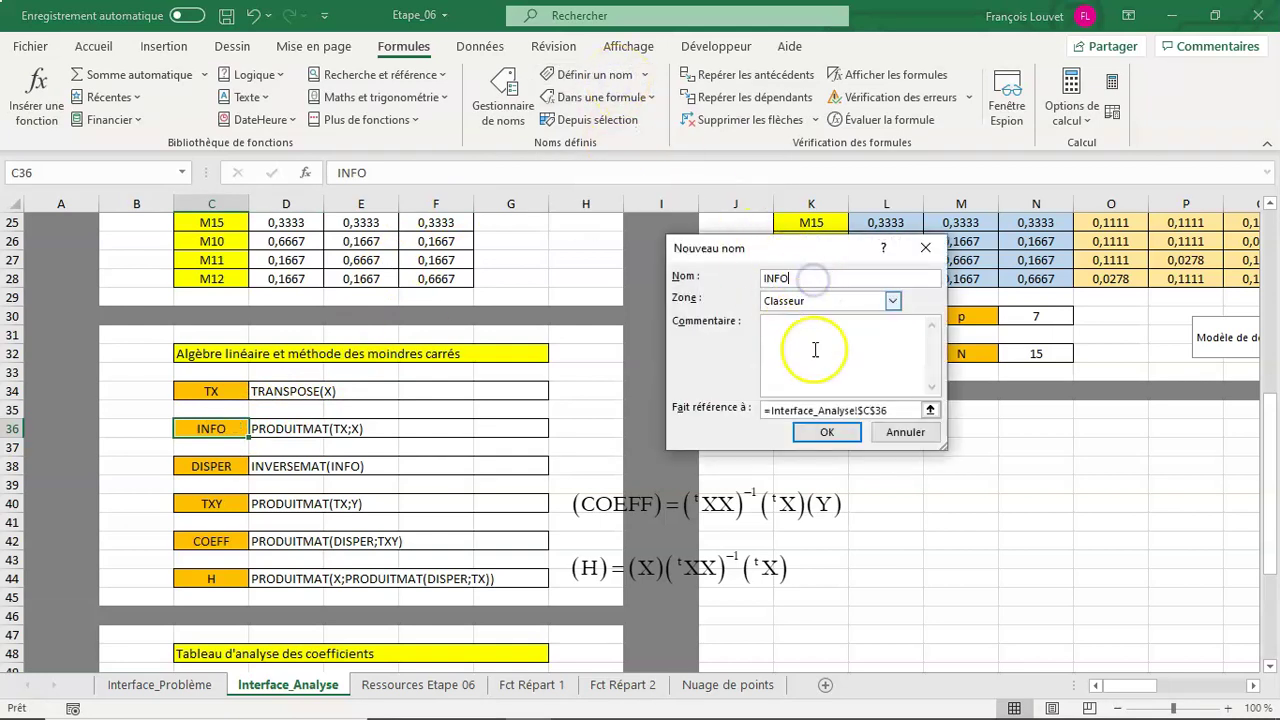
left_click(773, 410)
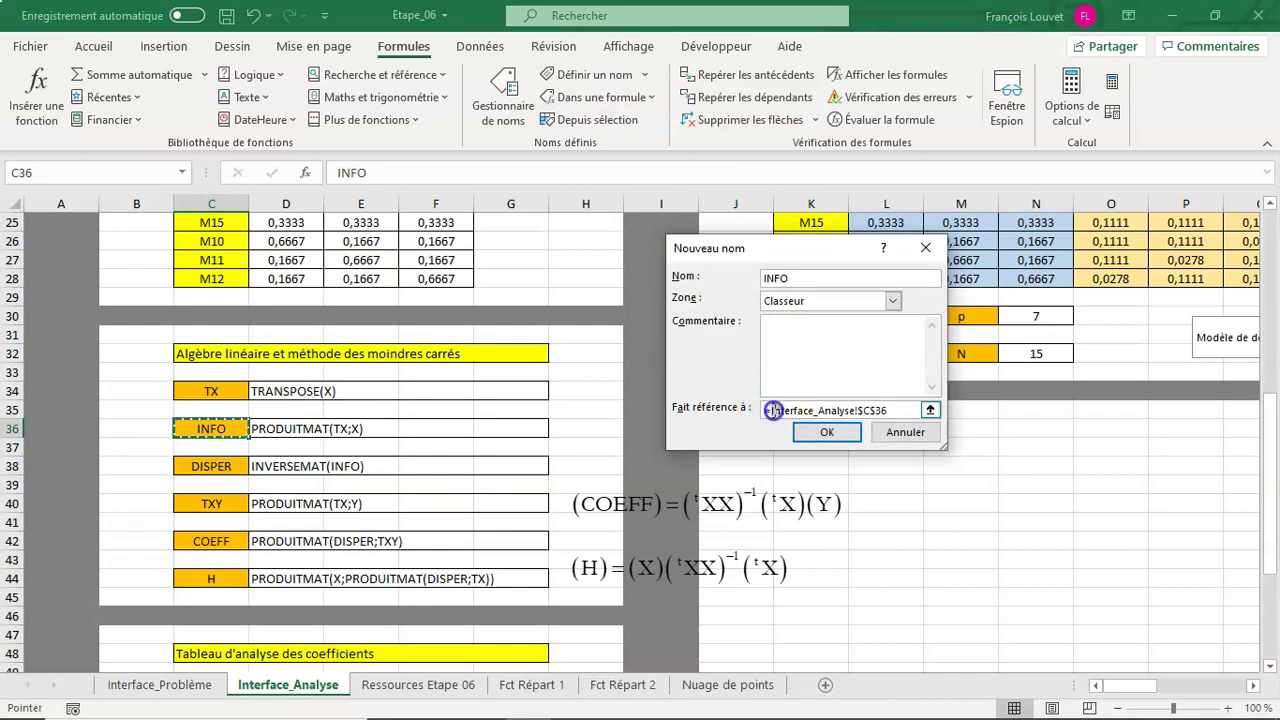
double_click(881, 408)
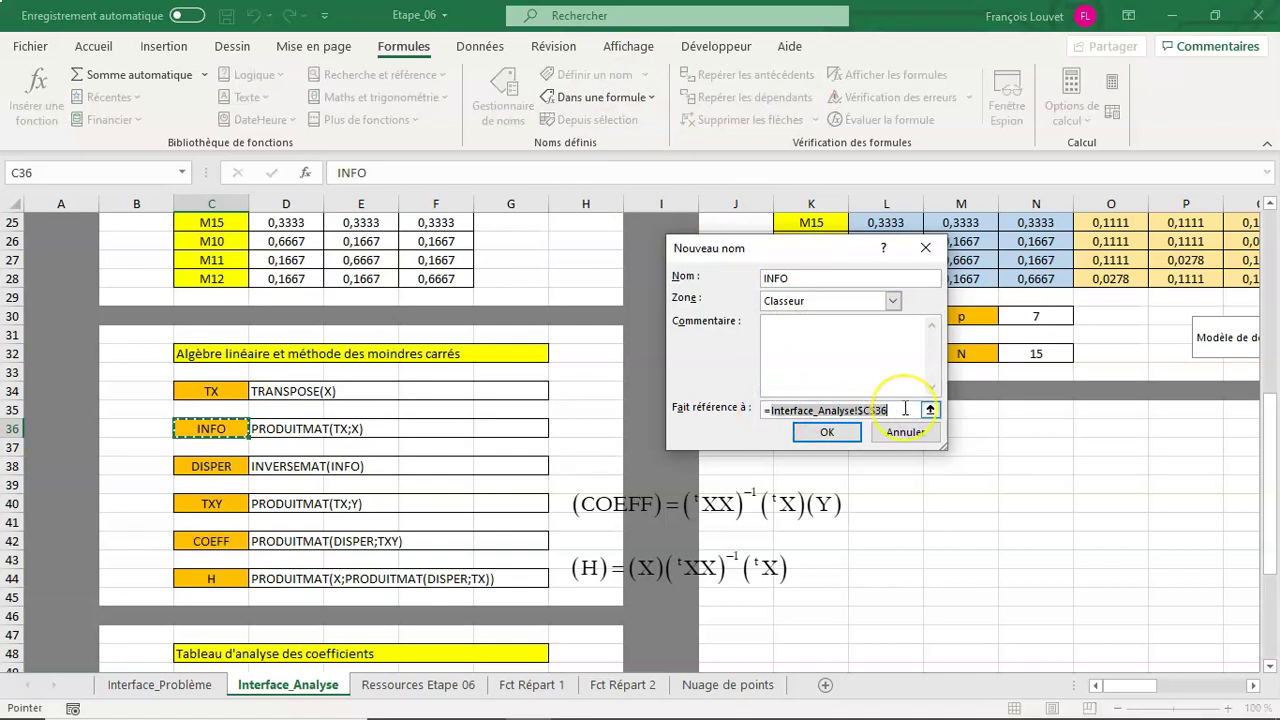
key("ctrl+v")
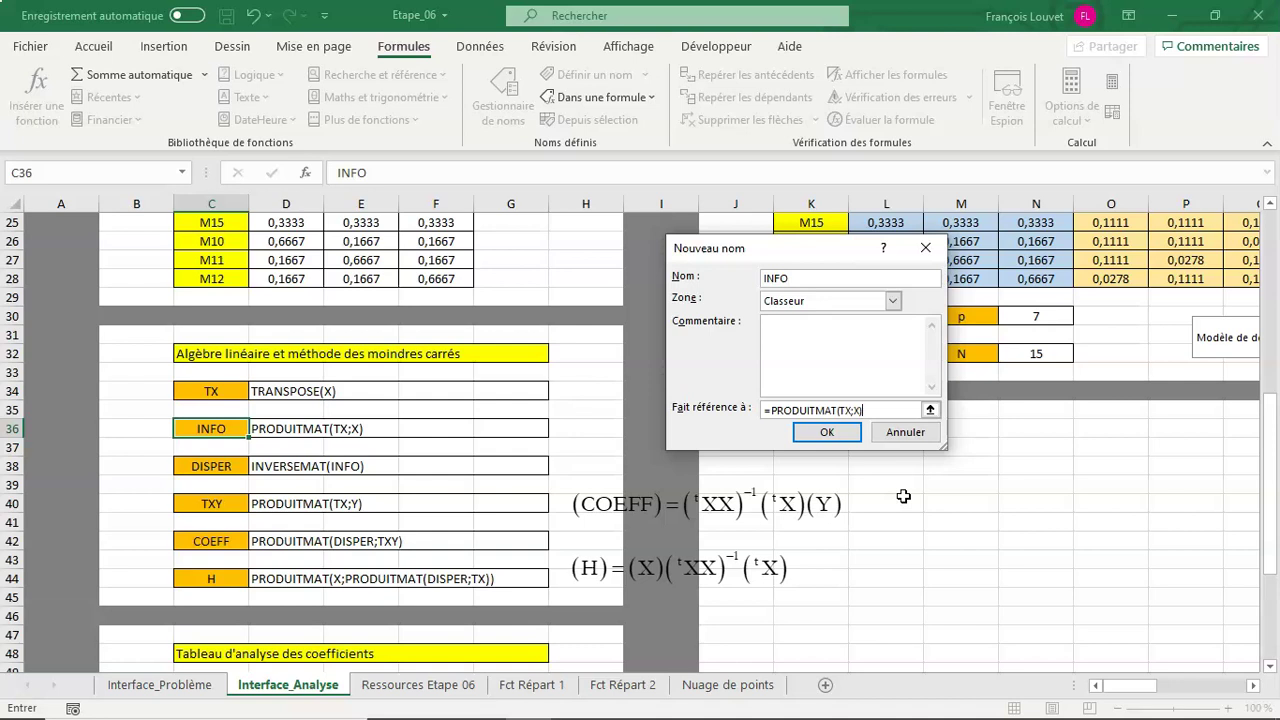
left_click(828, 432)
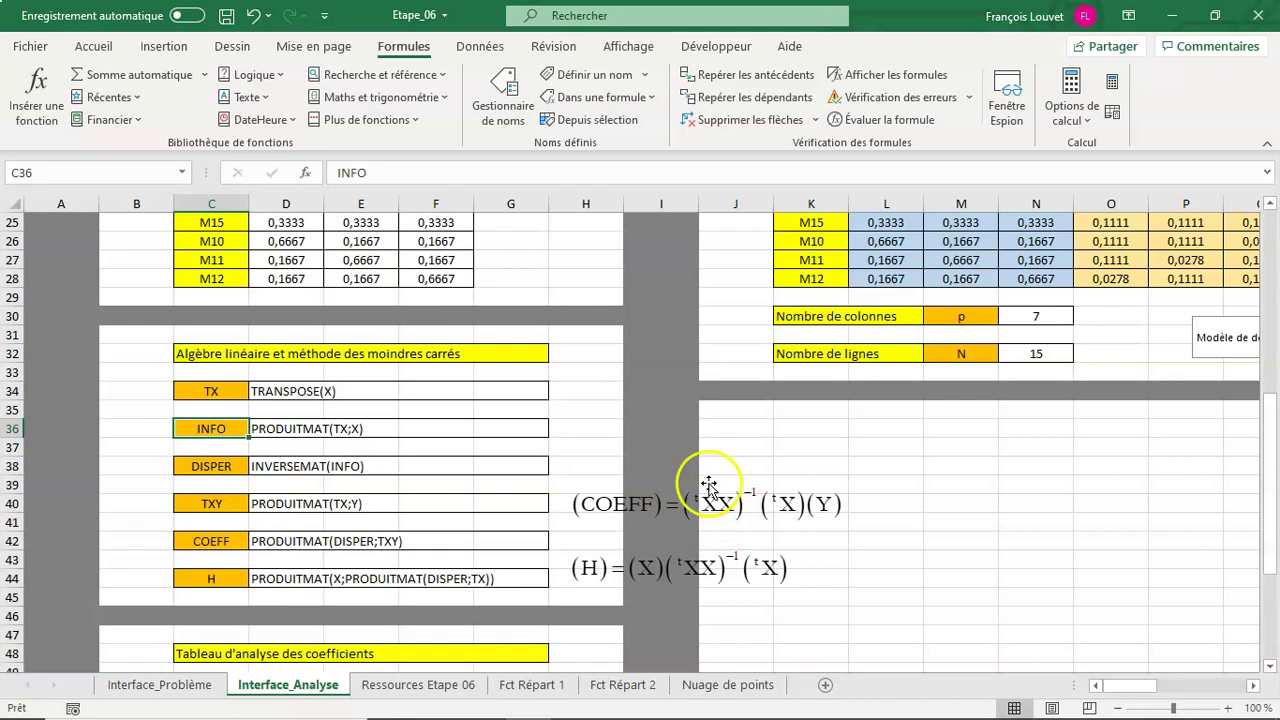
Copy the INVERSEMAT(INFO) formula text from D38 and select label cell C38.
left_click(262, 467)
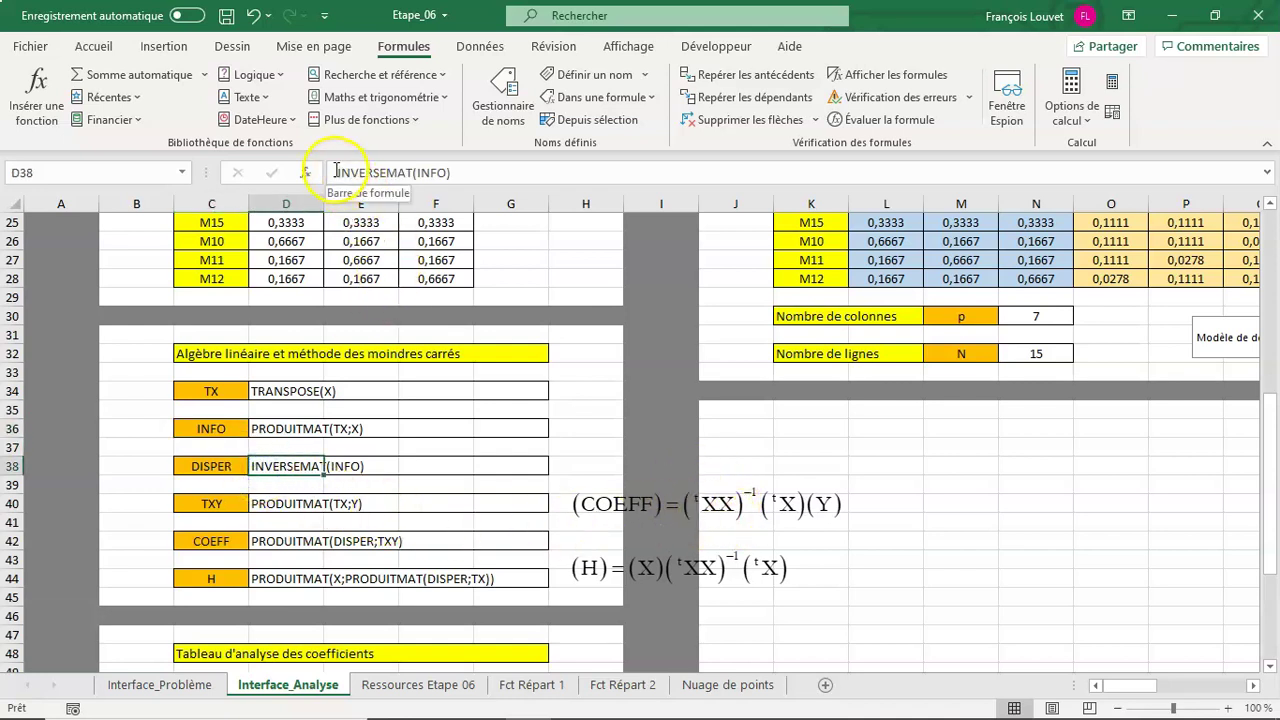
left_click_drag(337, 172, 472, 183)
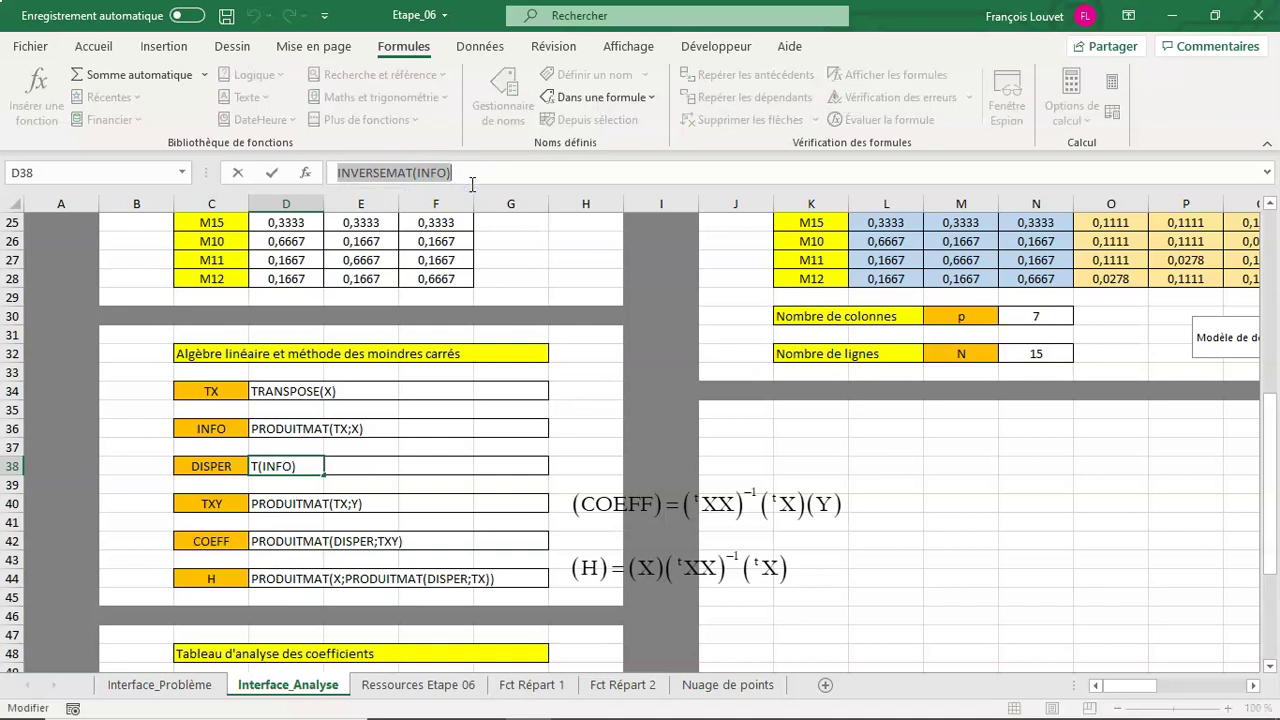
key("Return")
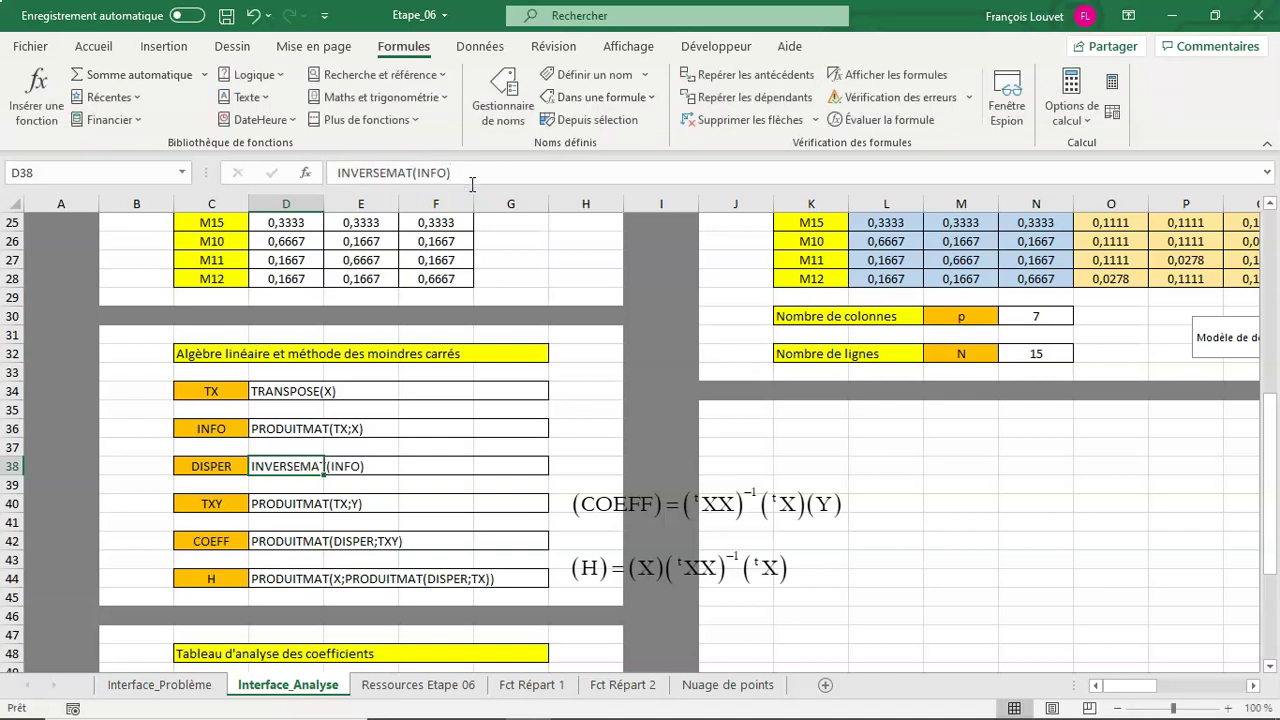
left_click(222, 467)
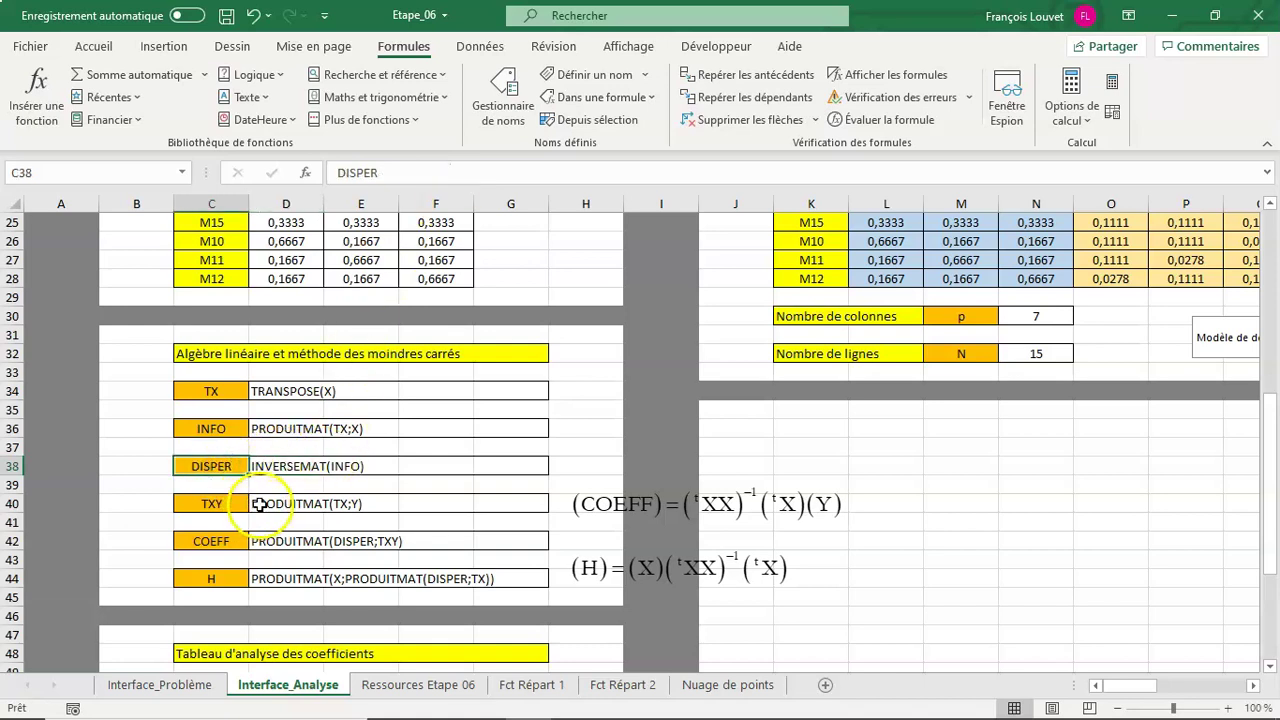
Name C38's entry DISPER, pasting INVERSEMAT(INFO) as its reference.
left_click(580, 78)
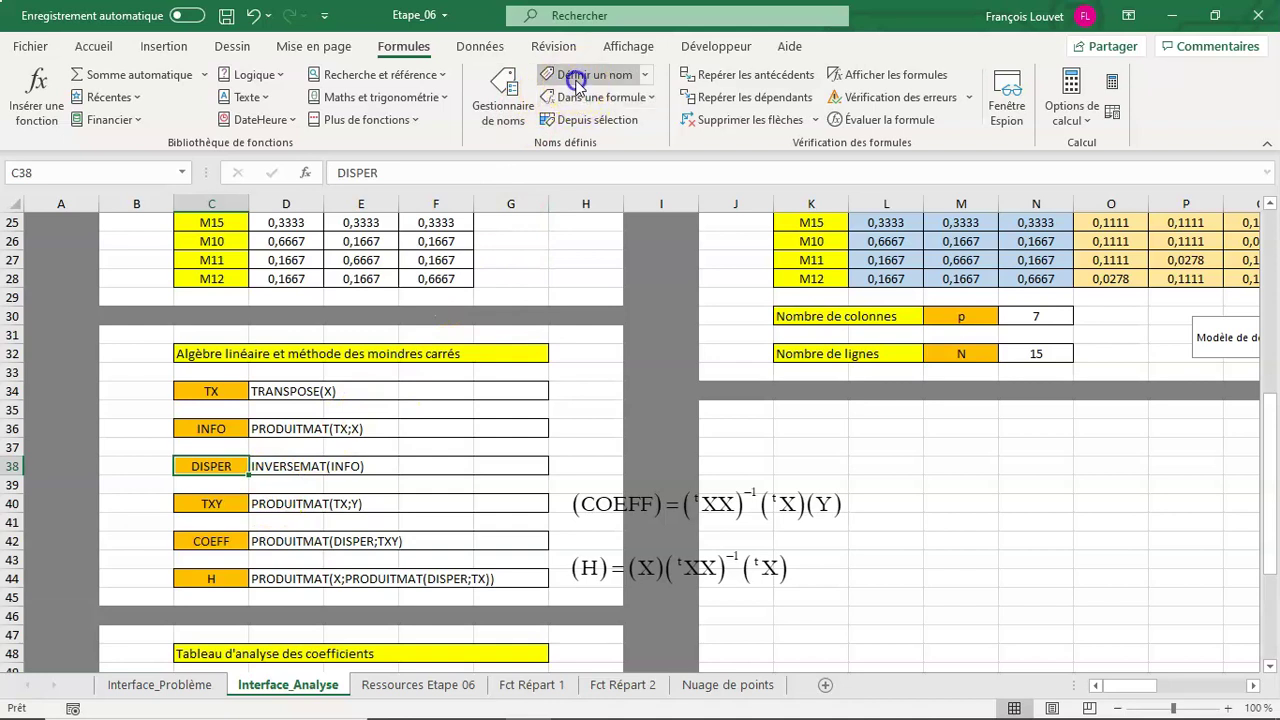
left_click(833, 278)
left_click_drag(770, 410, 895, 410)
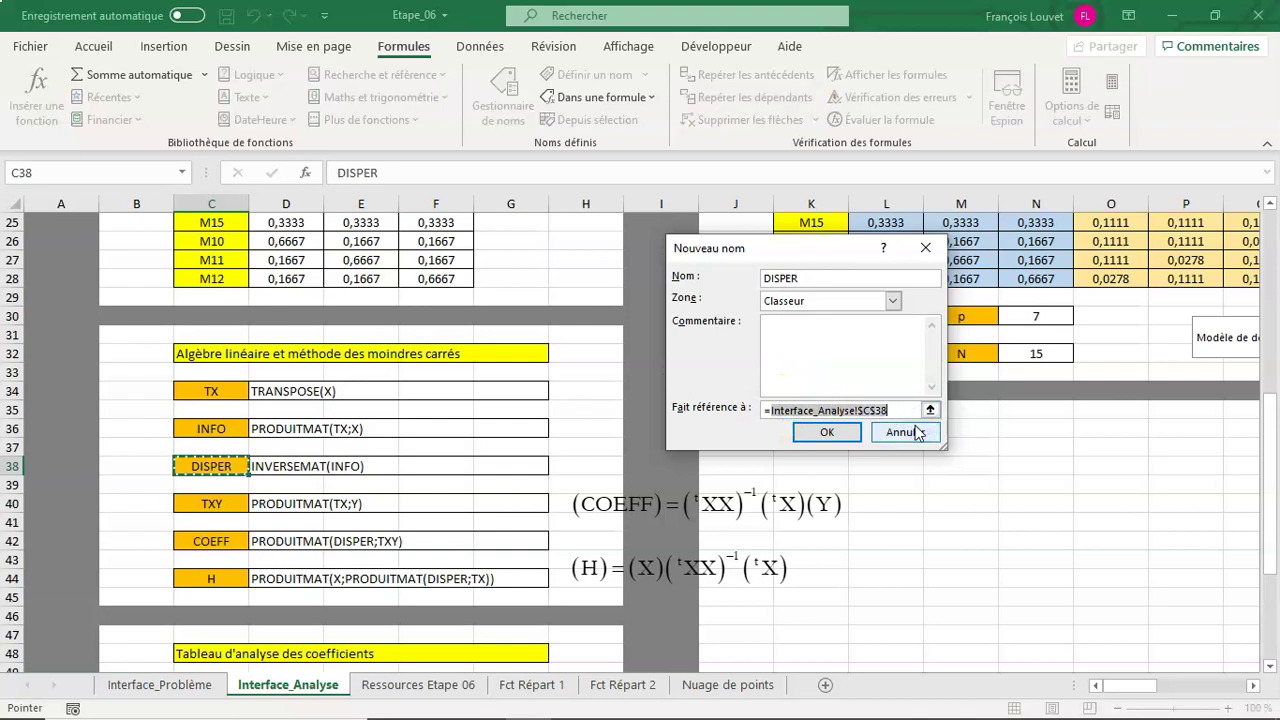
key("ctrl+v")
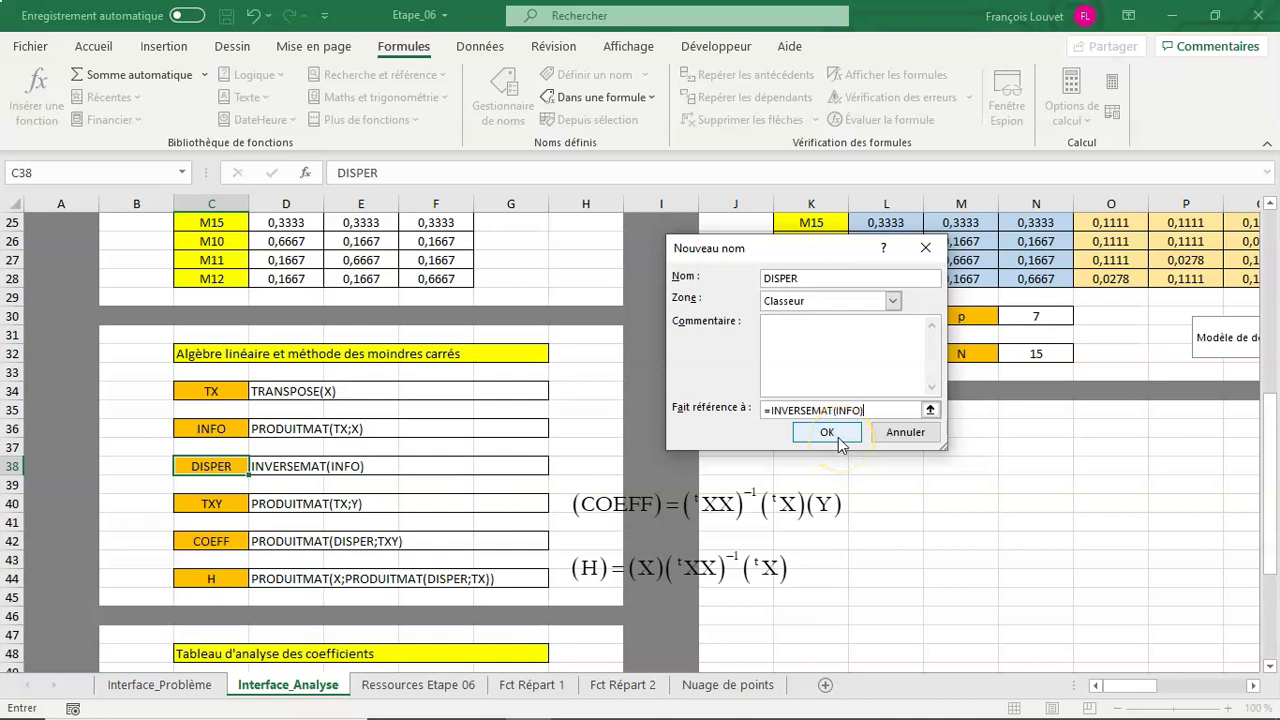
left_click(841, 437)
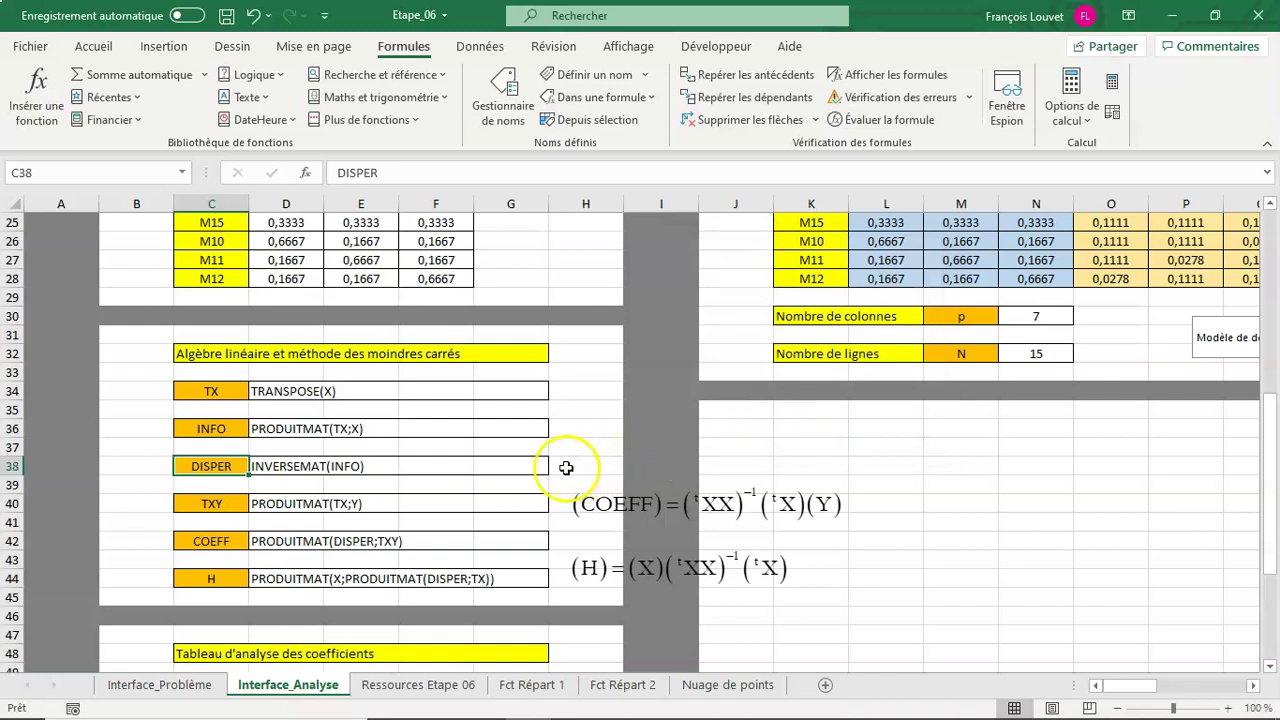
Copy PRODUITMAT(TX;Y) from D40 and define the name TXY with that reference on cell C40.
left_click(275, 505)
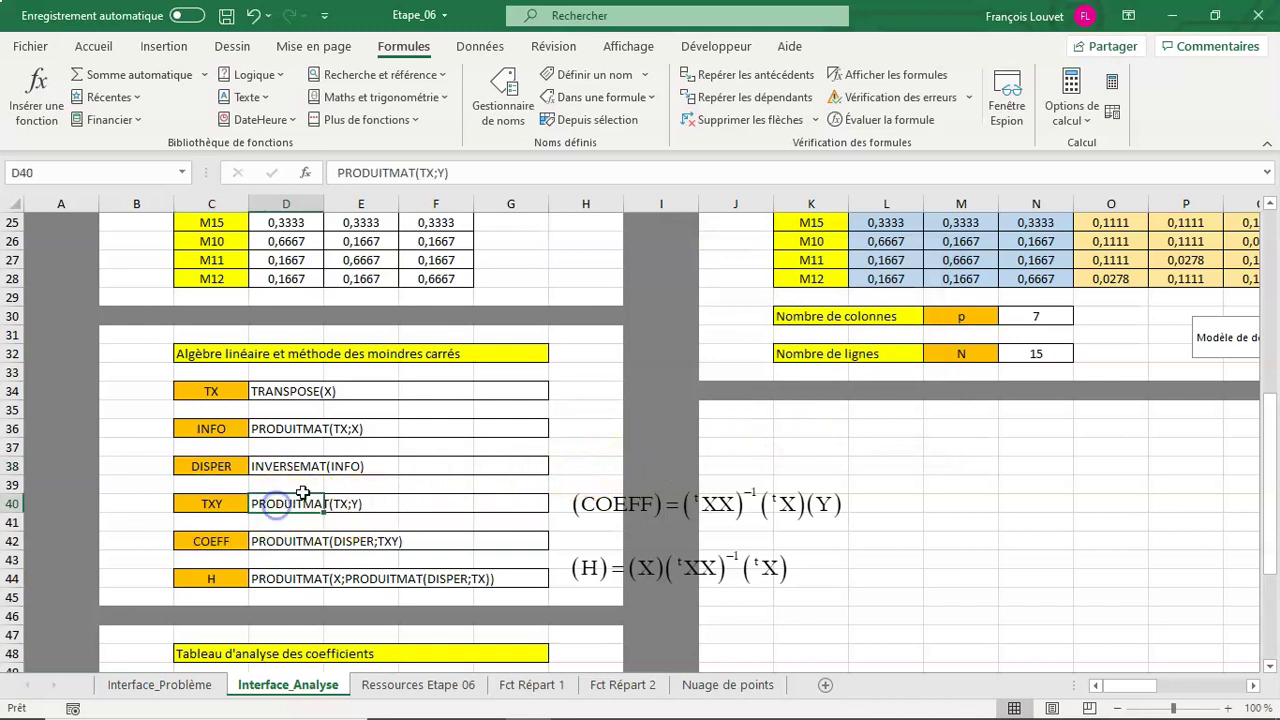
left_click_drag(336, 172, 479, 168)
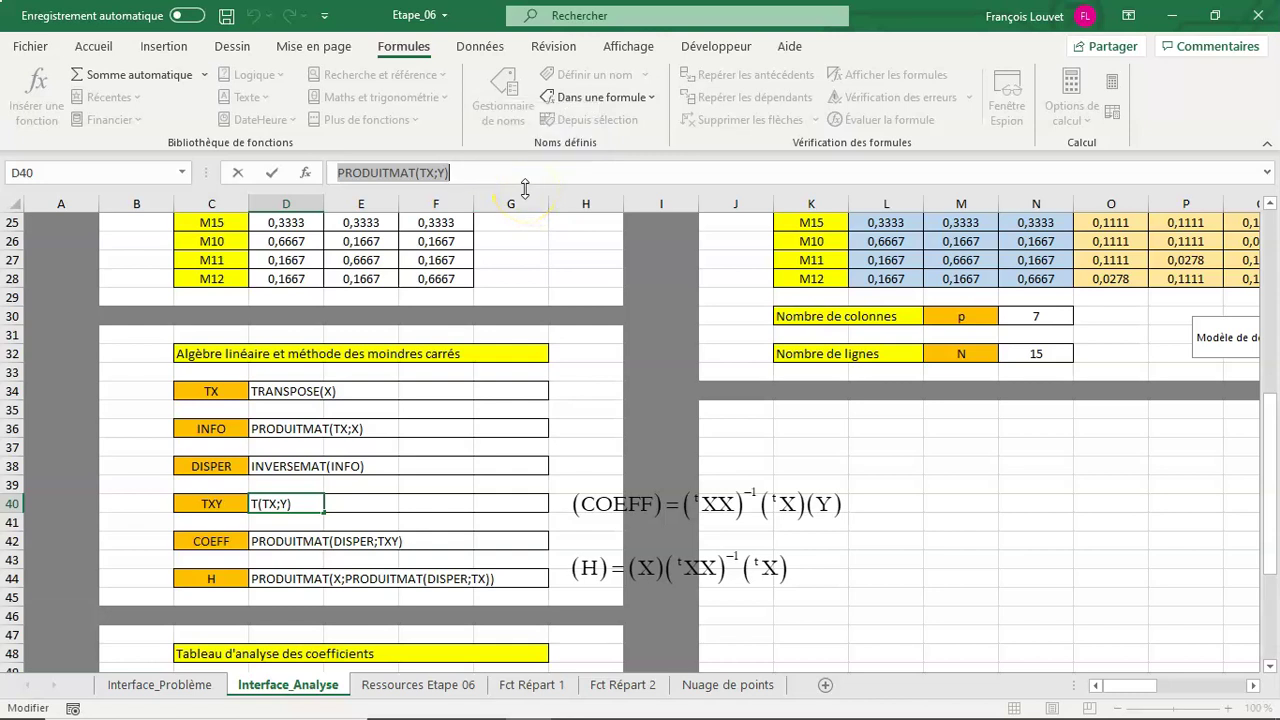
key("Escape")
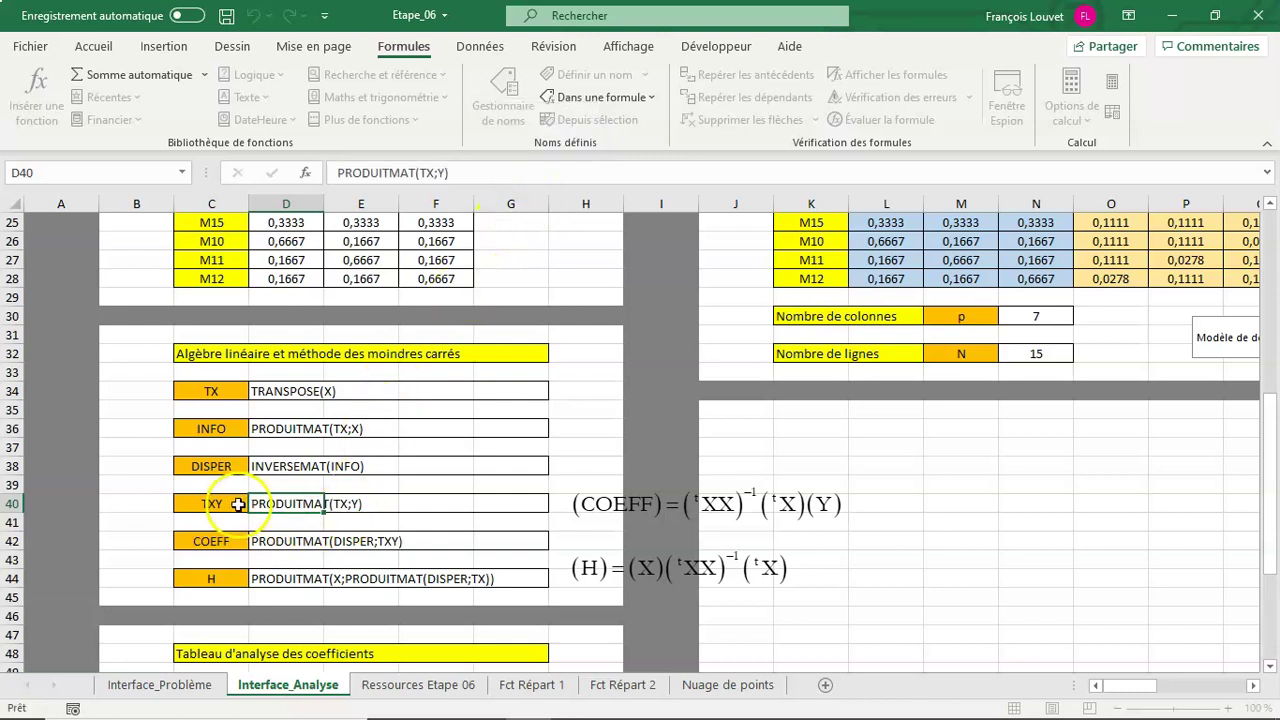
left_click(238, 504)
left_click(598, 78)
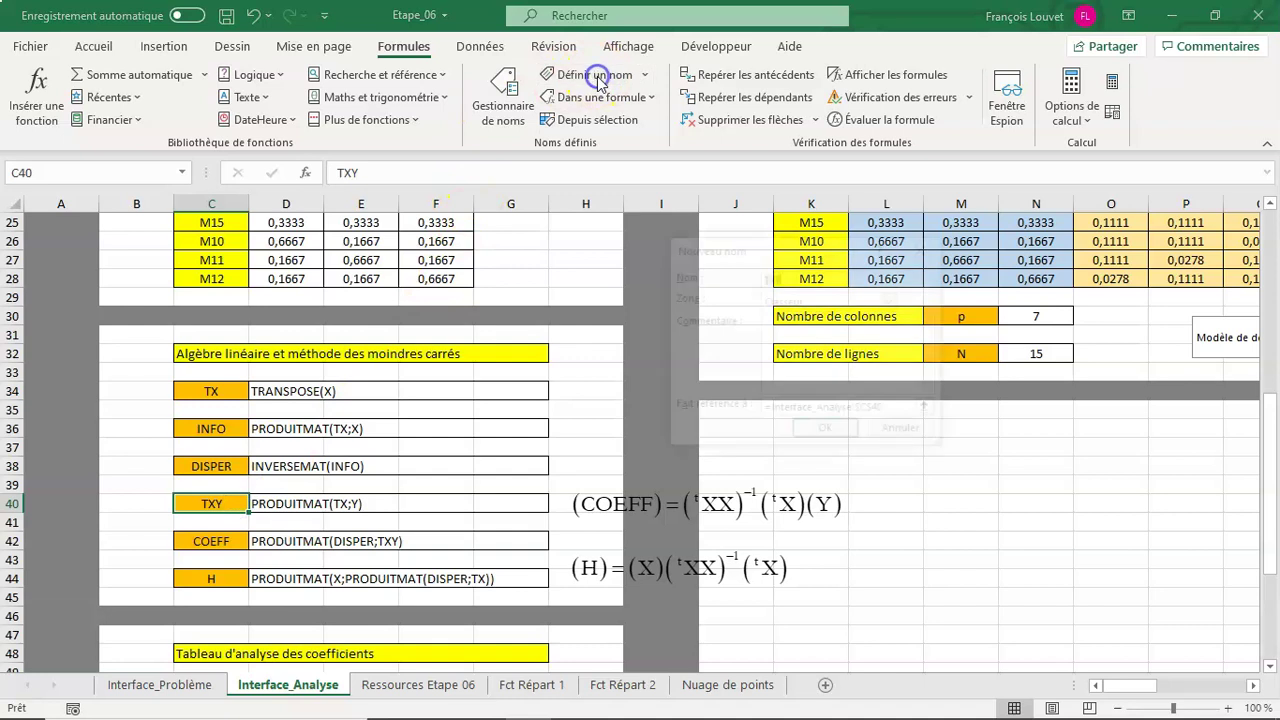
left_click_drag(763, 410, 915, 410)
key("ctrl+v")
left_click(842, 434)
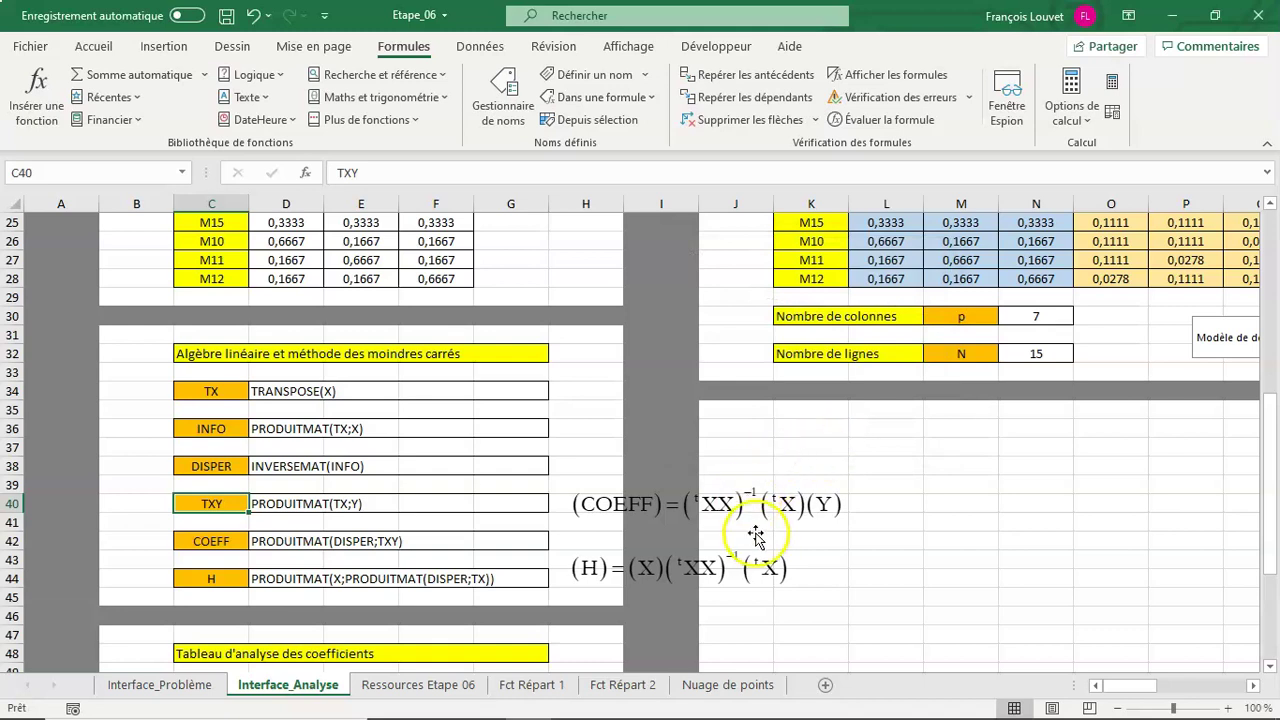
left_click(220, 465)
left_click(222, 502)
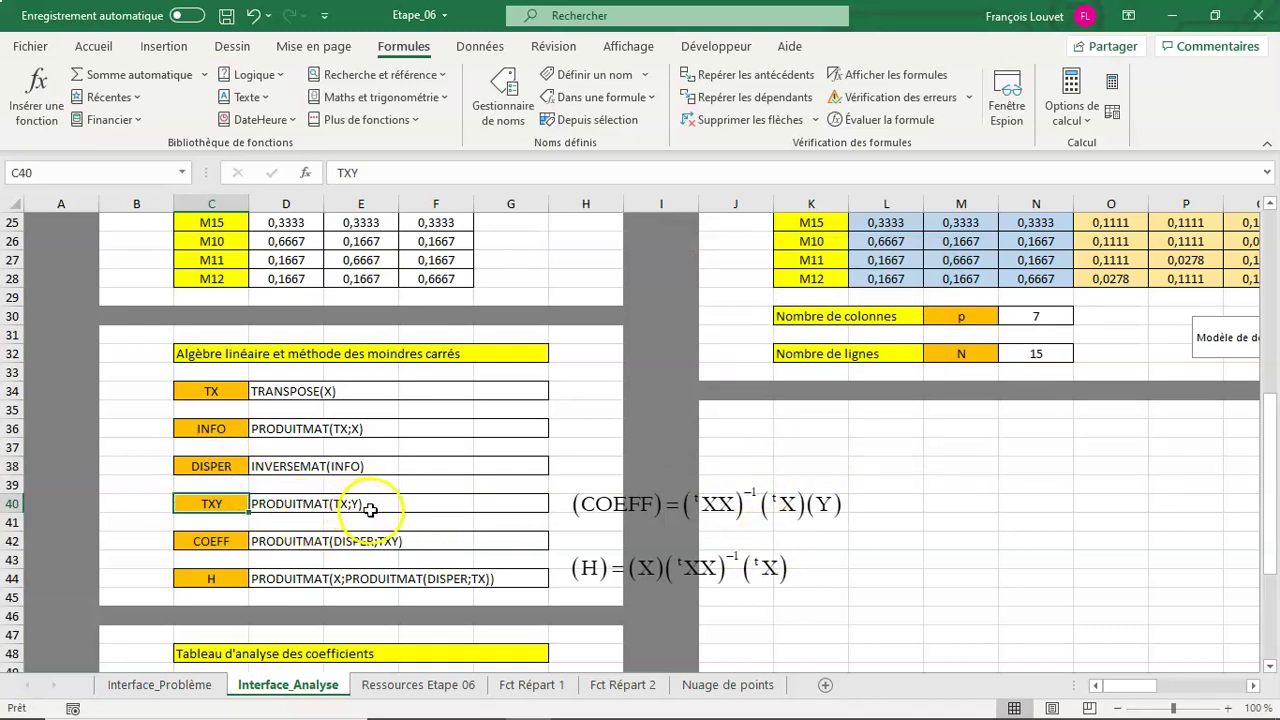
Copy PRODUITMAT(DISPER;TXY) from D42 and define the name COEFF with it on cell C42.
left_click(293, 541)
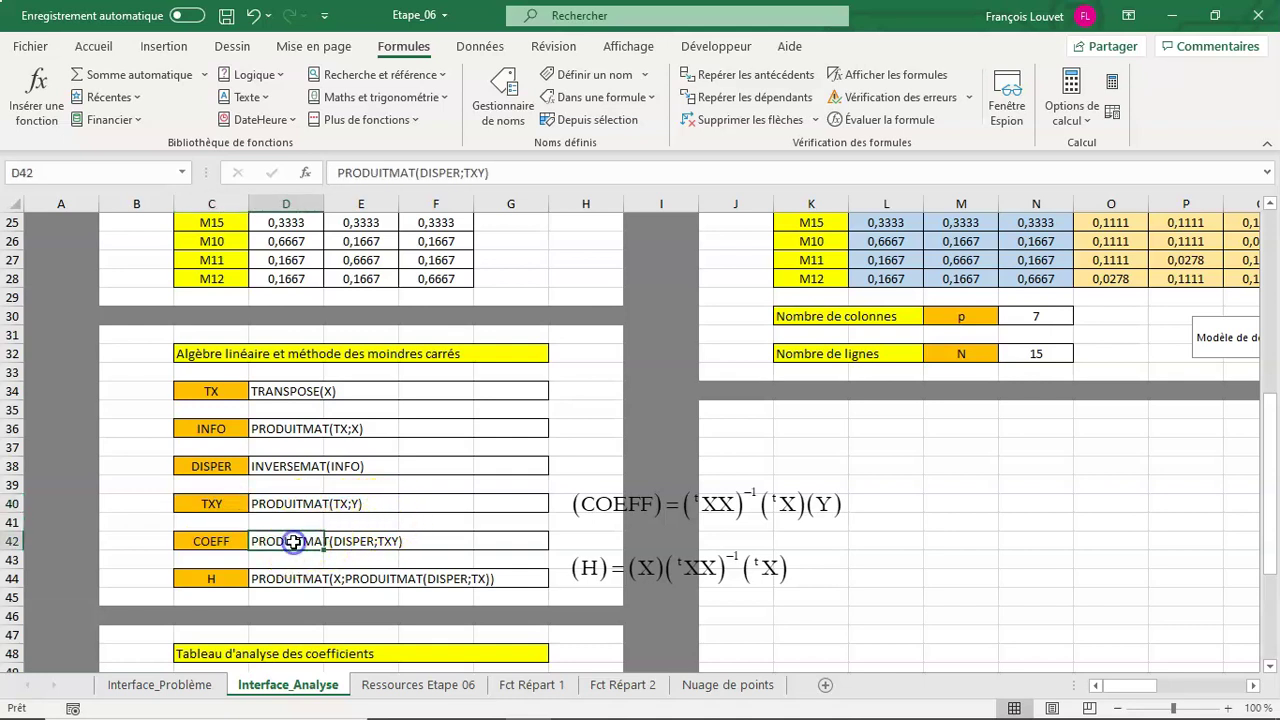
left_click_drag(336, 172, 547, 184)
key("ctrl+c")
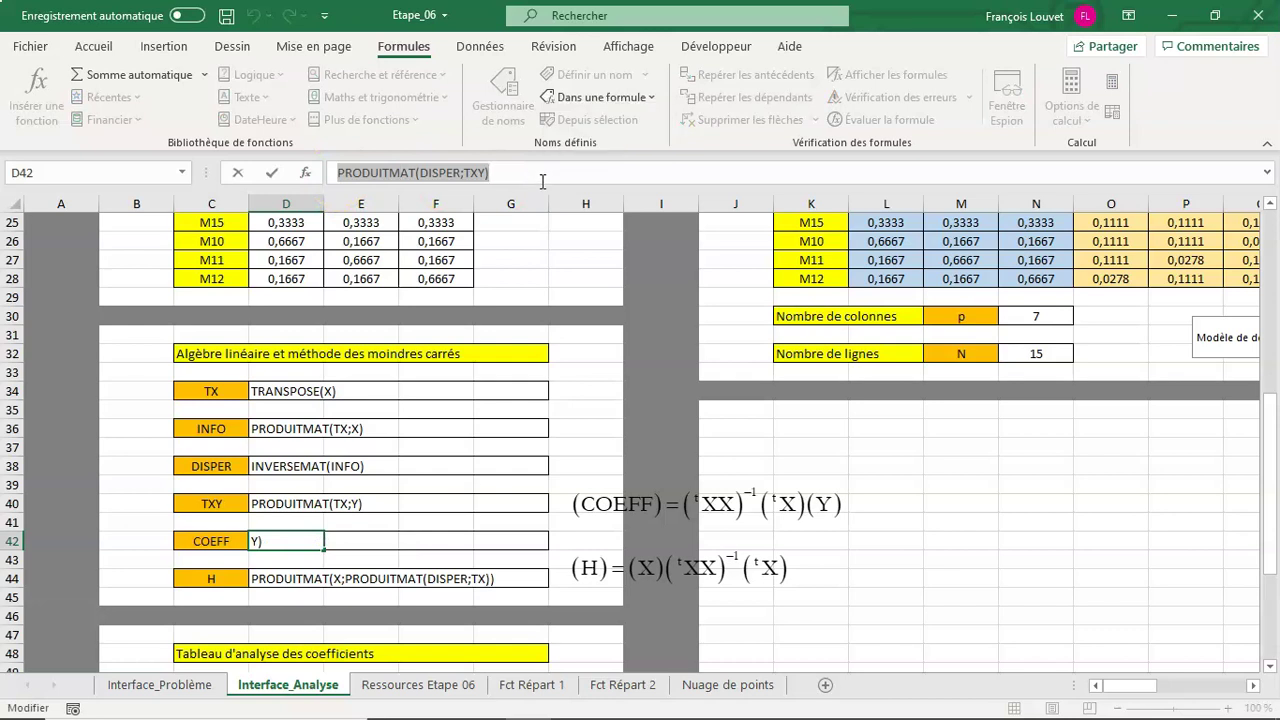
key("Escape")
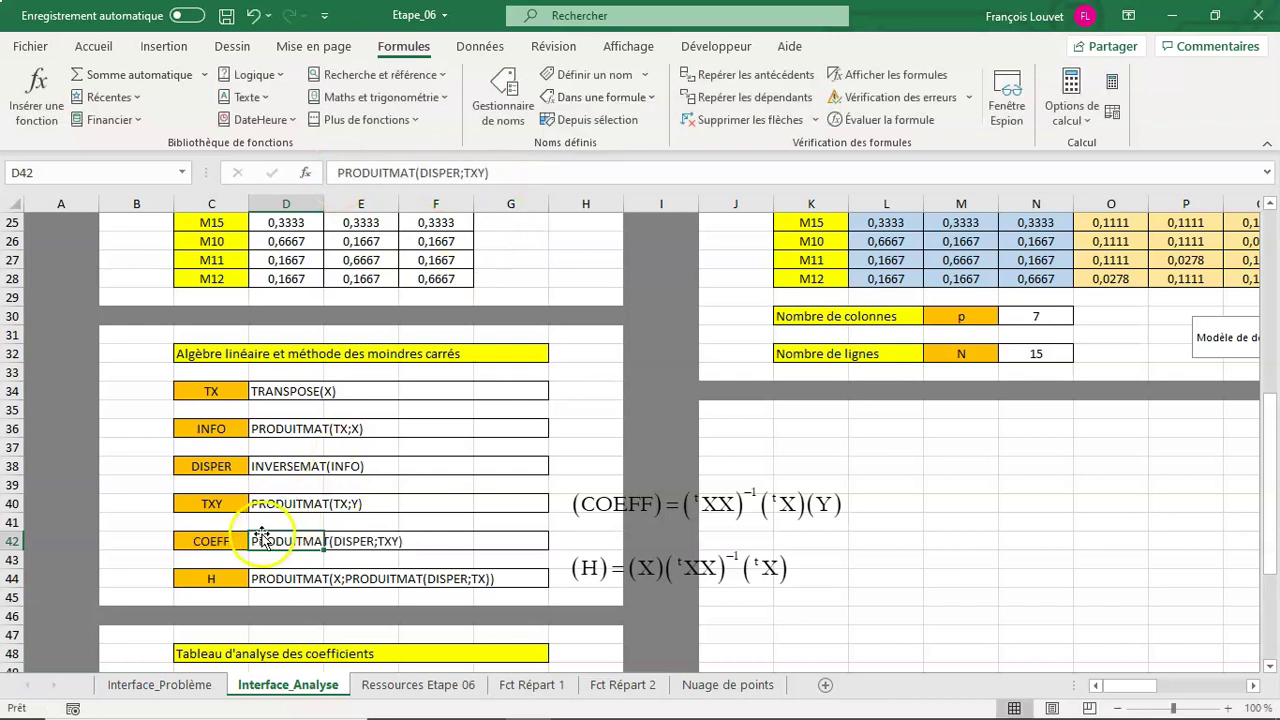
left_click(218, 538)
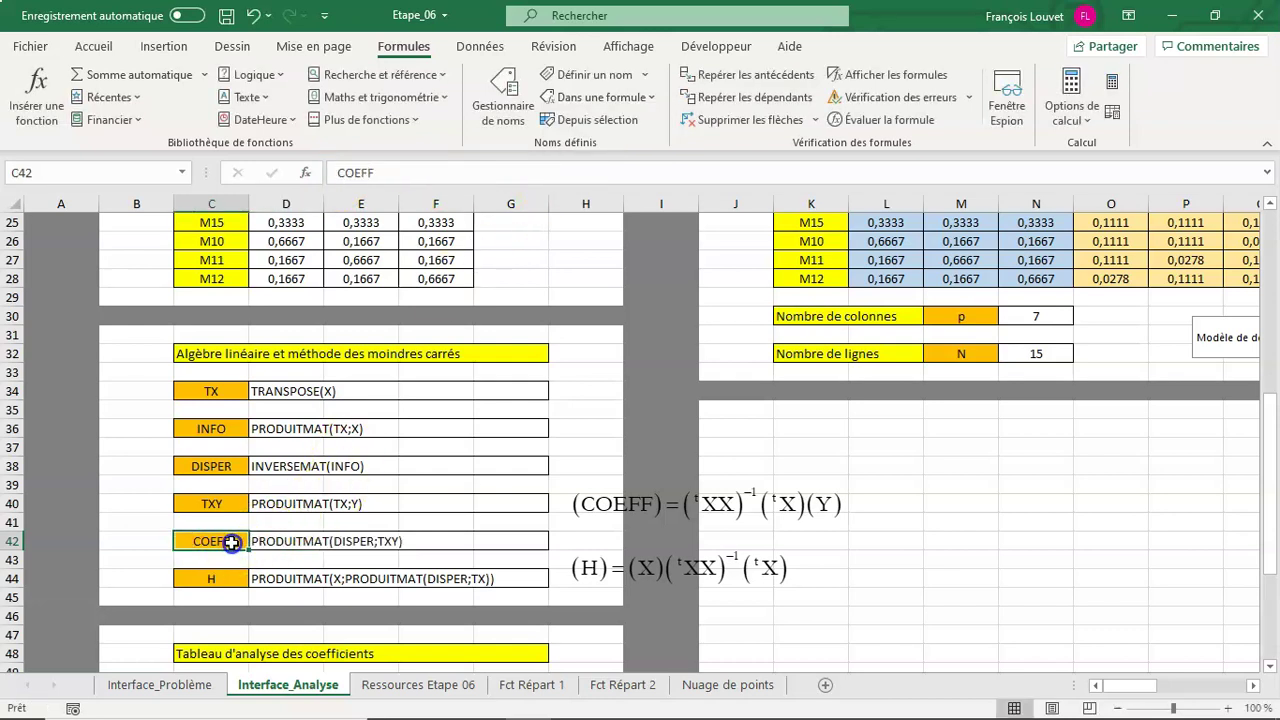
left_click(580, 75)
left_click_drag(770, 408, 882, 410)
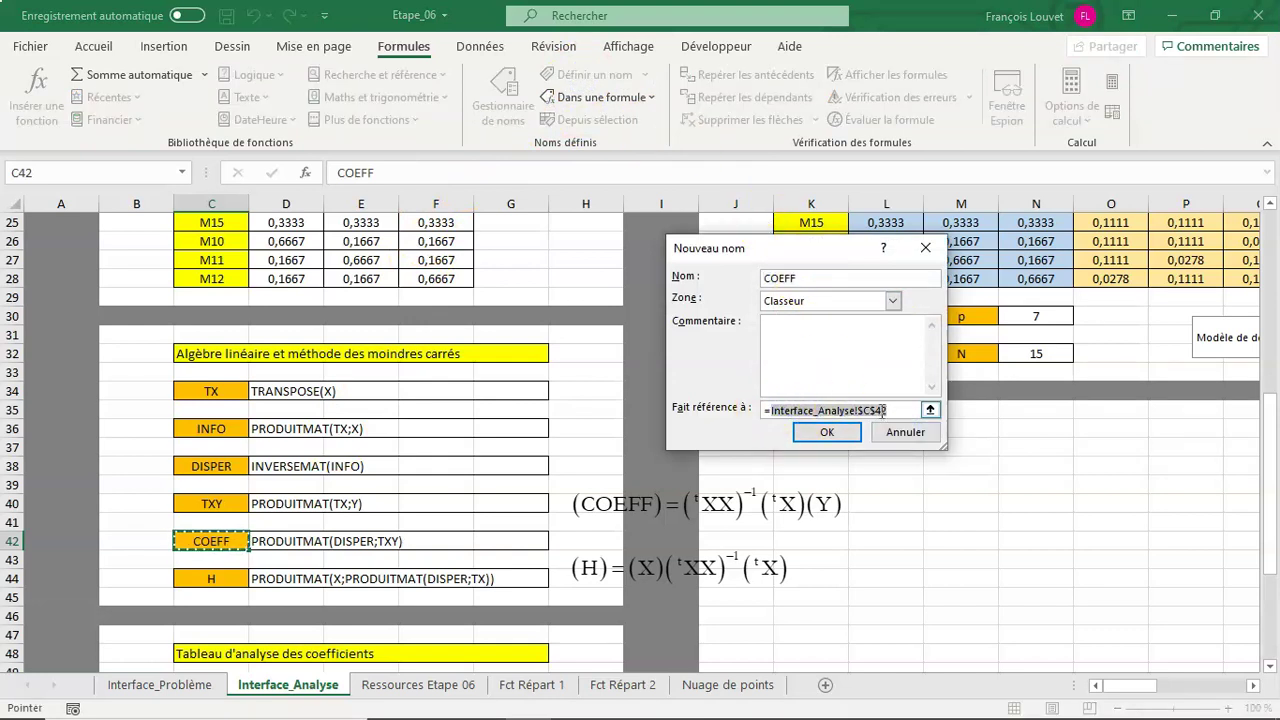
key("ctrl+v")
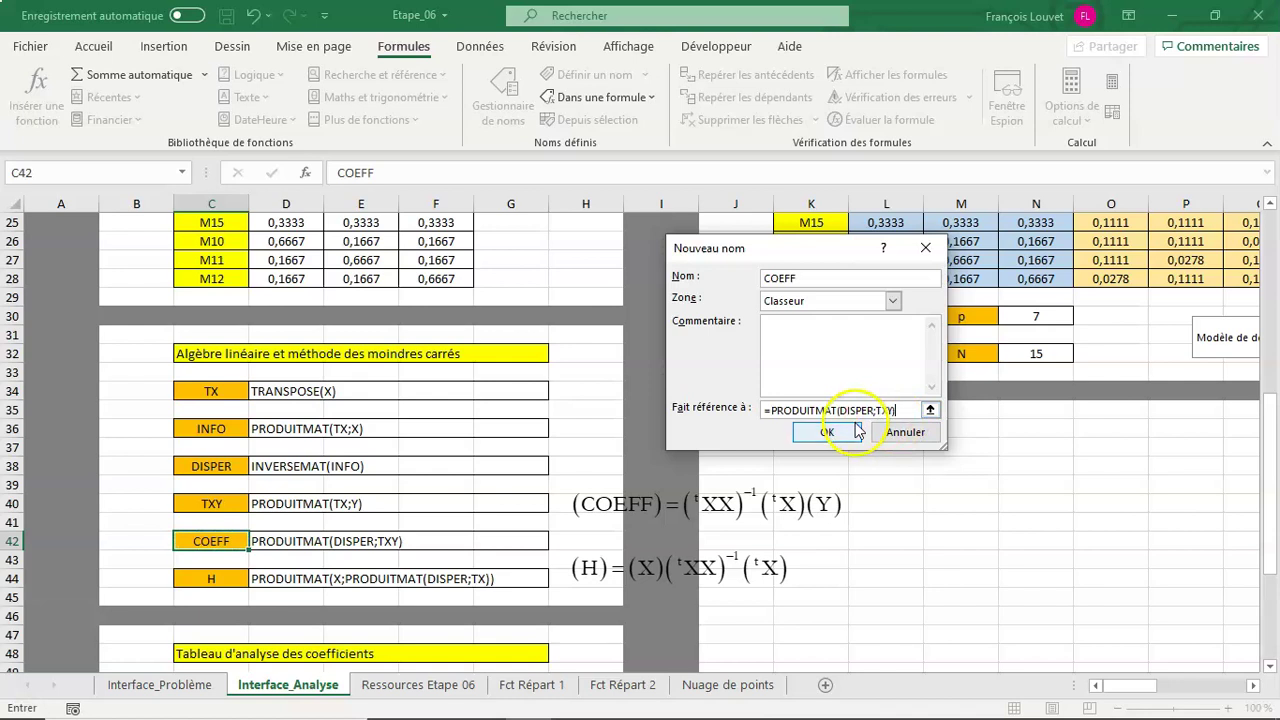
left_click(845, 443)
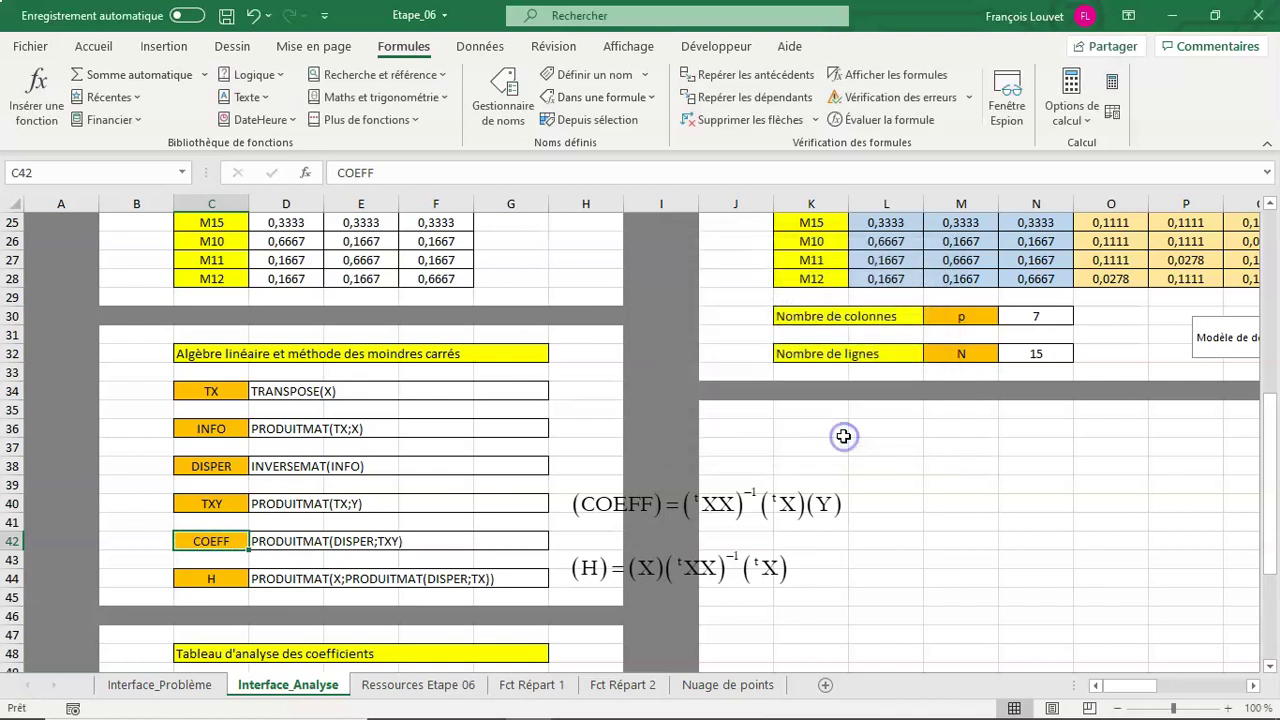
left_click(918, 577)
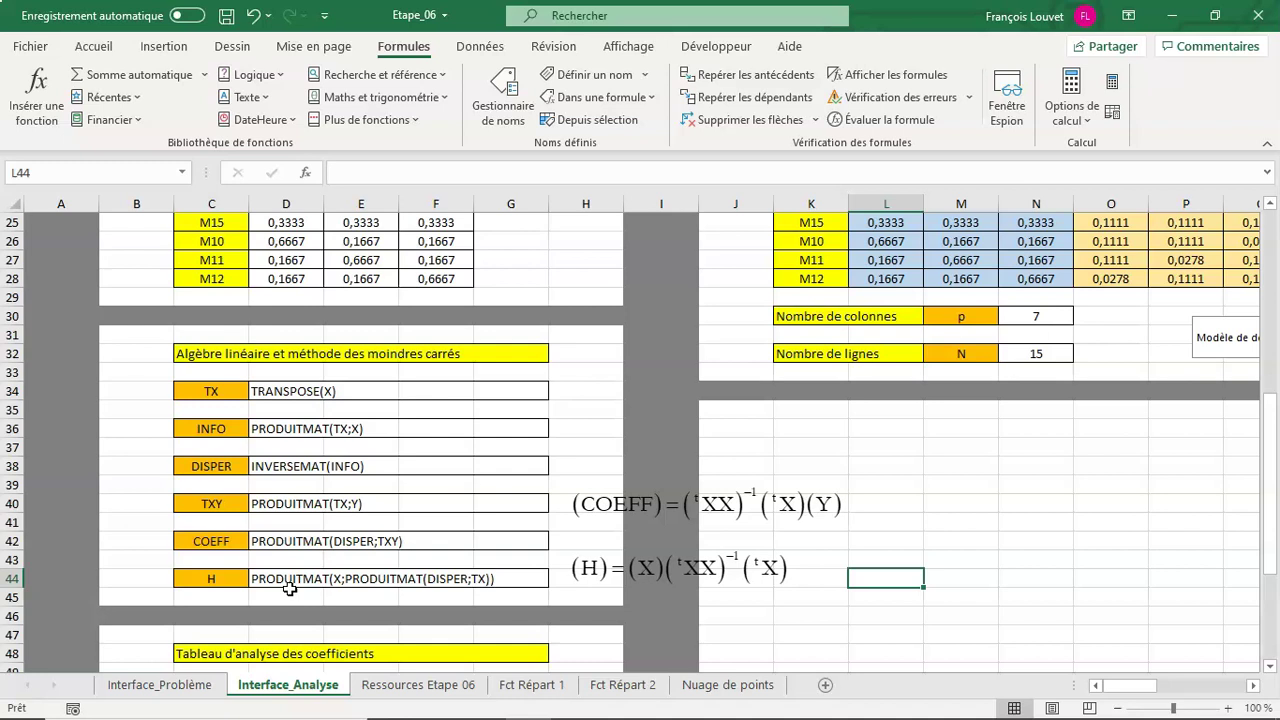
left_click(402, 688)
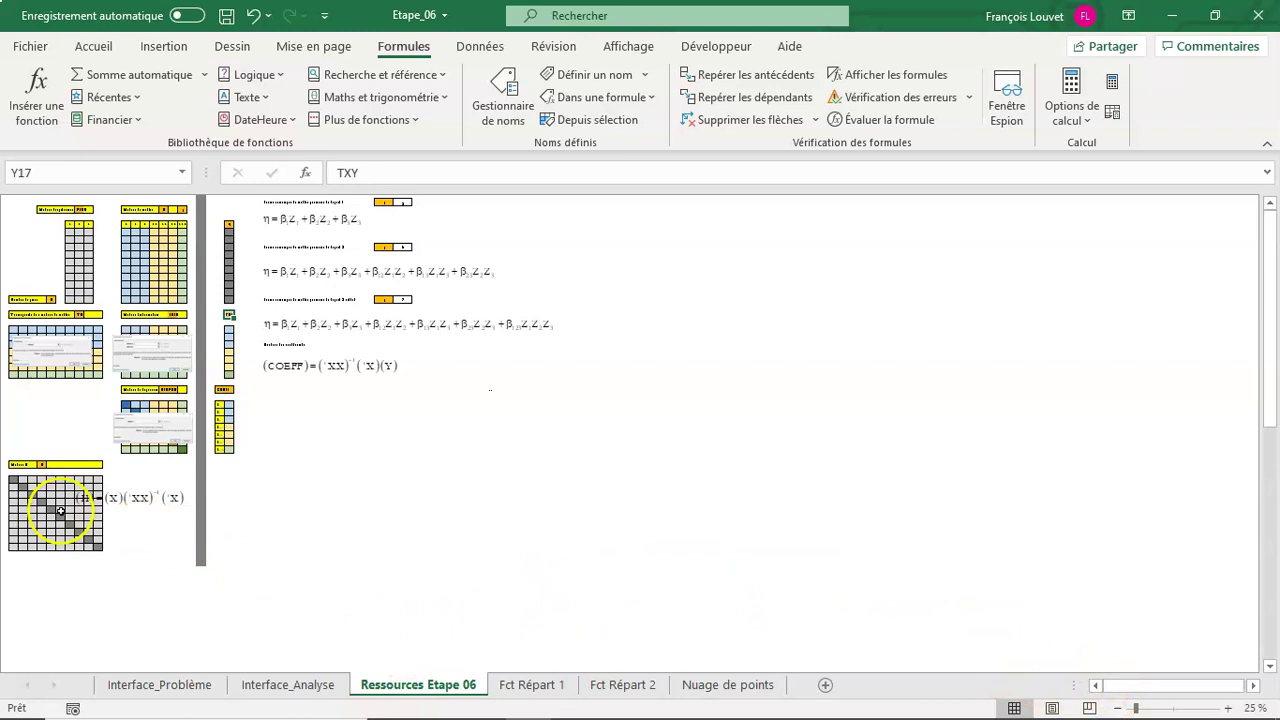
left_click(14, 481)
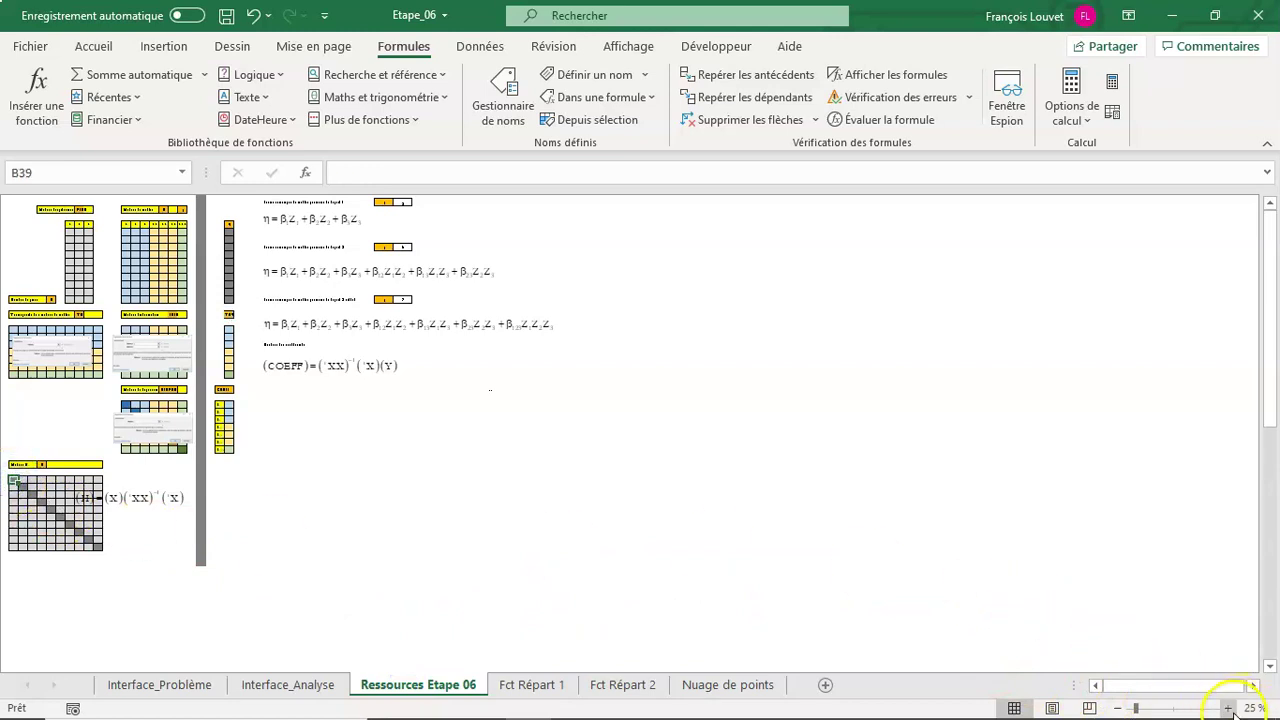
left_click(1228, 708)
left_click(1228, 708)
left_click(1228, 708)
left_click(1228, 708)
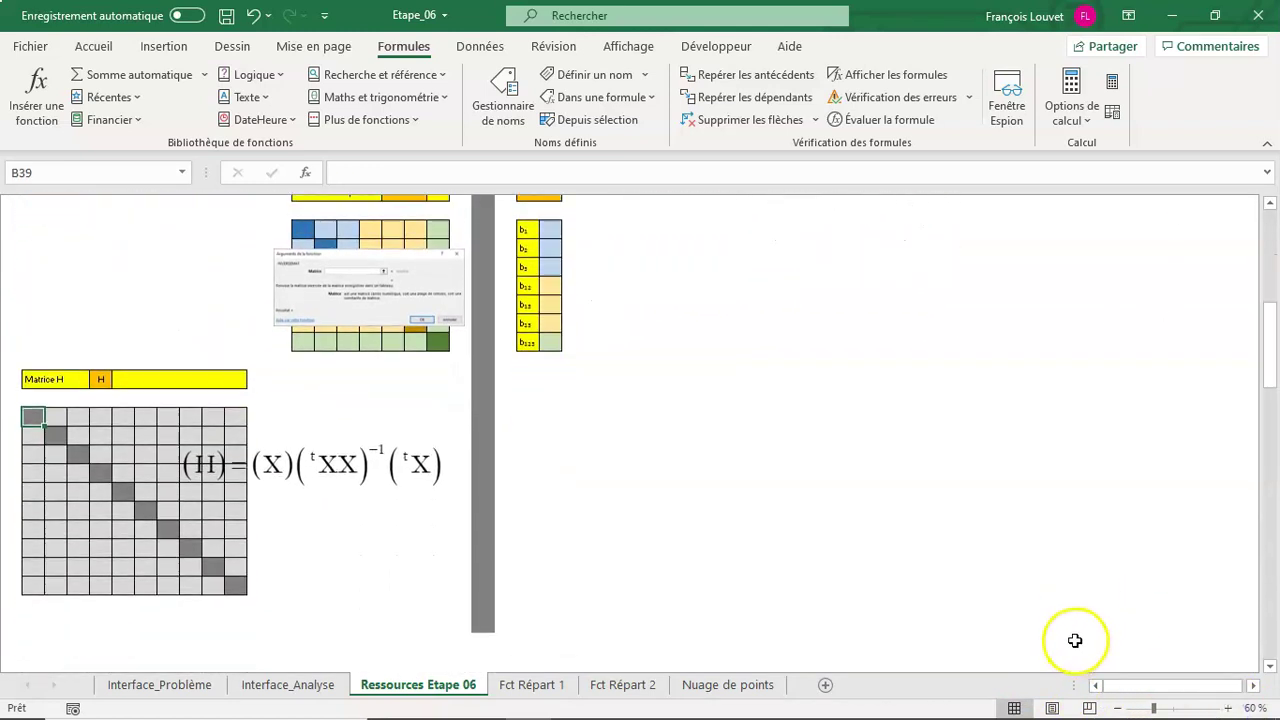
left_click(1228, 708)
left_click(1228, 708)
left_click(1228, 708)
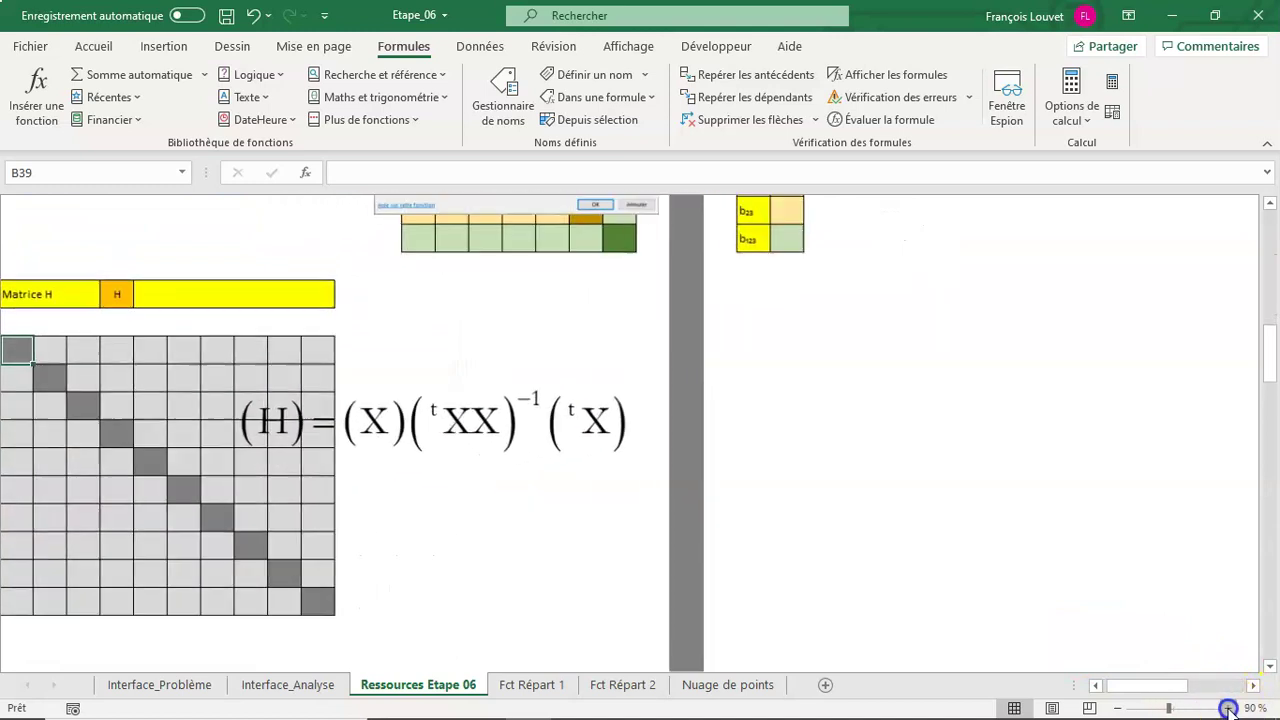
left_click_drag(1165, 686, 1138, 686)
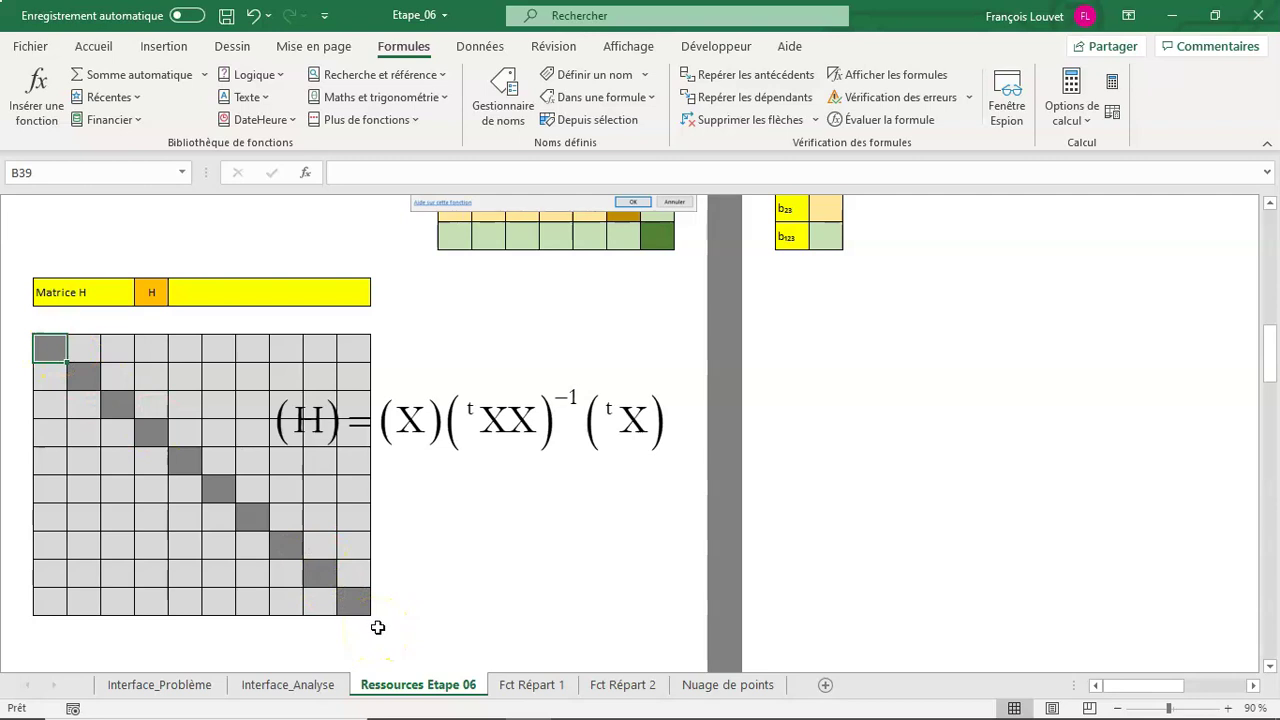
left_click(318, 685)
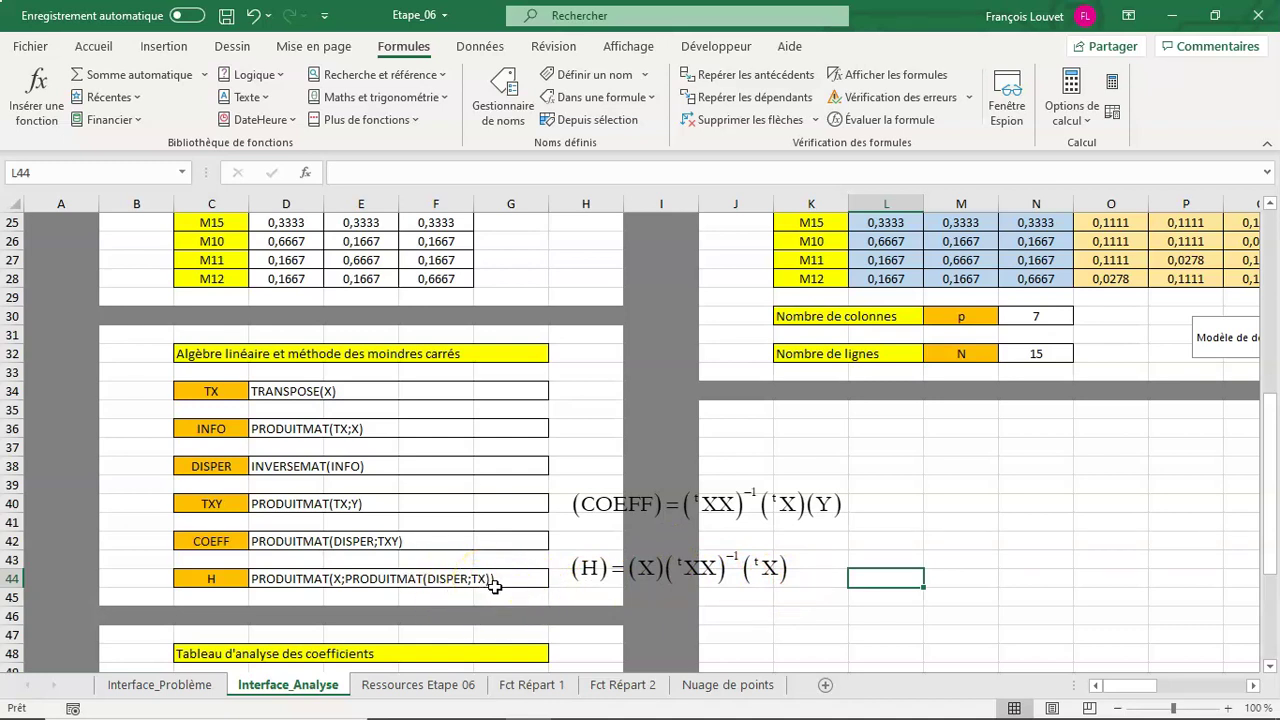
Define the name H as =PRODUITMAT(X;PRODUITMAT(DISPER;TX)) from C44, then review all defined names.
left_click(292, 580)
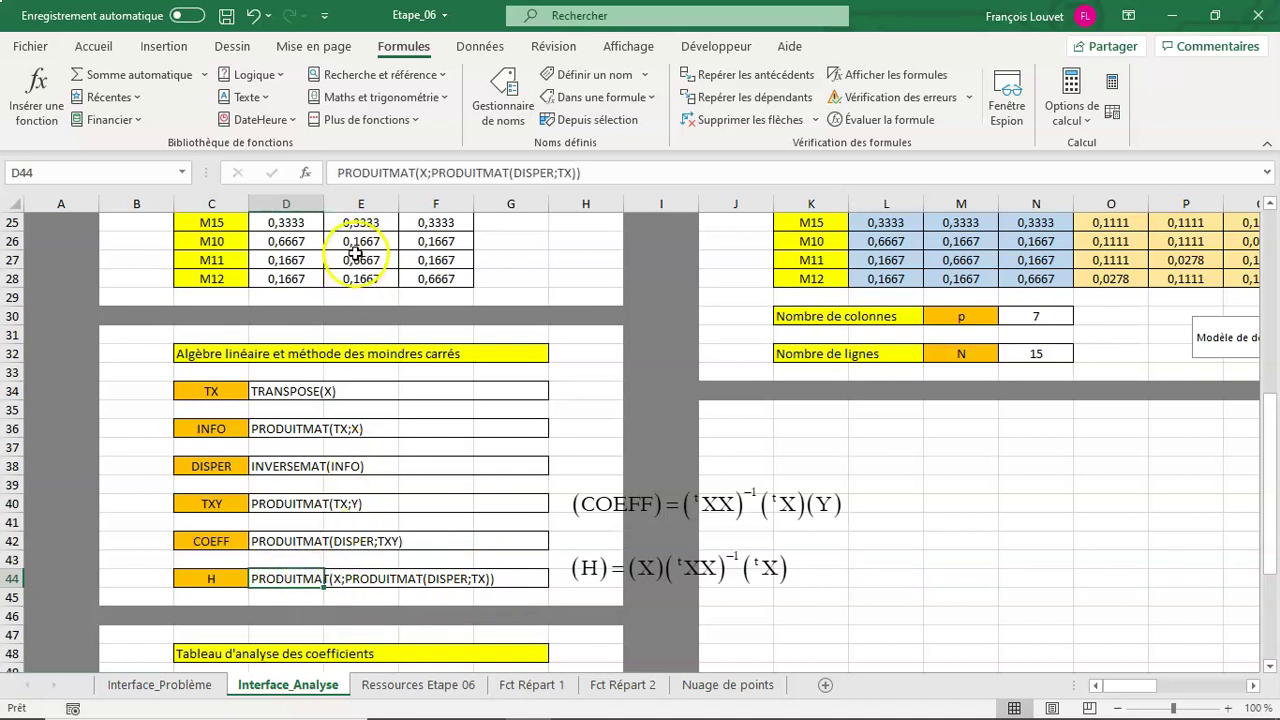
left_click(335, 173)
left_click_drag(335, 173, 582, 177)
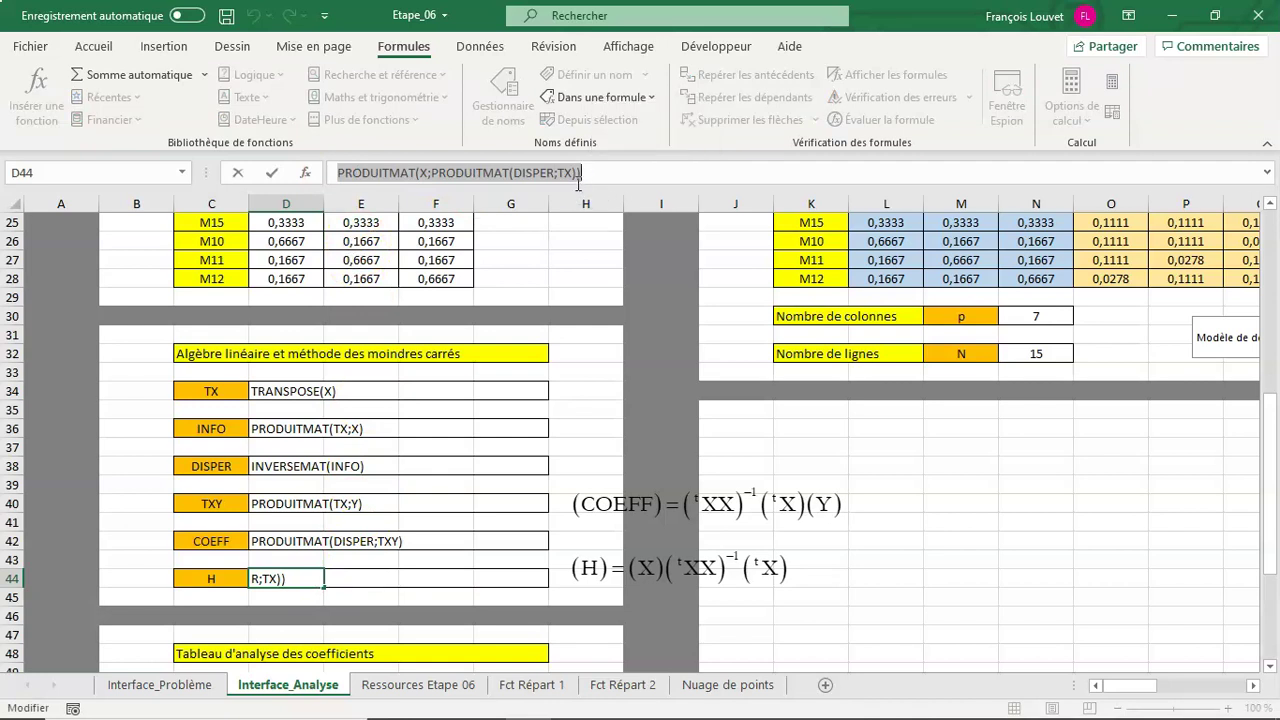
key("Escape")
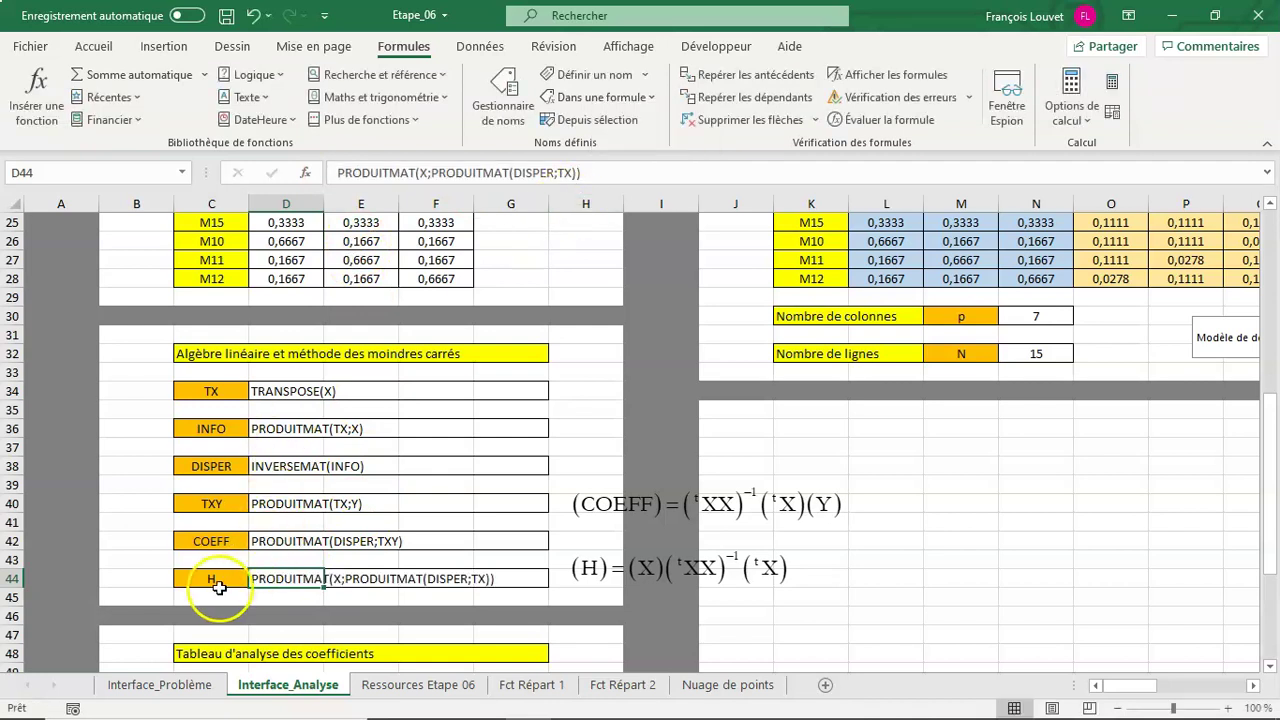
left_click(210, 580)
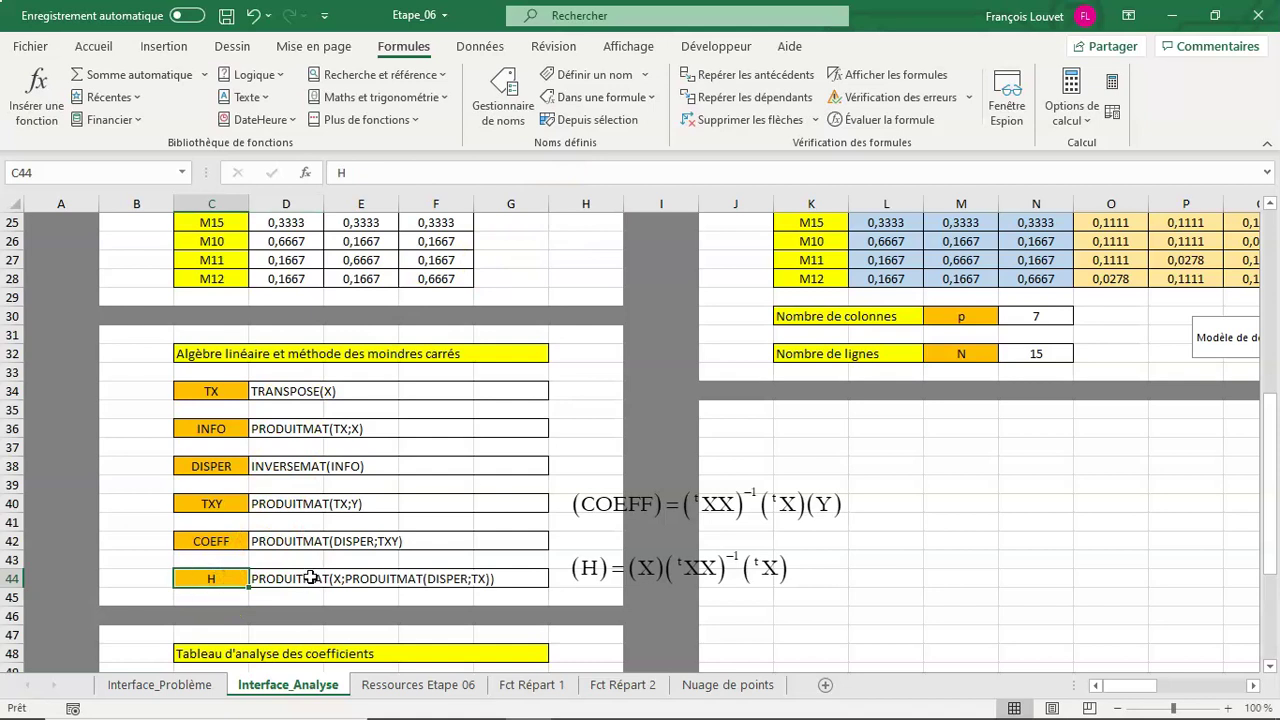
left_click(600, 77)
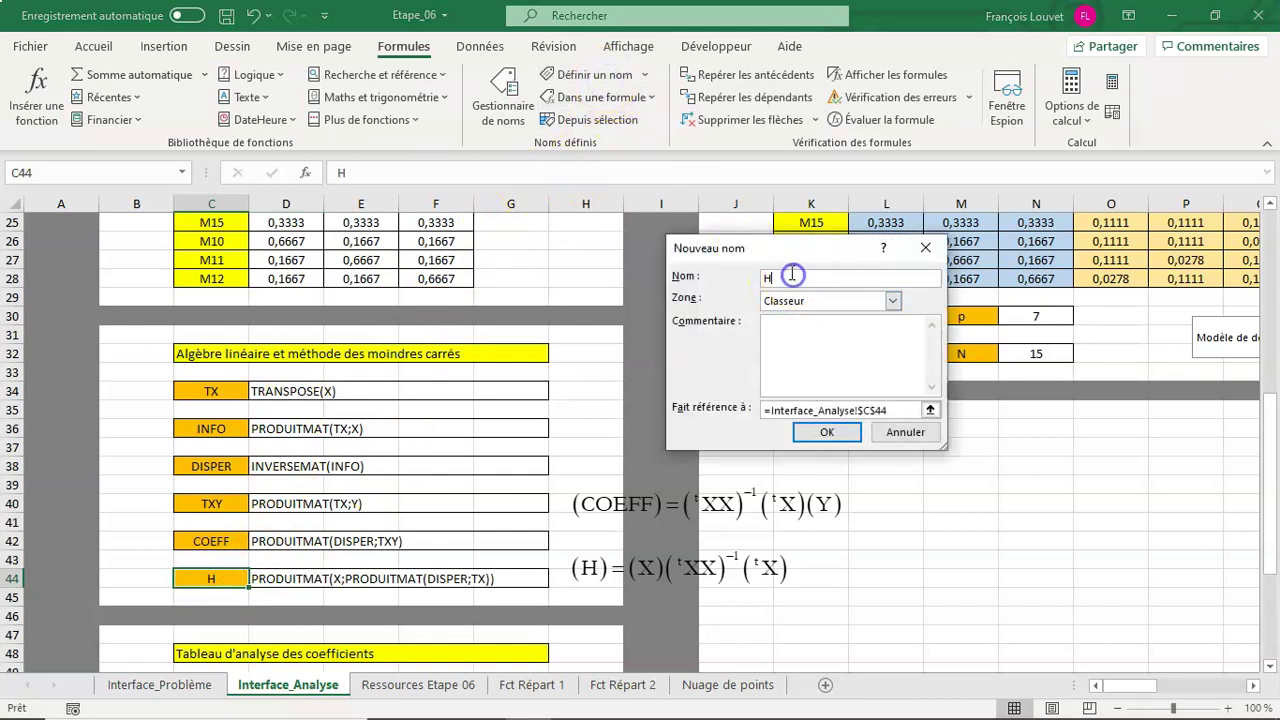
left_click(795, 410)
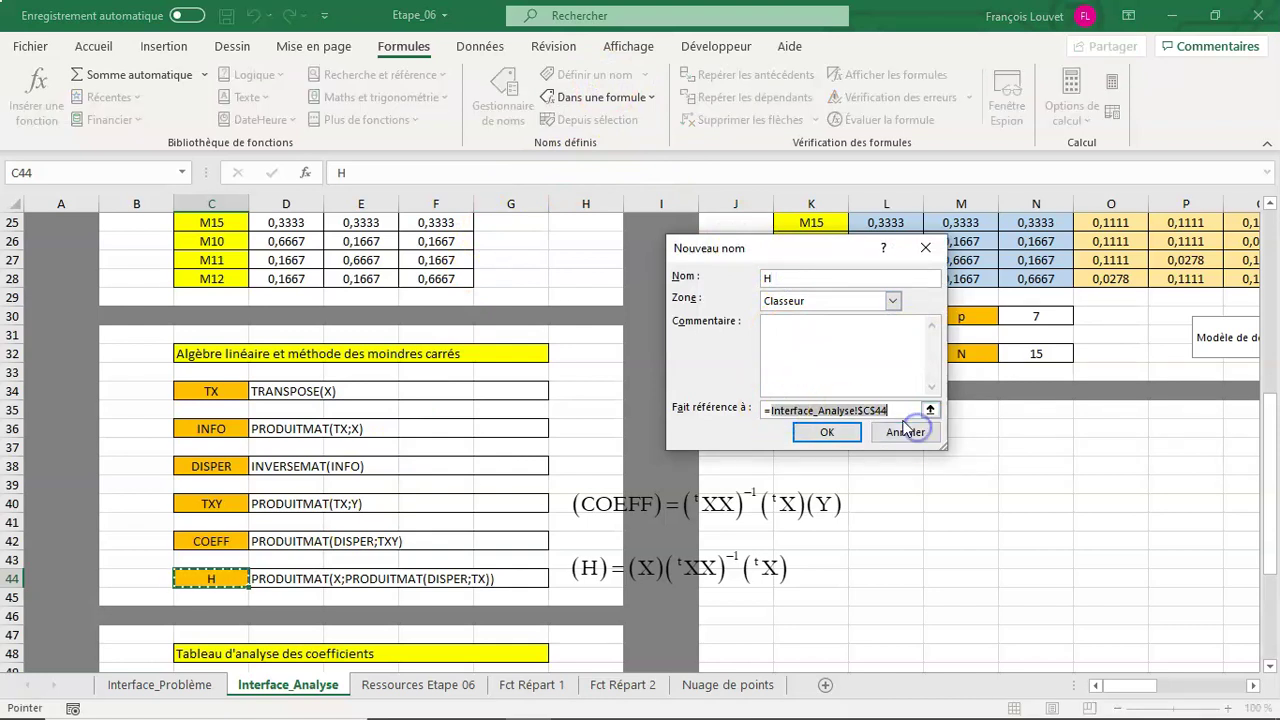
key("ctrl+v")
left_click(826, 432)
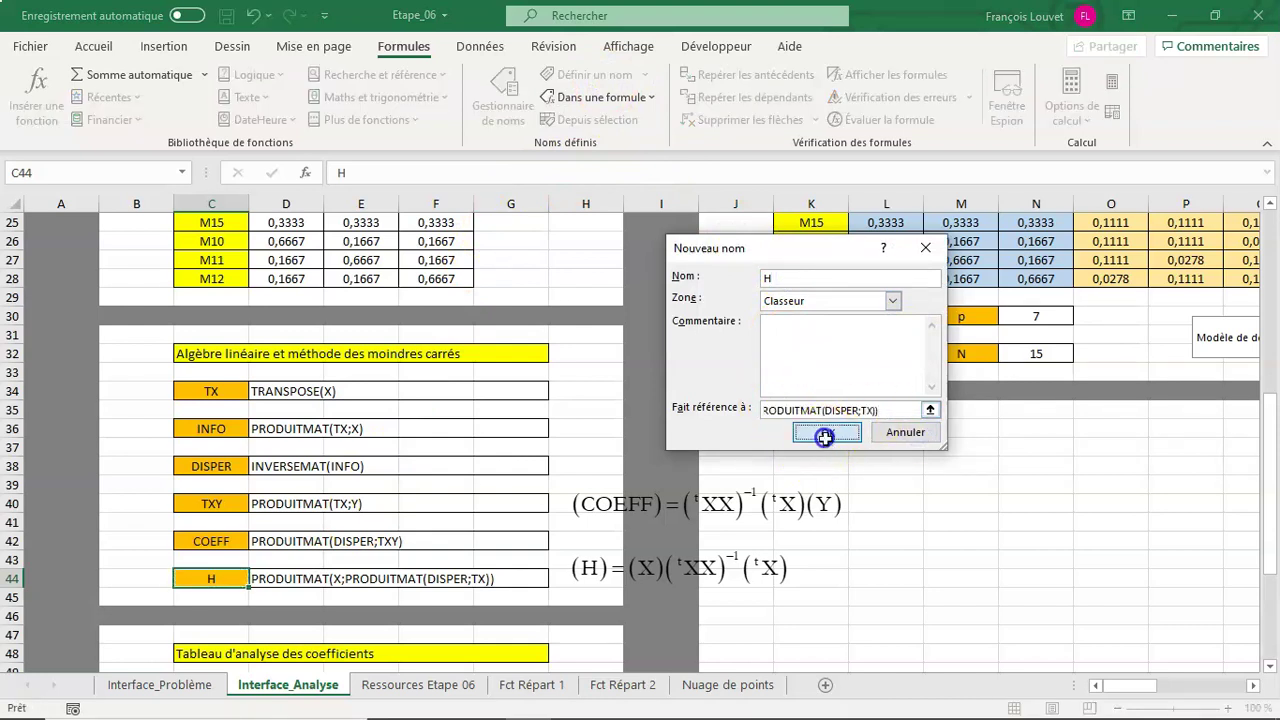
left_click(898, 518)
left_click(497, 95)
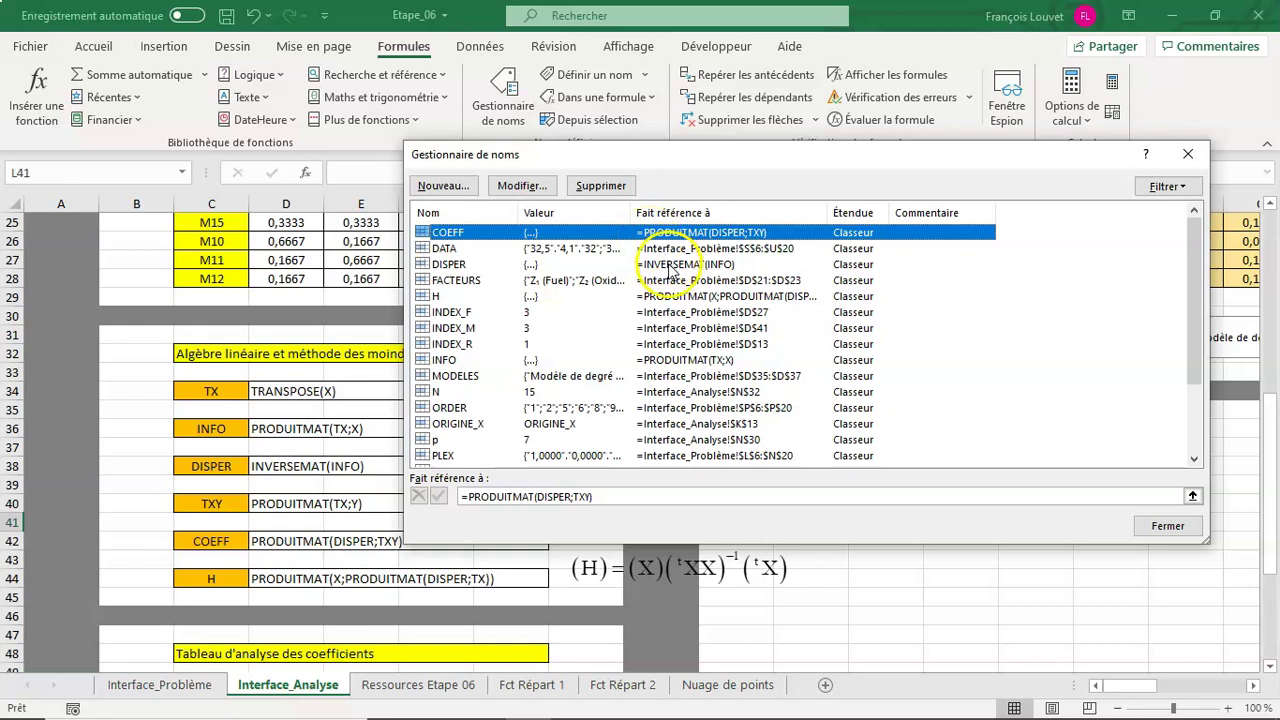
scroll(706, 375, "down", 1)
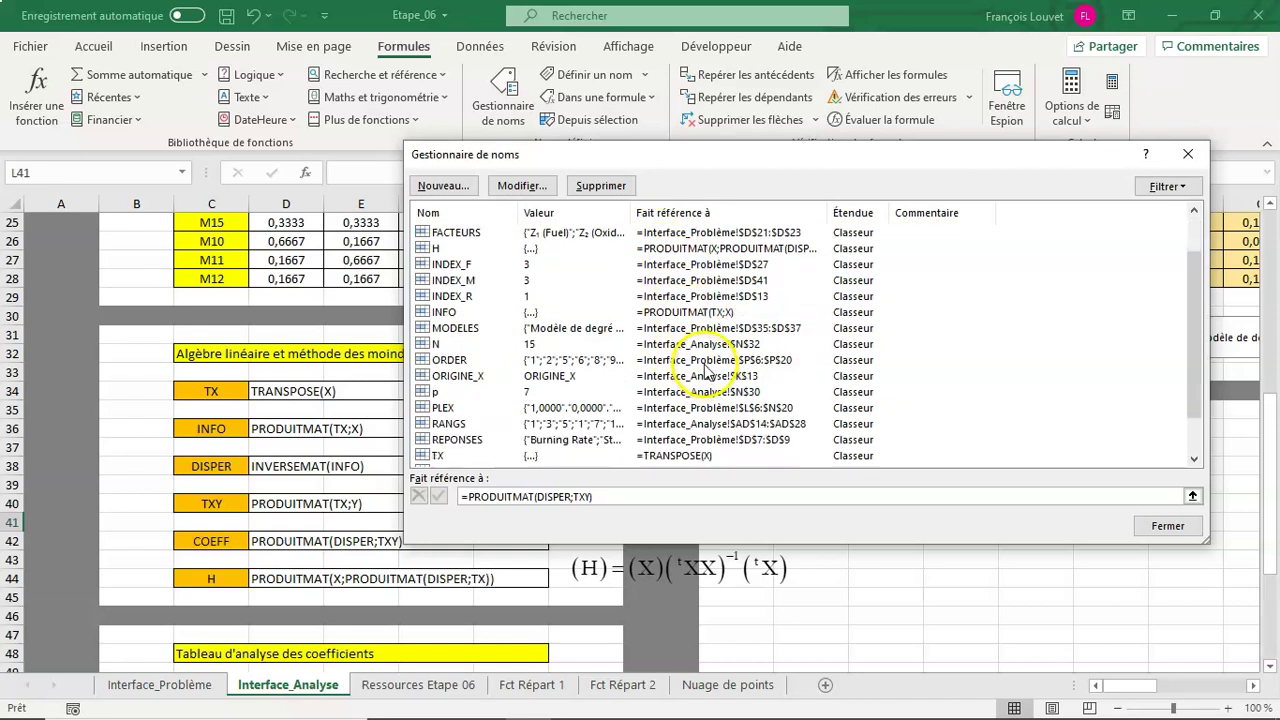
scroll(741, 355, "down", 1)
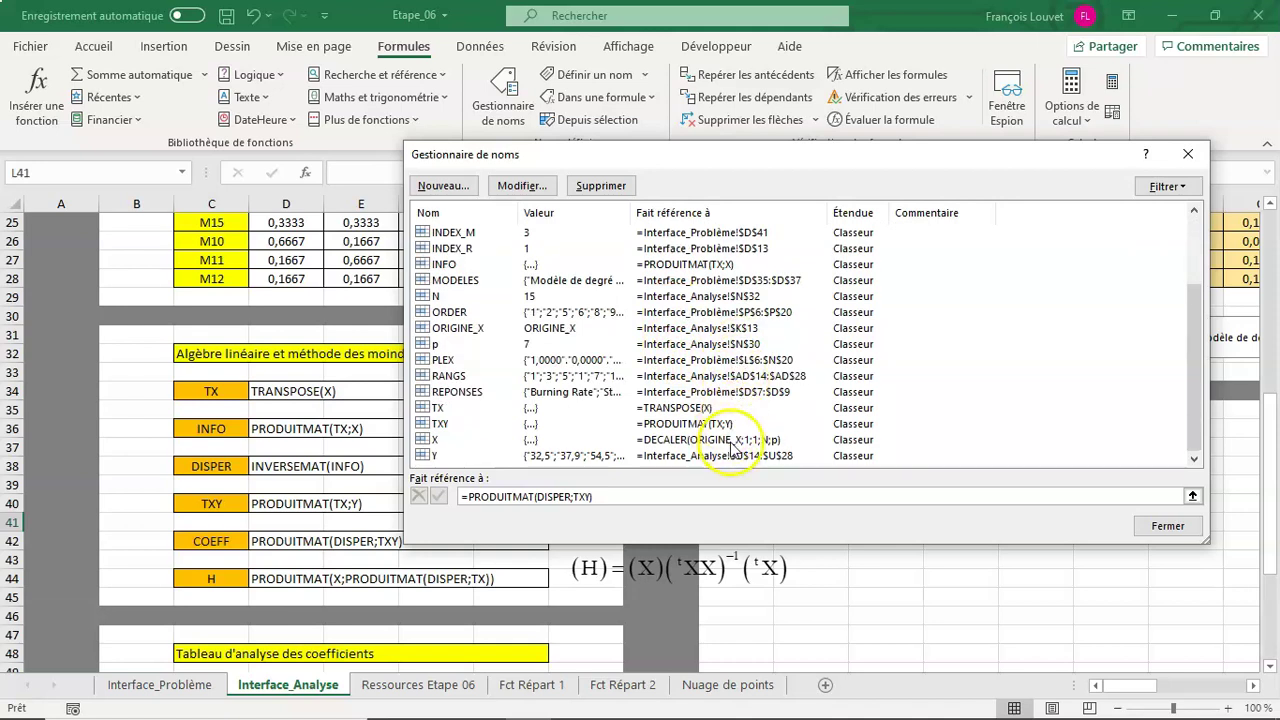
left_click(1160, 527)
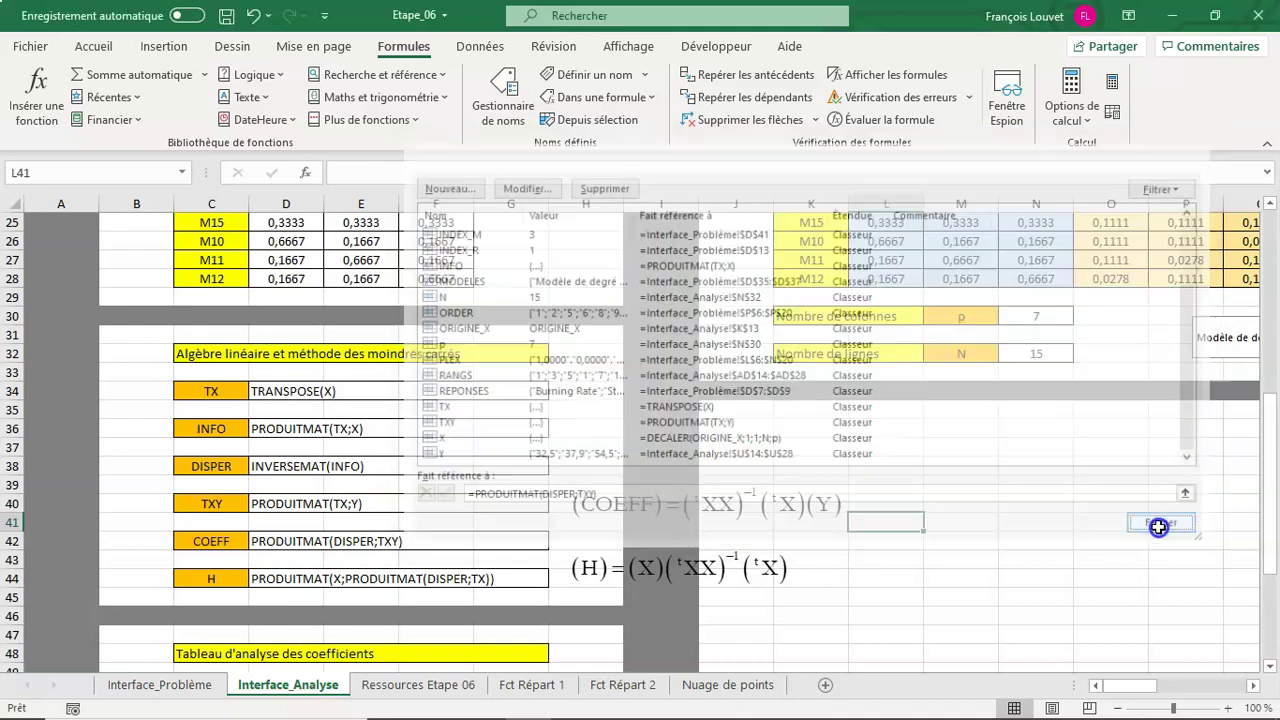
left_click(1028, 510)
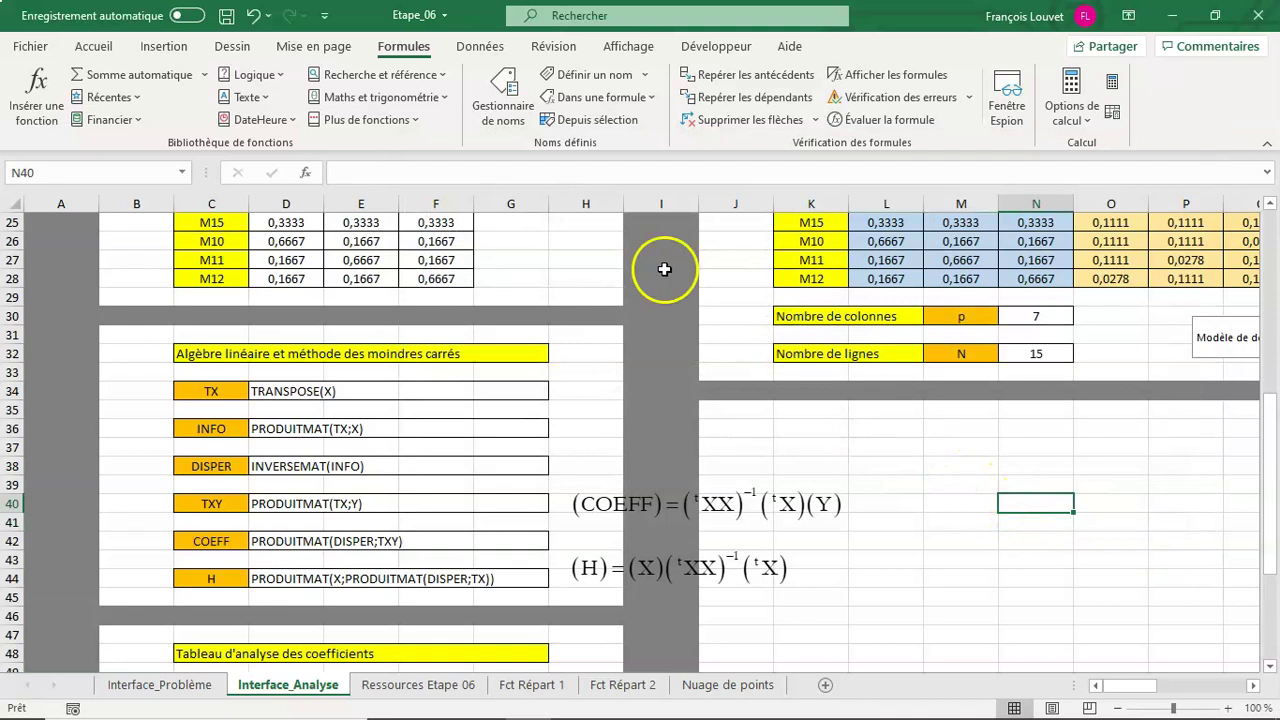
Save the workbook and select M37:M43, then scroll to show the coefficients table.
left_click(225, 18)
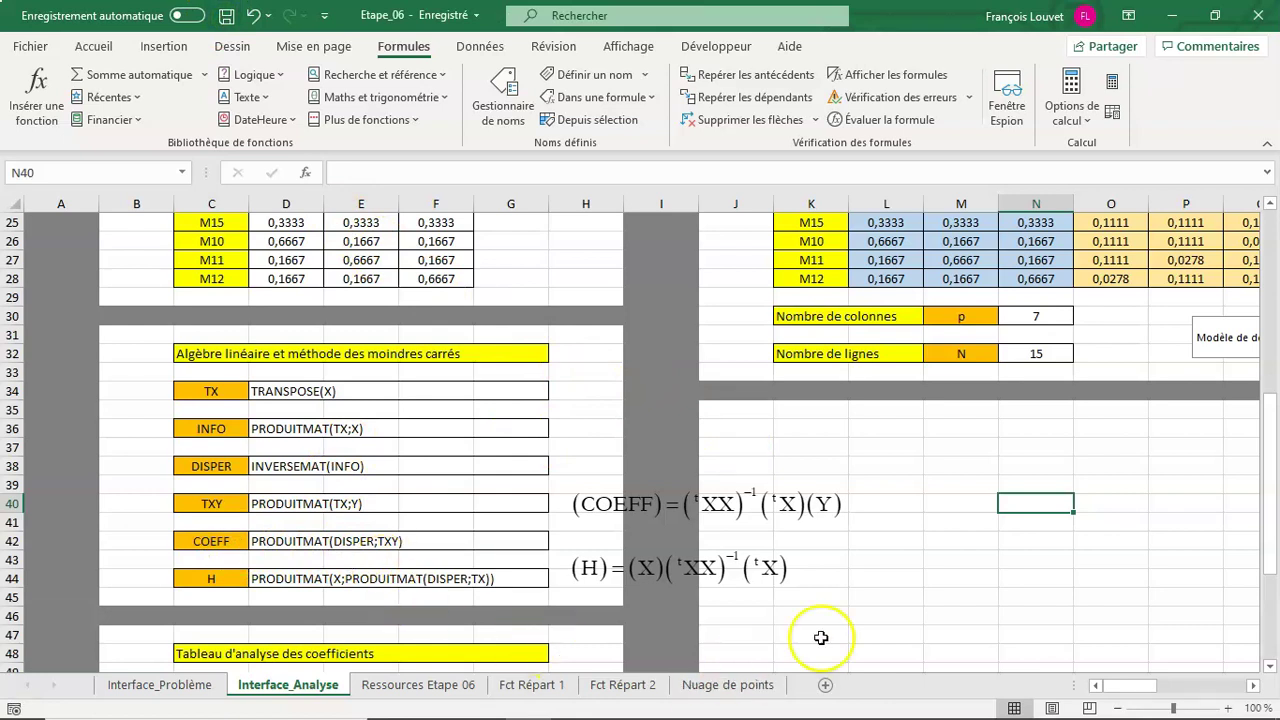
left_click_drag(939, 451, 938, 557)
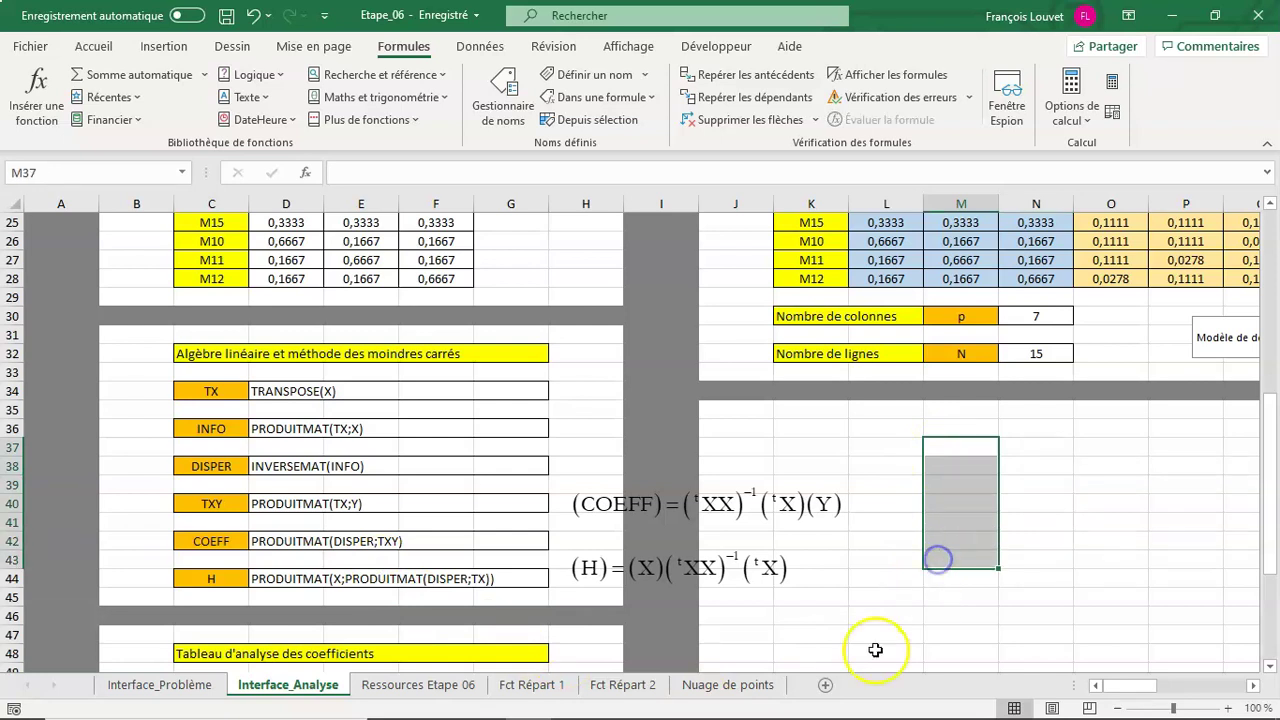
mouse_move(845, 710)
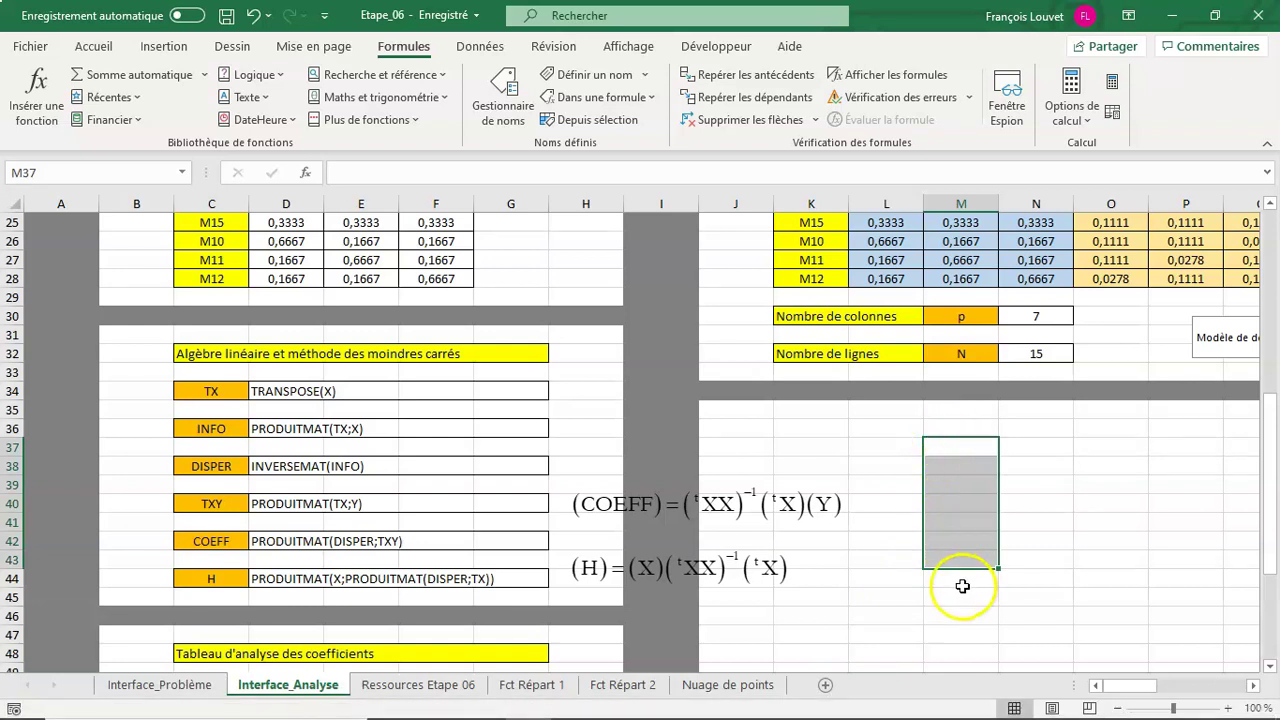
scroll(886, 620, "down", 1)
scroll(885, 590, "down", 1)
scroll(887, 566, "down", 1)
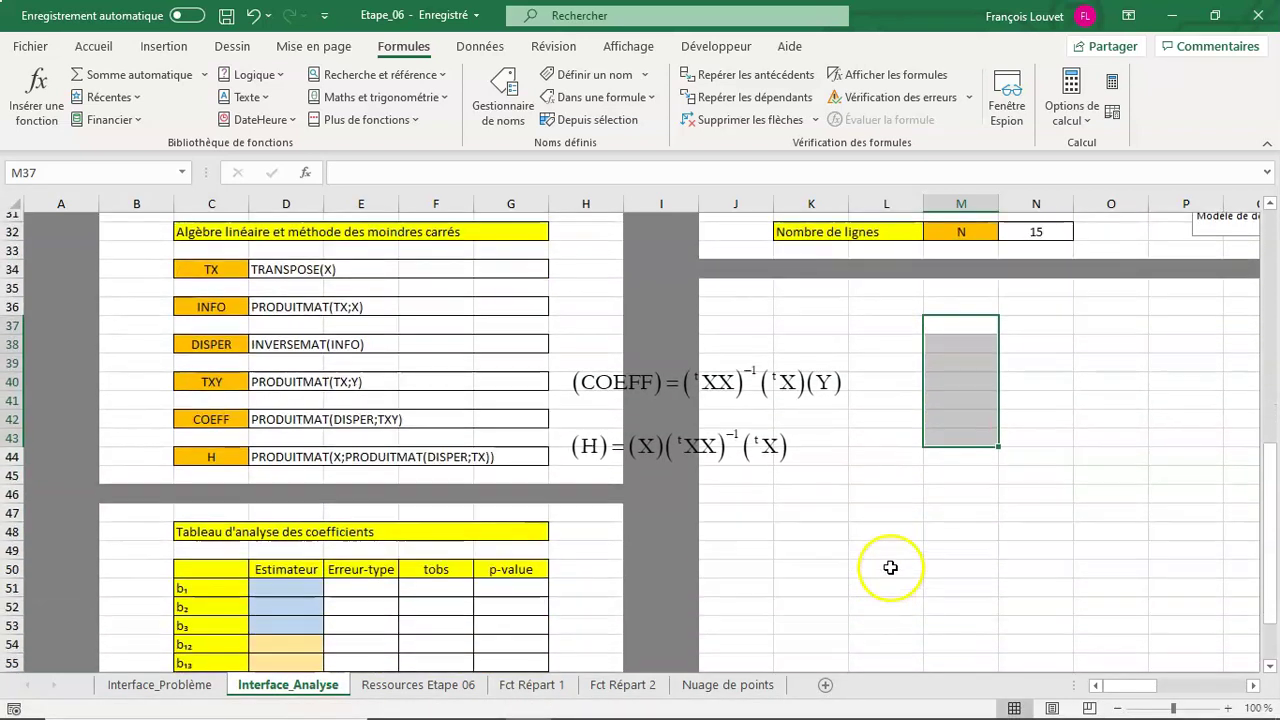
scroll(840, 505, "down", 1)
scroll(873, 476, "up", 1)
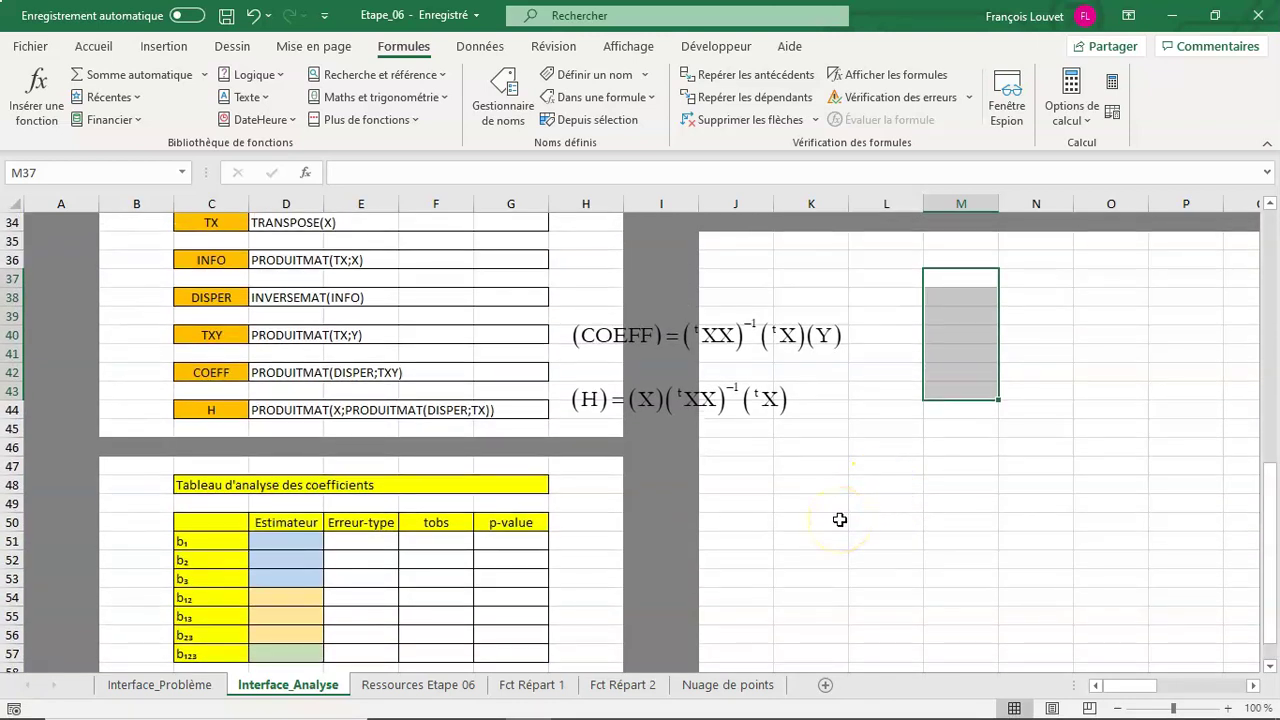
Enter =COEFF as an array formula in M37:M43, returning values 35,4945647 to 854,981818.
type("=")
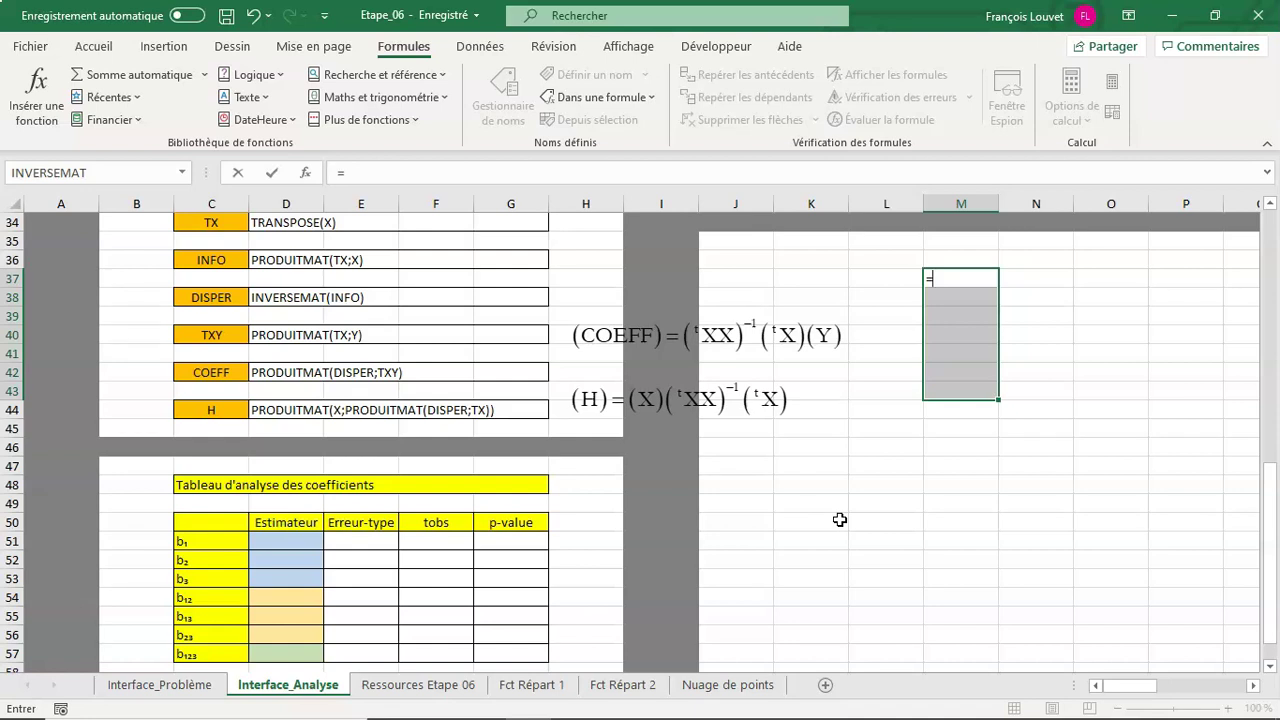
type("COEFF")
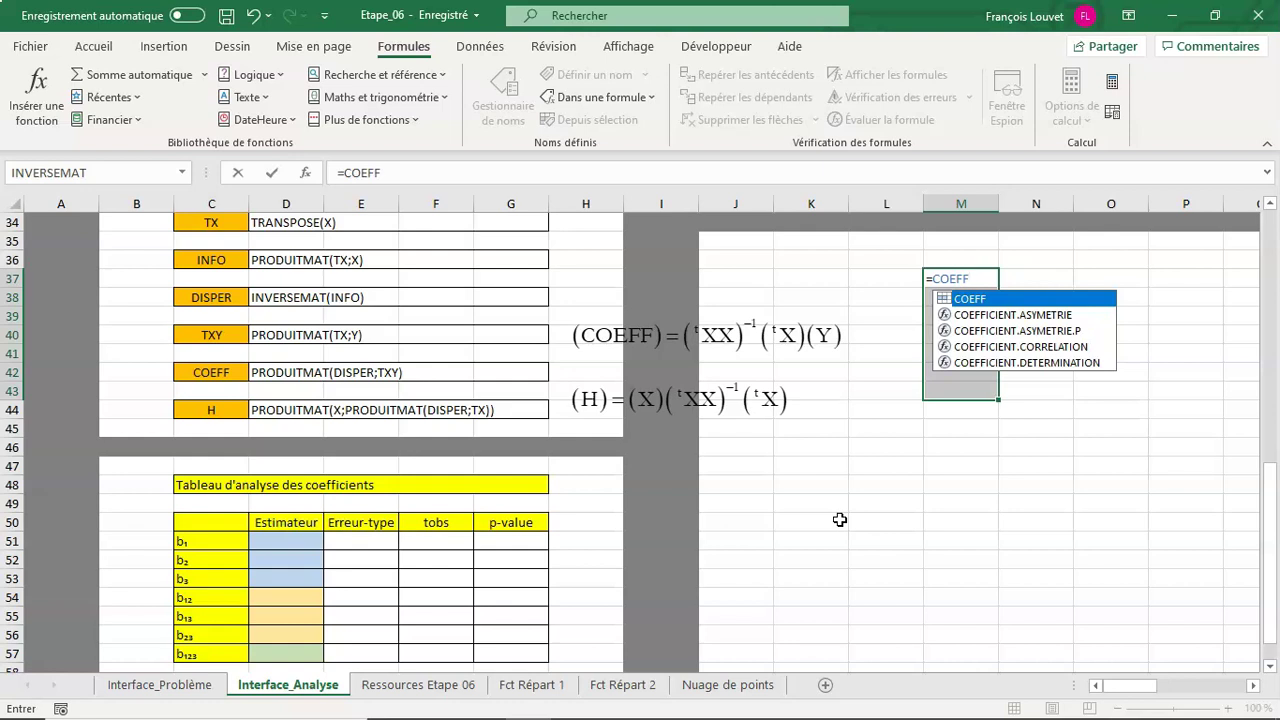
key("ctrl+shift+Return")
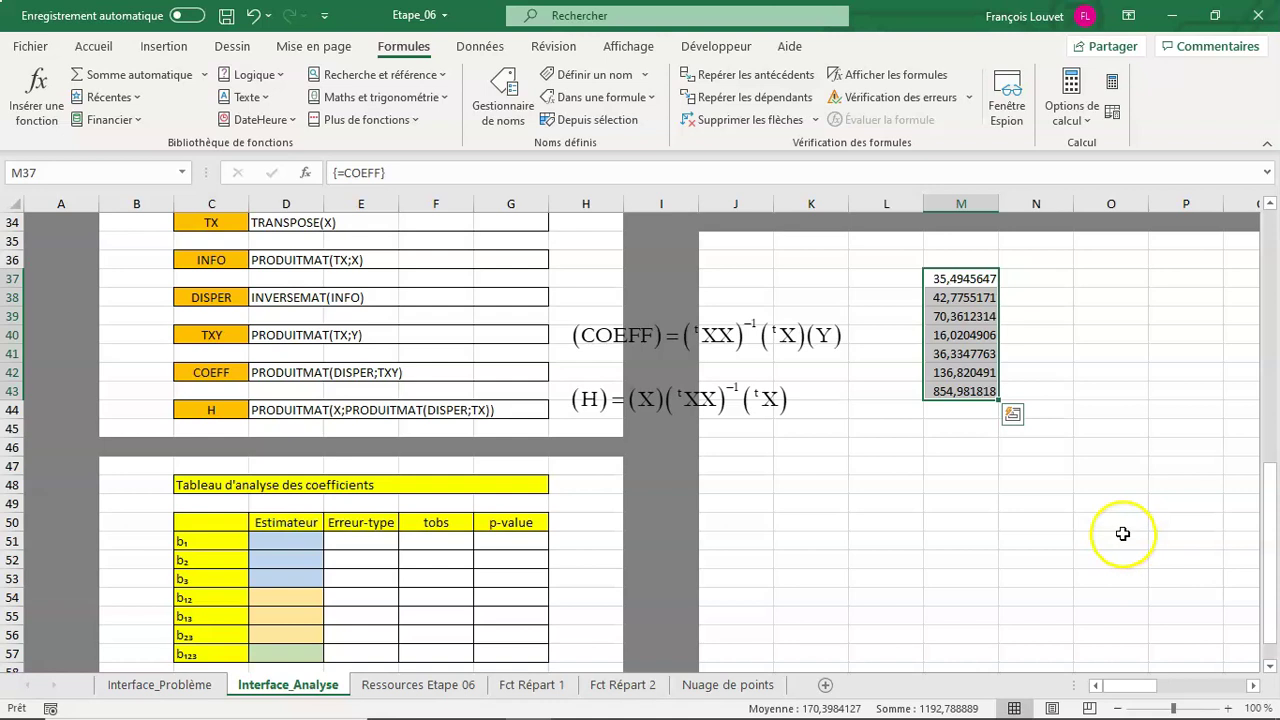
scroll(1129, 556, "up", 1)
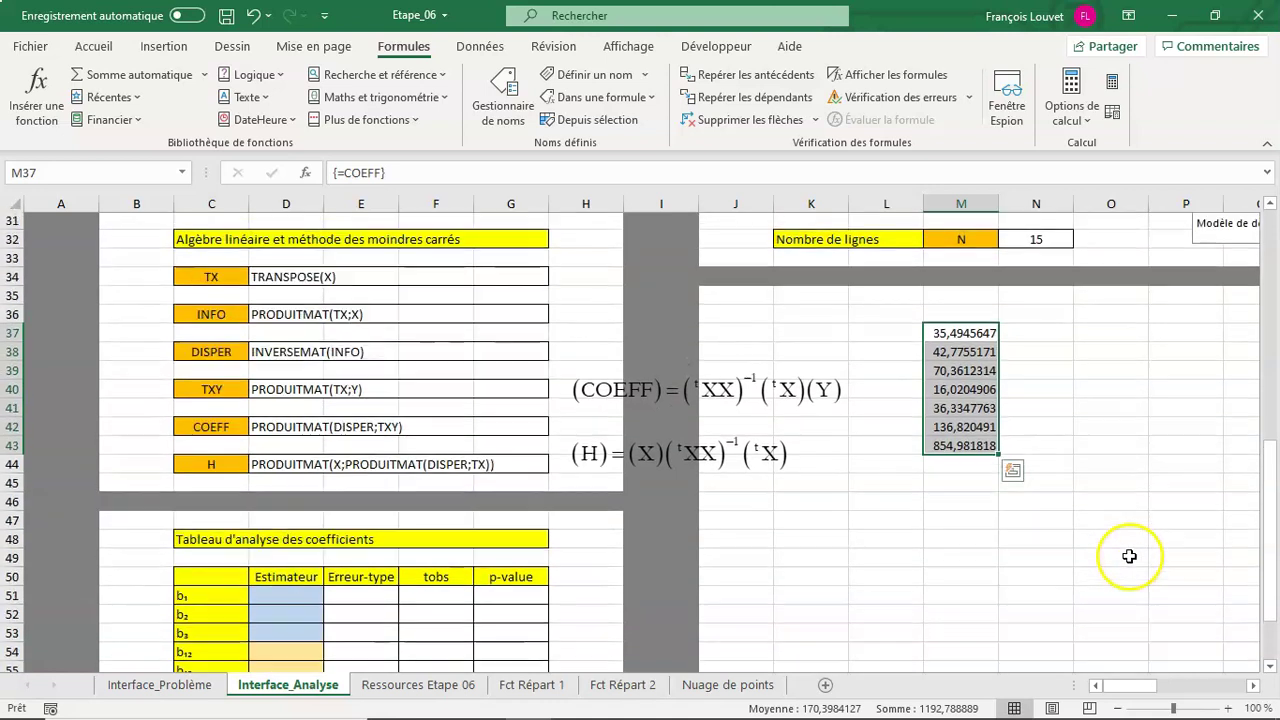
scroll(1129, 556, "up", 1)
left_click(1253, 686)
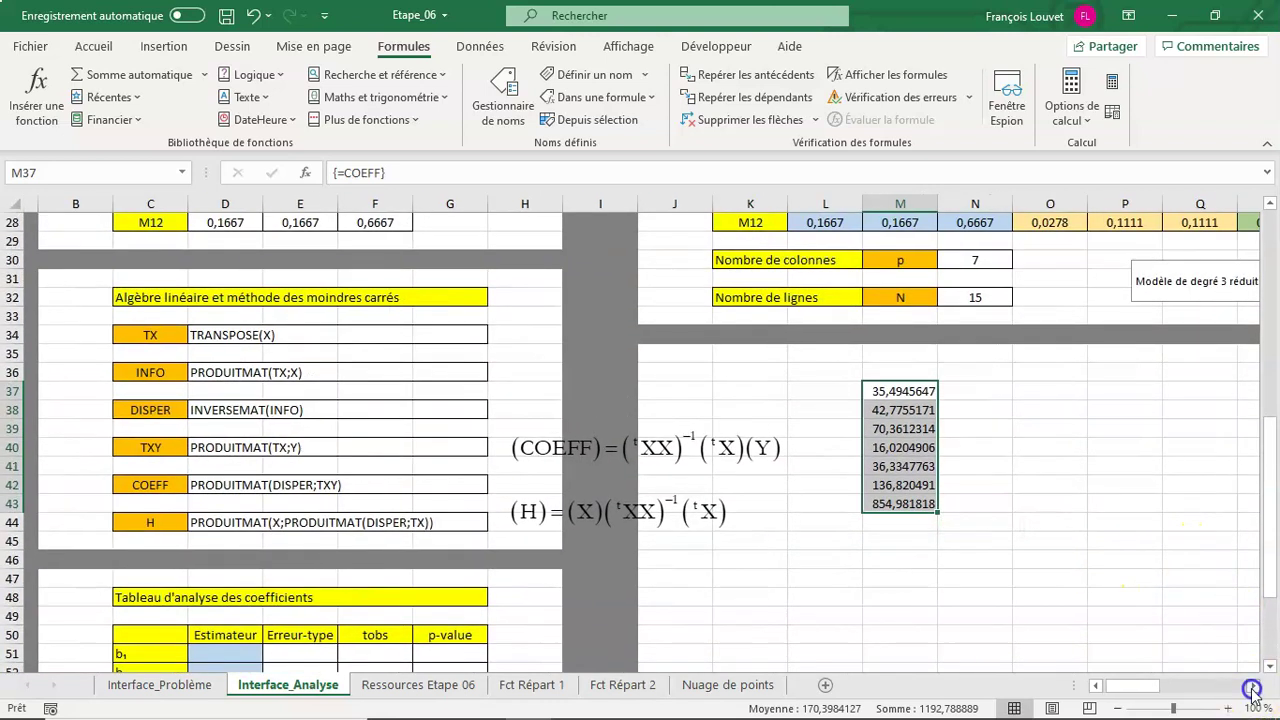
left_click(1253, 687)
Set the model combo box to Modèle de degré 2, then confirm M43 shows #N/A.
left_click(1120, 285)
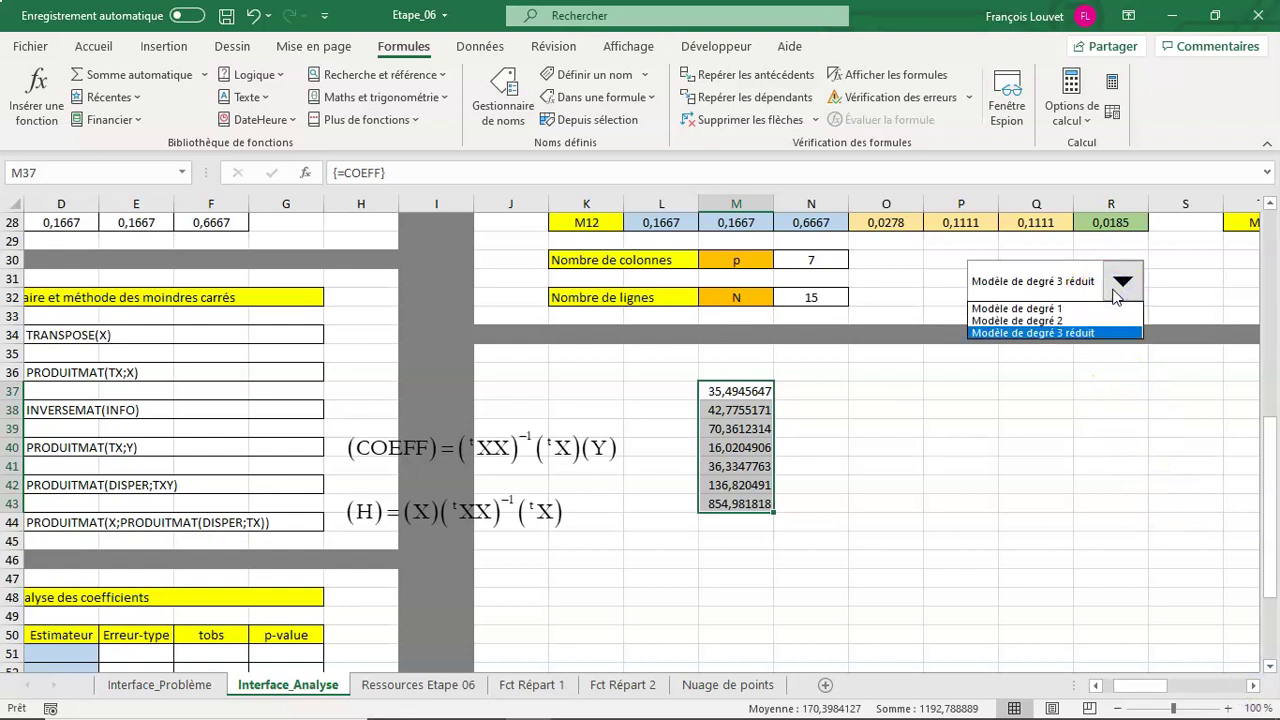
left_click(1095, 311)
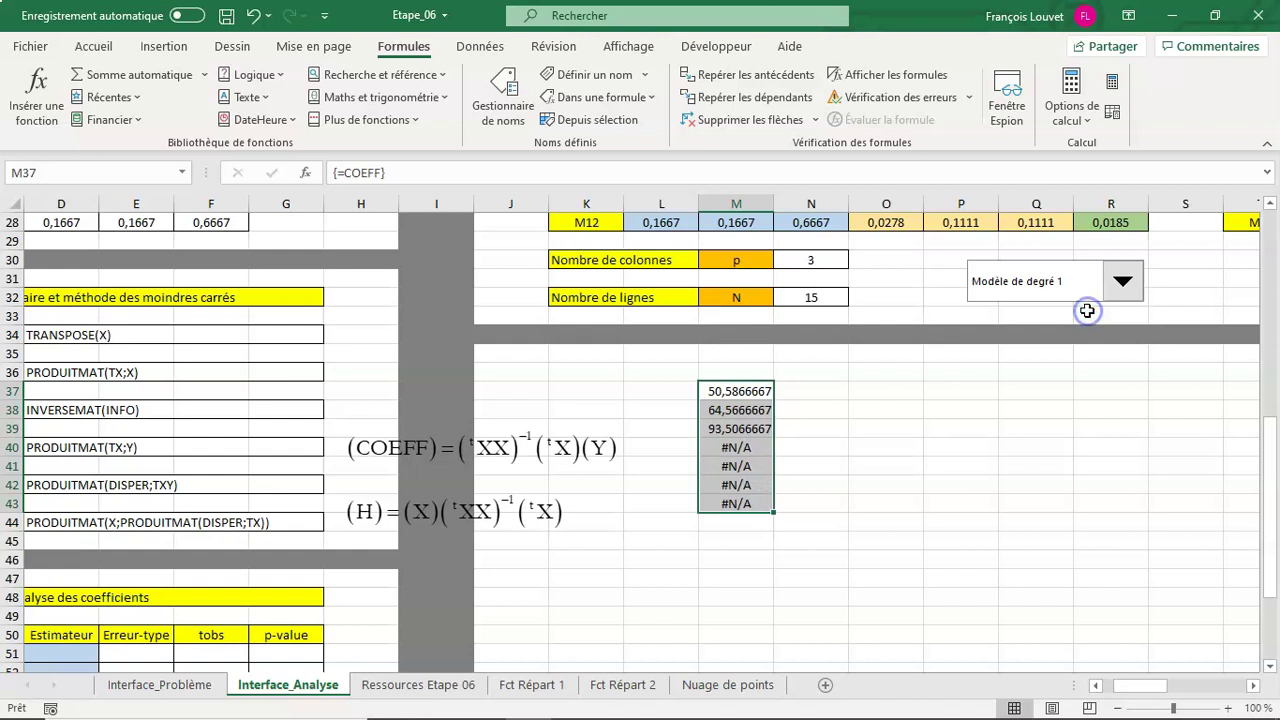
right_click(1085, 297)
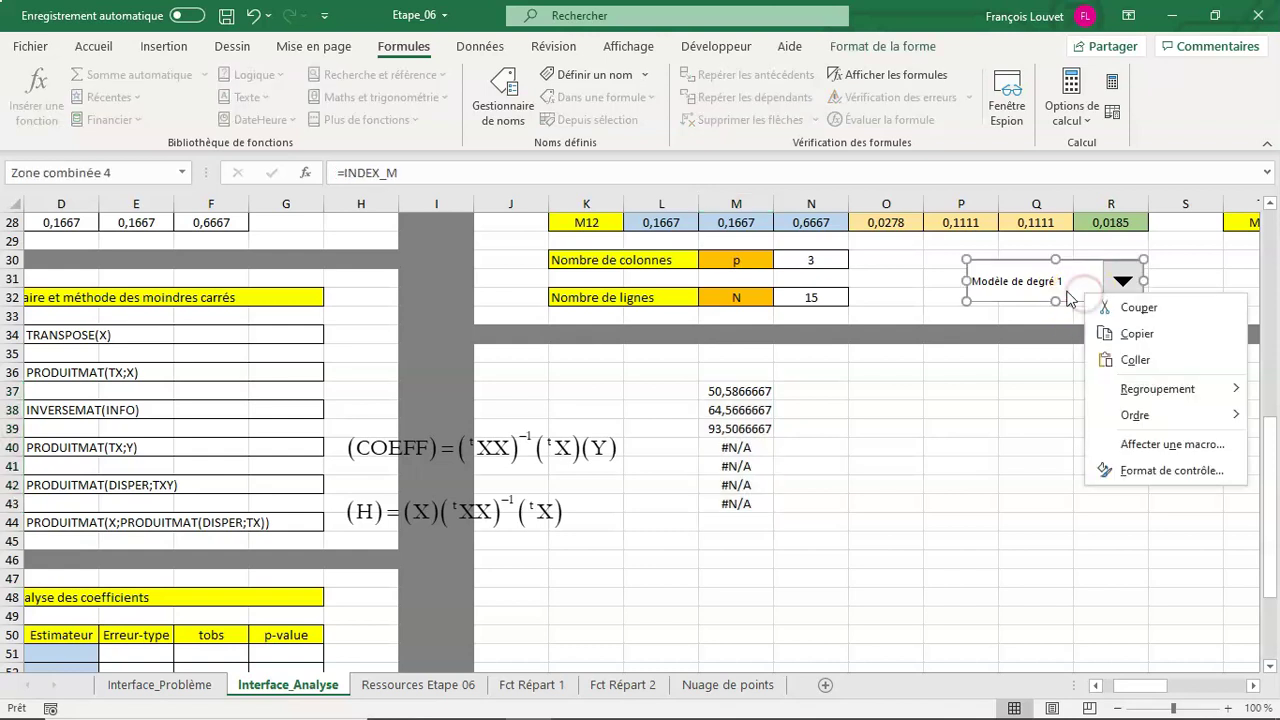
left_click(1067, 291)
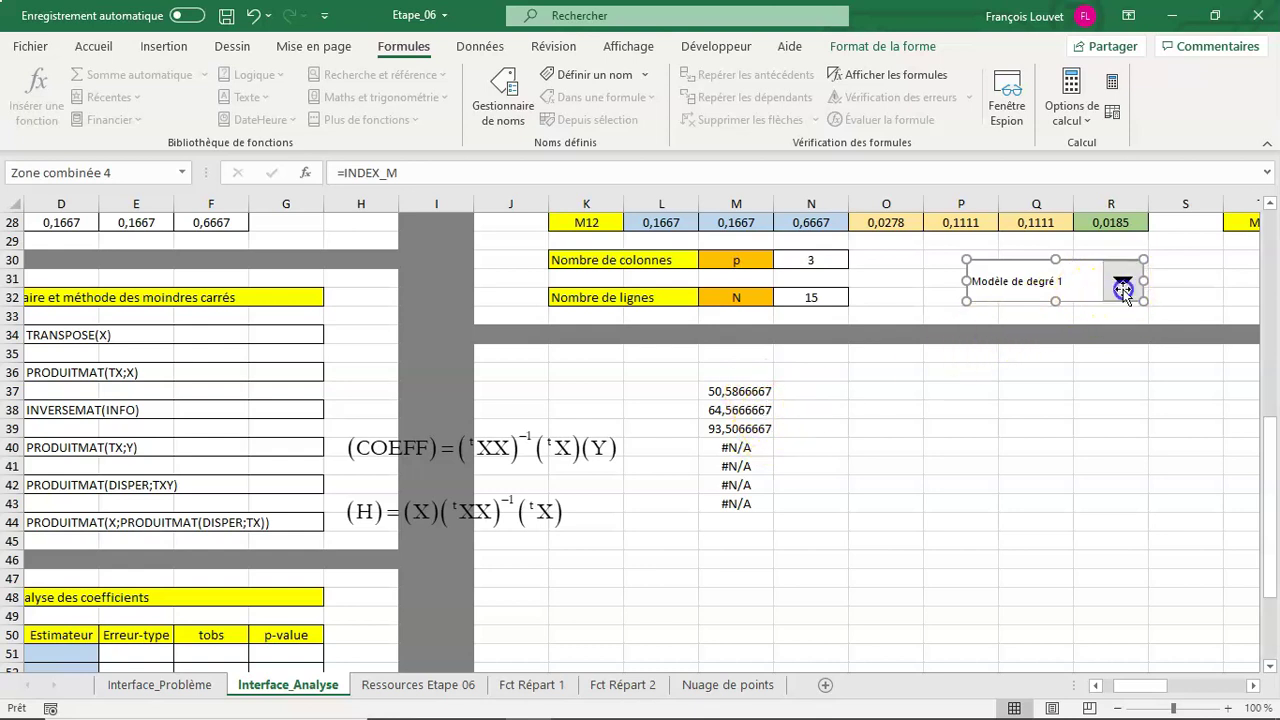
left_click(1112, 408)
left_click(1121, 283)
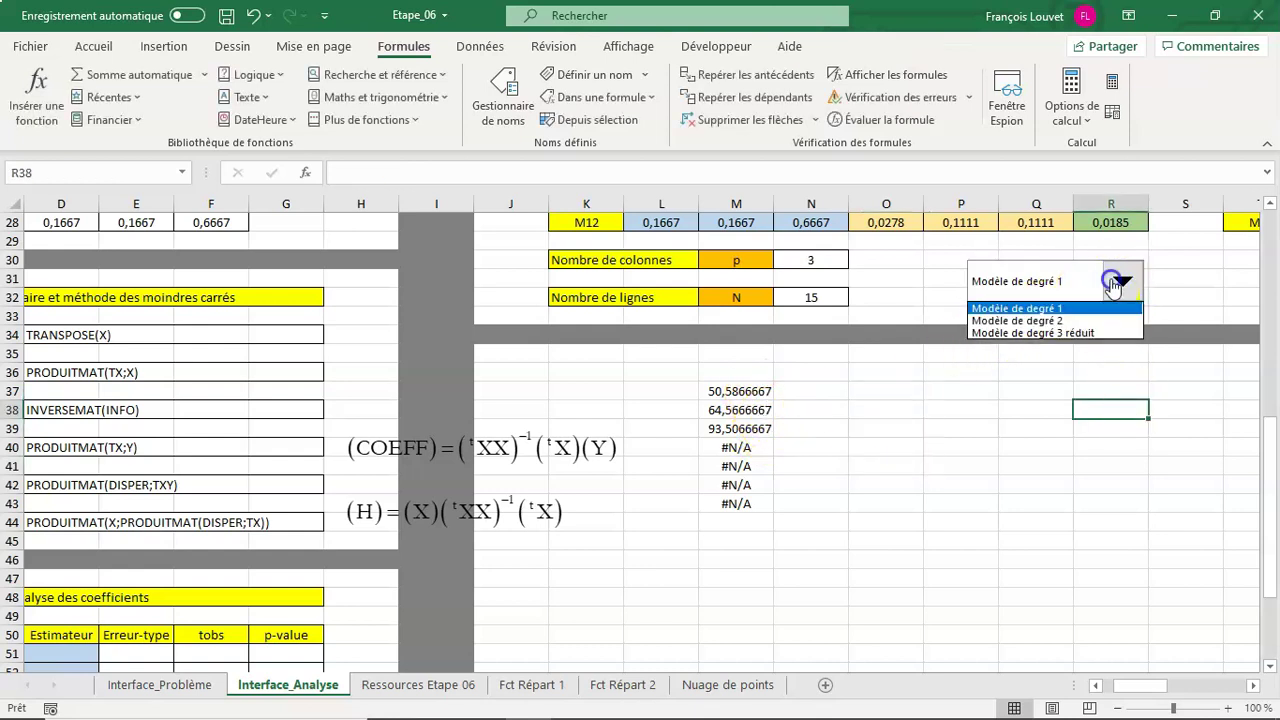
left_click(1075, 320)
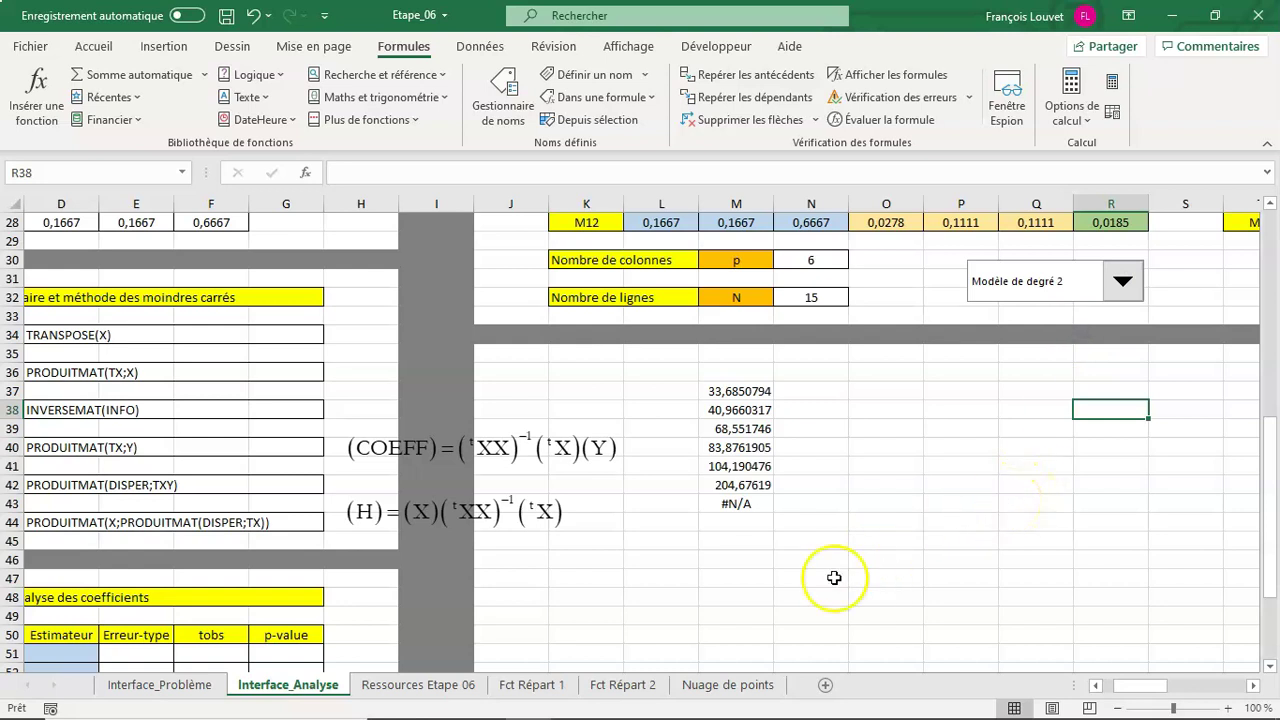
left_click(737, 502)
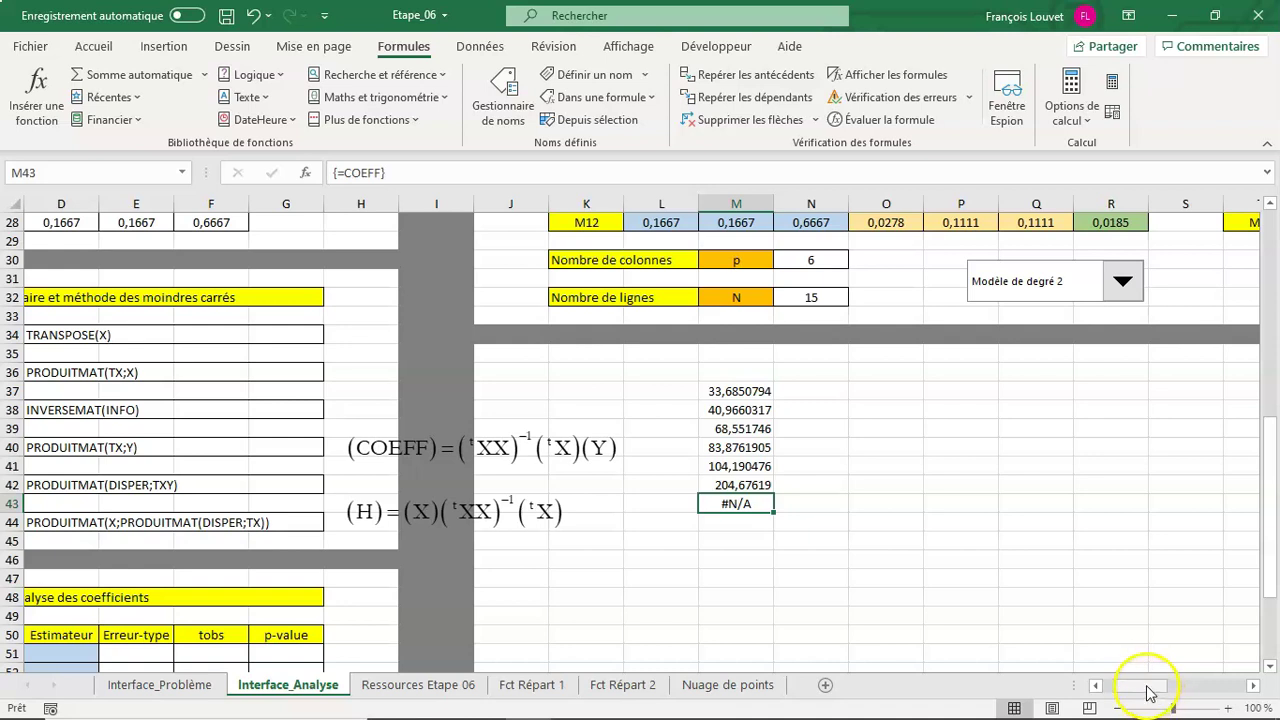
left_click_drag(1150, 686, 1090, 686)
scroll(910, 640, "down", 2)
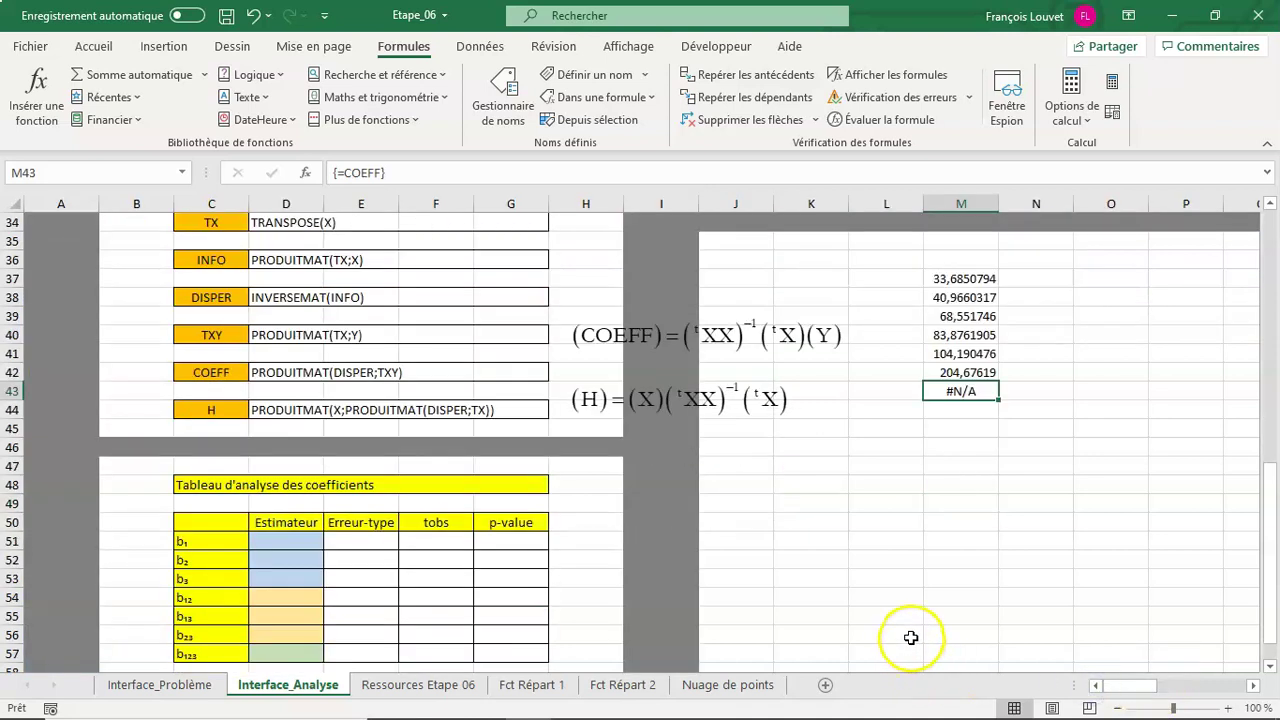
scroll(930, 627, "down", 1)
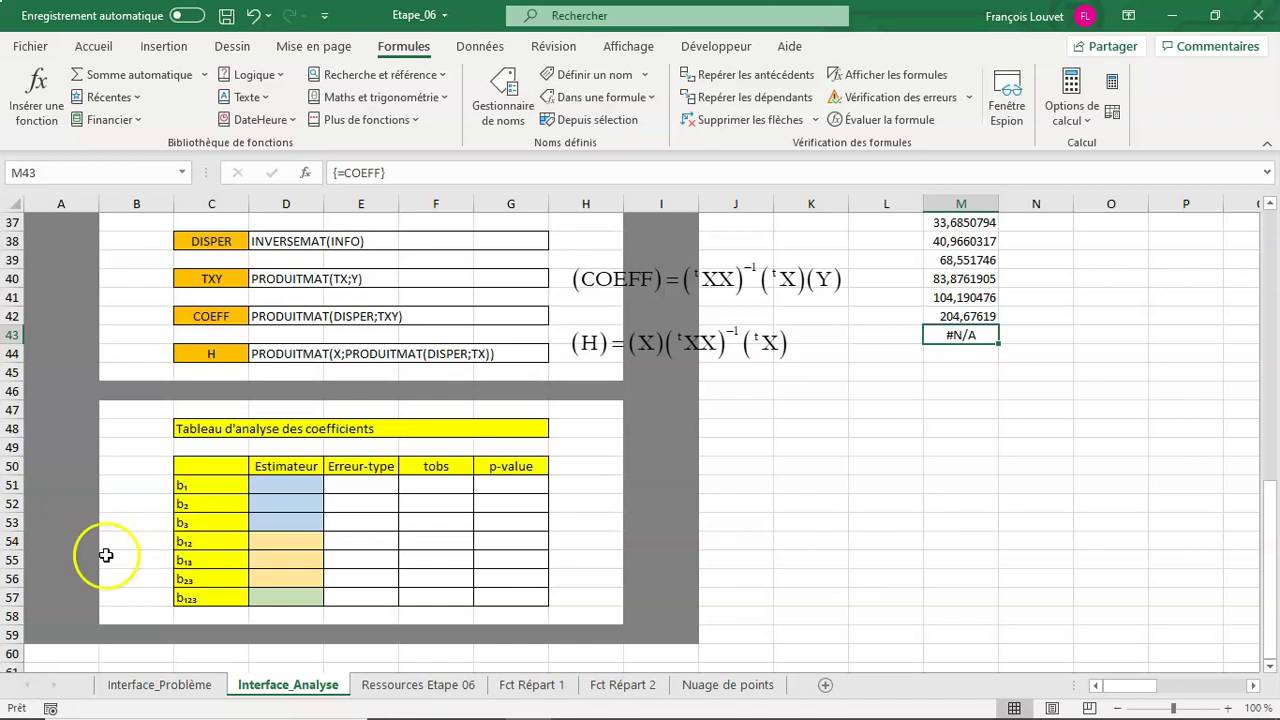
Enter =INDEX(COEFF;1) in the b₁ estimator cell D51 via Insert Function.
left_click(301, 488)
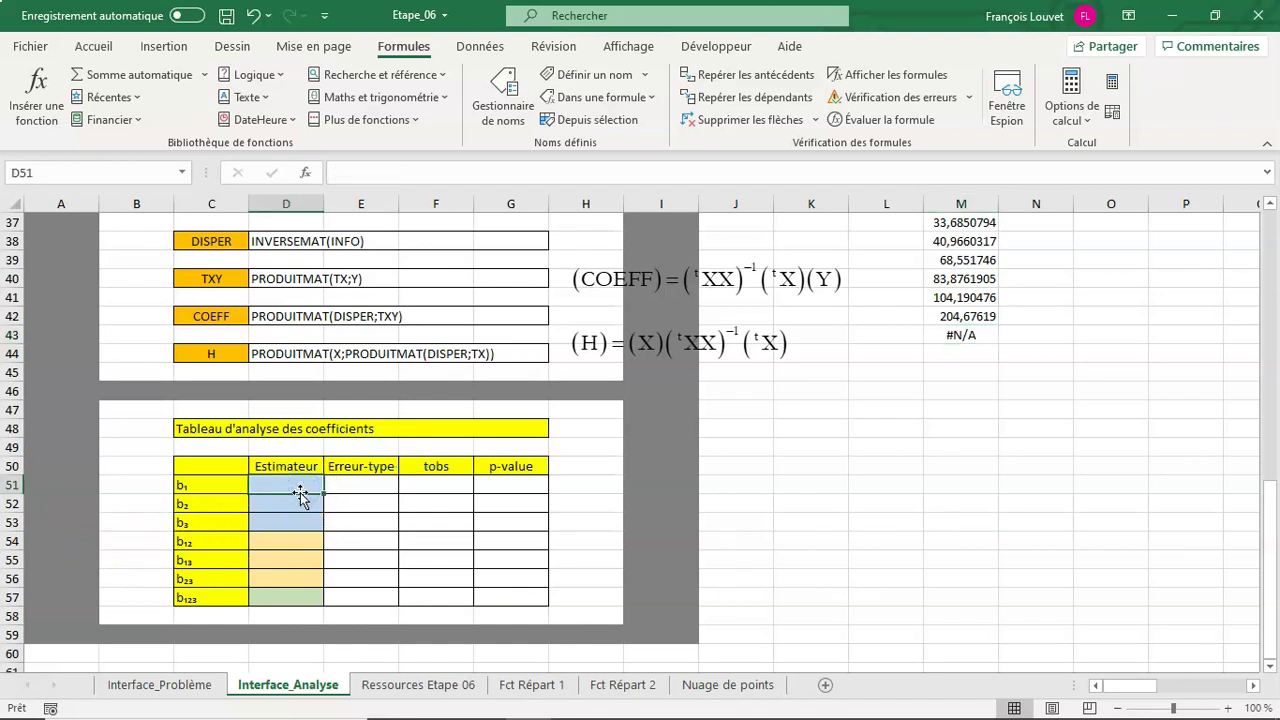
scroll(910, 350, "up", 1)
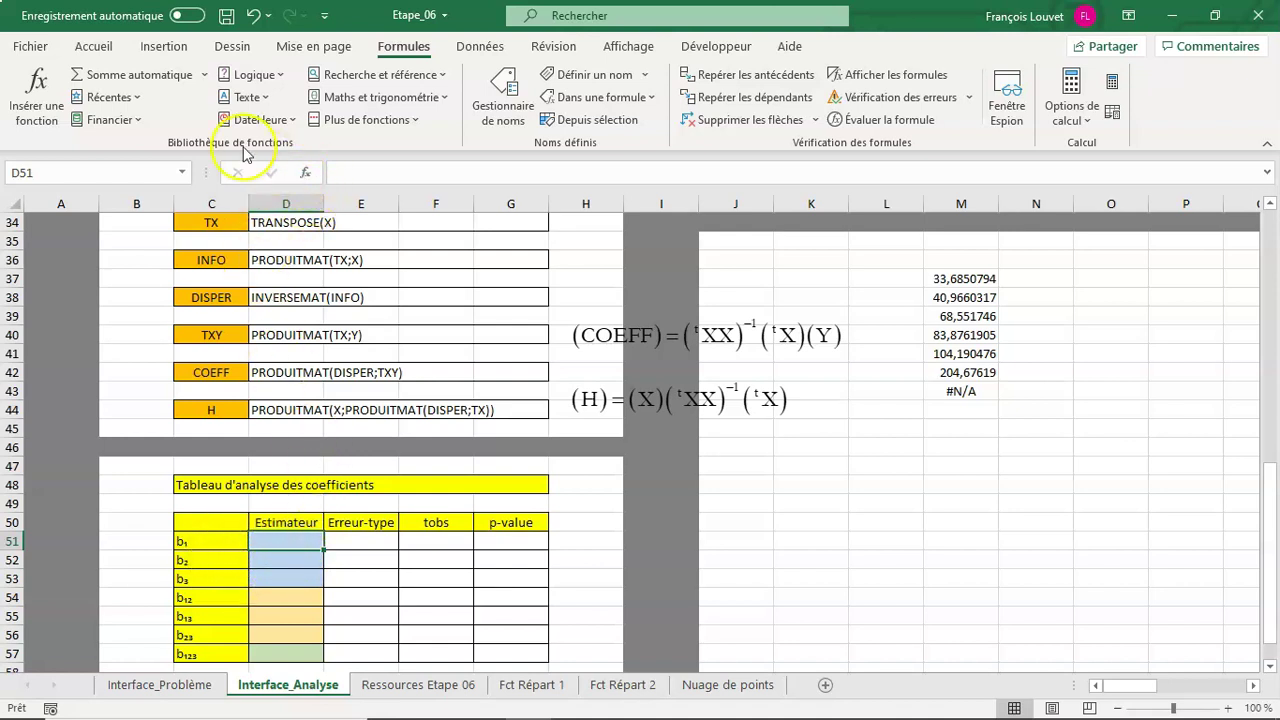
left_click(37, 80)
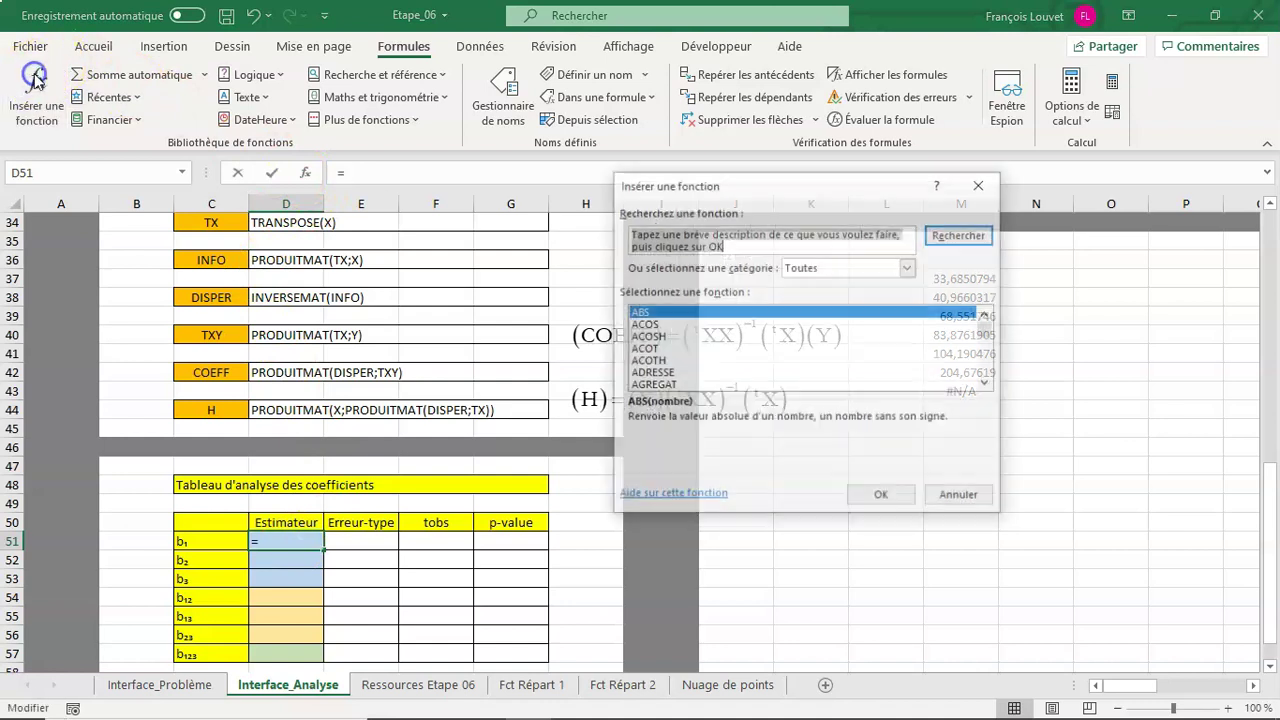
left_click(655, 361)
type("in")
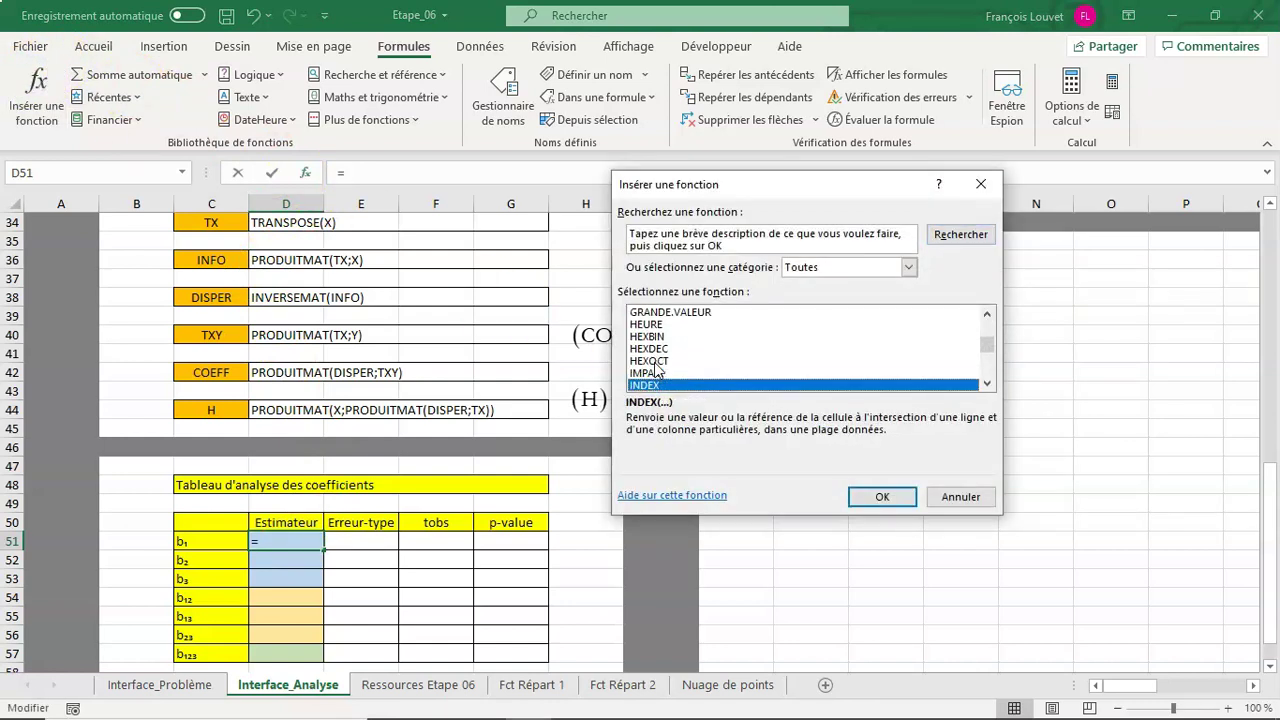
left_click(882, 497)
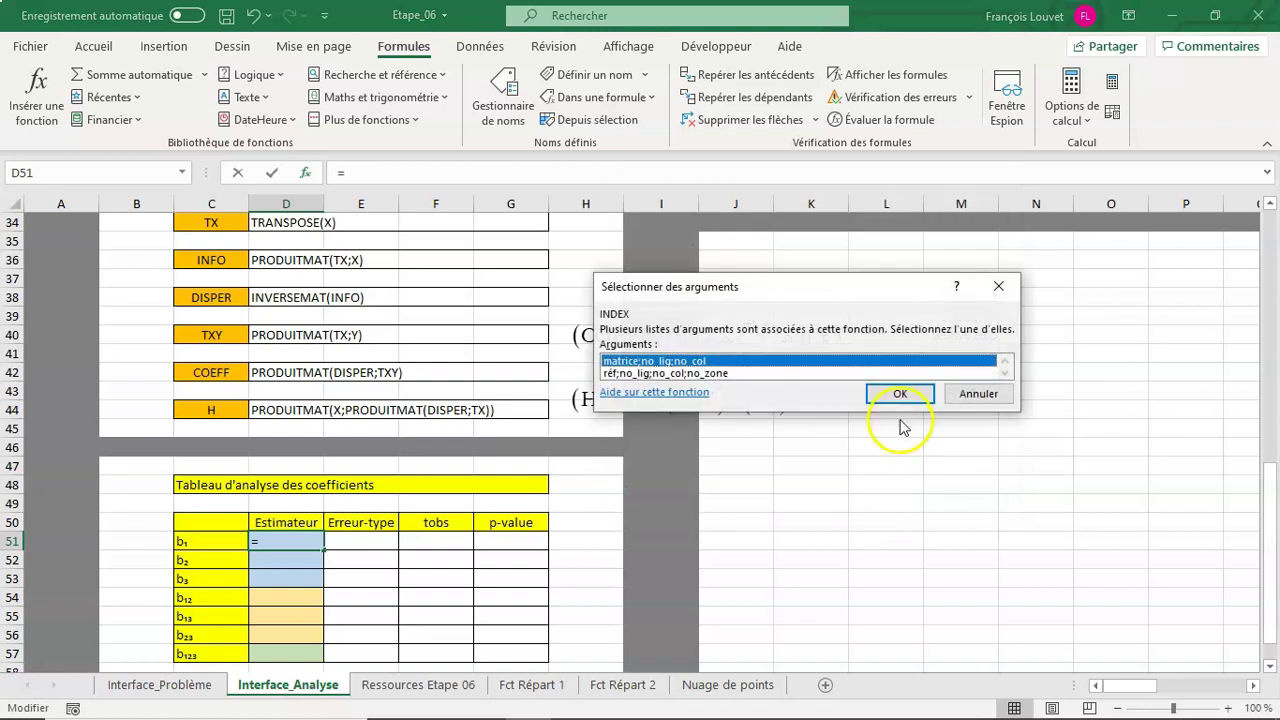
left_click(895, 396)
type("COEFF")
key("Tab")
type("1")
key("Return")
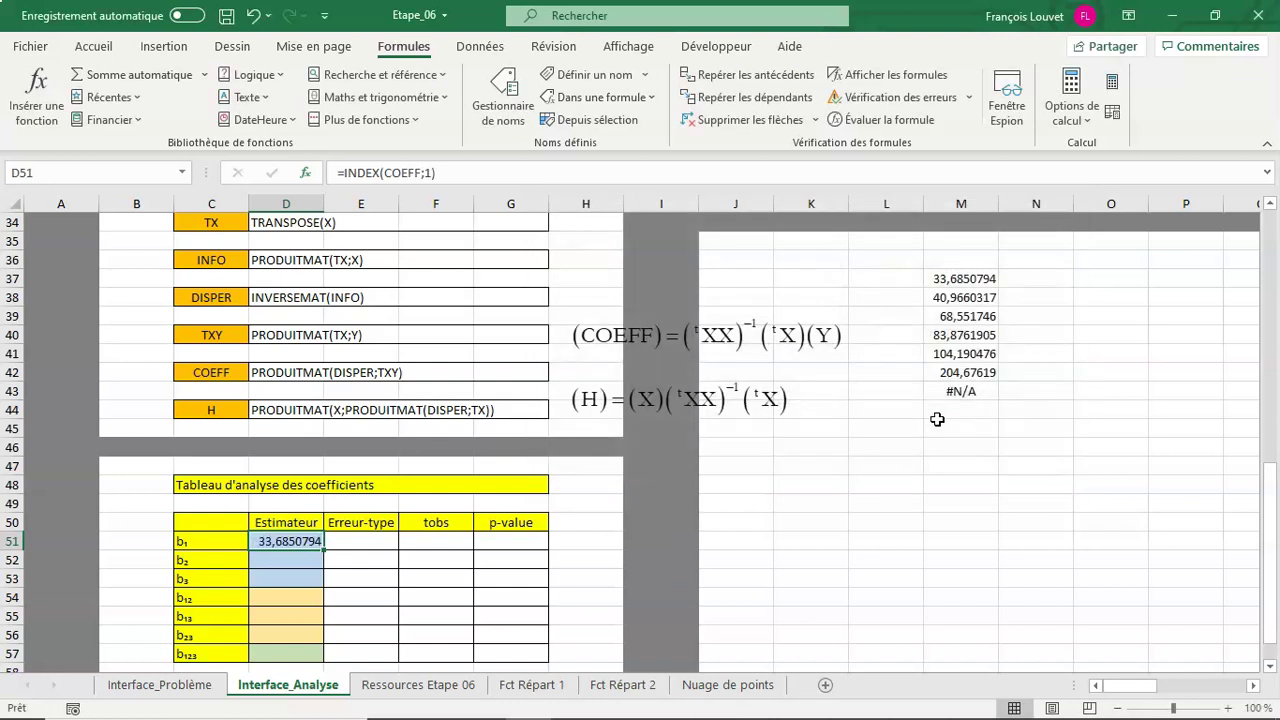
Centre the b₁ estimate in D51.
left_click(93, 46)
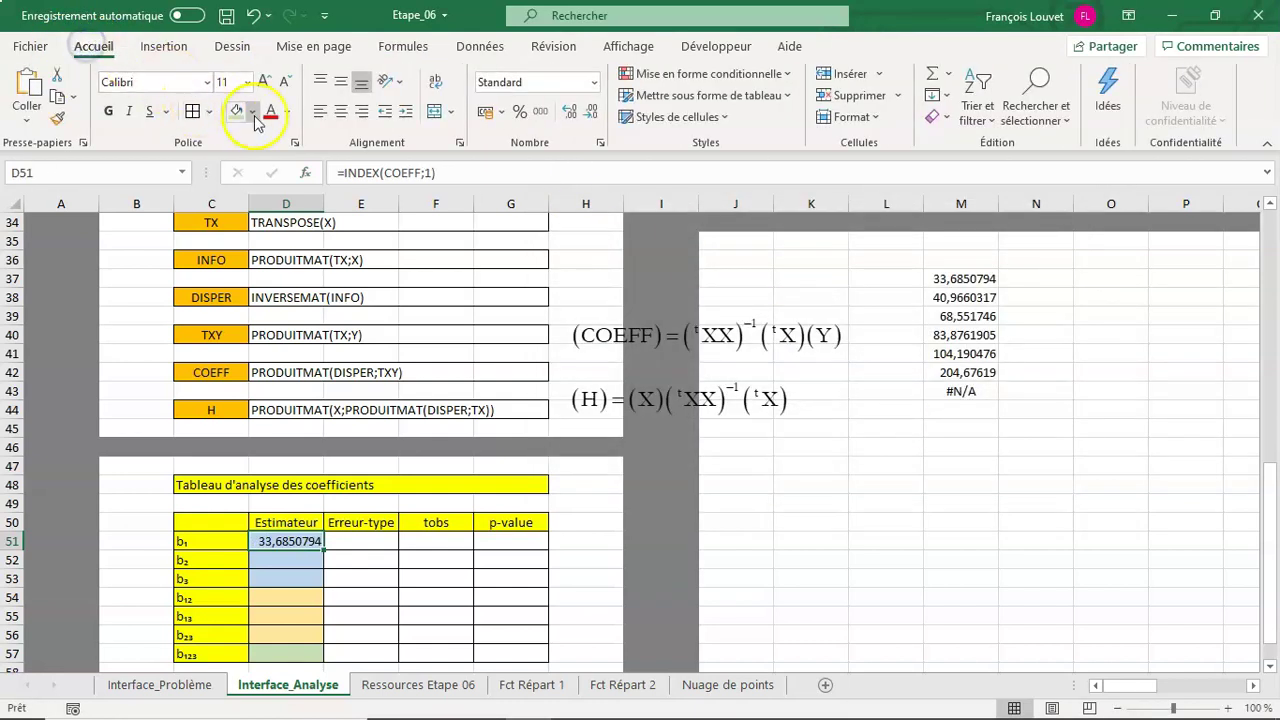
left_click(341, 111)
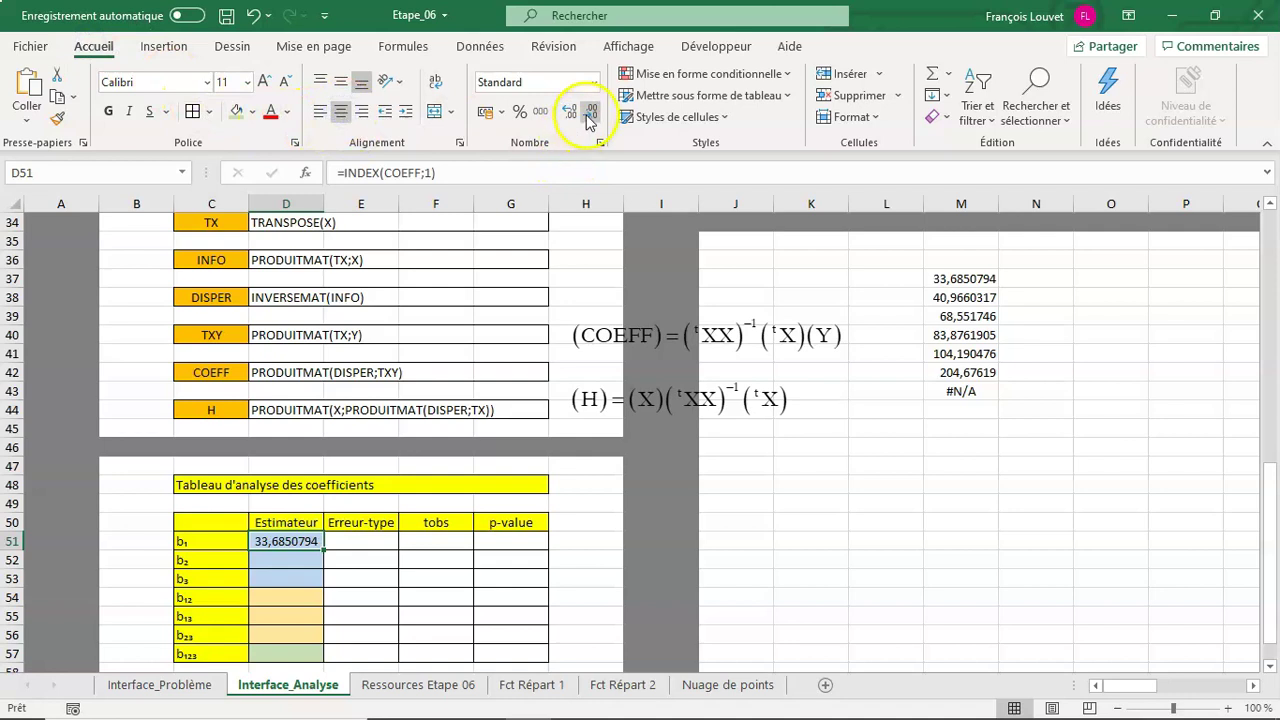
left_click(313, 557)
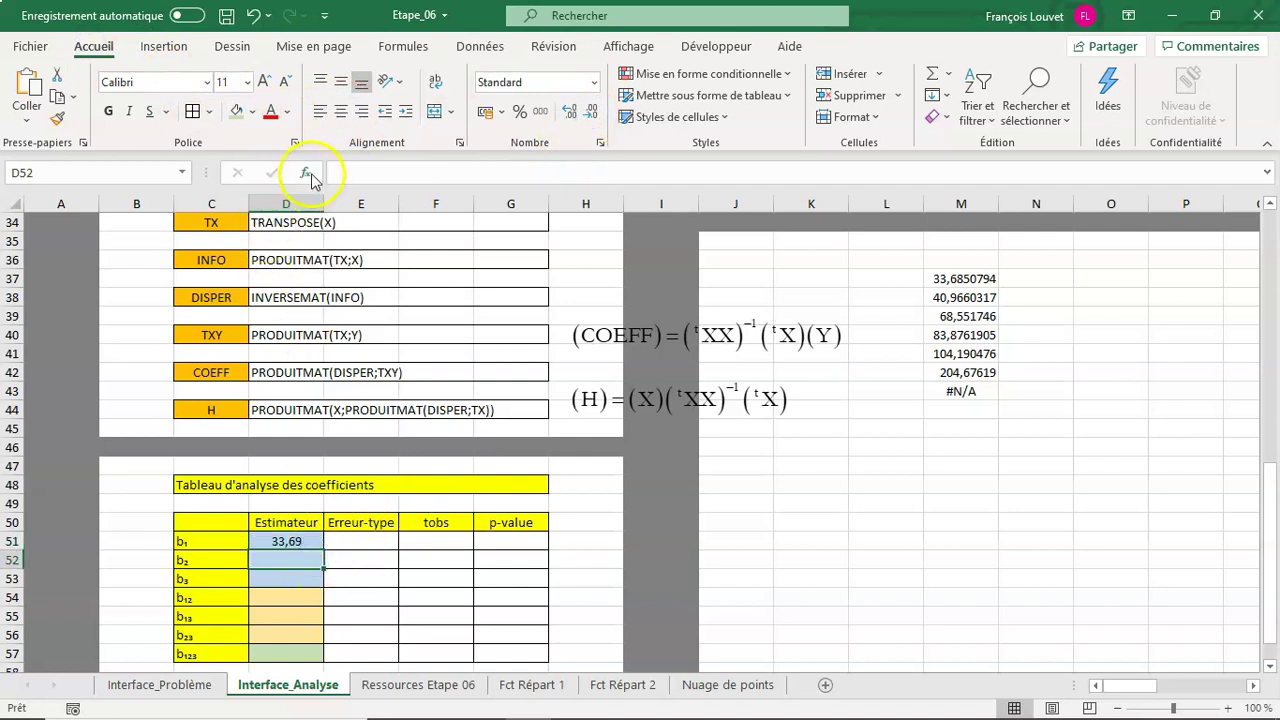
Enter =INDEX(COEFF;2) in D52, giving 40,9660317 for b₂.
left_click(308, 174)
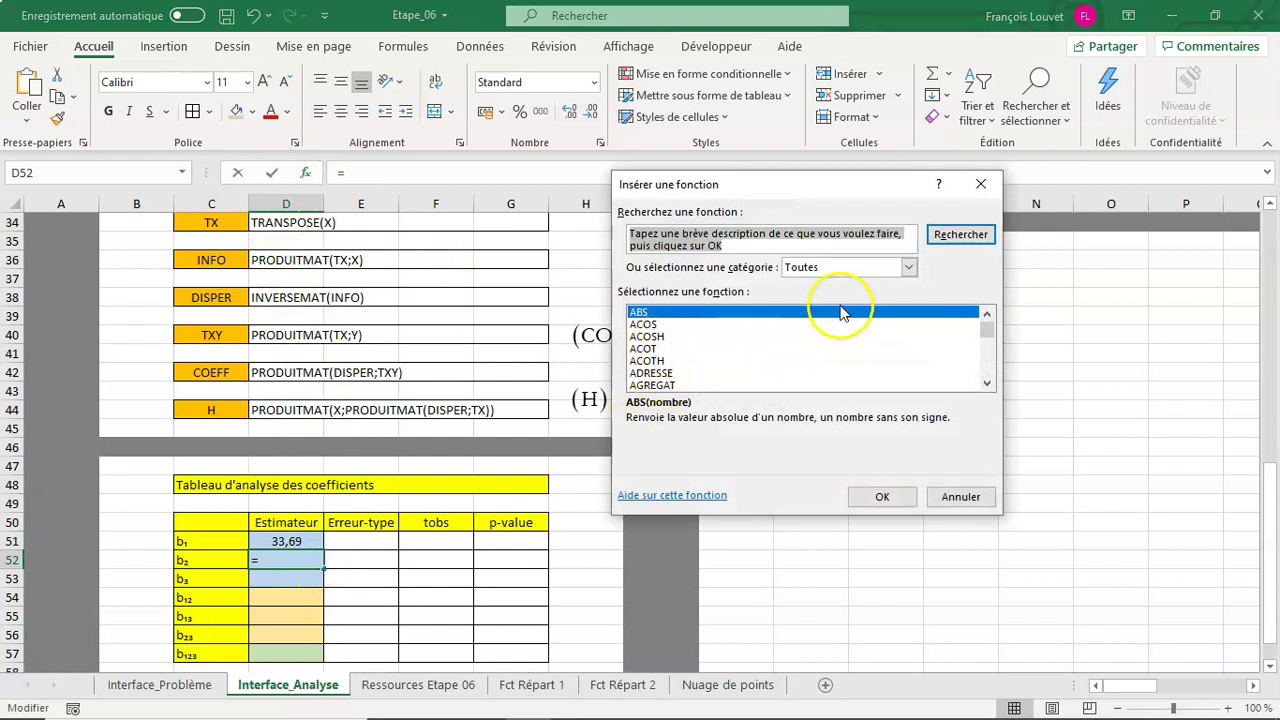
left_click(830, 267)
left_click(820, 281)
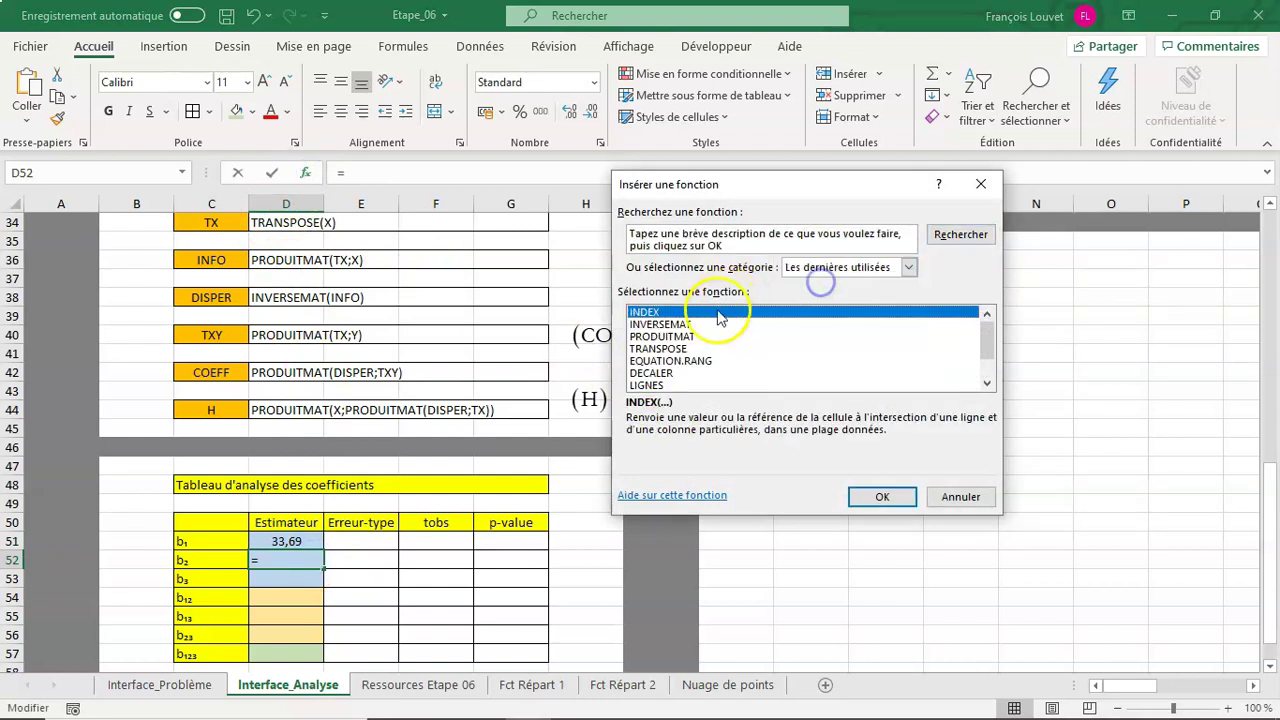
left_click(876, 497)
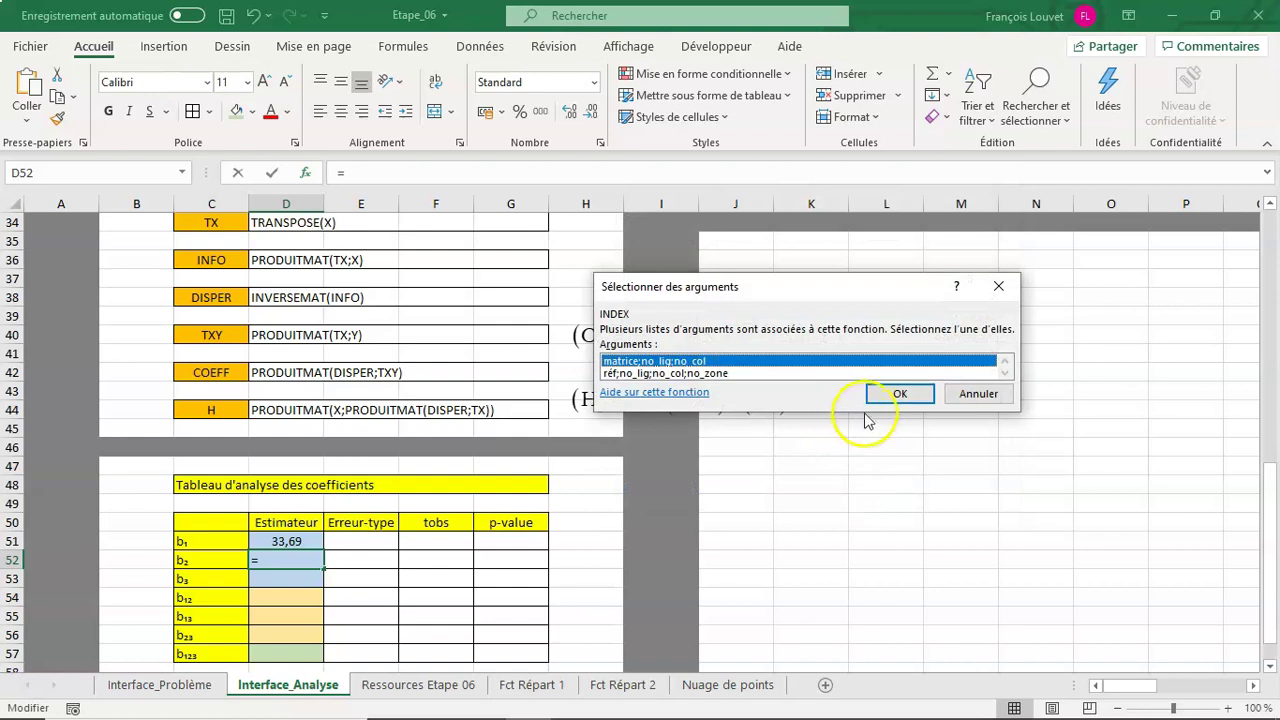
left_click(888, 394)
type("COEFF")
key("Tab")
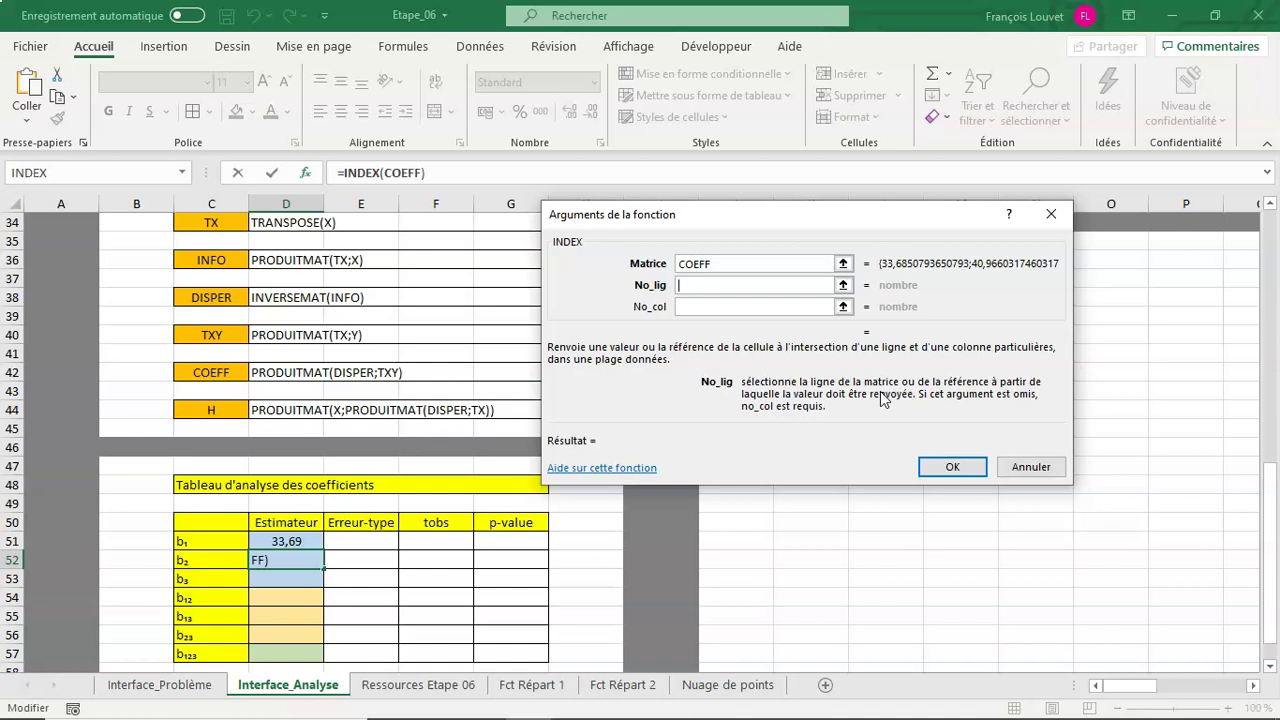
type("2")
key("Return")
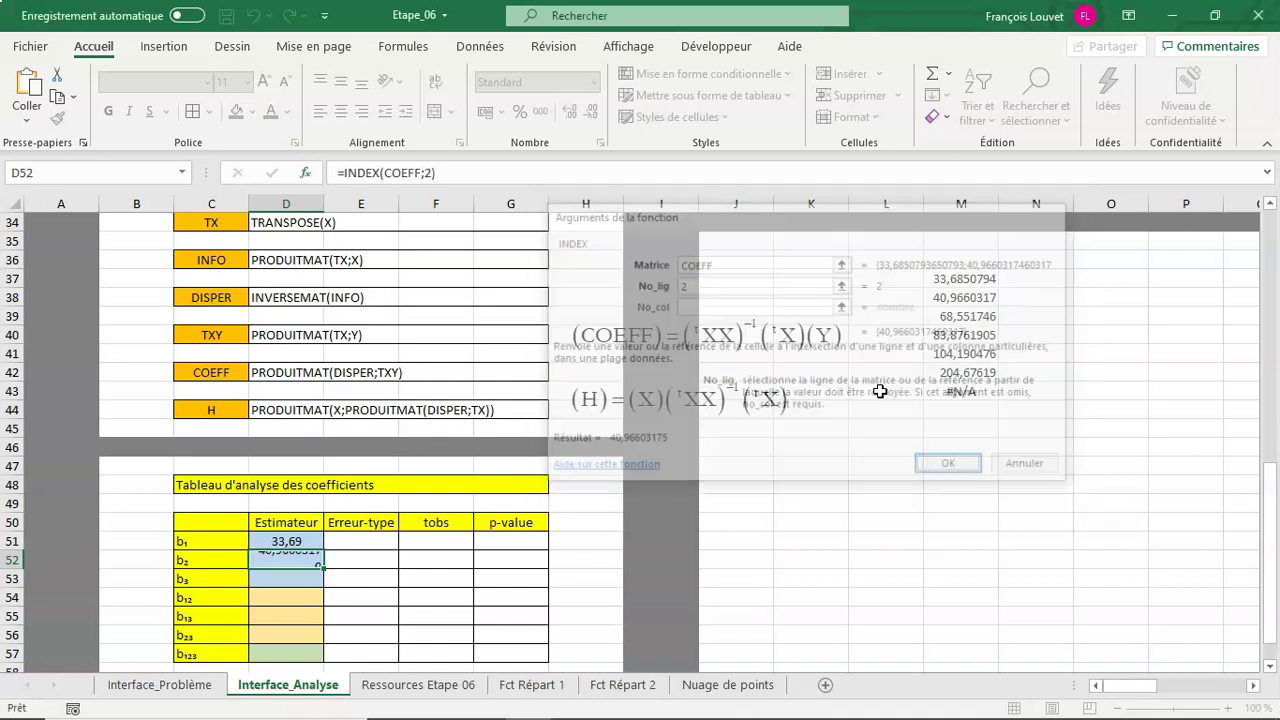
Enter =INDEX(COEFF;3) in D53, giving 68,551746 for b₃.
left_click(315, 573)
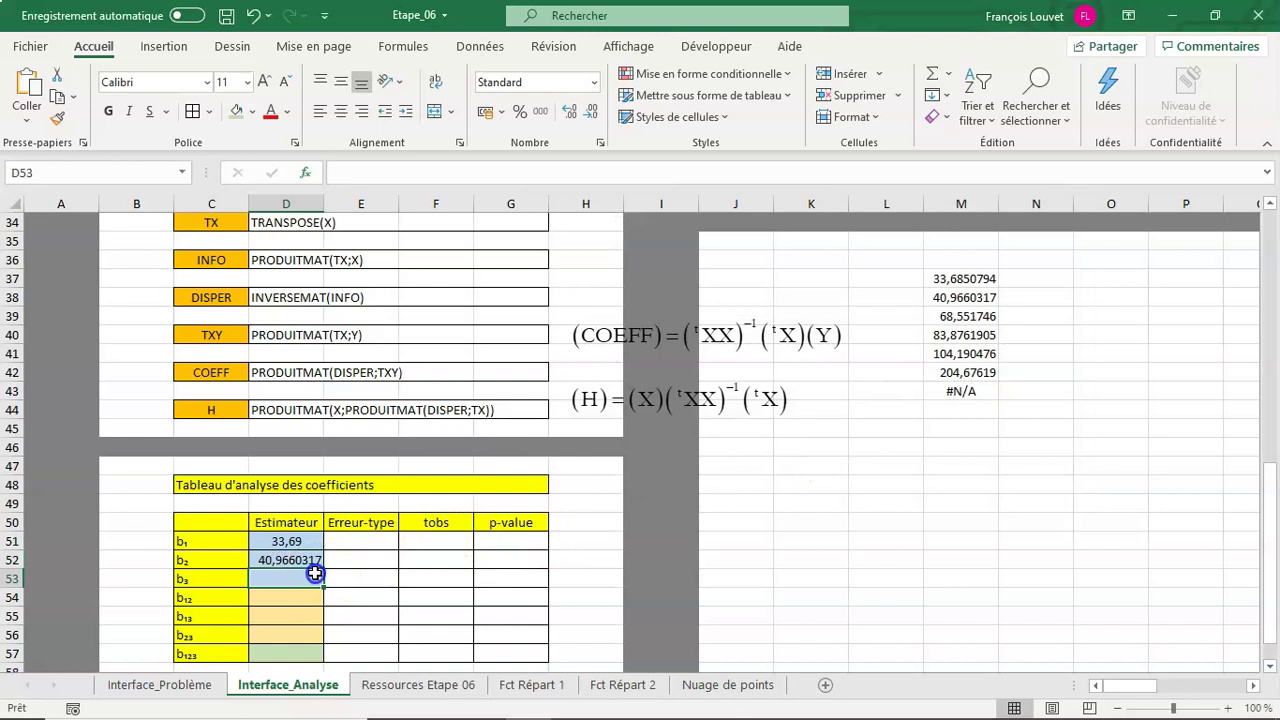
left_click(305, 172)
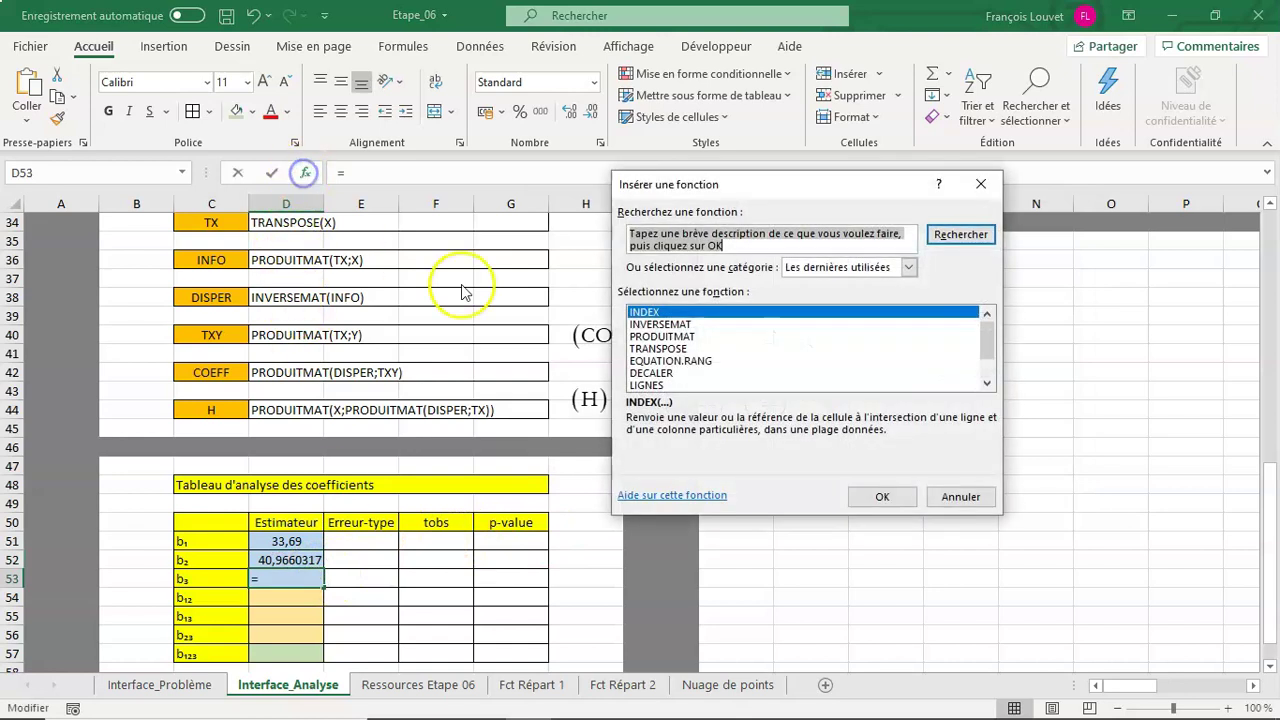
left_click(872, 492)
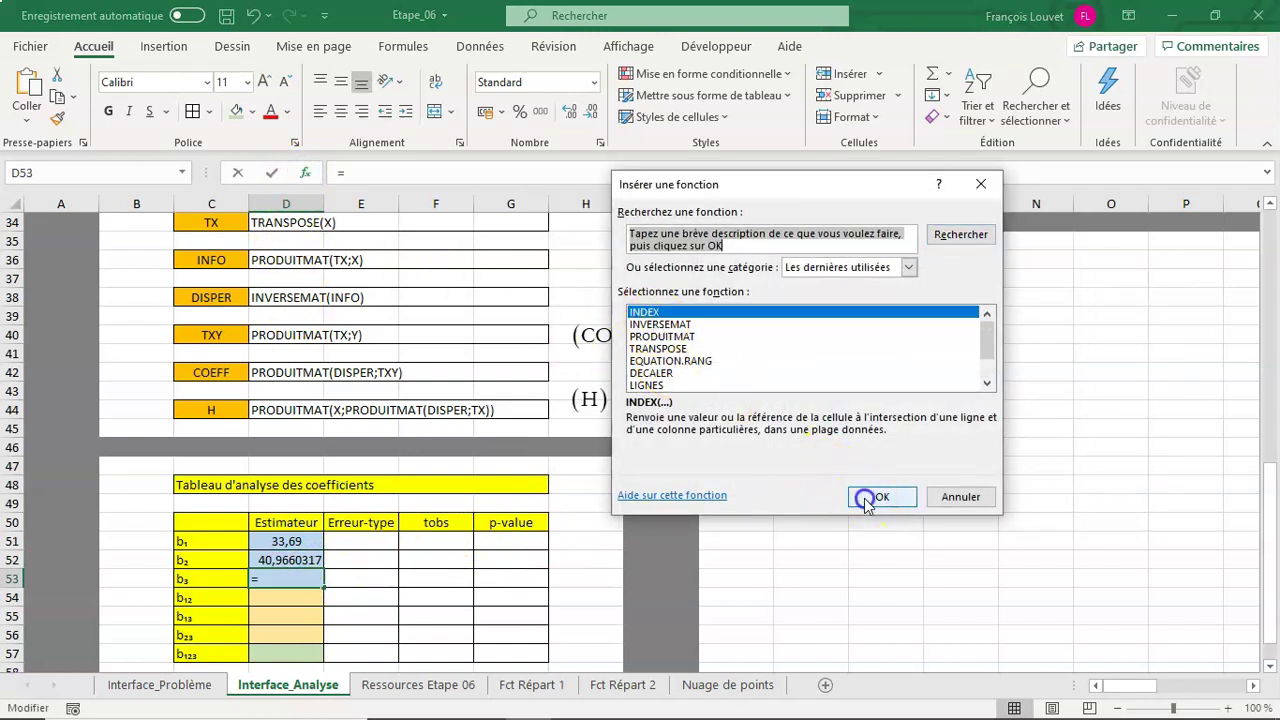
left_click(887, 395)
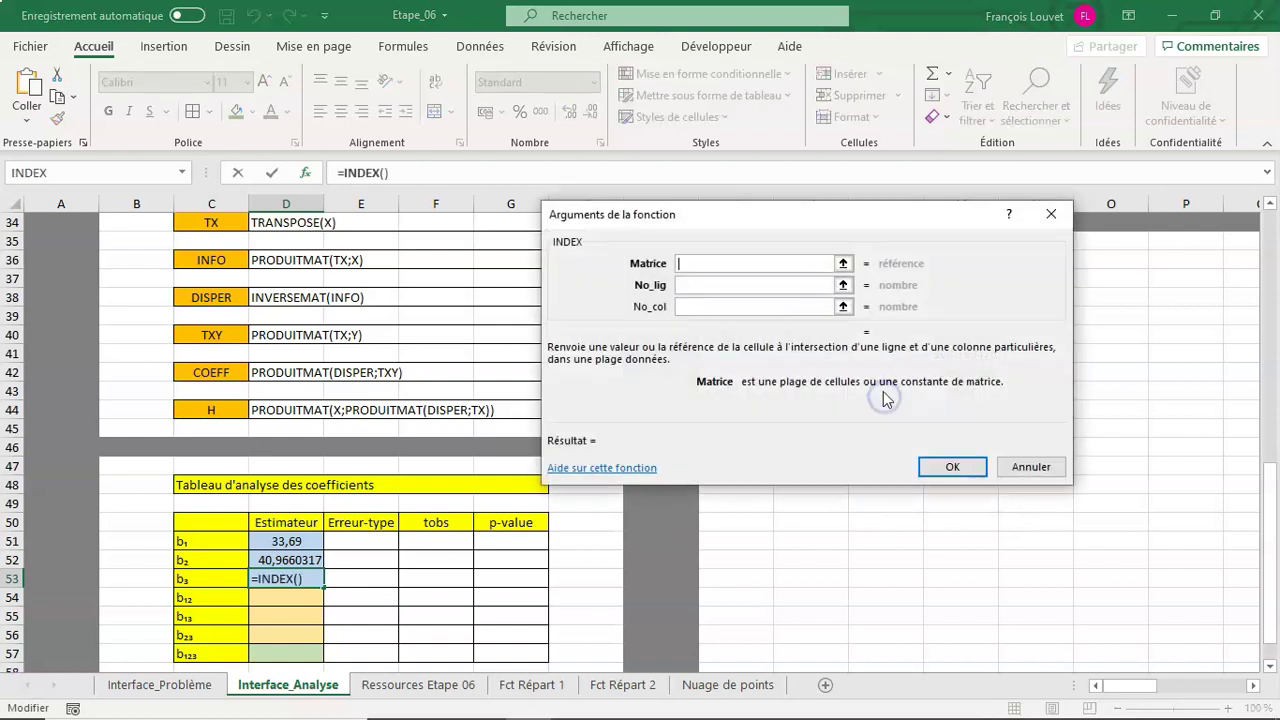
type("COEFF")
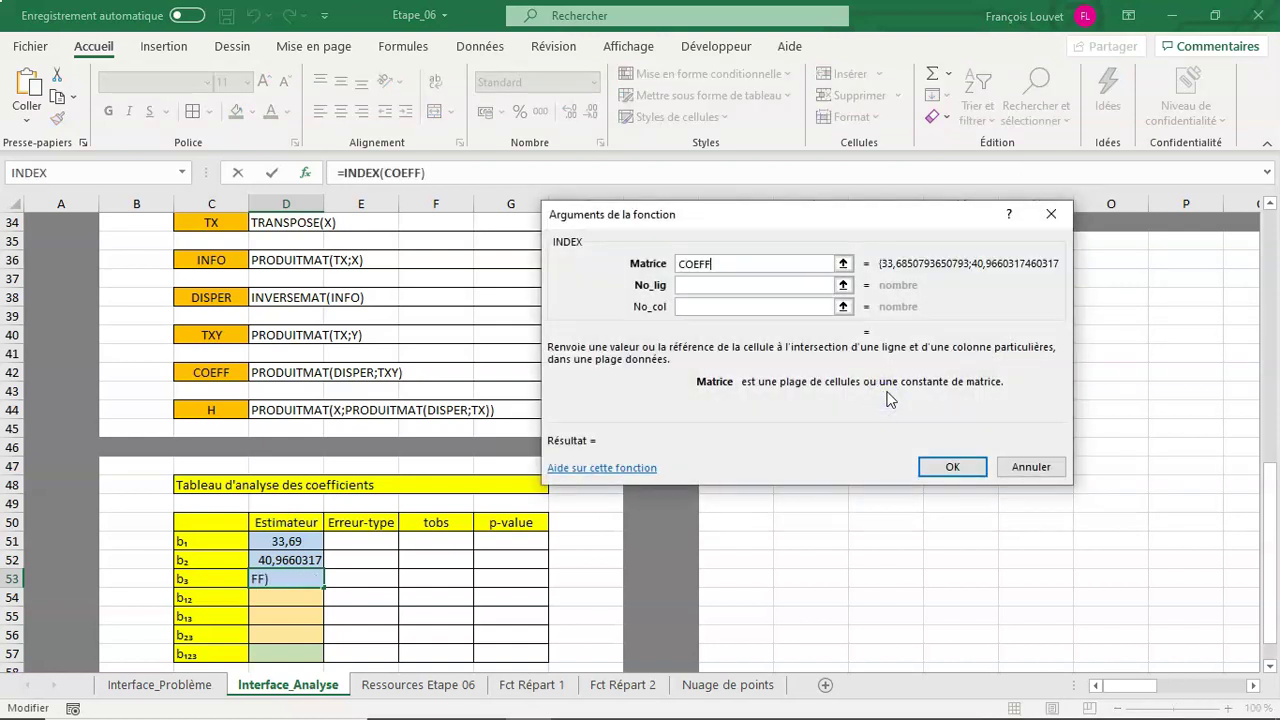
key("Tab")
key("Return")
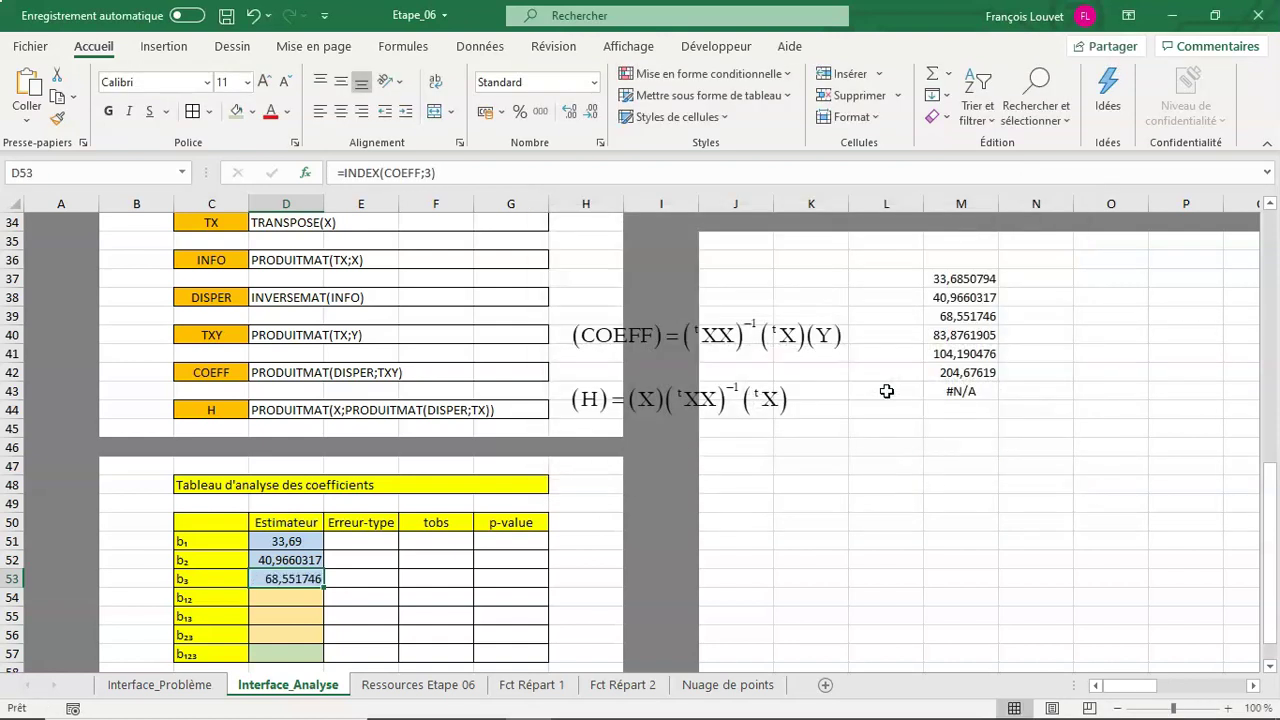
Format the D51:D53 estimates to two decimals and centre them.
left_click_drag(292, 541, 295, 579)
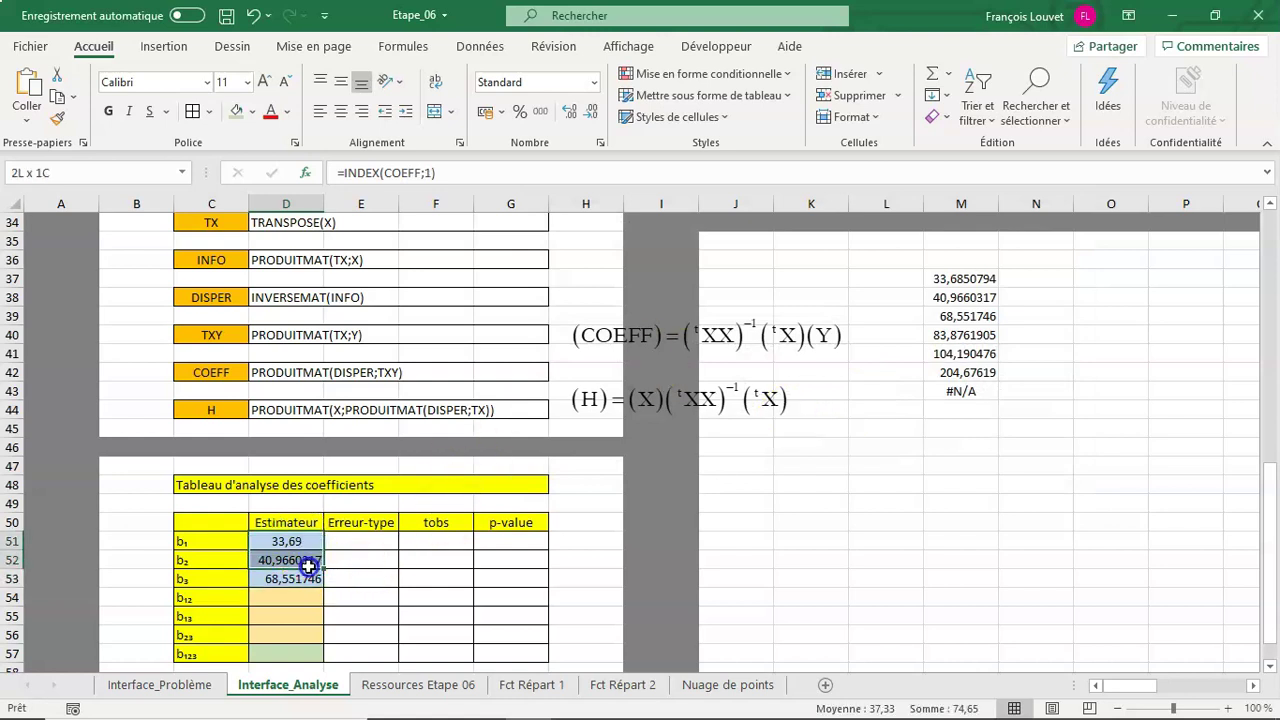
left_click(587, 112)
left_click(566, 113)
left_click(566, 113)
left_click(341, 113)
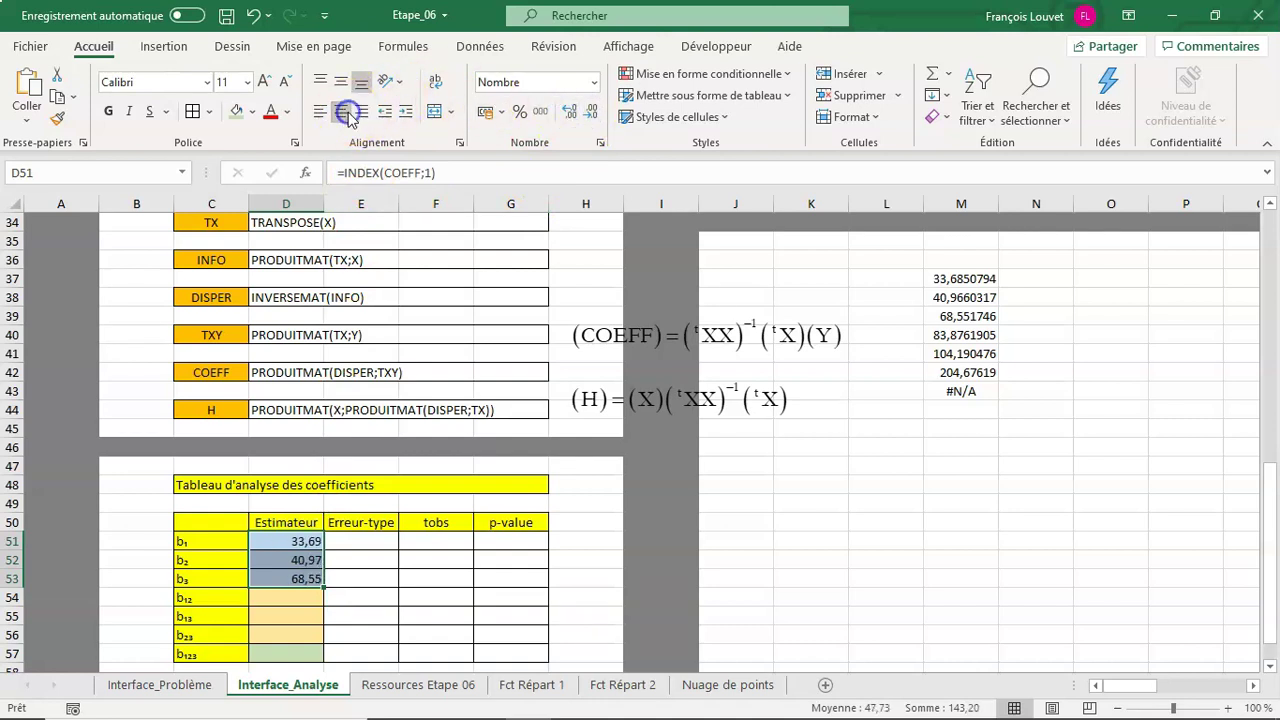
left_click(709, 580)
Select the b₁₂ estimate cell D54, then go to the Interface_Problème sheet.
scroll(709, 580, "down", 2)
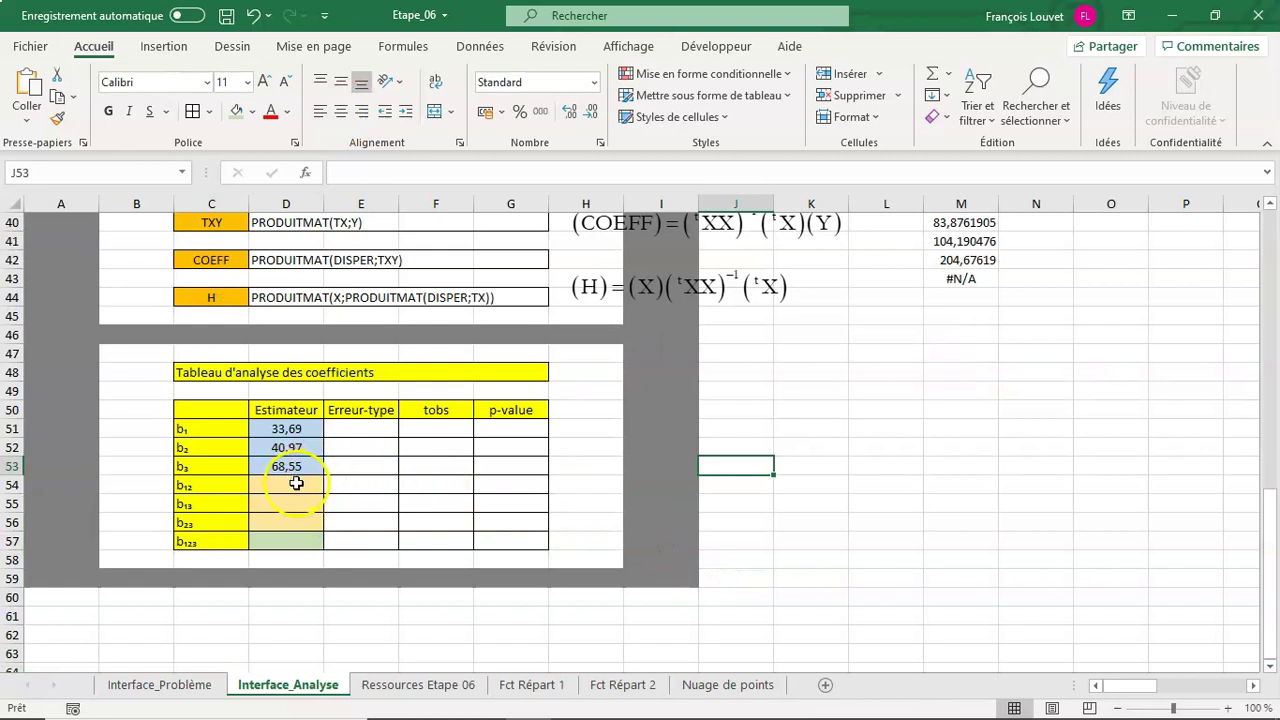
left_click(297, 486)
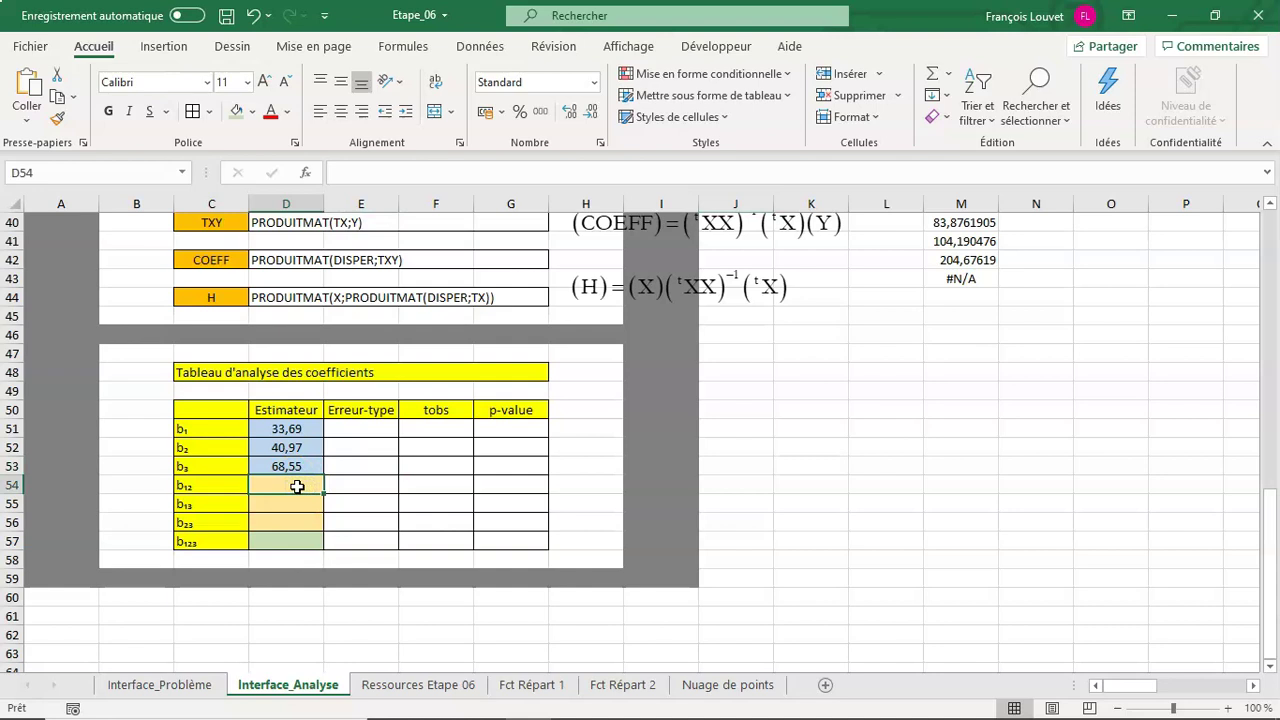
scroll(700, 545, "up", 1)
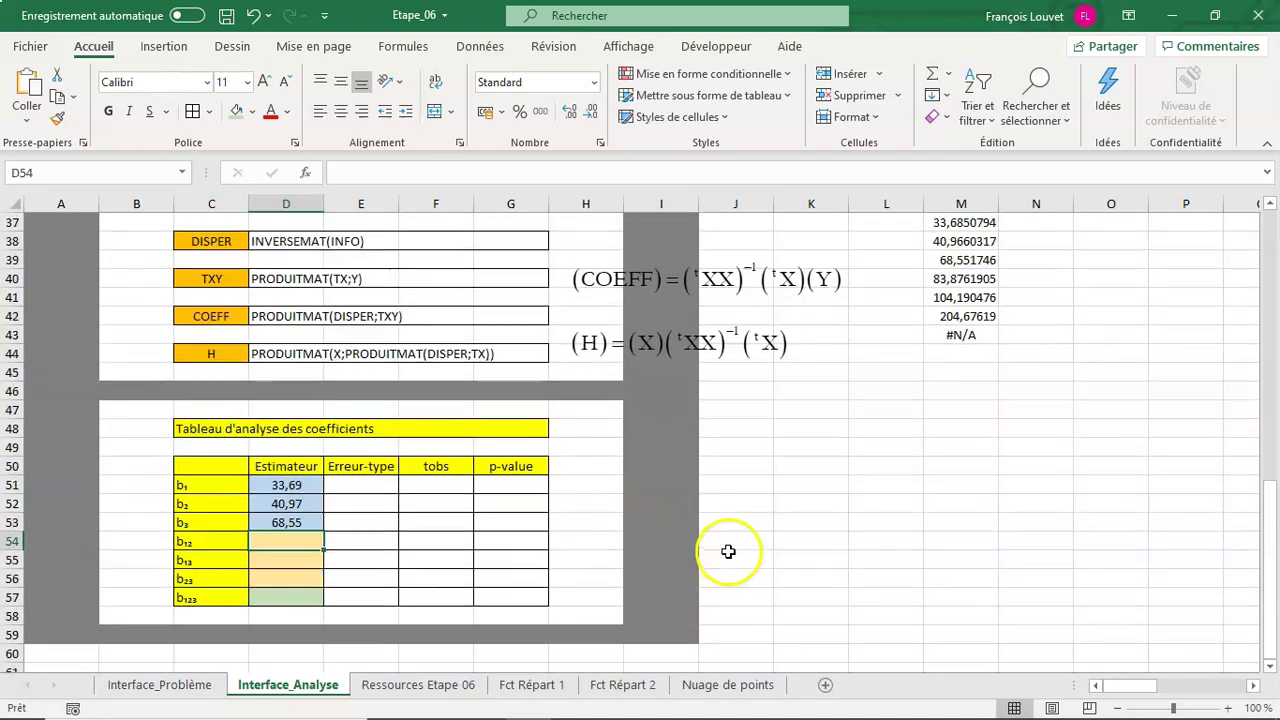
scroll(735, 555, "up", 1)
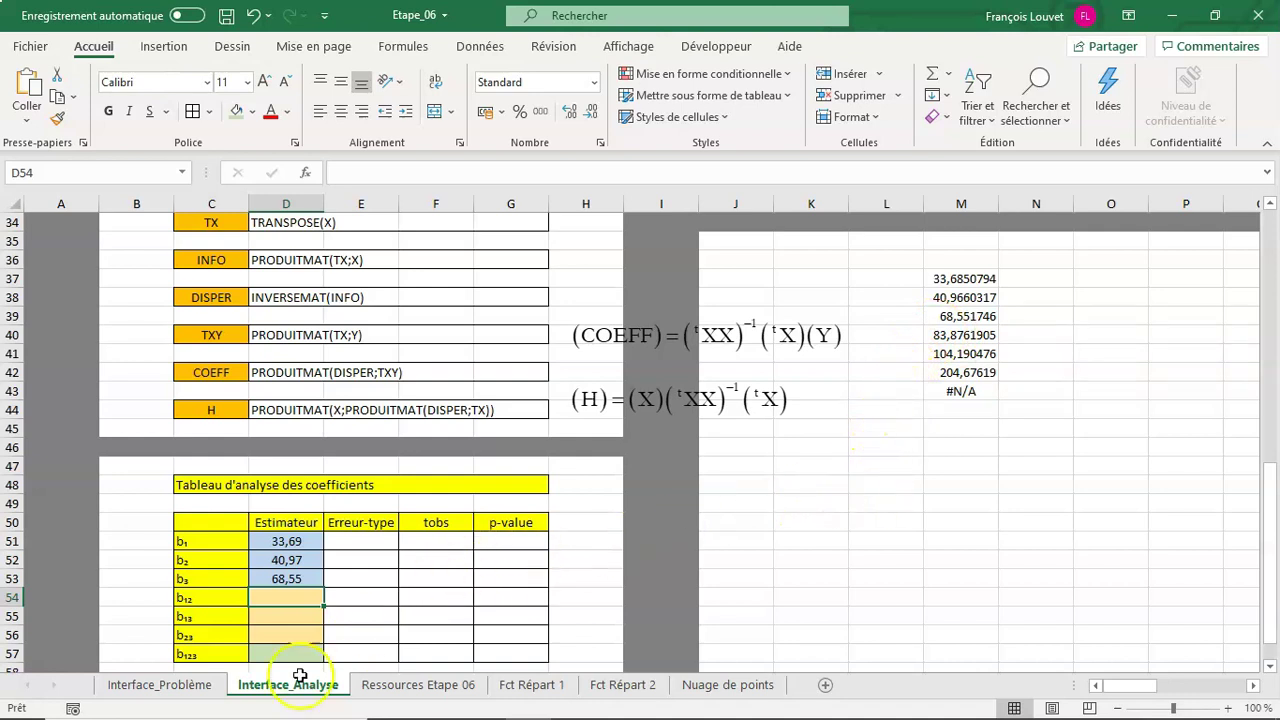
left_click(182, 693)
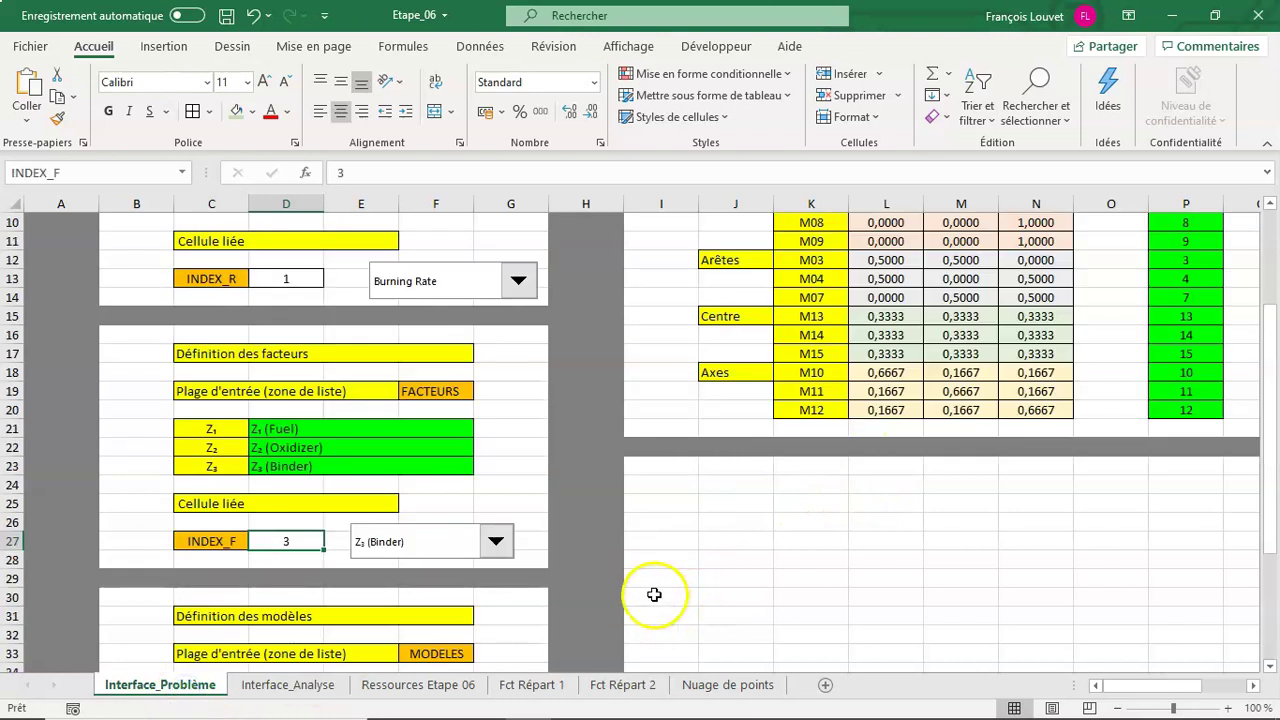
Cycle the Modèles combo box to Modèle de degré 3 réduit, then return to Interface_Analyse cell D54.
scroll(650, 590, "down", 2)
scroll(648, 585, "down", 2)
scroll(646, 583, "down", 1)
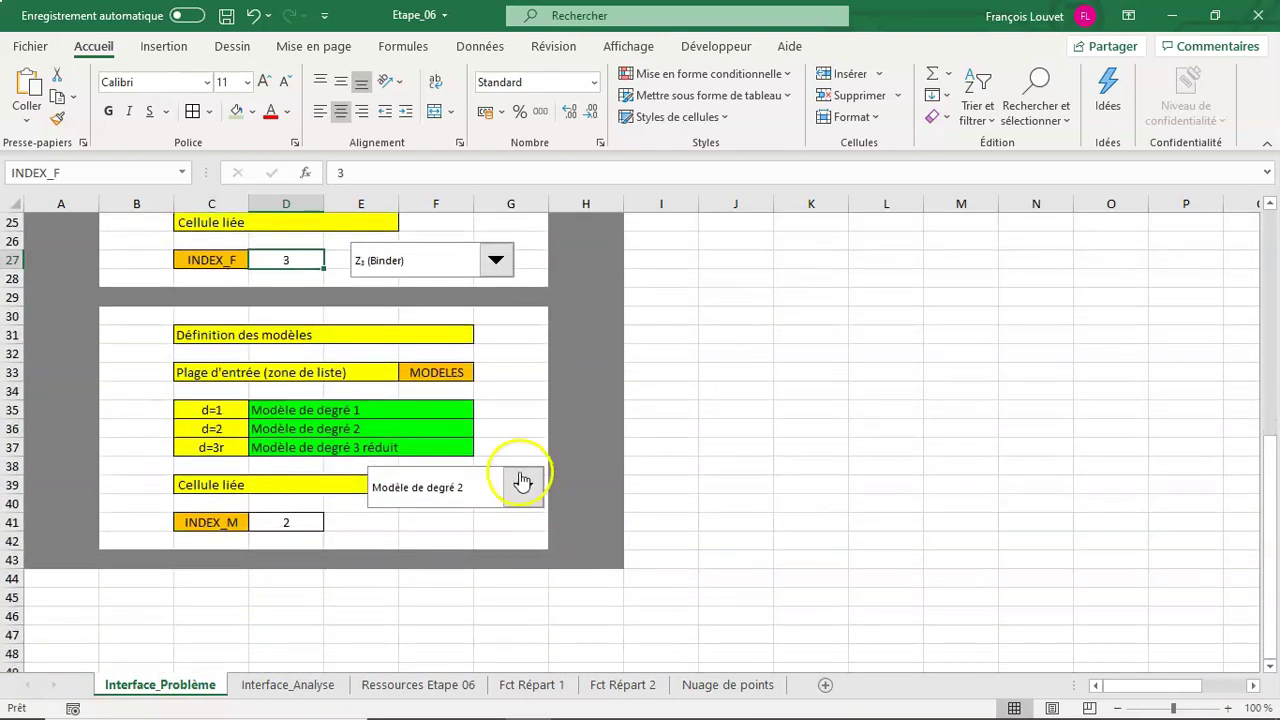
left_click(522, 481)
left_click(487, 513)
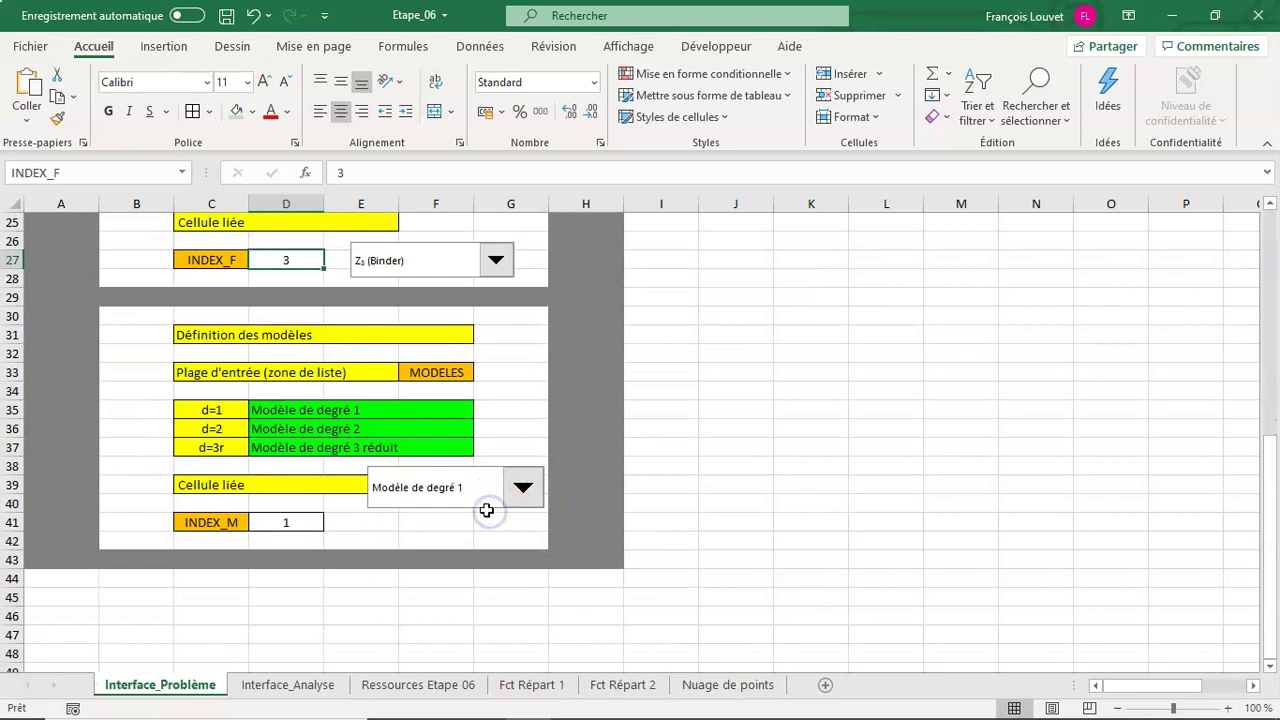
left_click(522, 487)
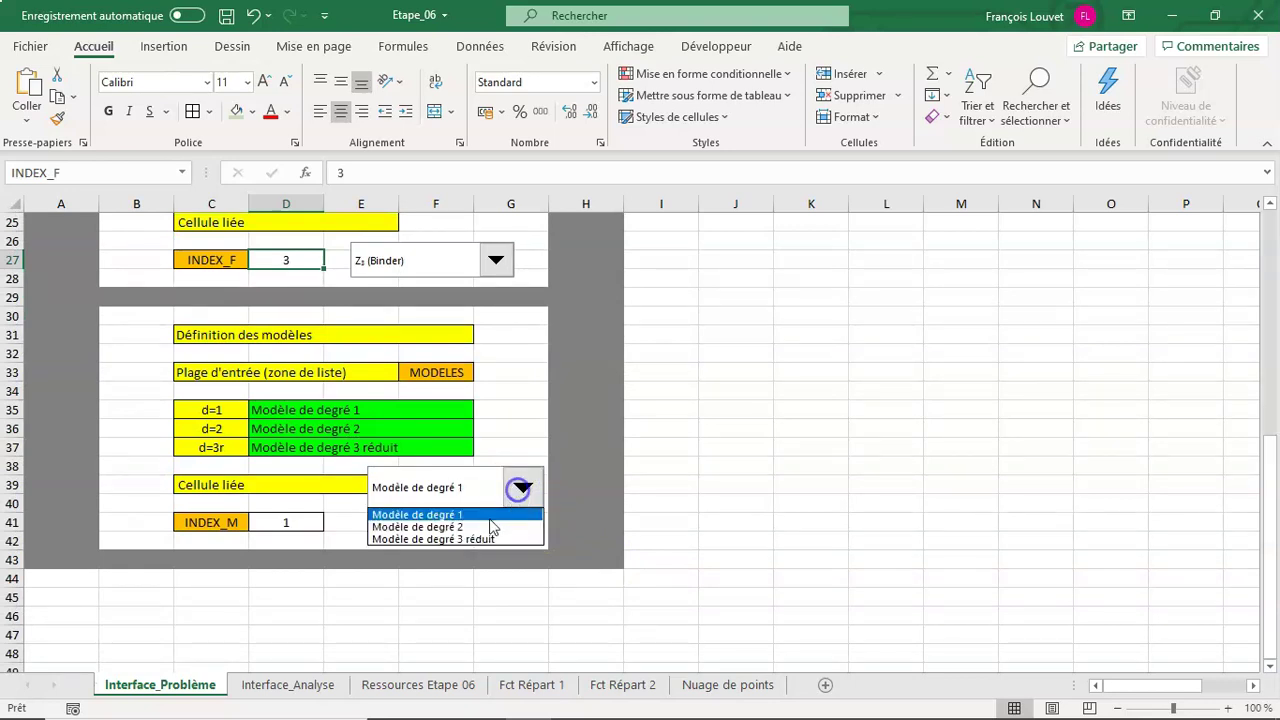
left_click(483, 526)
left_click(520, 487)
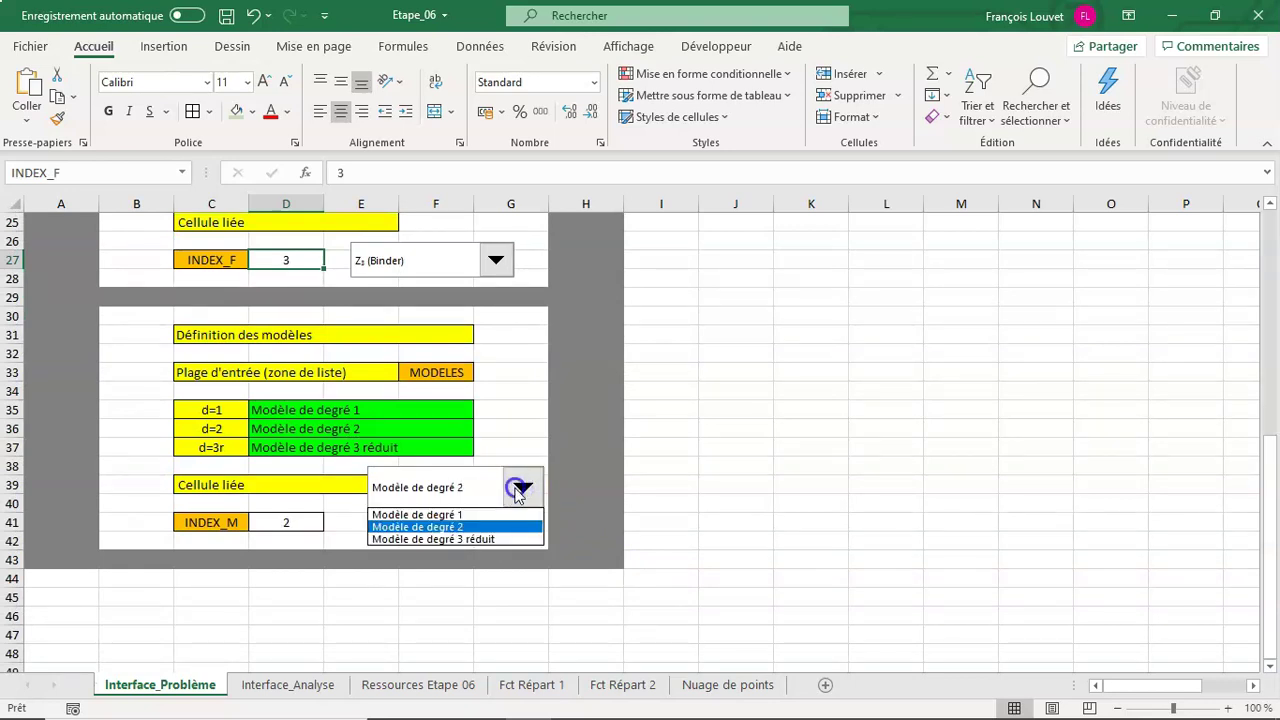
left_click(490, 539)
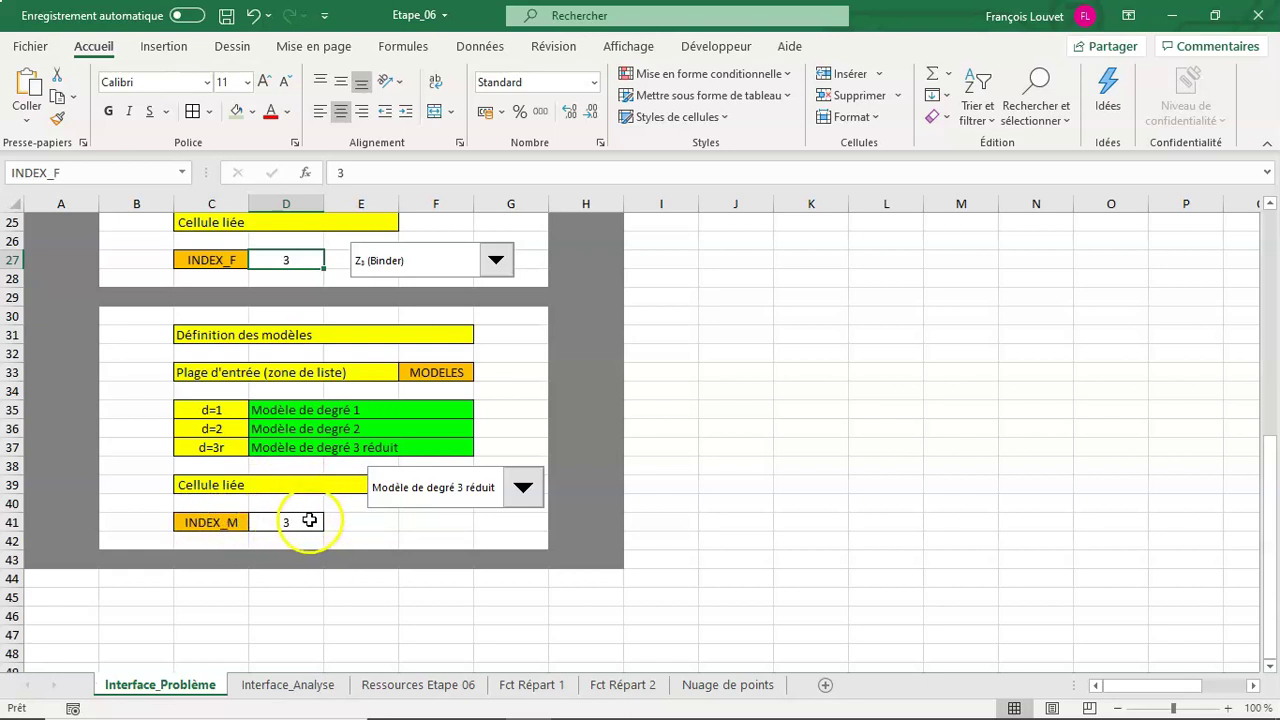
left_click(313, 686)
left_click(290, 597)
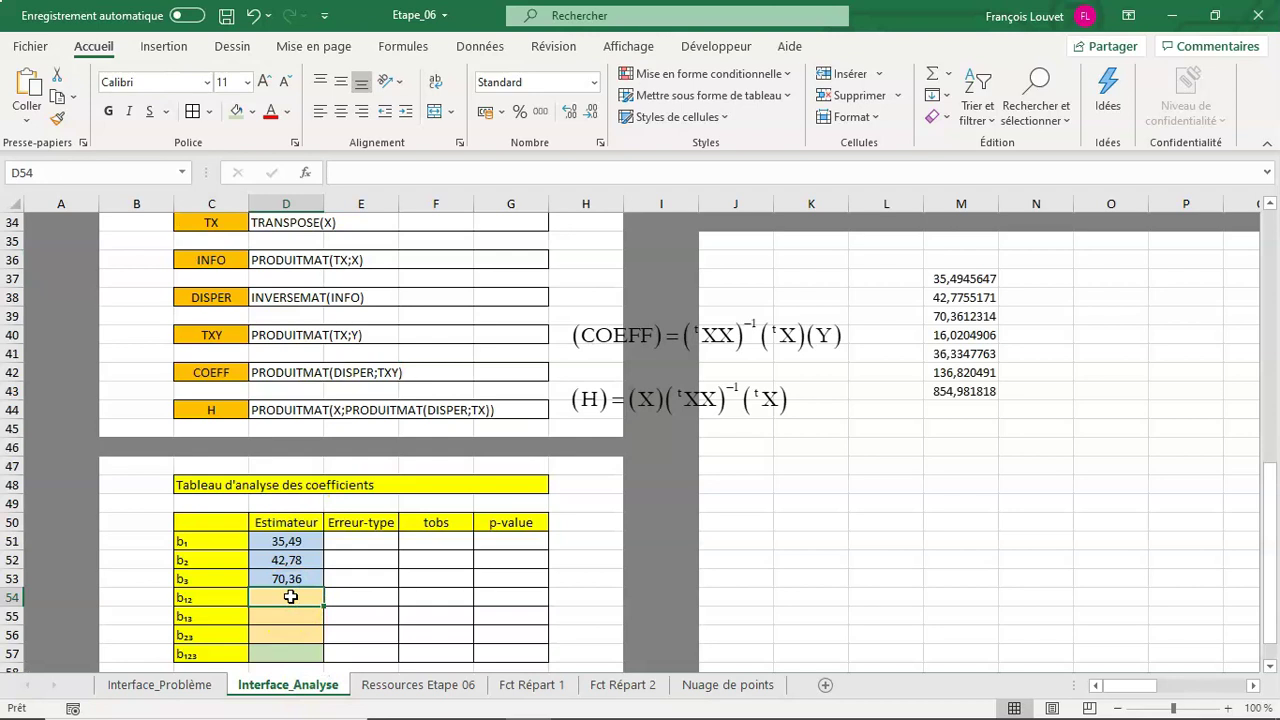
Insert the SI function into D54, picking it from the full (Toutes) function list.
left_click(307, 173)
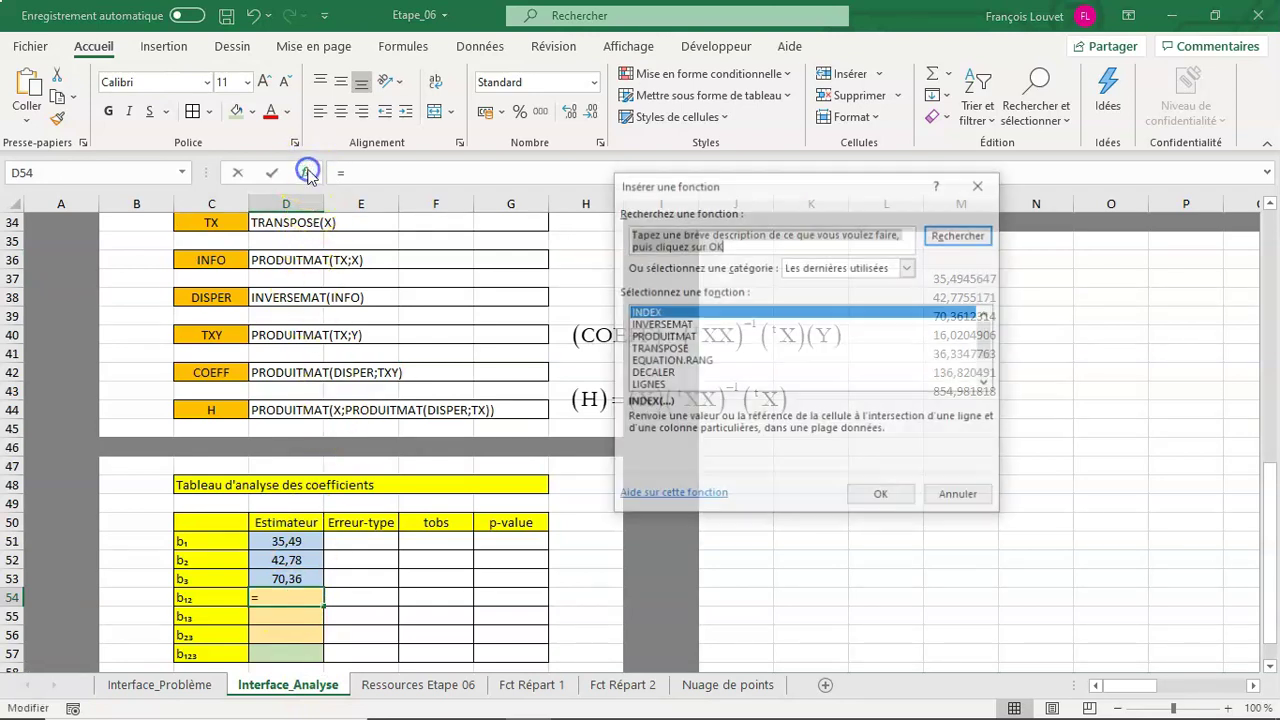
left_click(818, 267)
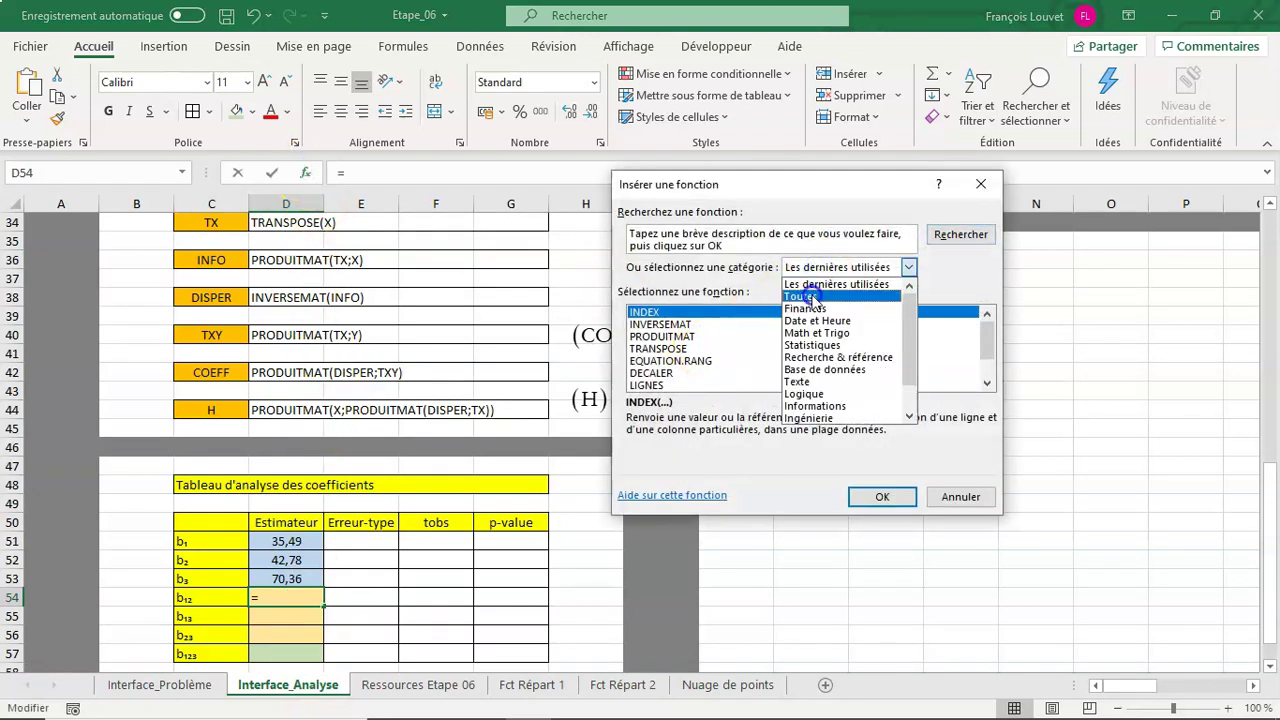
left_click(810, 298)
left_click(662, 372)
type("si")
key("Return")
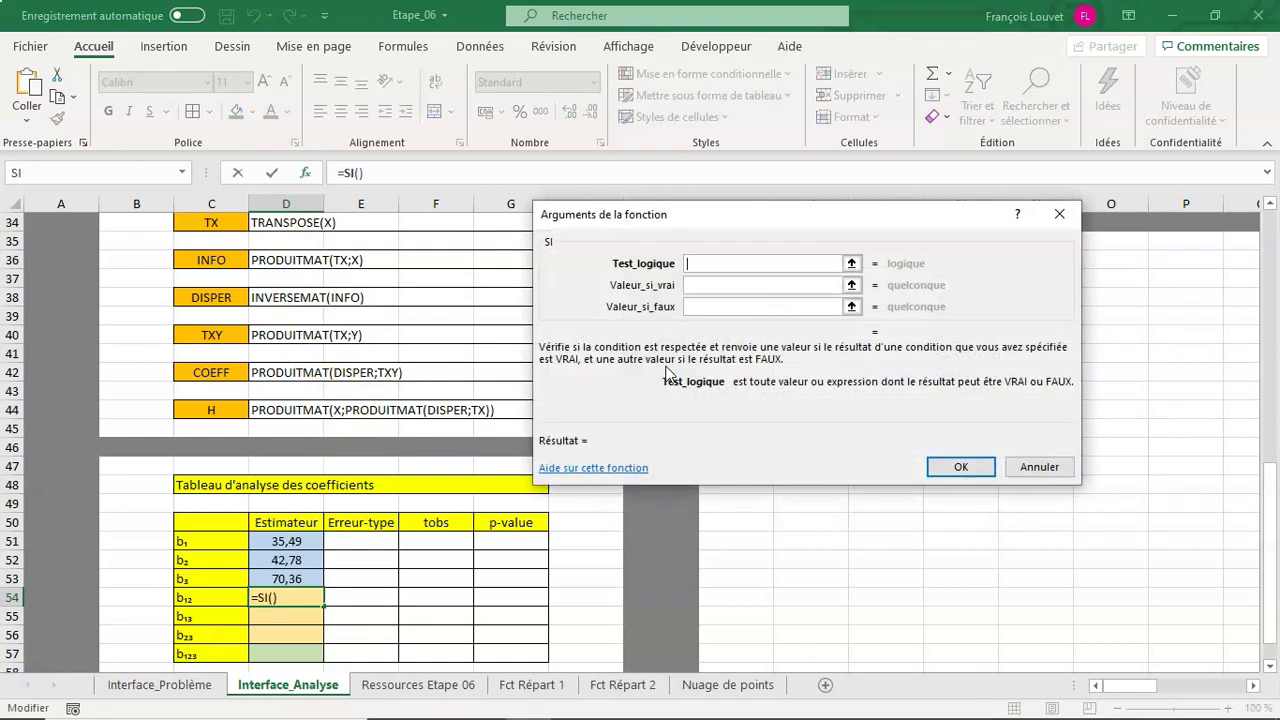
Enter INDEX_M=2 as the SI logical test and move on to Valeur_si_vrai.
type("INDEX8M")
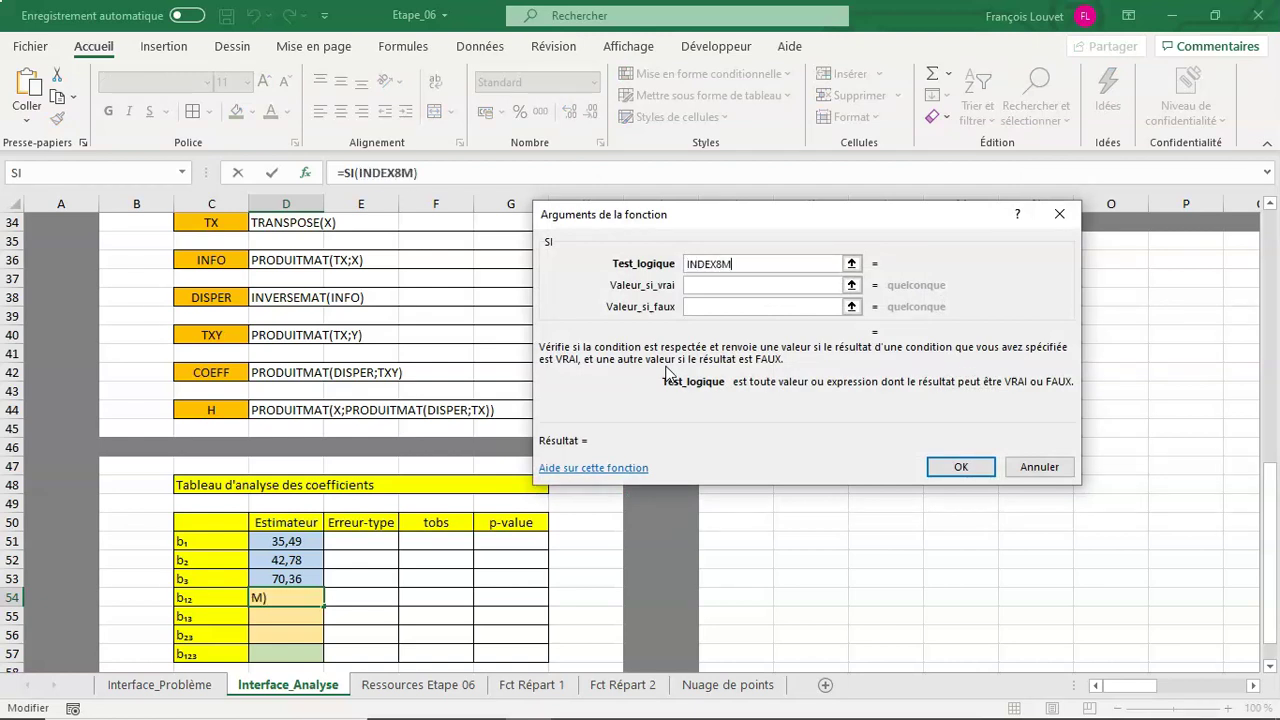
key("BackSpace")
key("BackSpace")
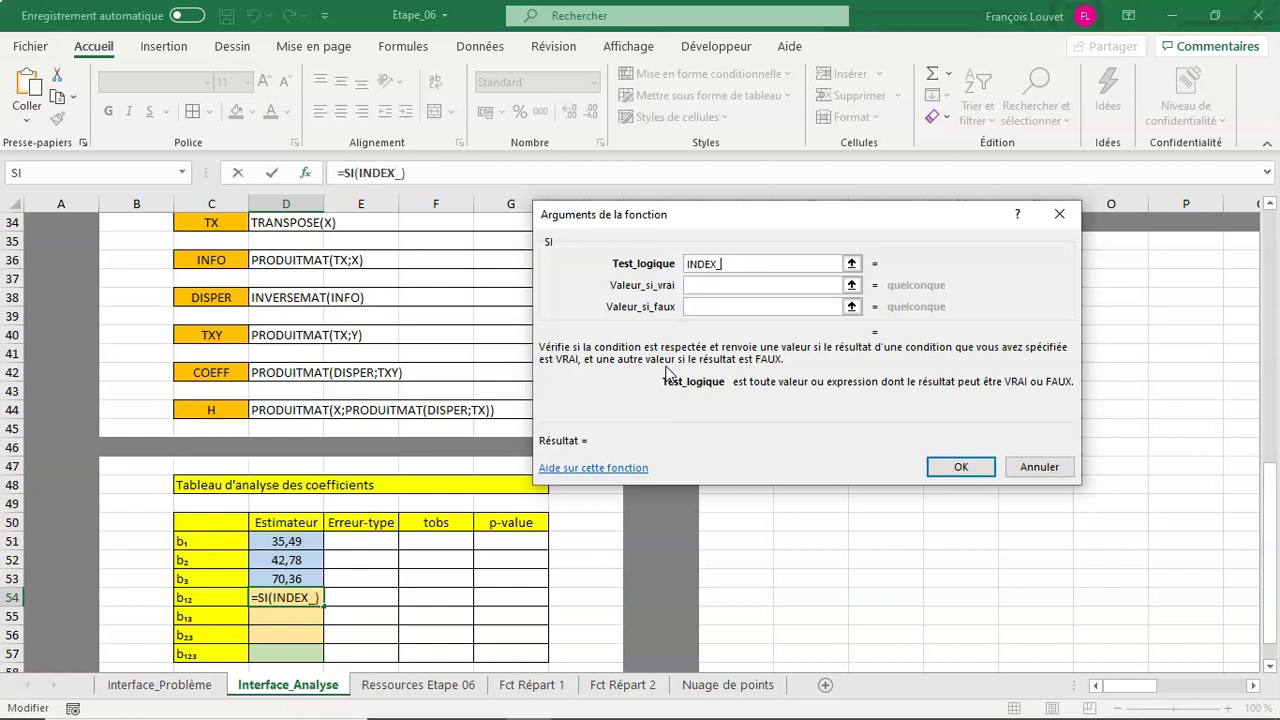
type("M=2")
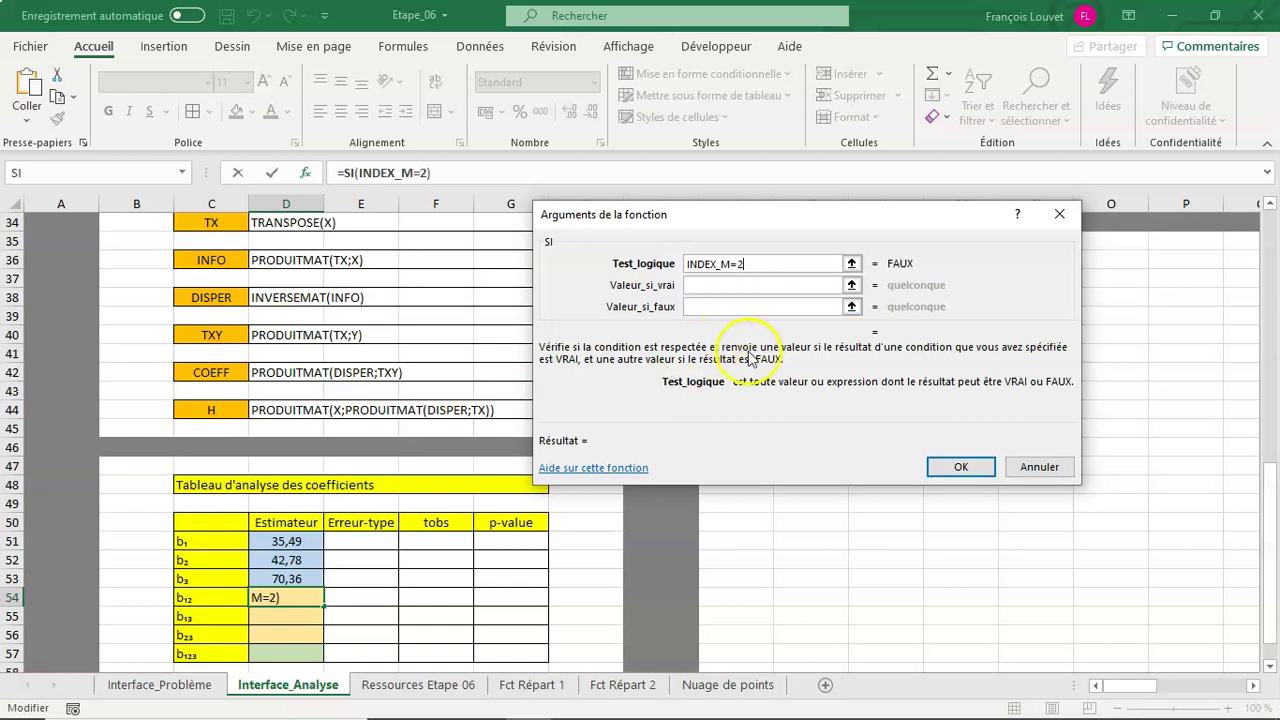
left_click(703, 288)
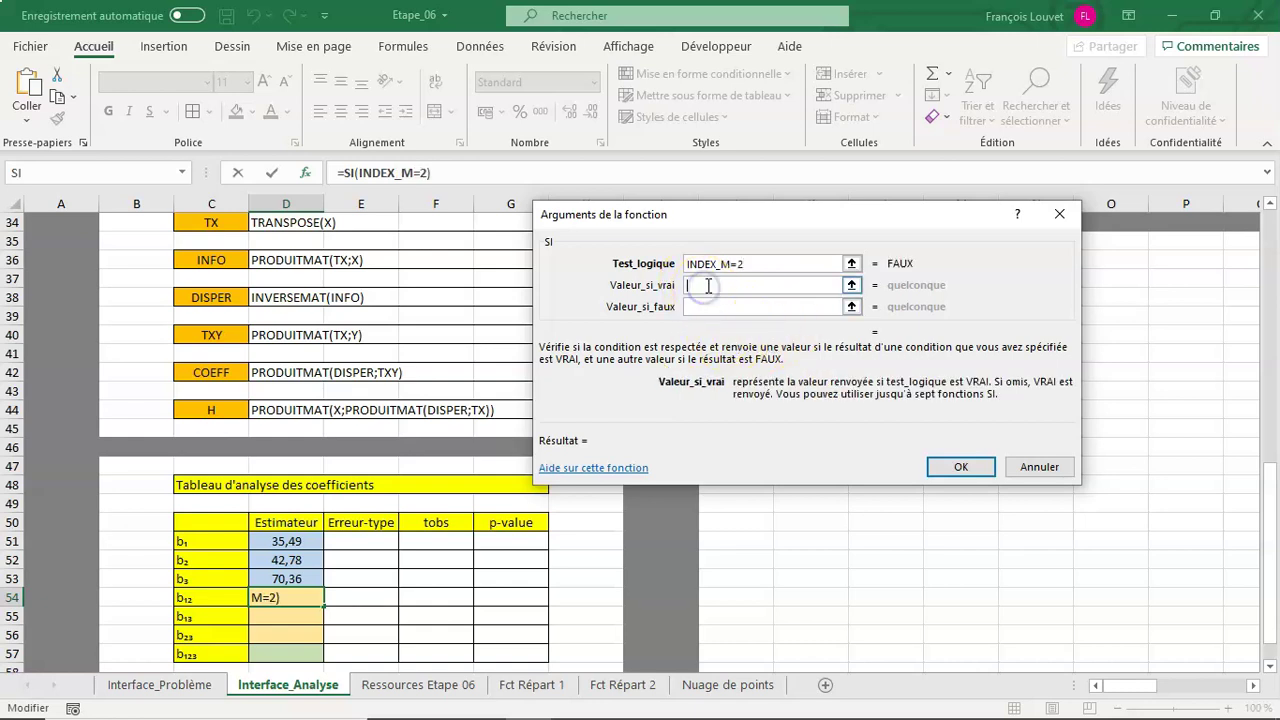
left_click_drag(730, 226, 893, 222)
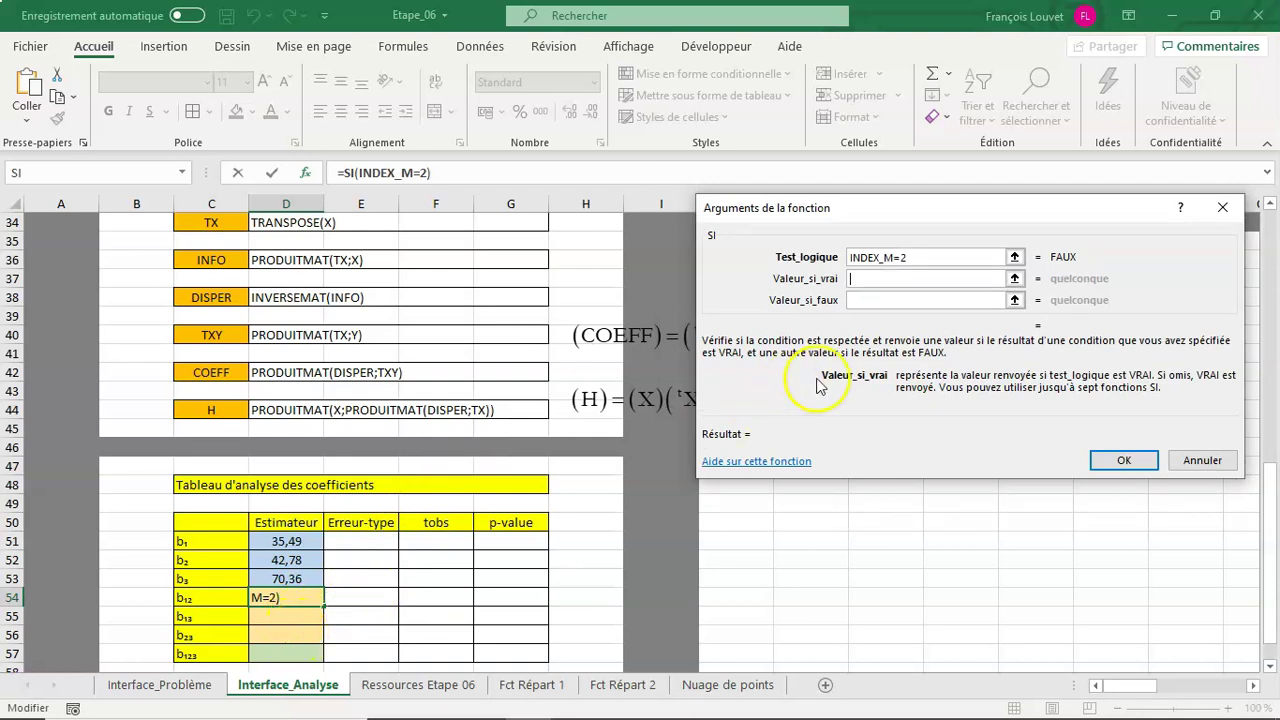
Nest INDEX(COEFF;4) as the SI value-if-true.
left_click(182, 172)
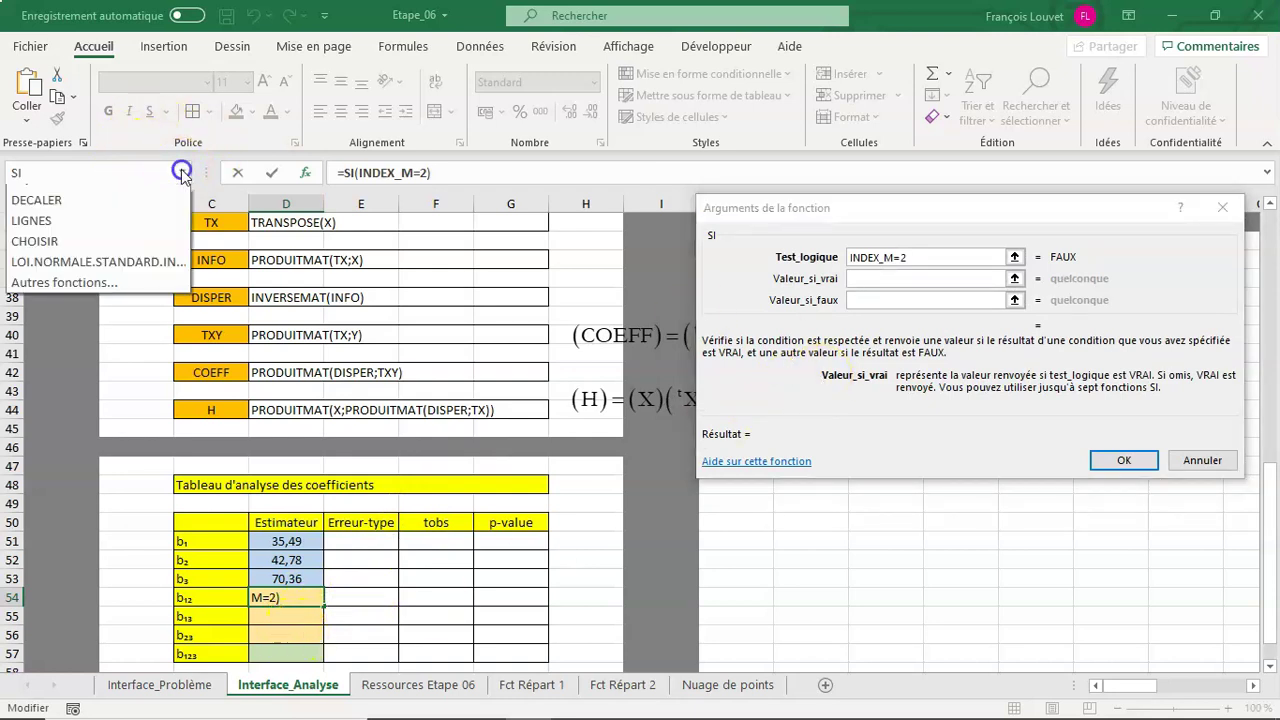
left_click(135, 218)
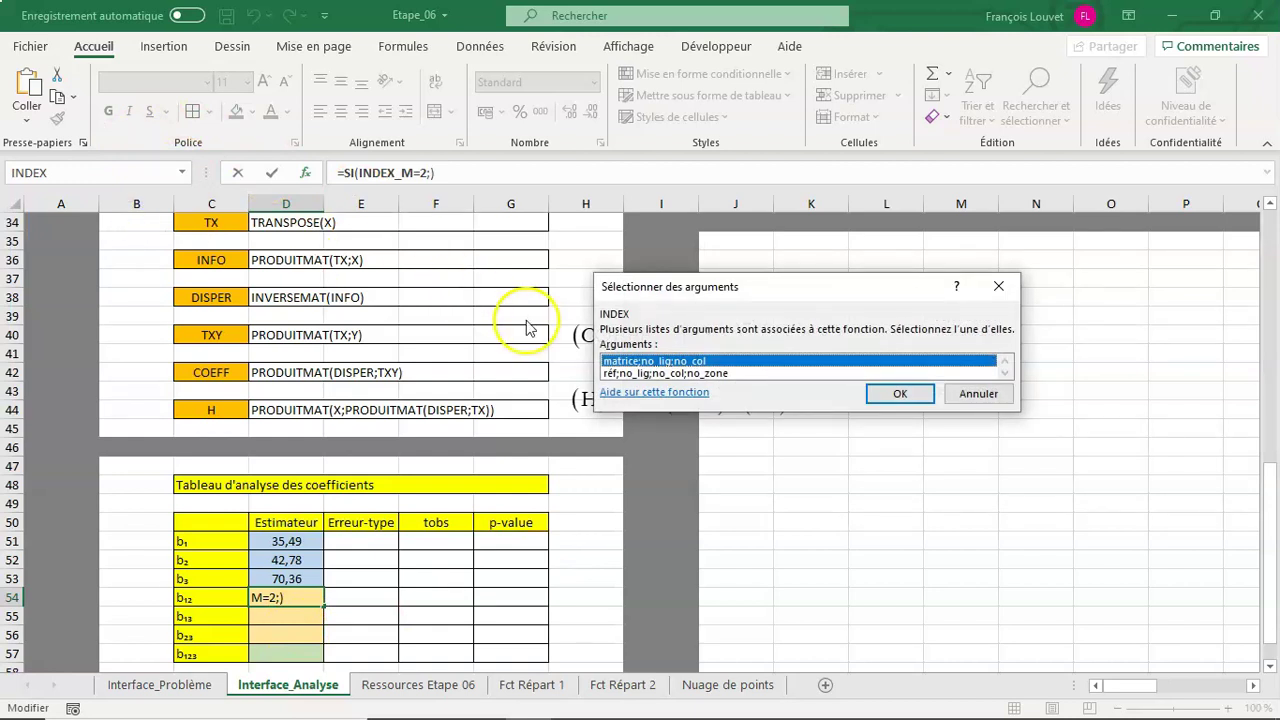
key("Return")
type("COE")
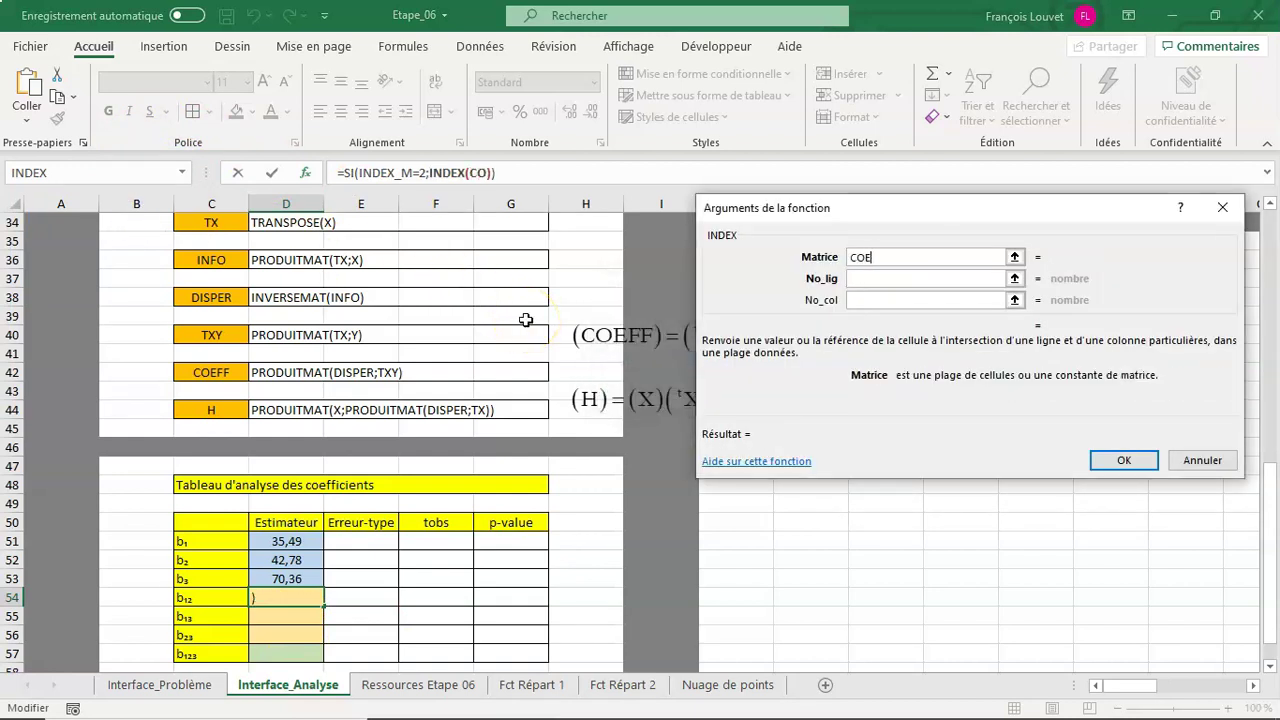
type("FF")
key("Tab")
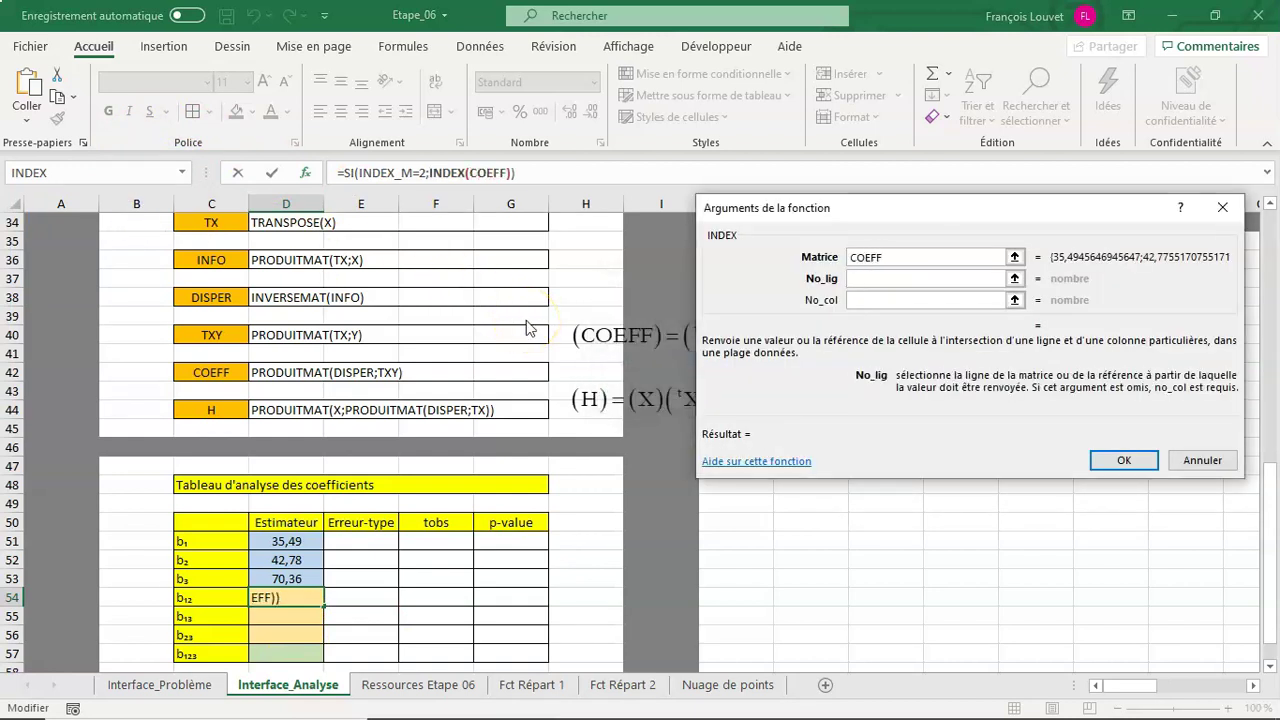
type("4")
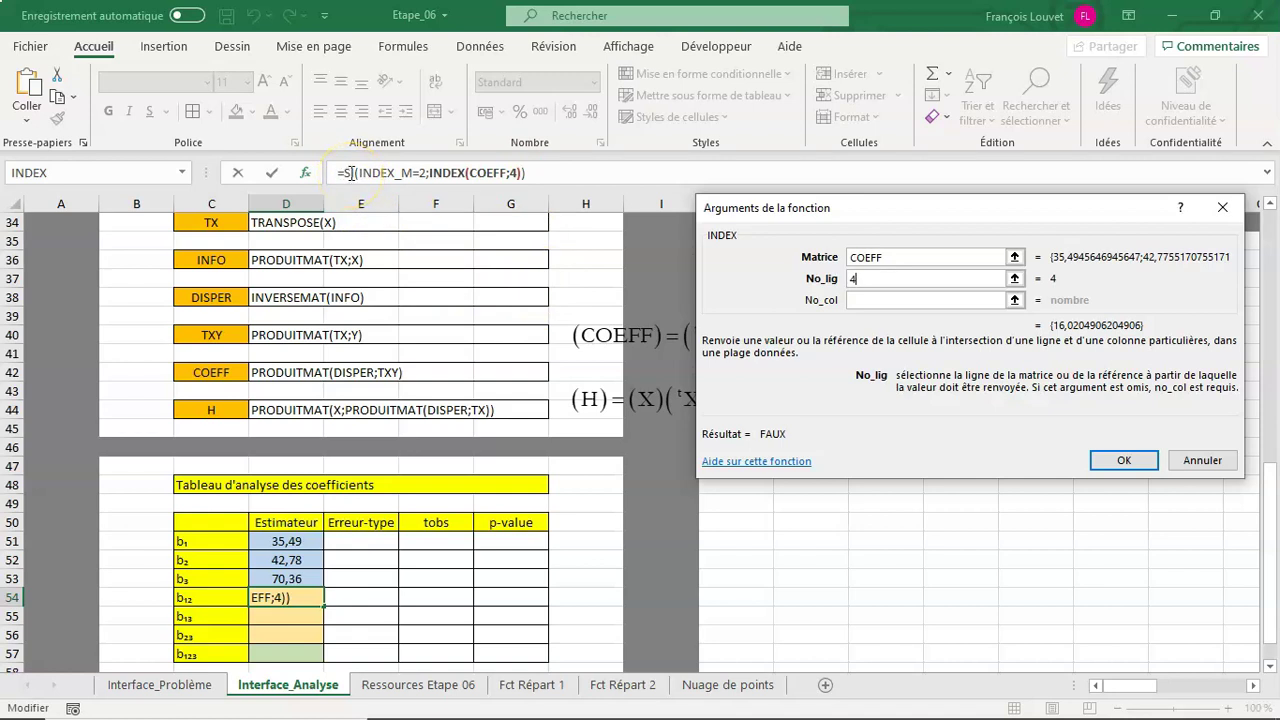
Set the SI value-if-false to "" and confirm =SI(INDEX_M=2;INDEX(COEFF;4);"").
left_click(348, 173)
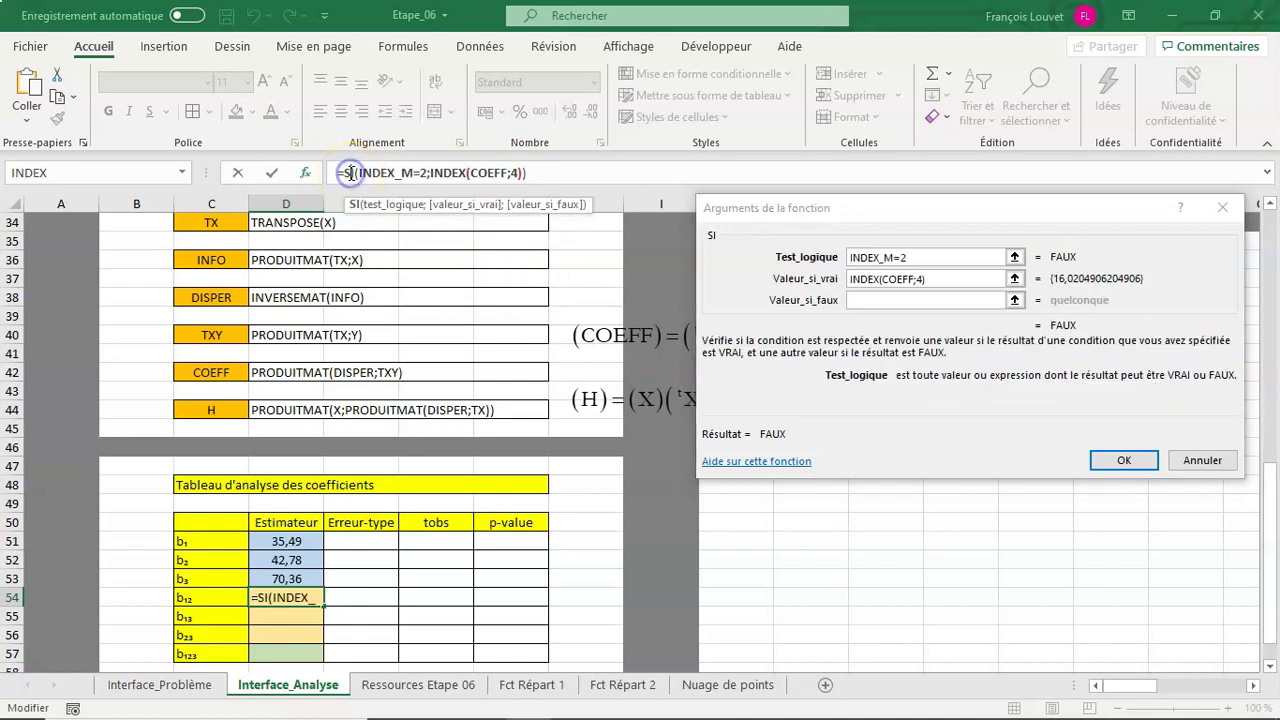
left_click(851, 300)
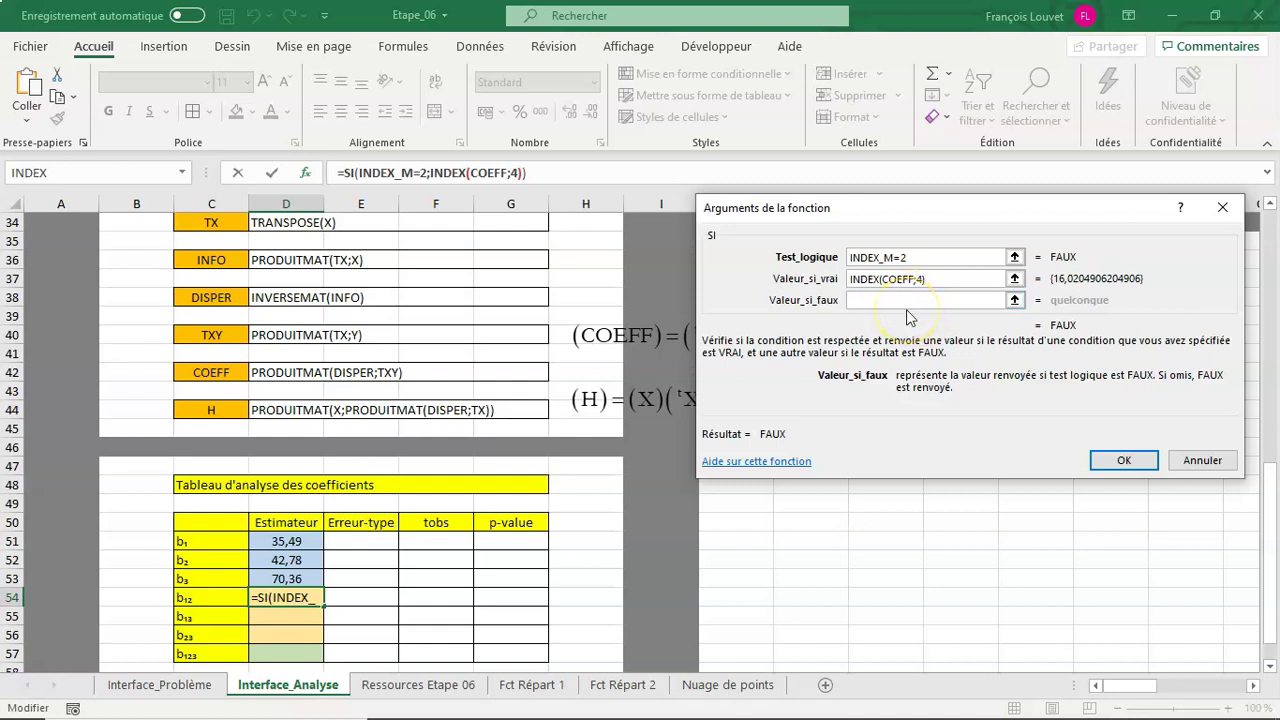
type("\"\"")
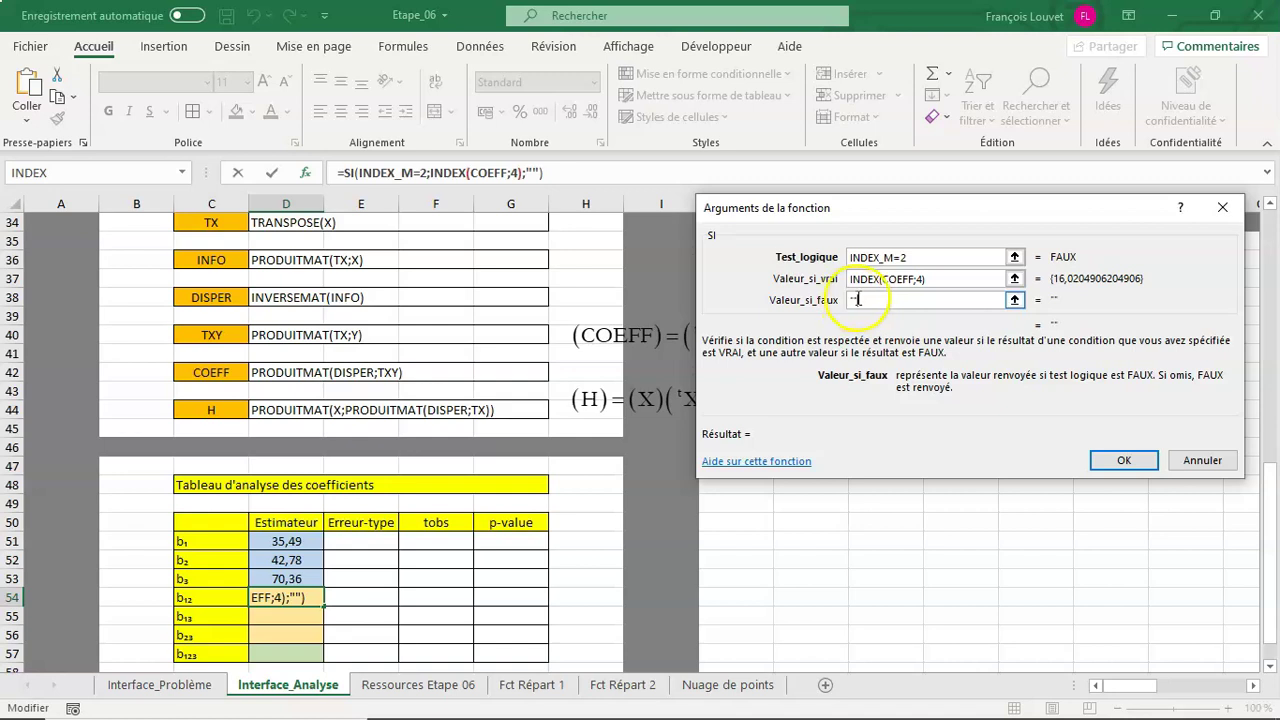
left_click(1115, 465)
Move the model combo box below the column M coefficient values.
scroll(1093, 454, "up", 1)
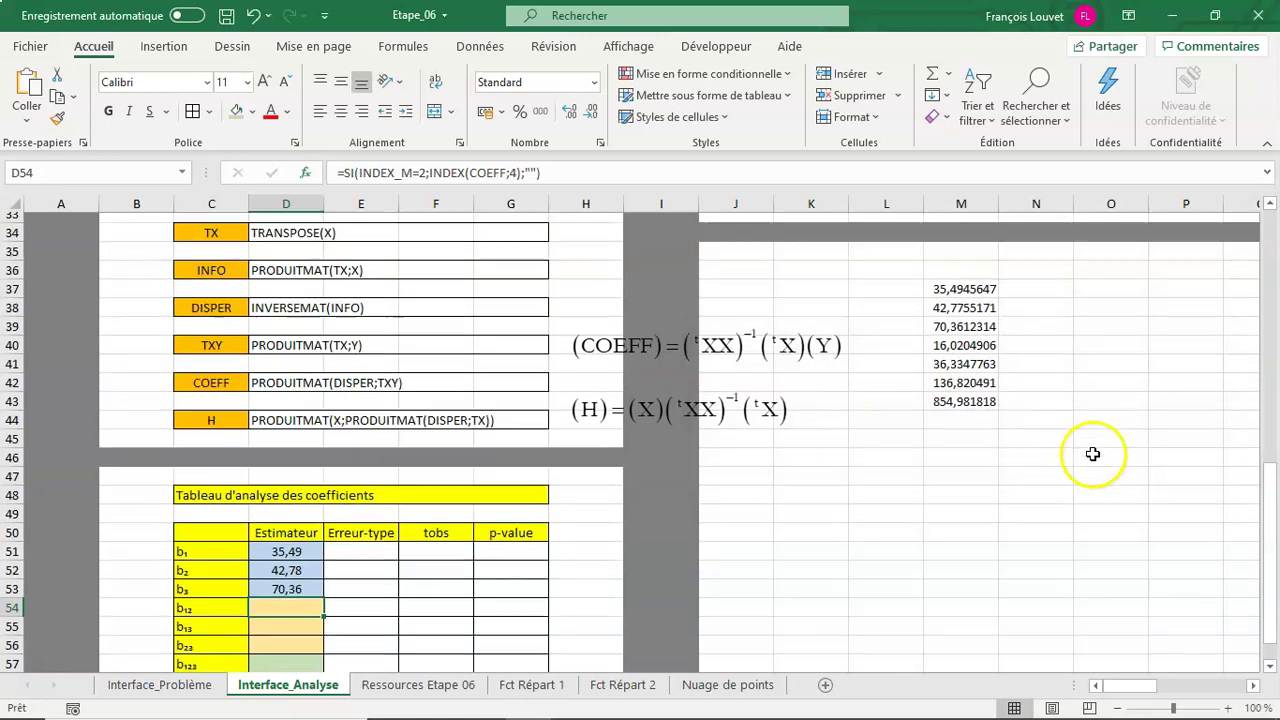
scroll(1093, 454, "up", 3)
right_click(1218, 352)
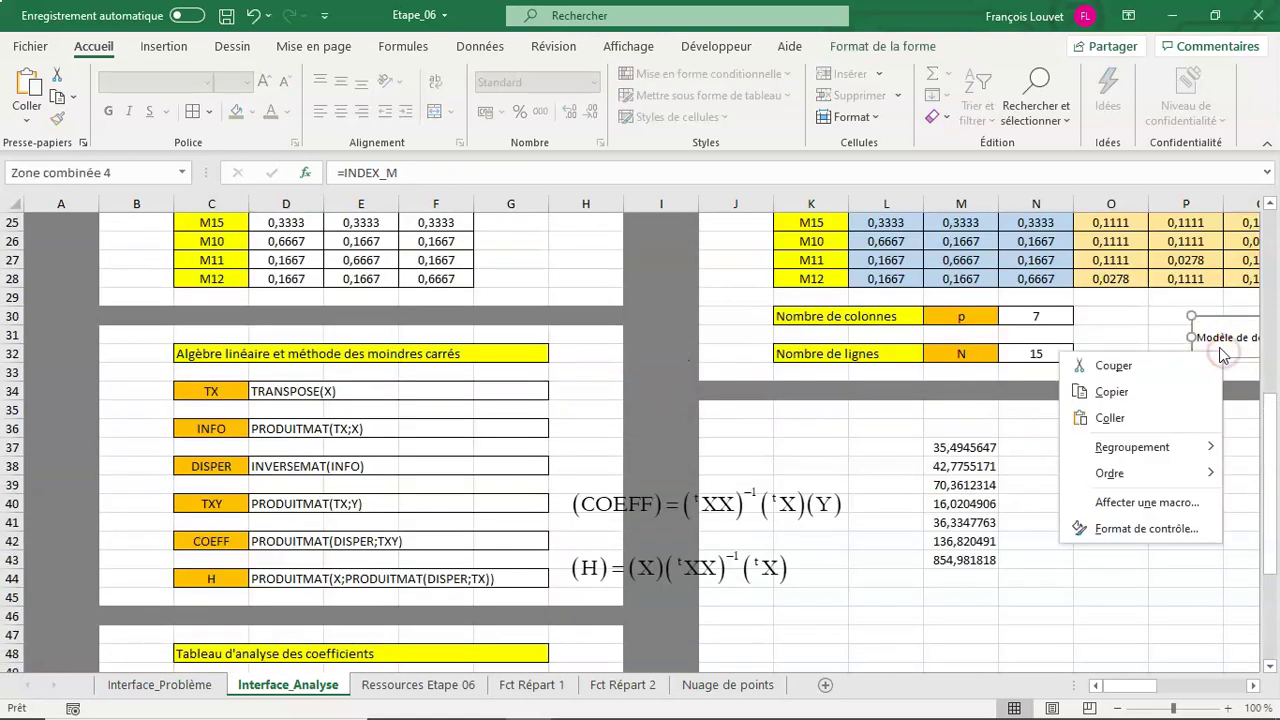
left_click_drag(1220, 352, 880, 626)
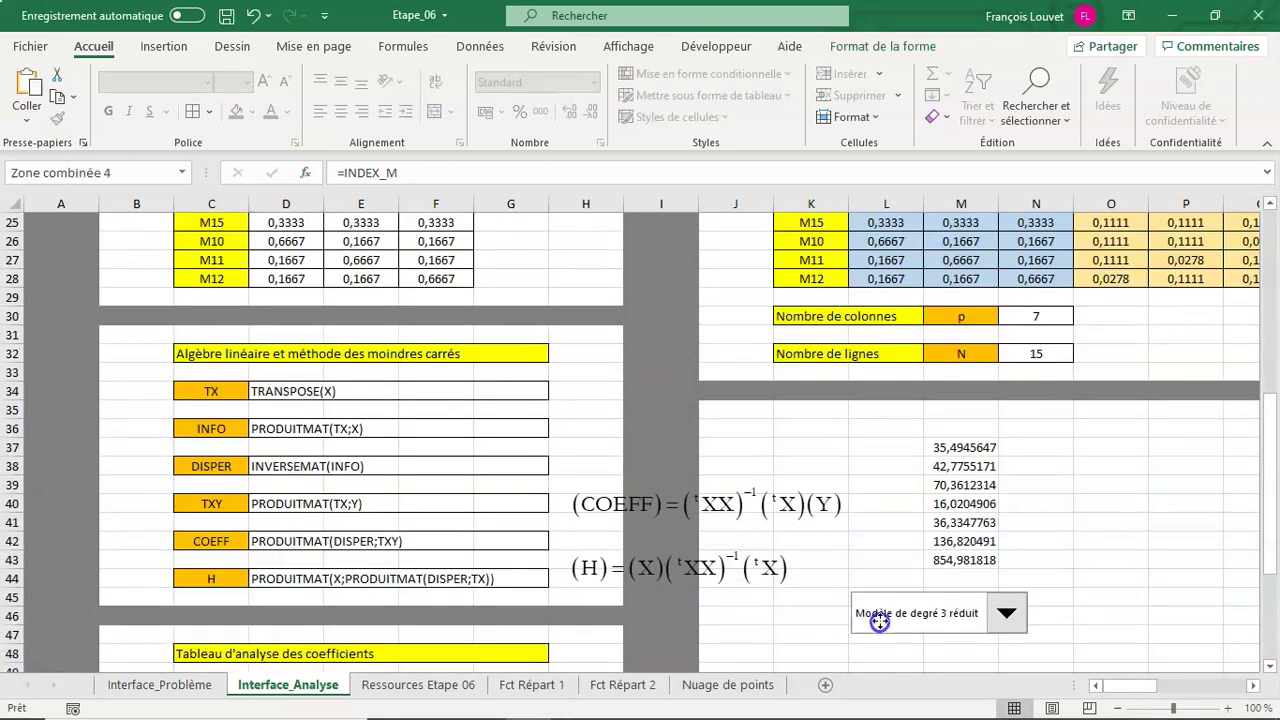
left_click(1057, 578)
Test Modèle de degré 2, then return to Modèle de degré 3 réduit and check D54's formula.
left_click(1007, 612)
left_click(960, 650)
scroll(1087, 613, "down", 1)
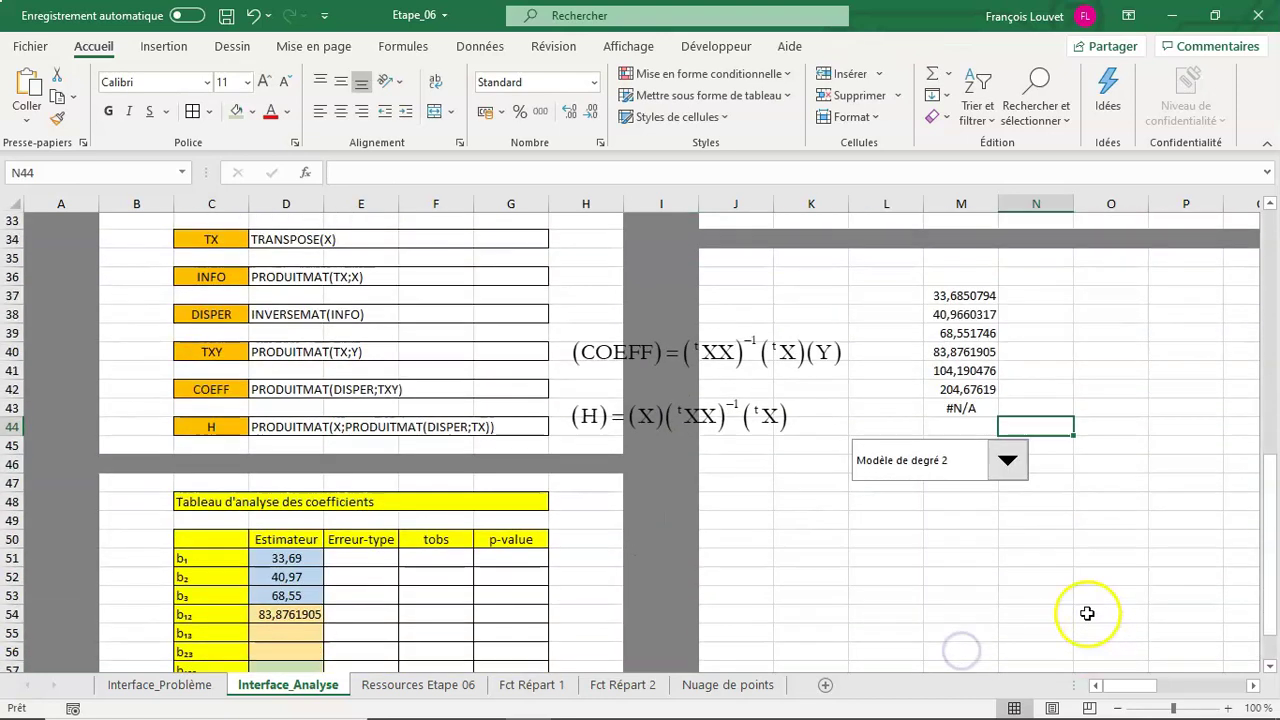
left_click(1004, 446)
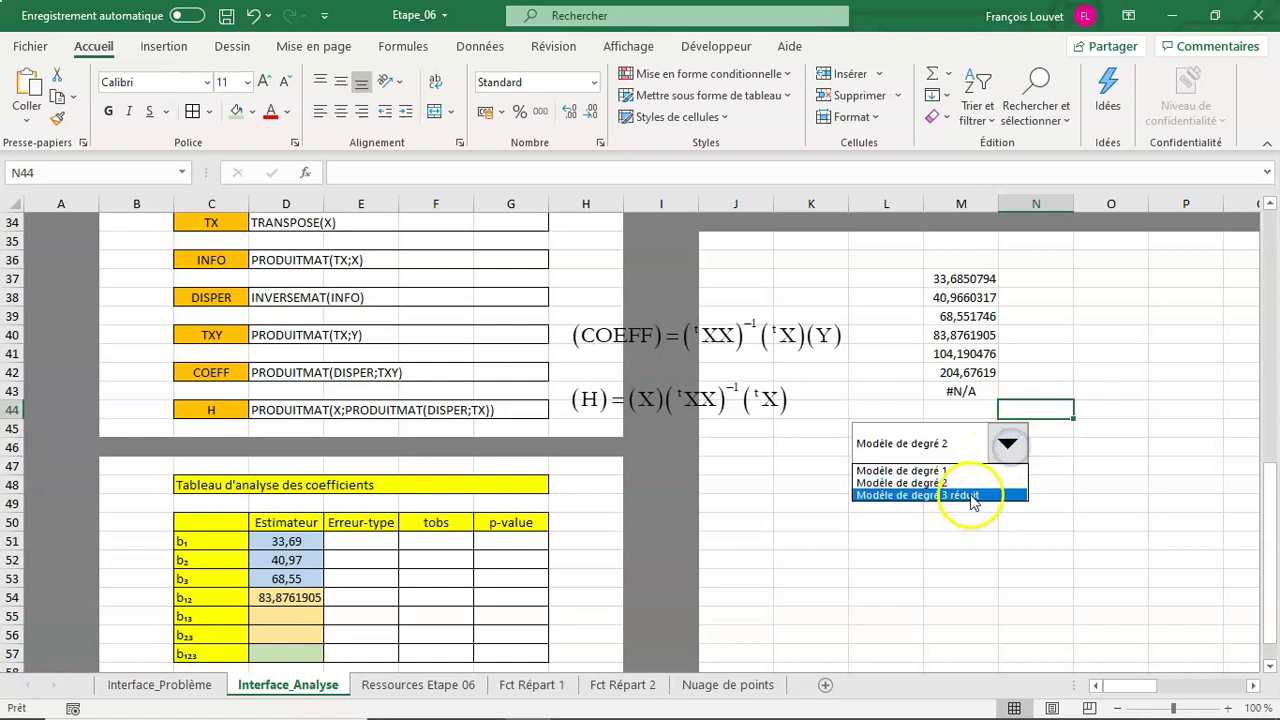
left_click(972, 496)
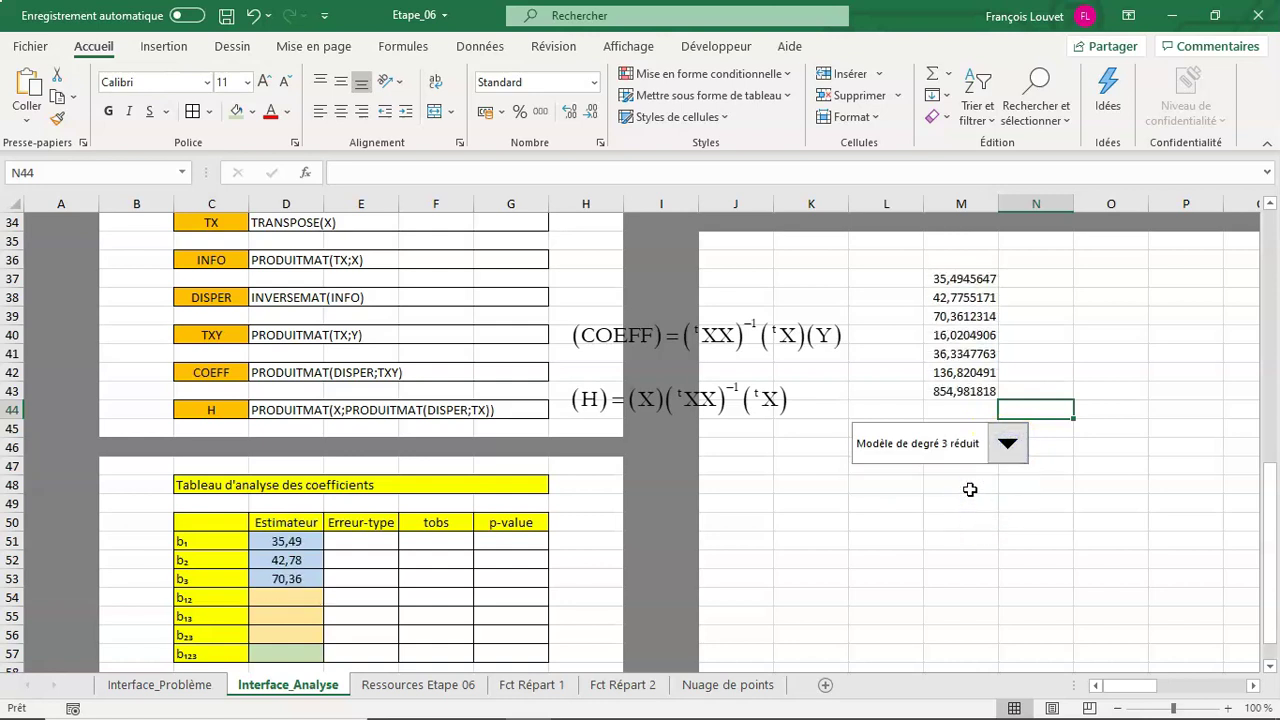
left_click(267, 603)
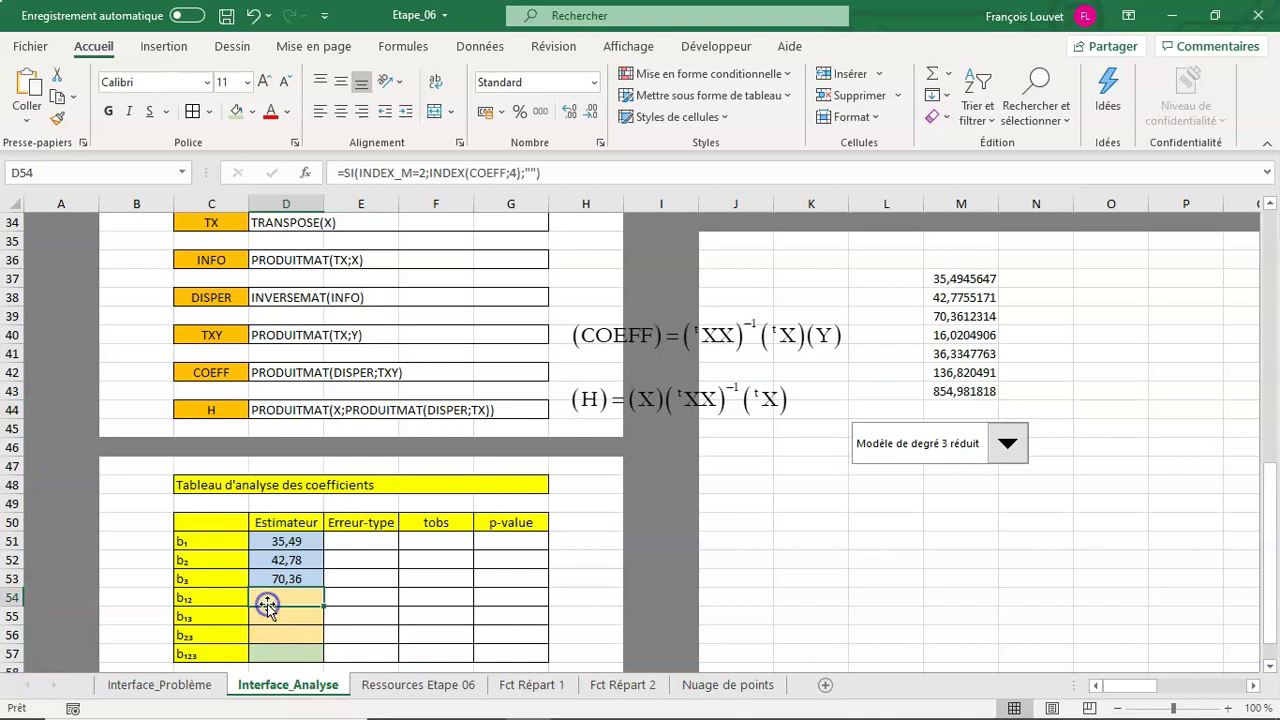
Change D54's test to INDEX_M>=2 and show it centred with two decimals.
left_click(412, 173)
type(">")
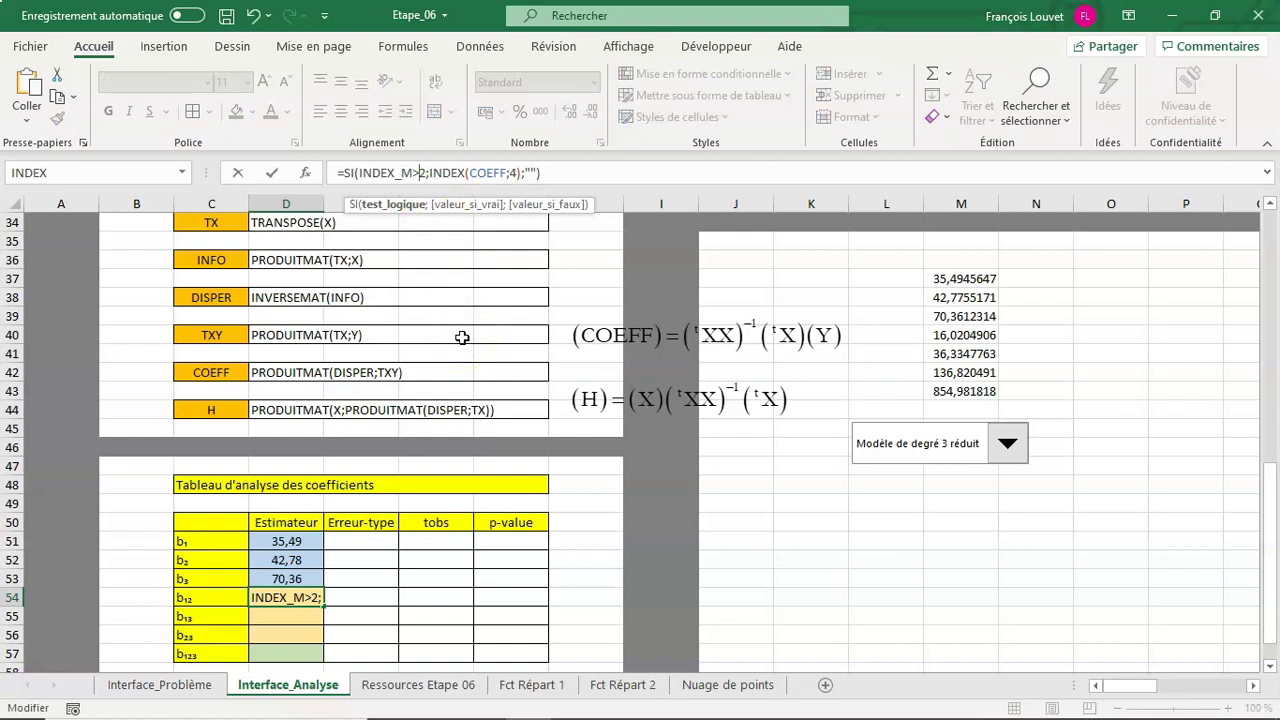
type("=")
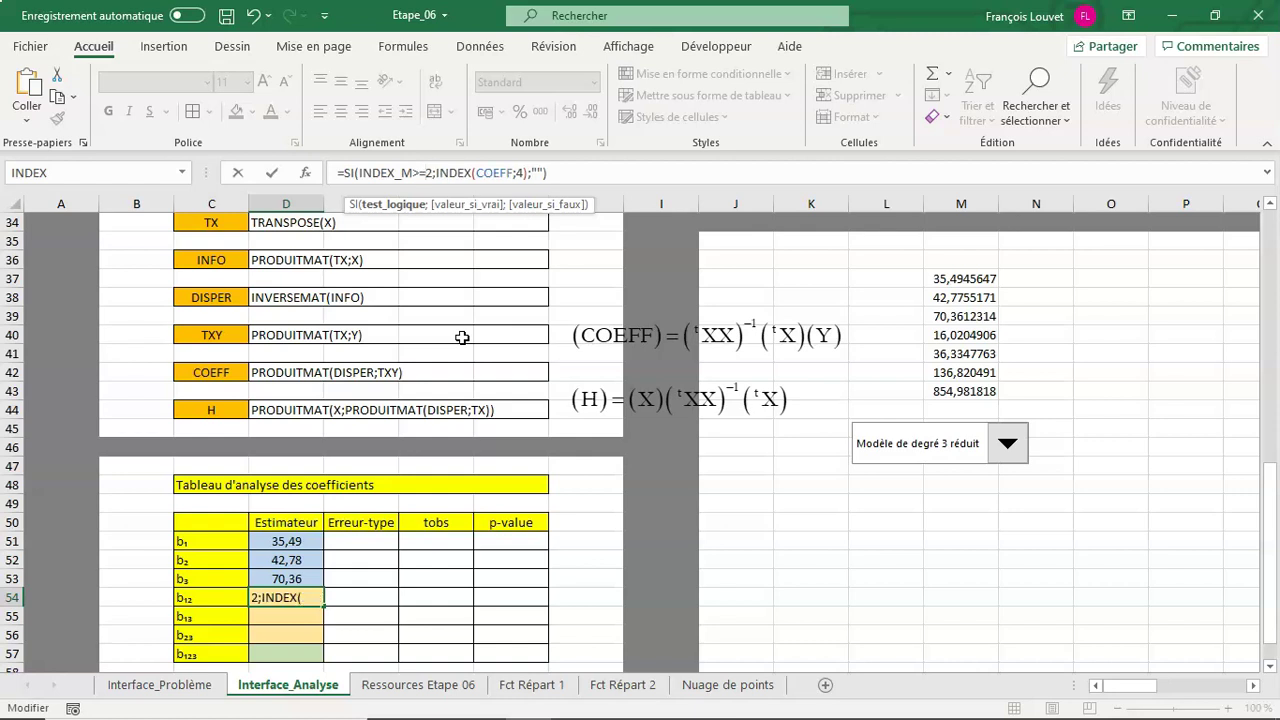
key("Return")
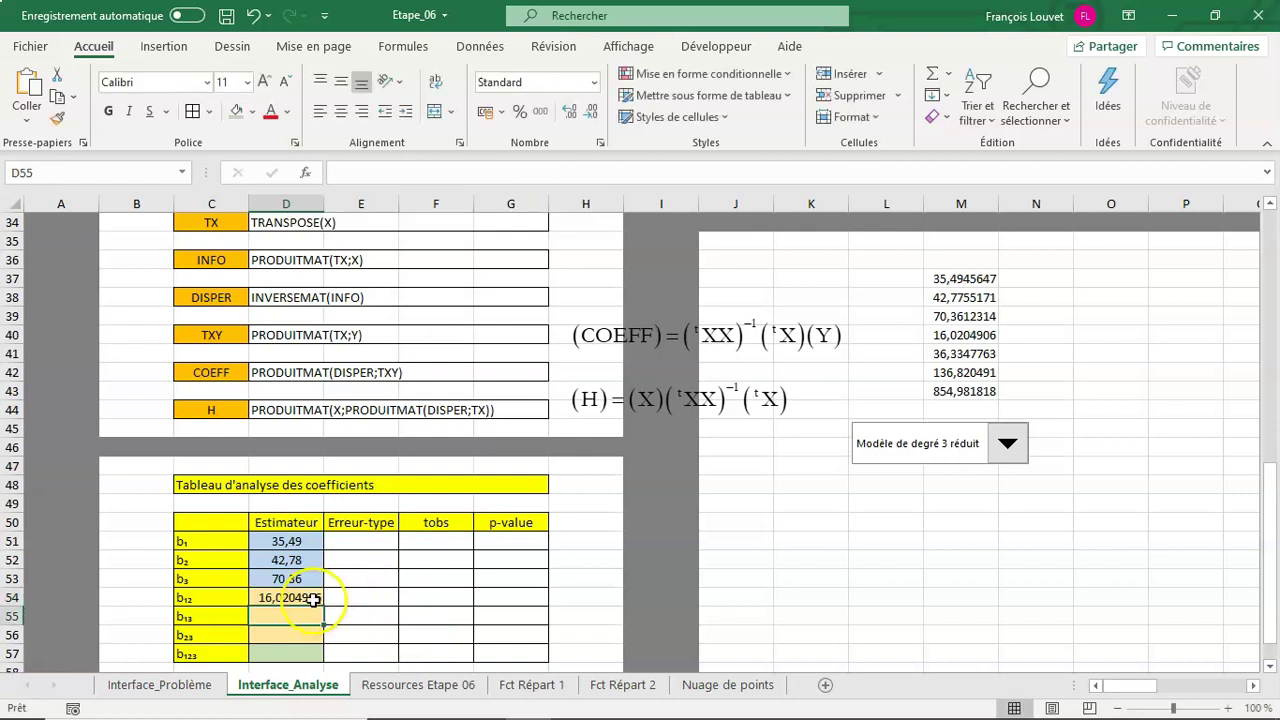
left_click(308, 600)
left_click(588, 113)
left_click(588, 113)
left_click(588, 113)
left_click(588, 113)
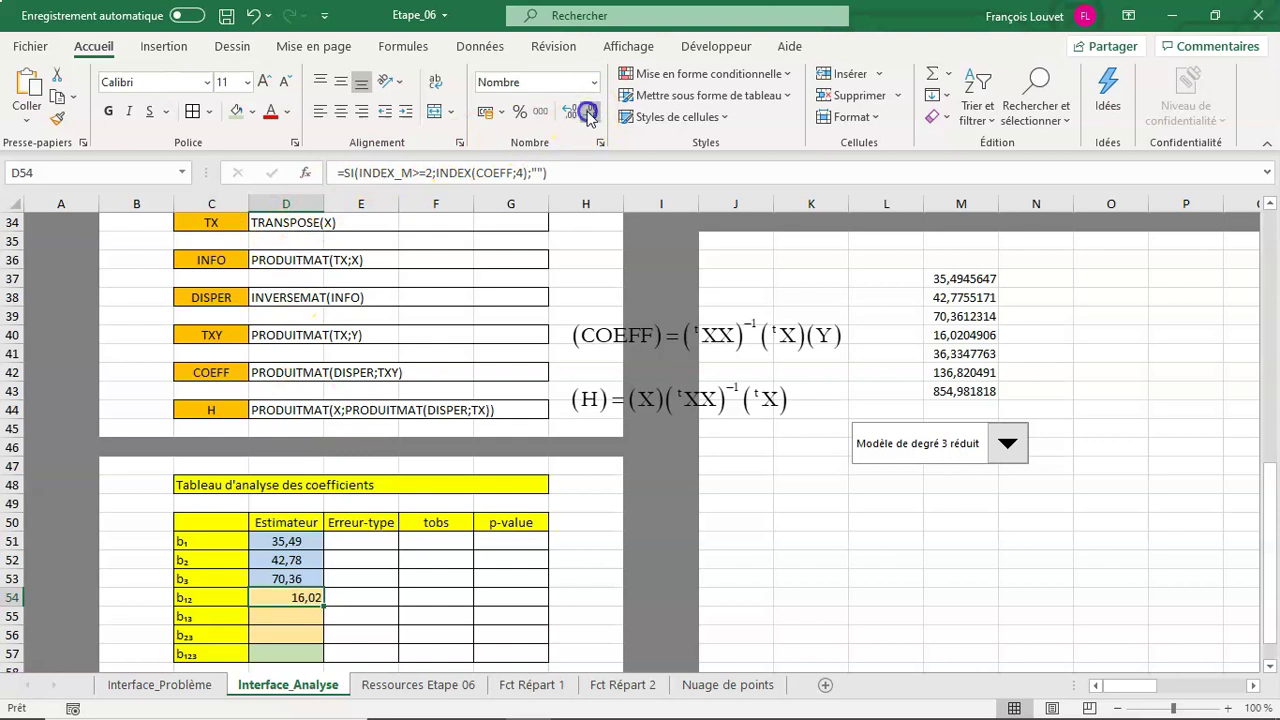
left_click(341, 111)
Check D54 under Modèle de degré 2, 3 réduit and 1, ending on Modèle de degré 2.
left_click(1012, 541)
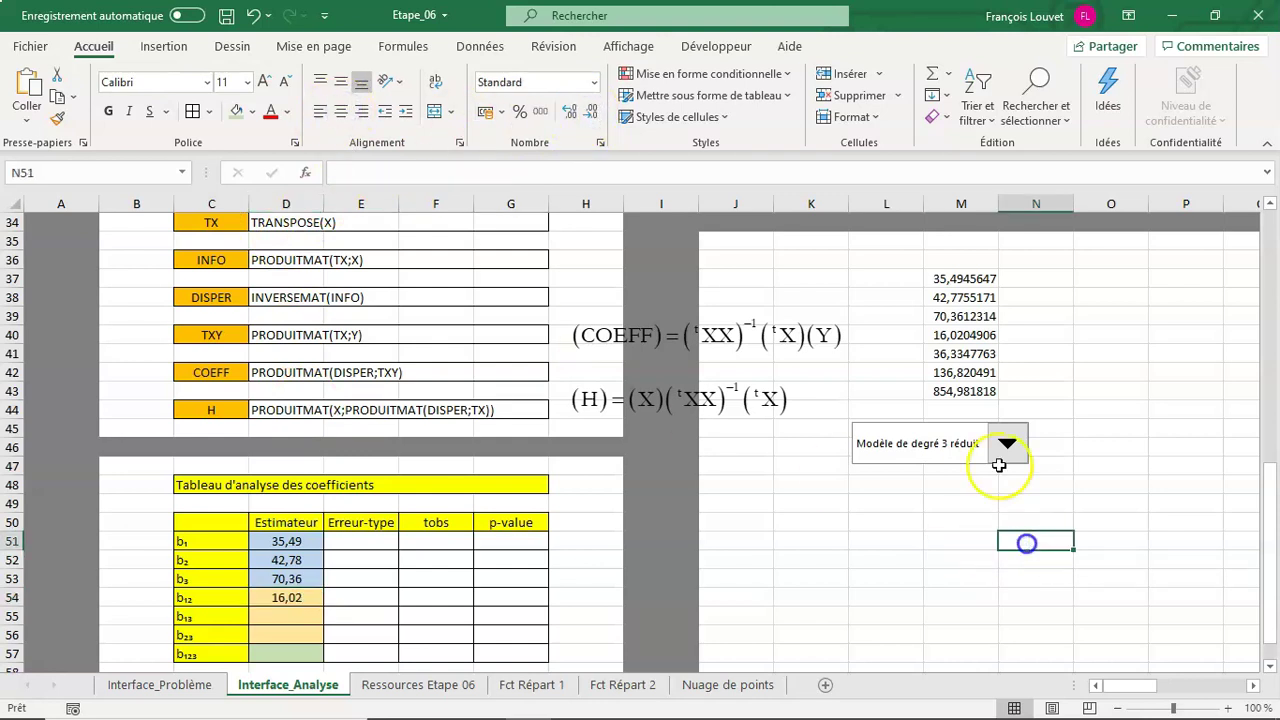
left_click(1006, 442)
left_click(968, 483)
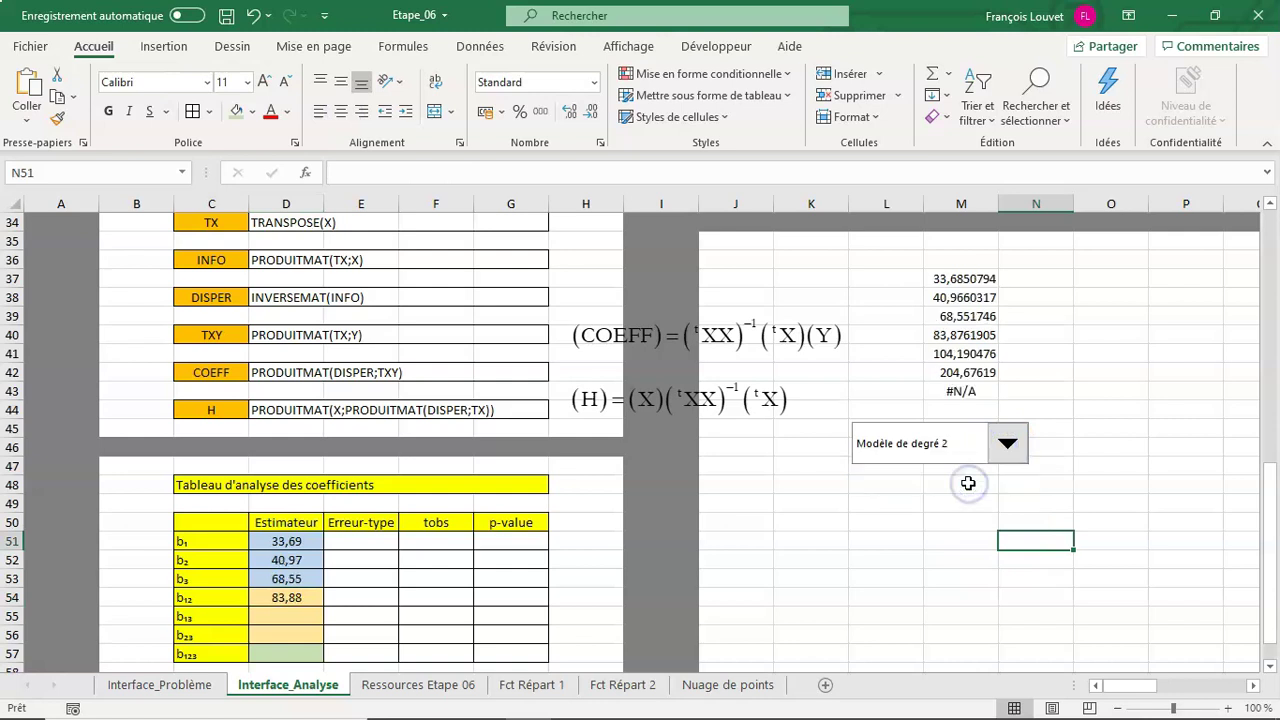
left_click(1006, 443)
left_click(998, 494)
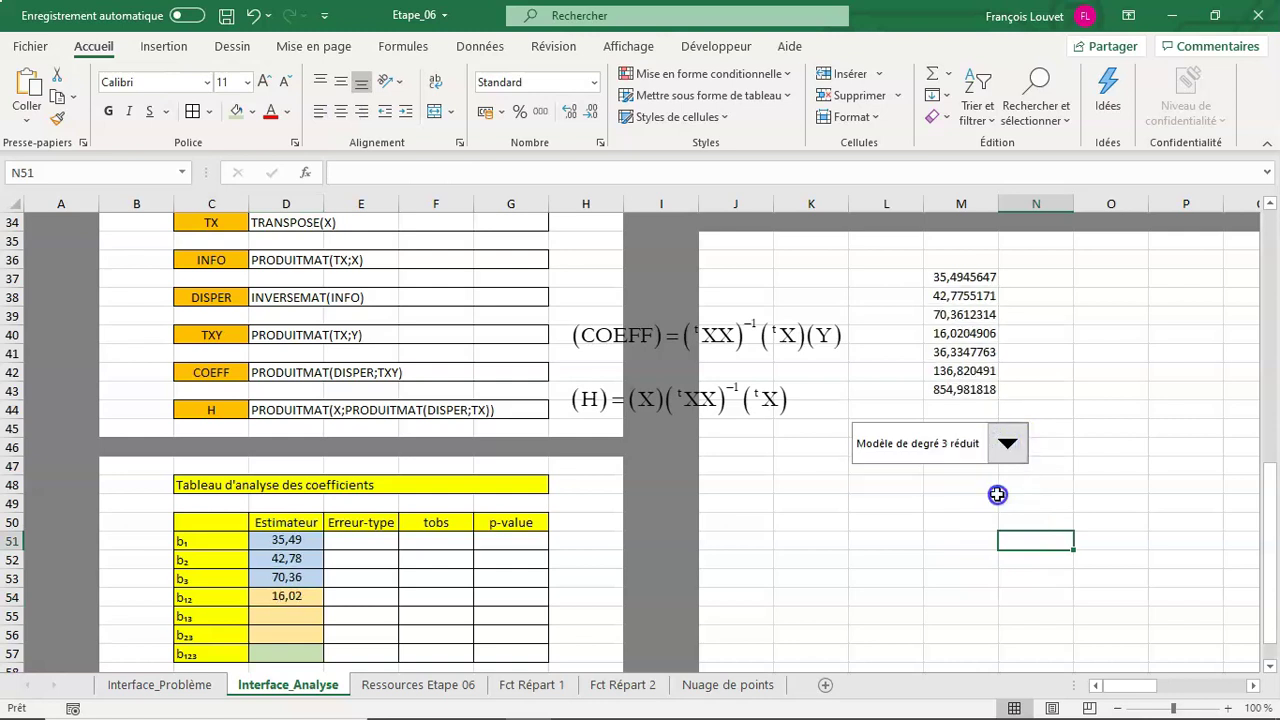
left_click(1006, 443)
left_click(992, 470)
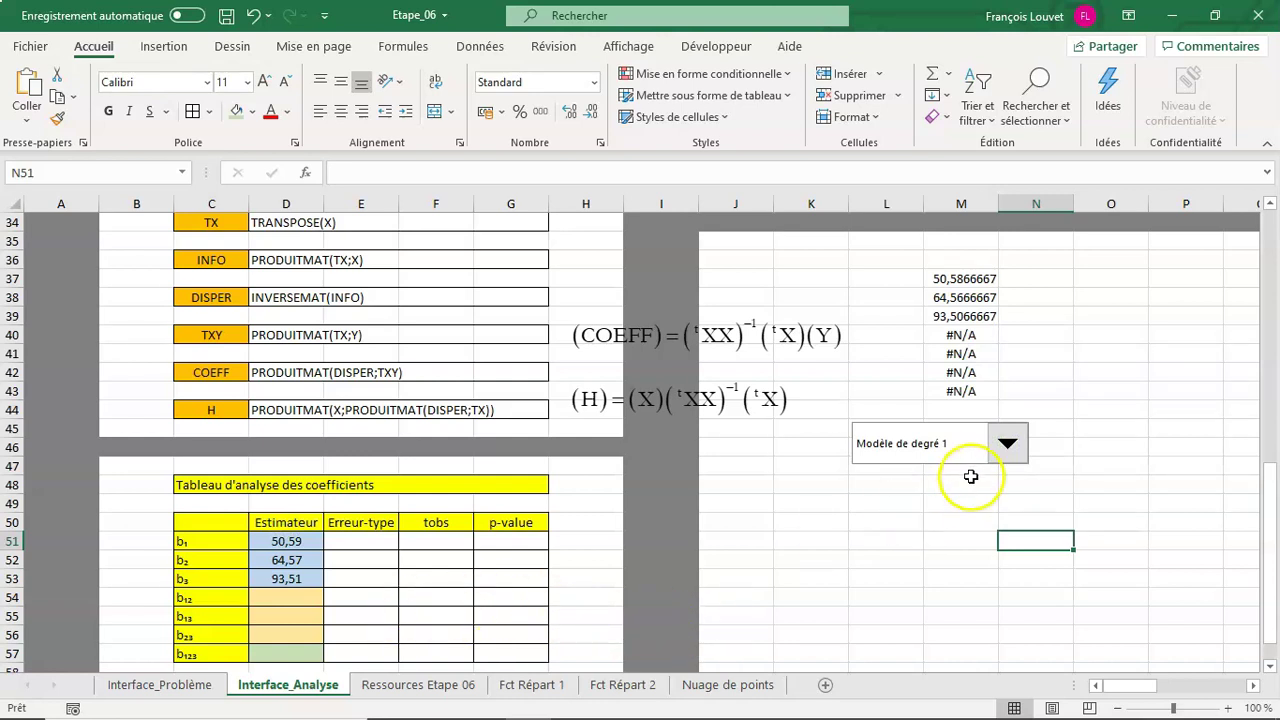
left_click(964, 452)
left_click(960, 483)
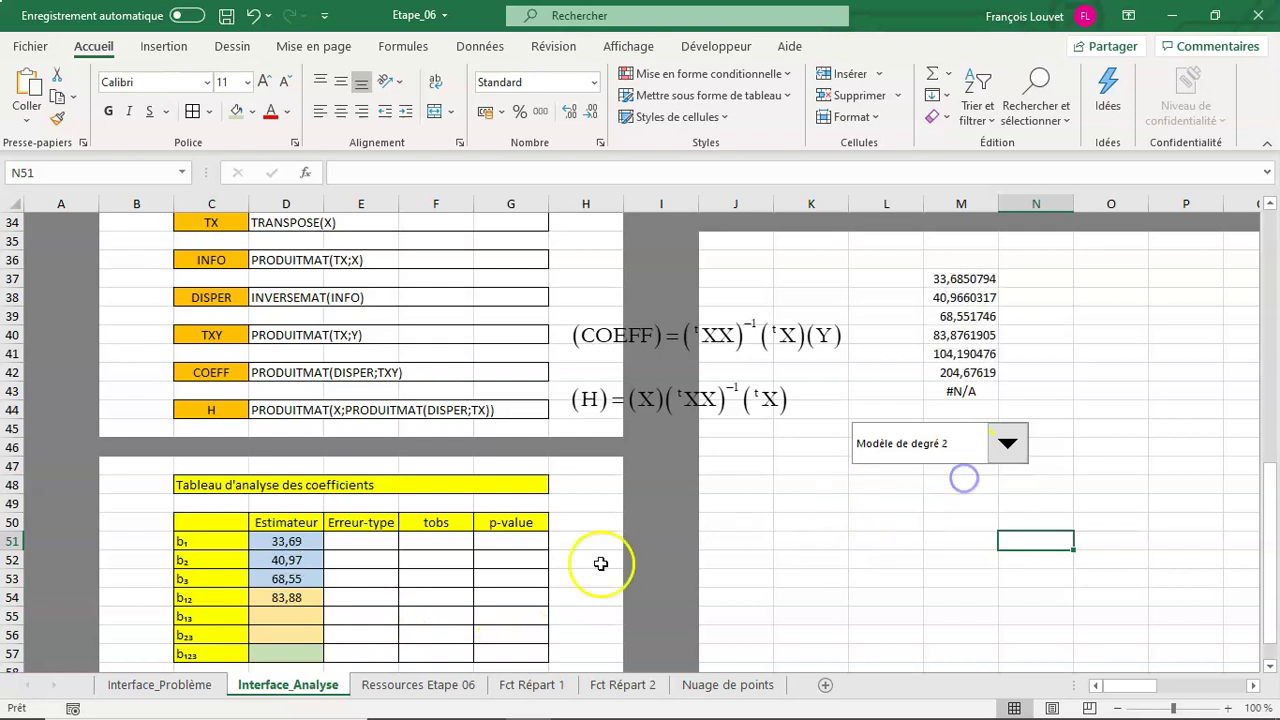
Fill D54 down to D56 and edit the INDEX row numbers so b13 and b23 use coefficients 5 and 6.
left_click(309, 604)
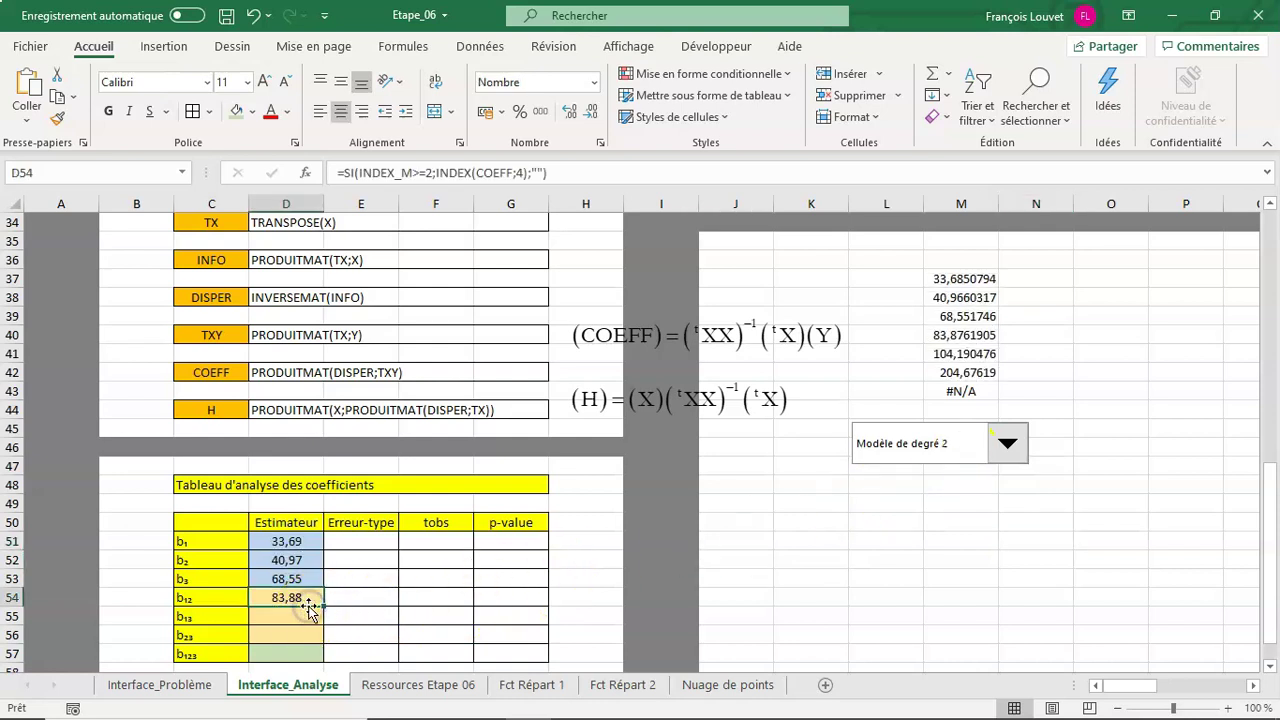
left_click(322, 606)
left_click_drag(325, 606, 311, 631)
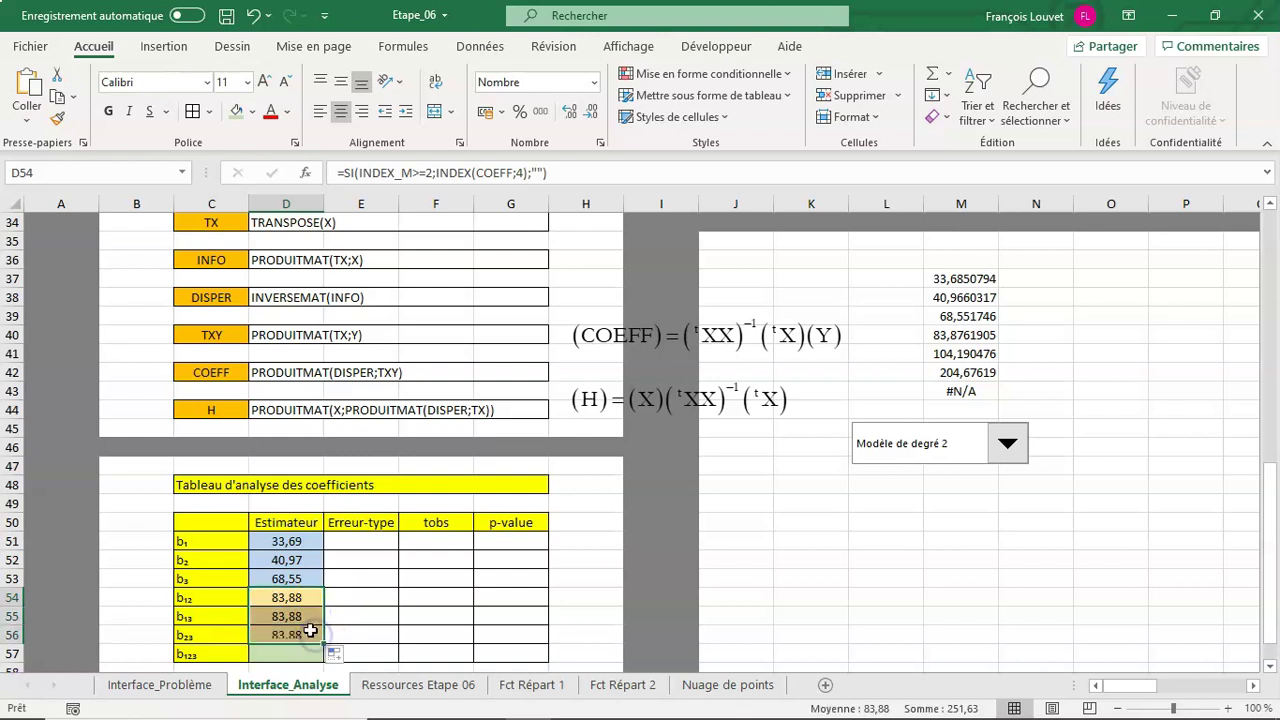
left_click(302, 616)
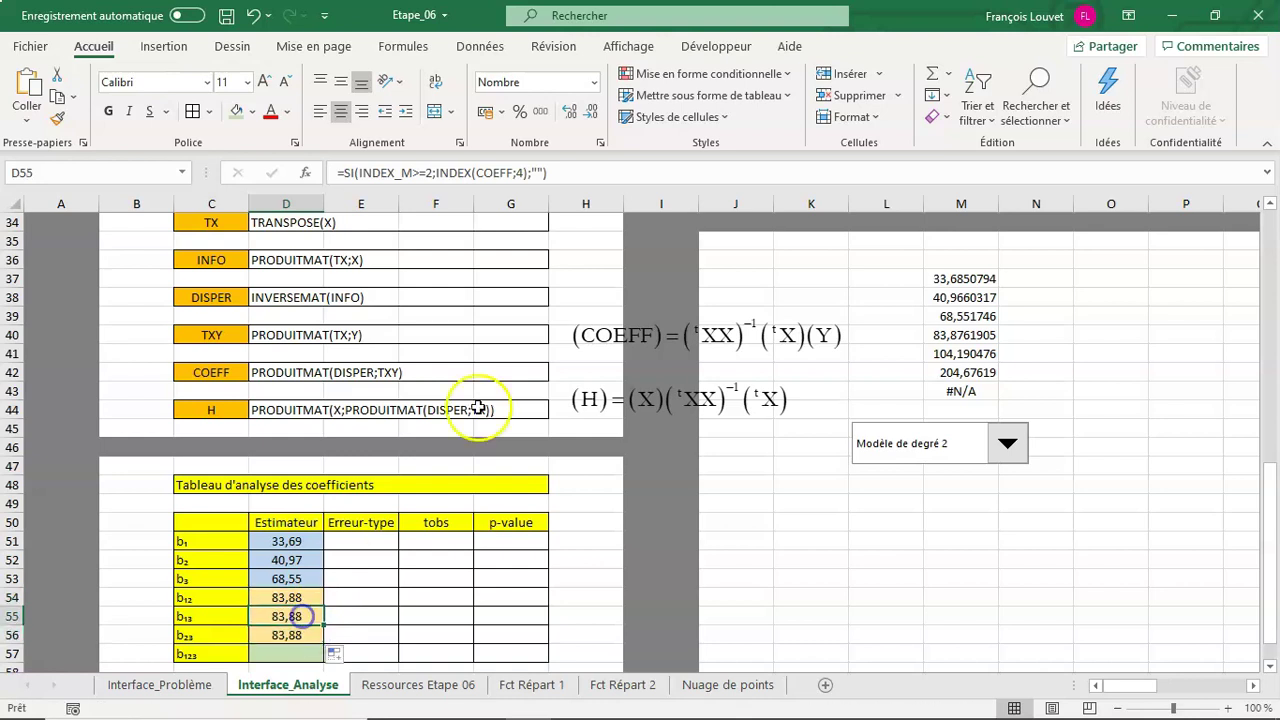
double_click(519, 172)
type("4")
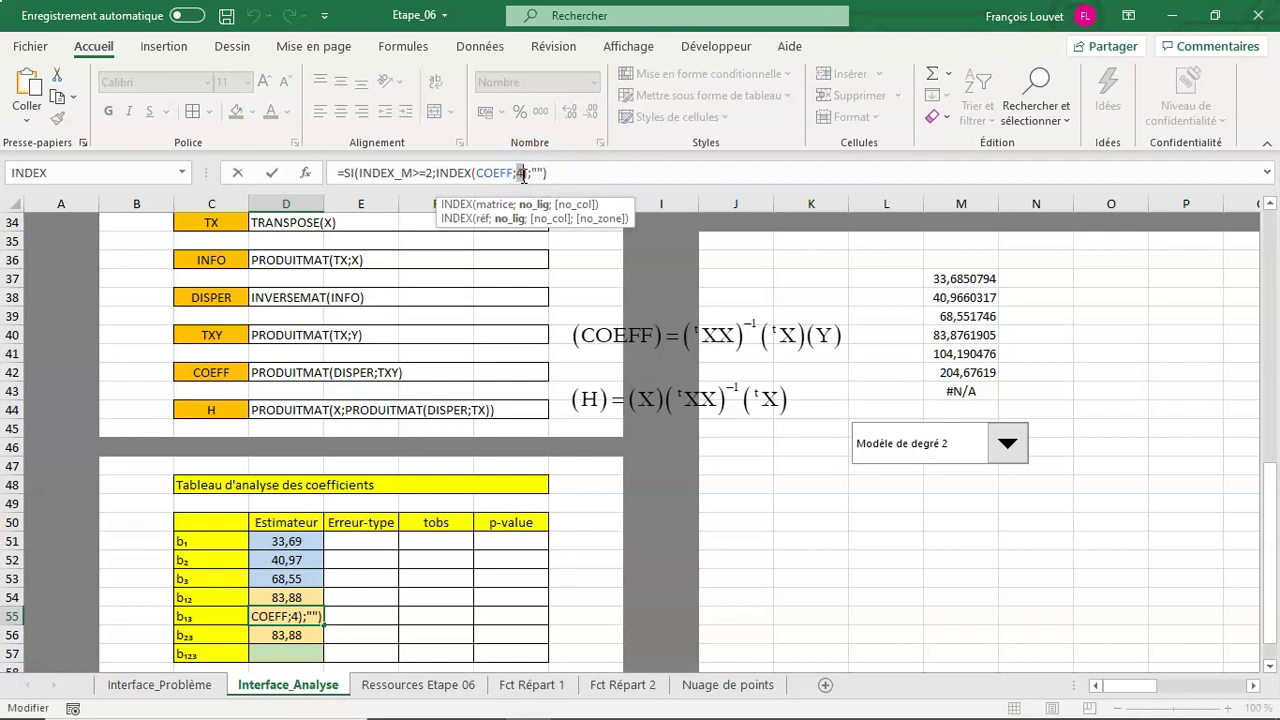
key("Return")
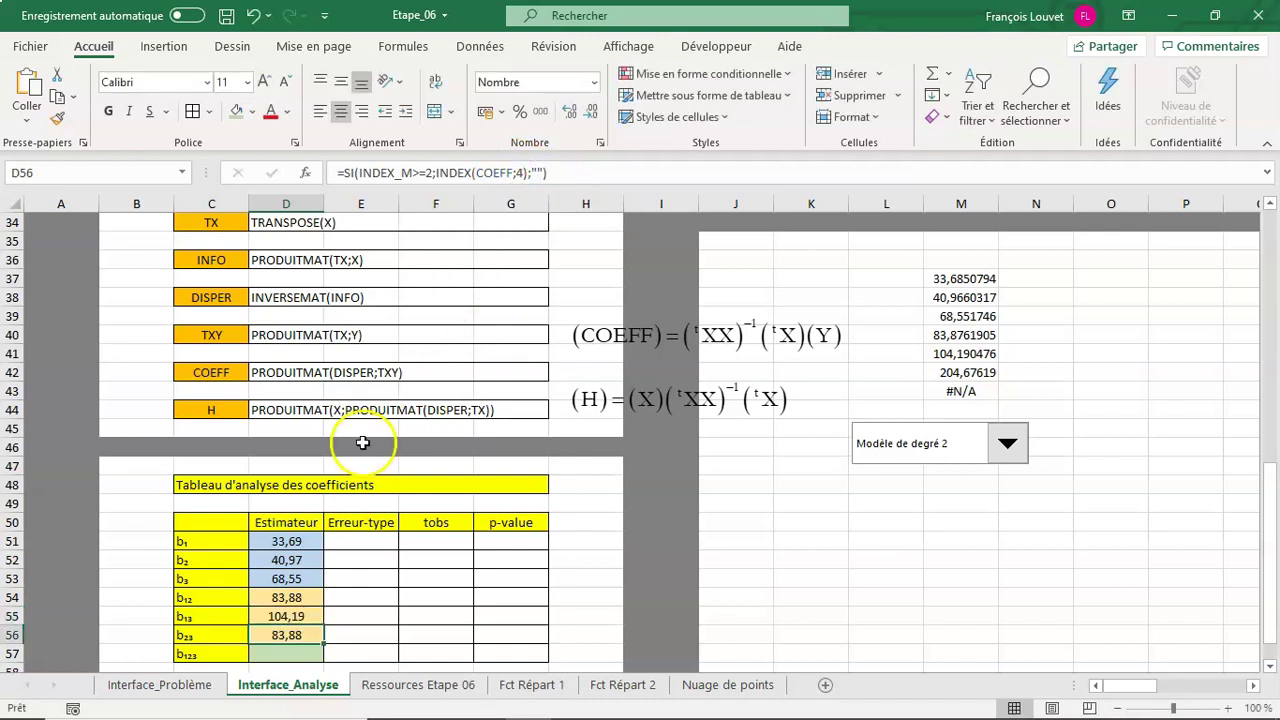
double_click(519, 172)
type("6")
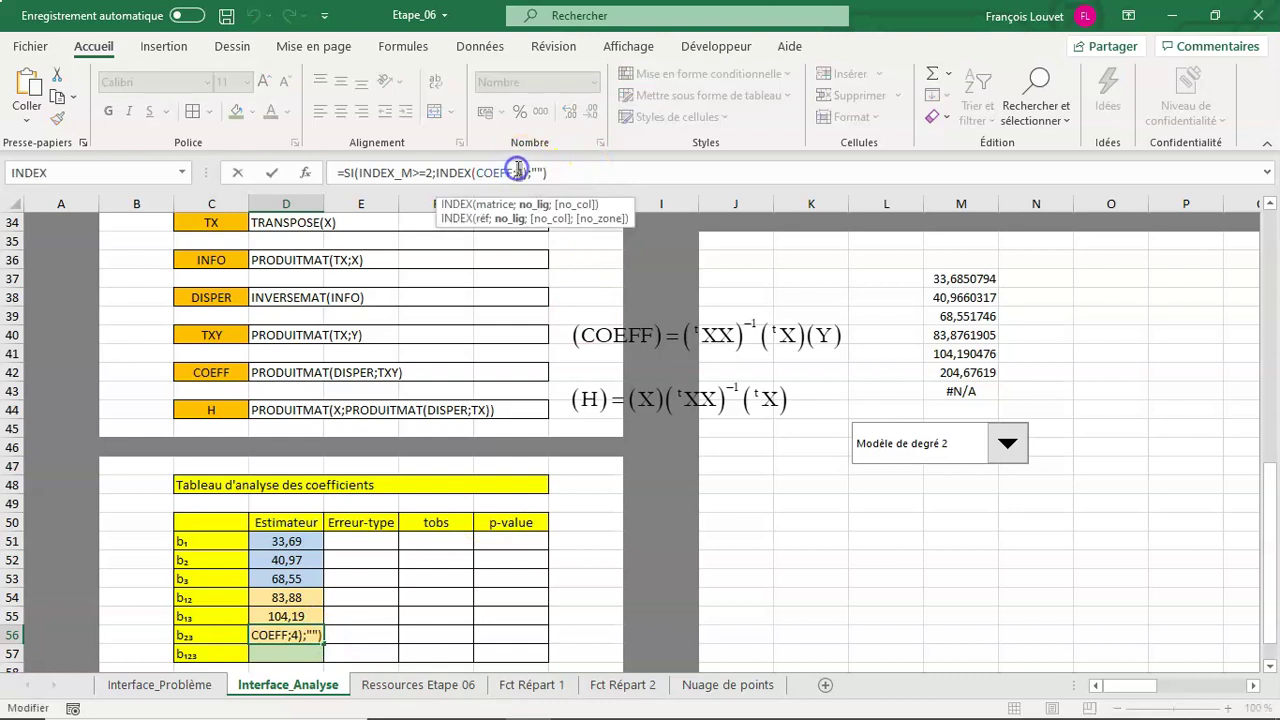
key("Return")
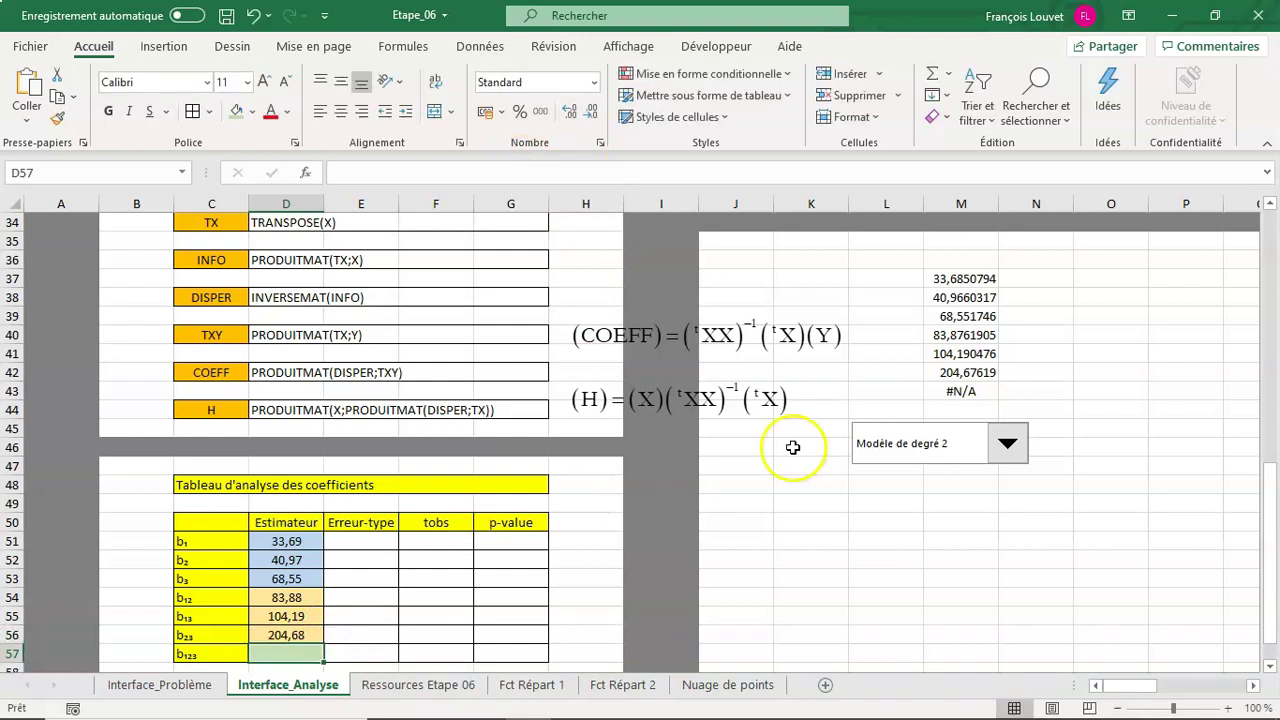
Cycle the model through Modèle de degré 1 and 2, ending on Modèle de degré 3 réduit.
left_click(1035, 483)
left_click(1012, 445)
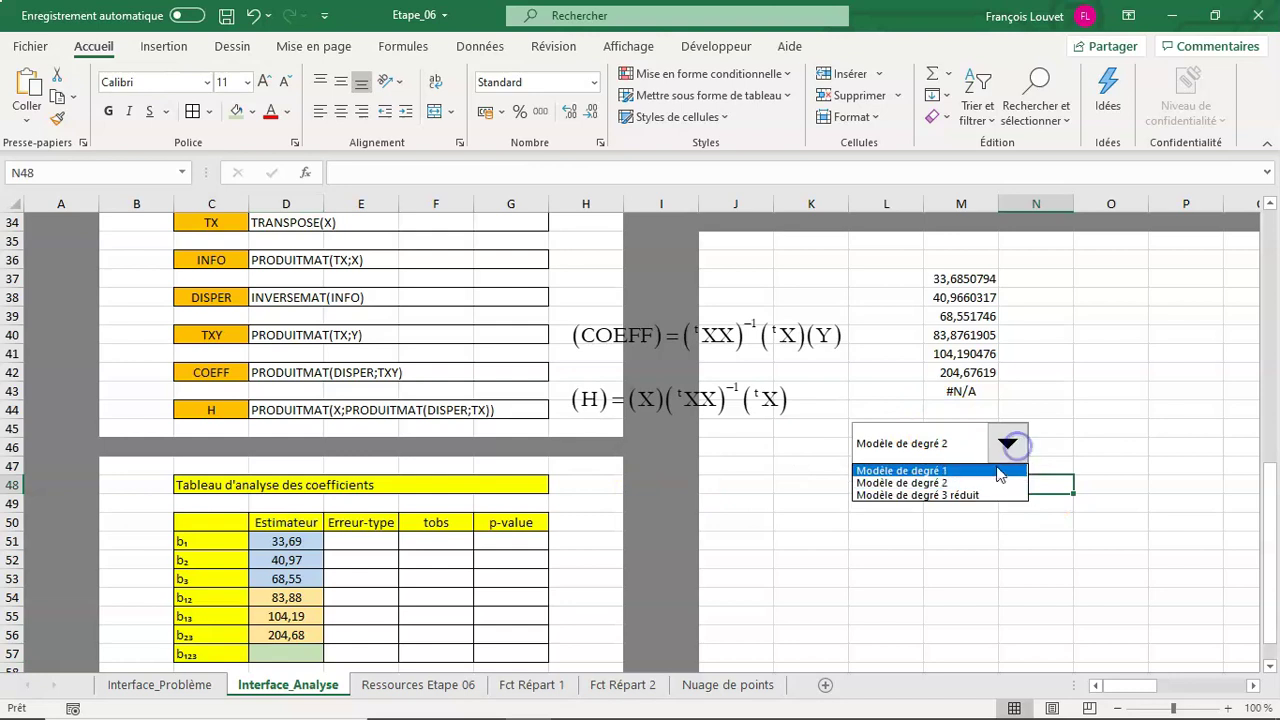
left_click(994, 471)
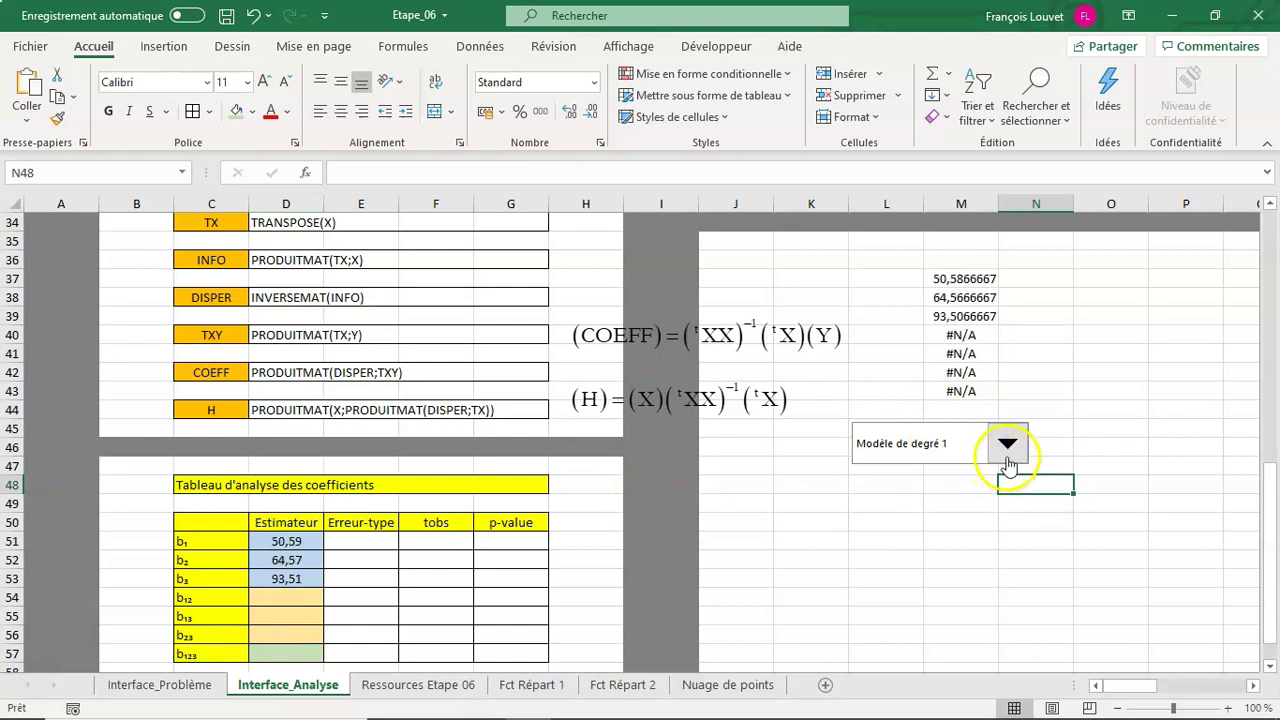
left_click(1007, 447)
left_click(995, 482)
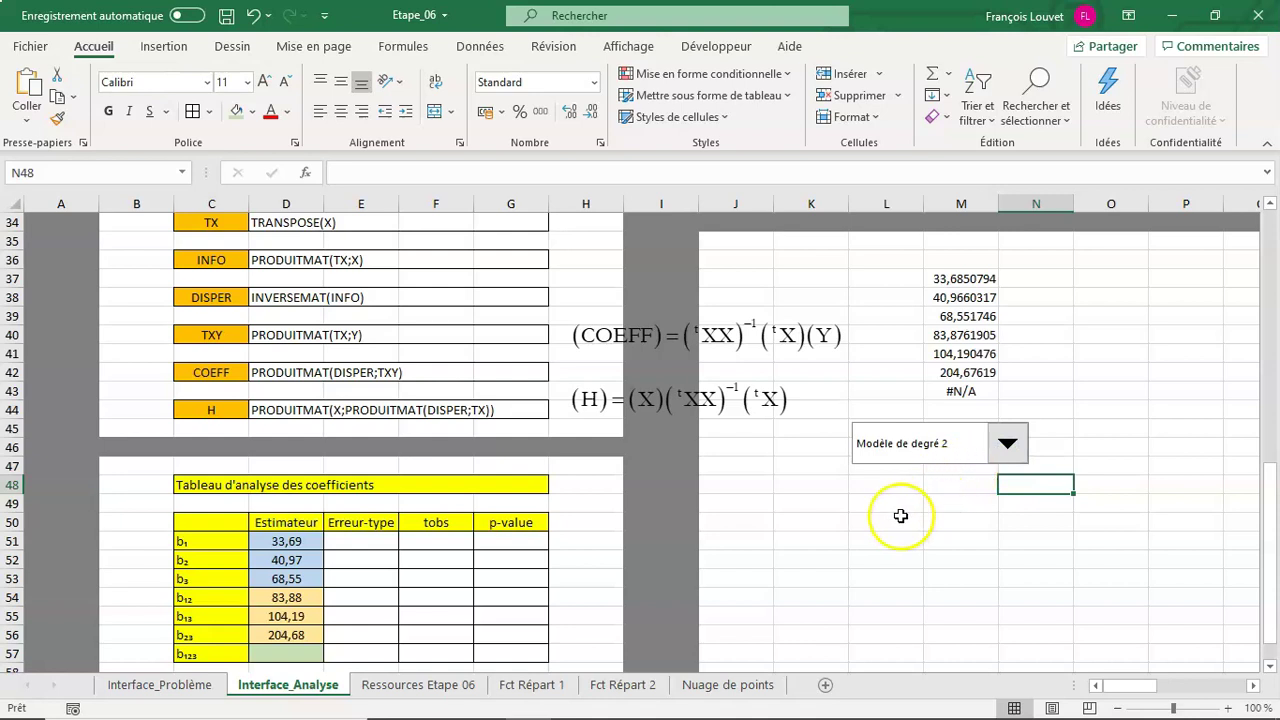
left_click(1008, 447)
left_click(988, 495)
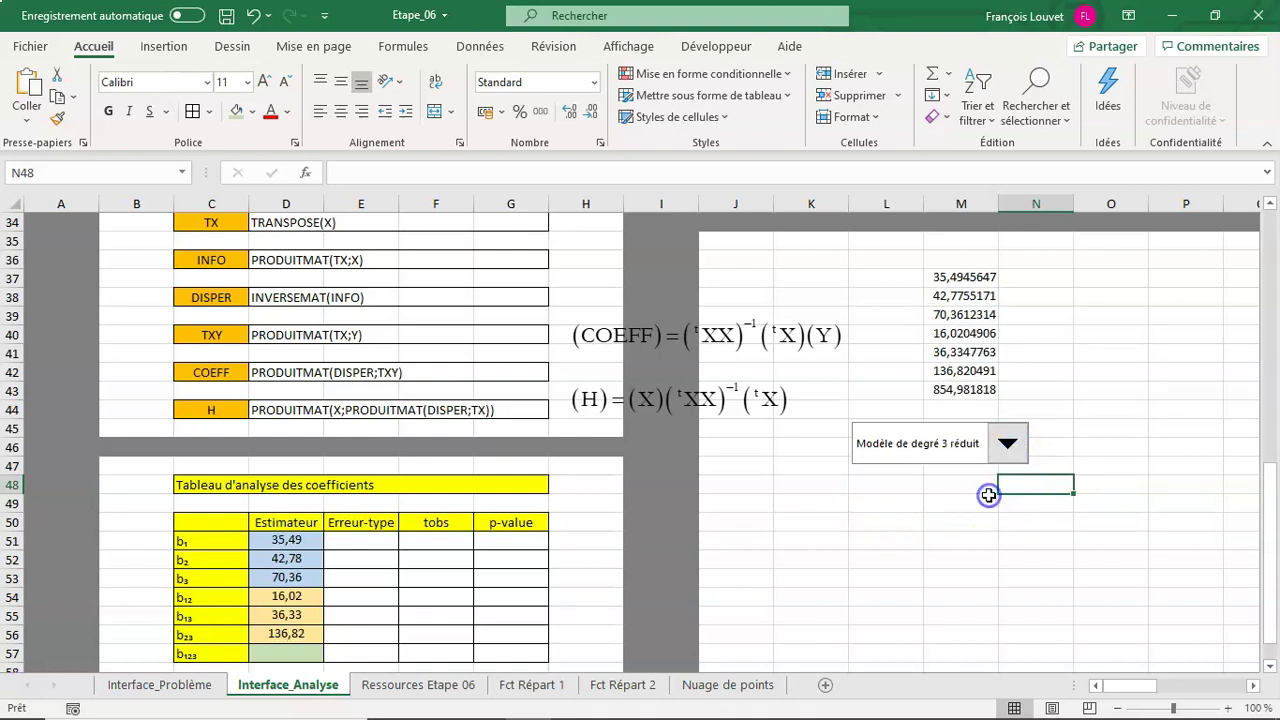
left_click(286, 654)
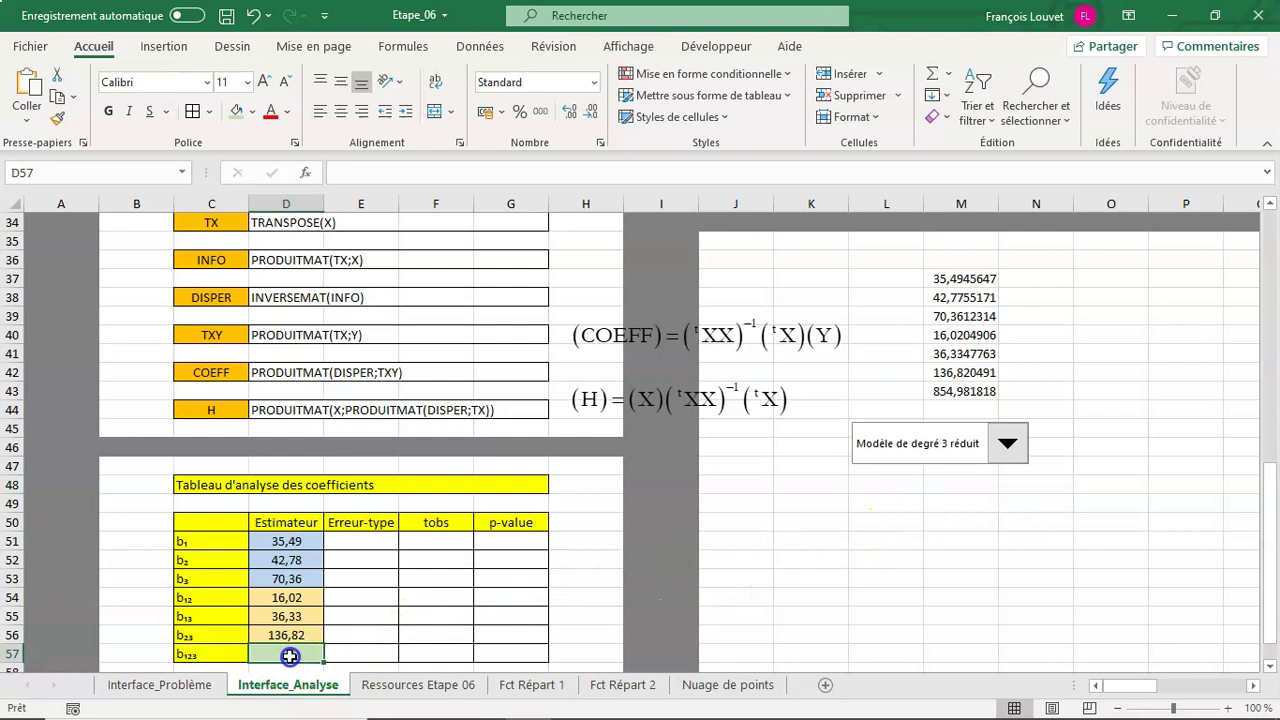
Start an SI formula in D57 with the logical test INDEX_M=3.
left_click(305, 172)
left_click(1068, 261)
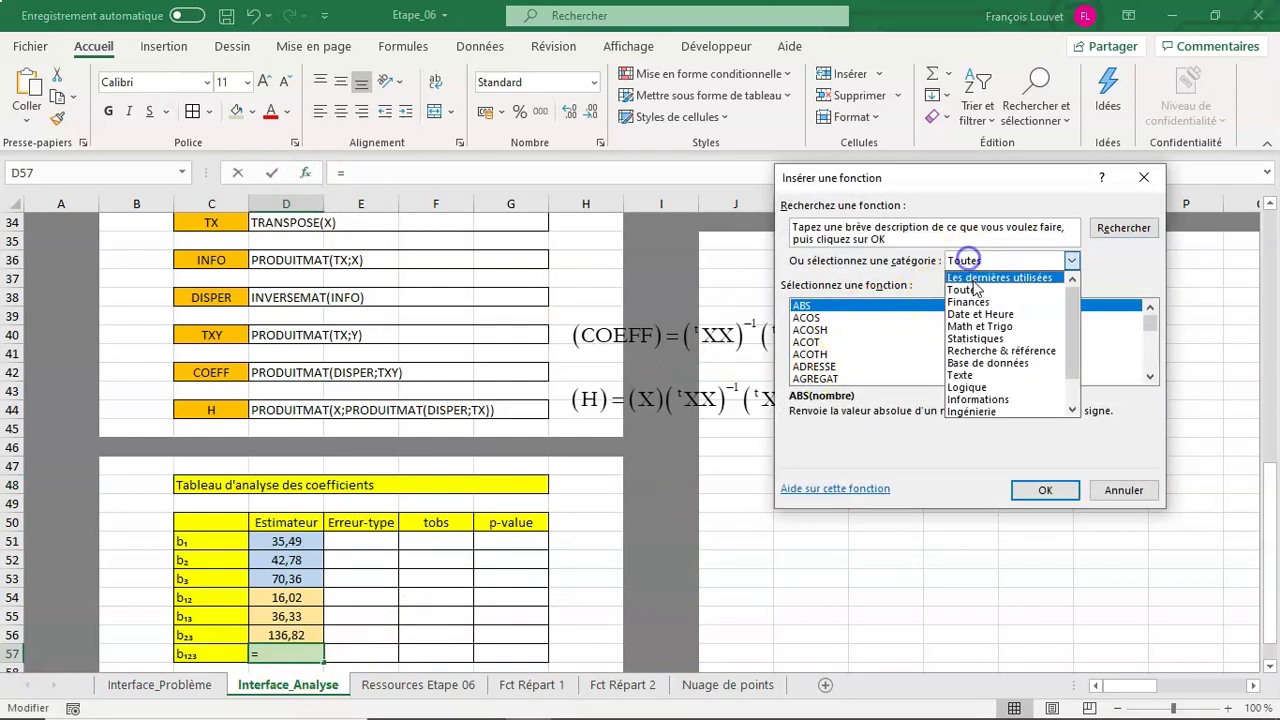
left_click(972, 278)
left_click(810, 318)
left_click(1045, 490)
type("INDEX")
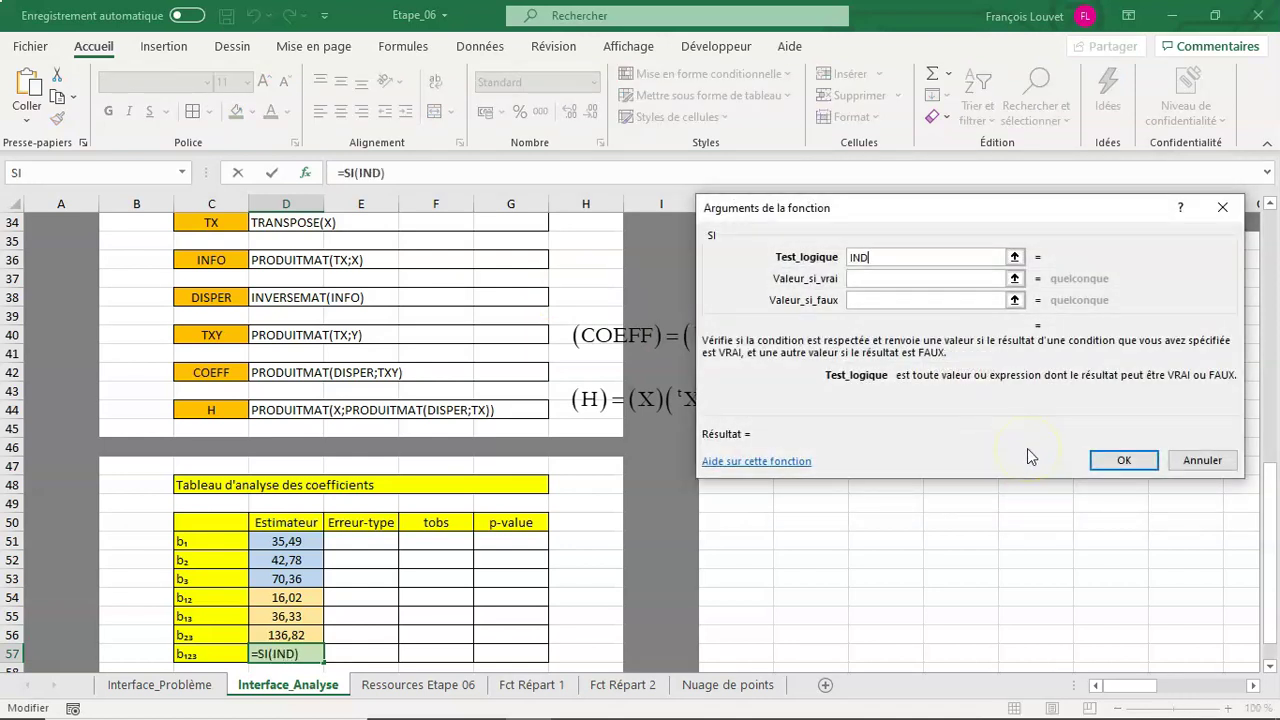
type("_M=3")
key("Tab")
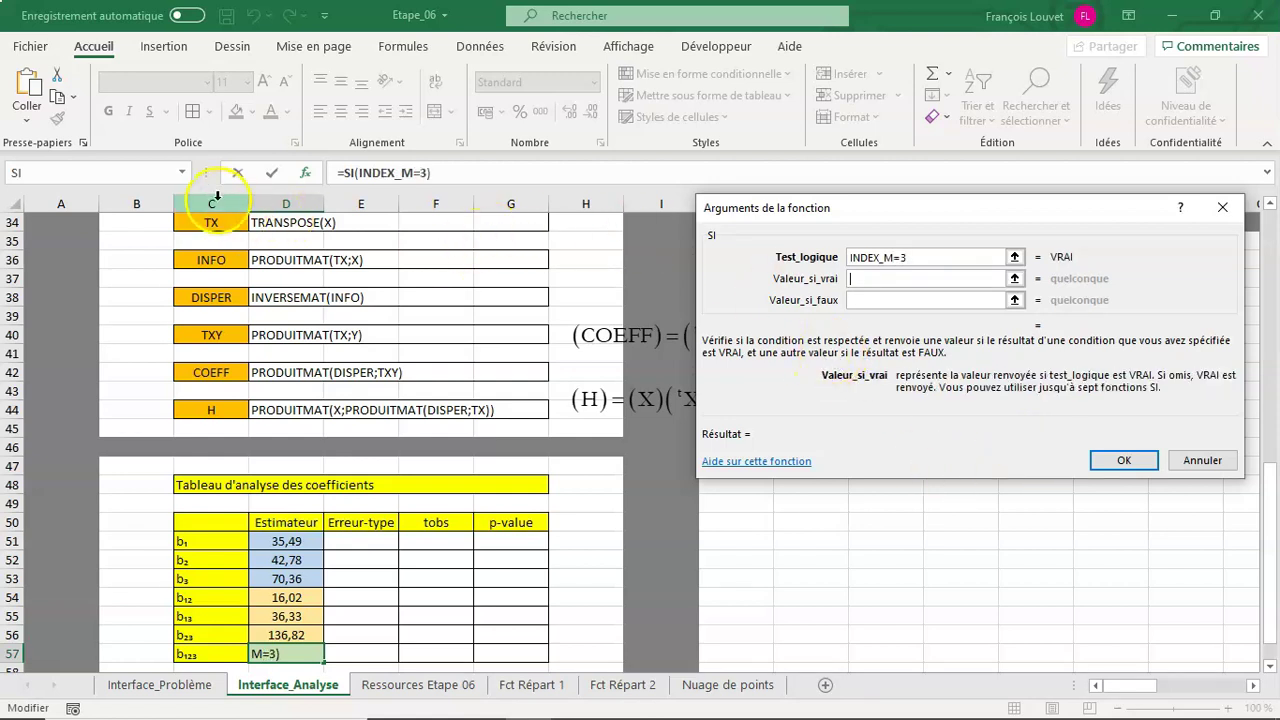
Set D57's true value to INDEX(COEFF;7) and false value to "", then confirm.
left_click(183, 172)
left_click(136, 210)
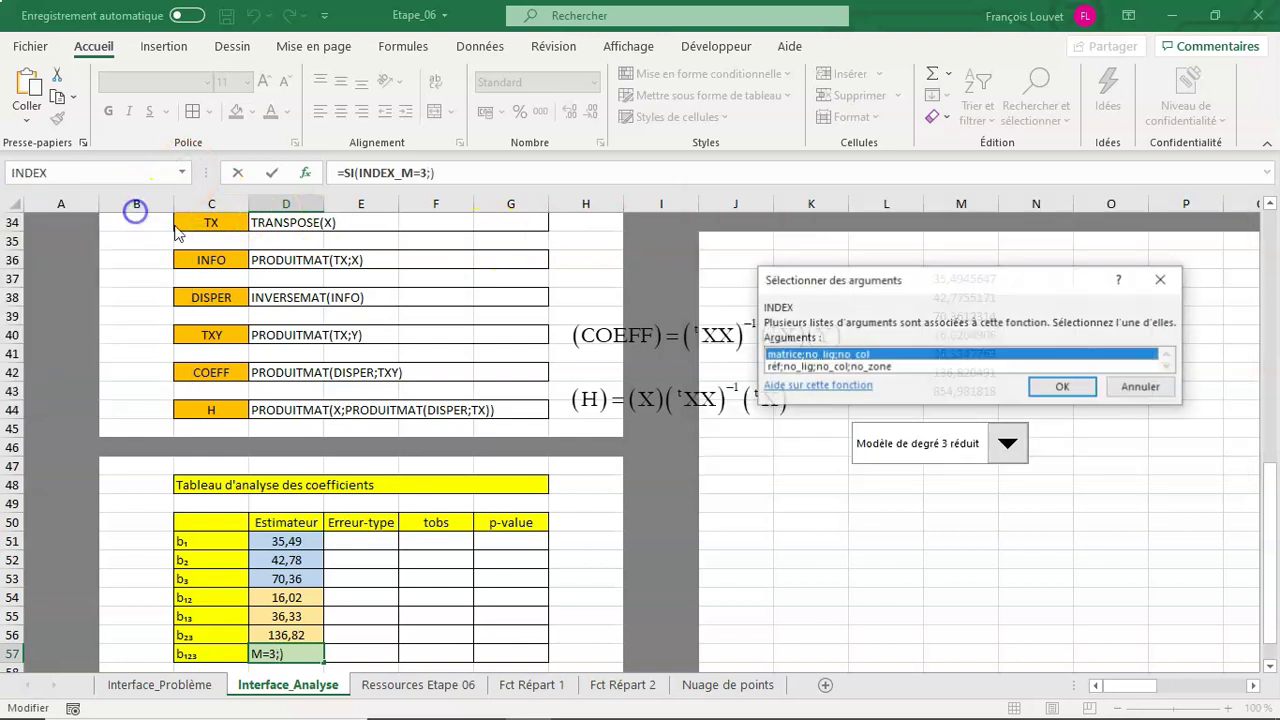
left_click(1058, 388)
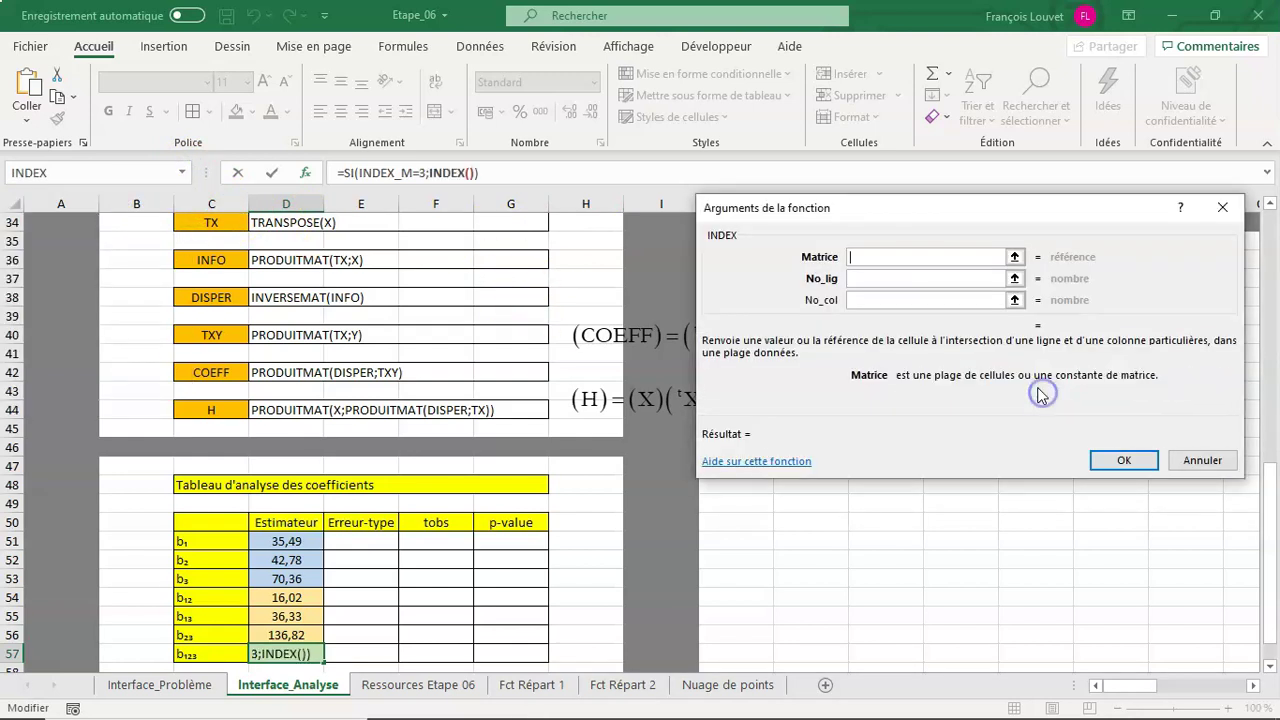
type("COEFF")
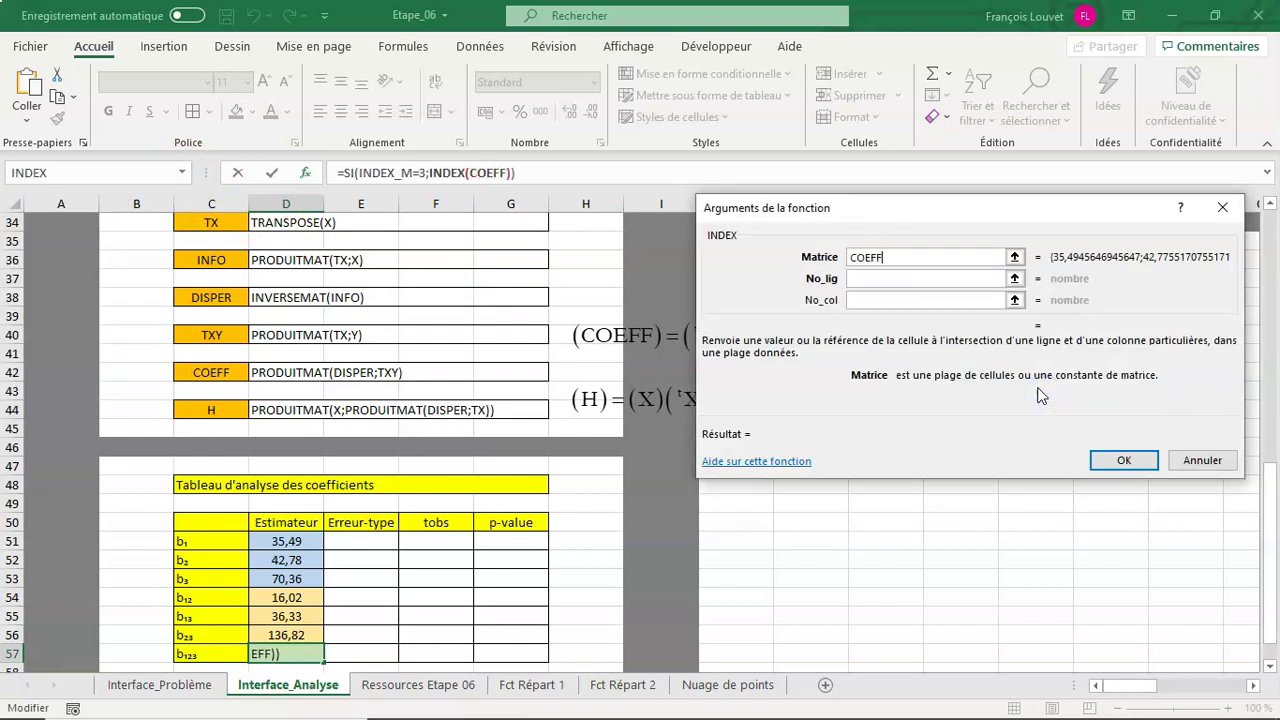
key("Tab")
type("7")
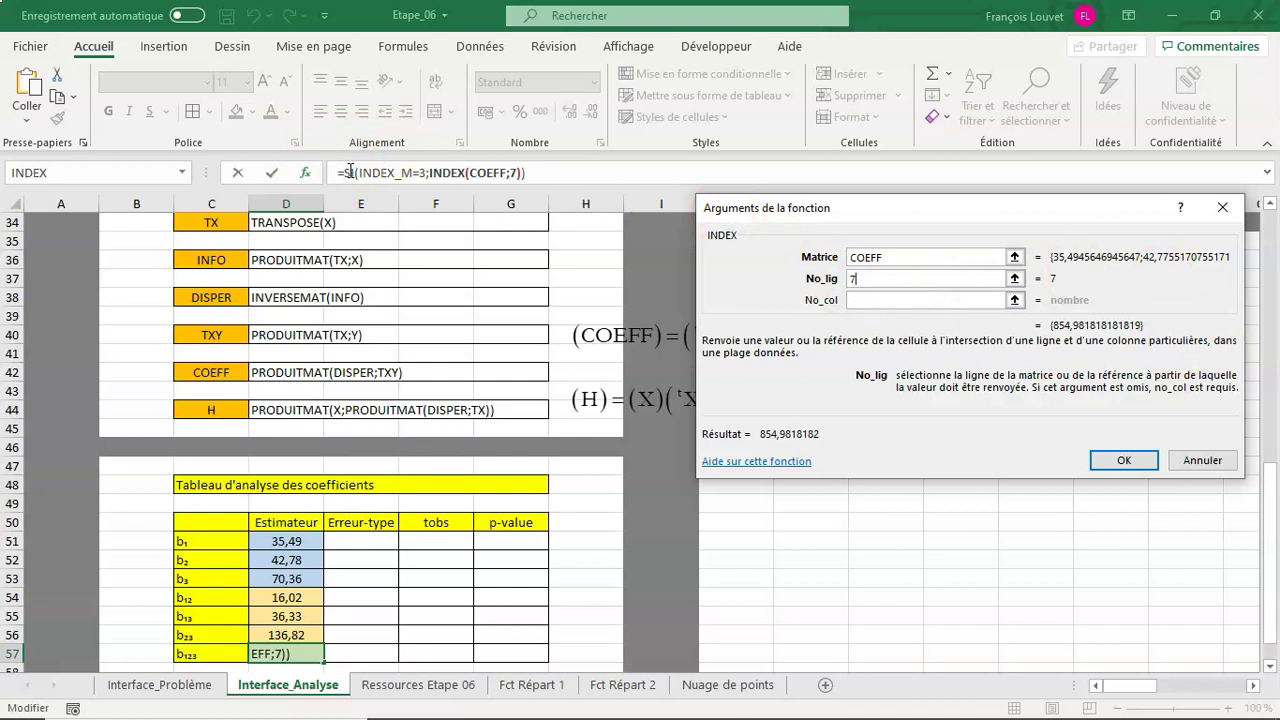
left_click(349, 172)
left_click(866, 302)
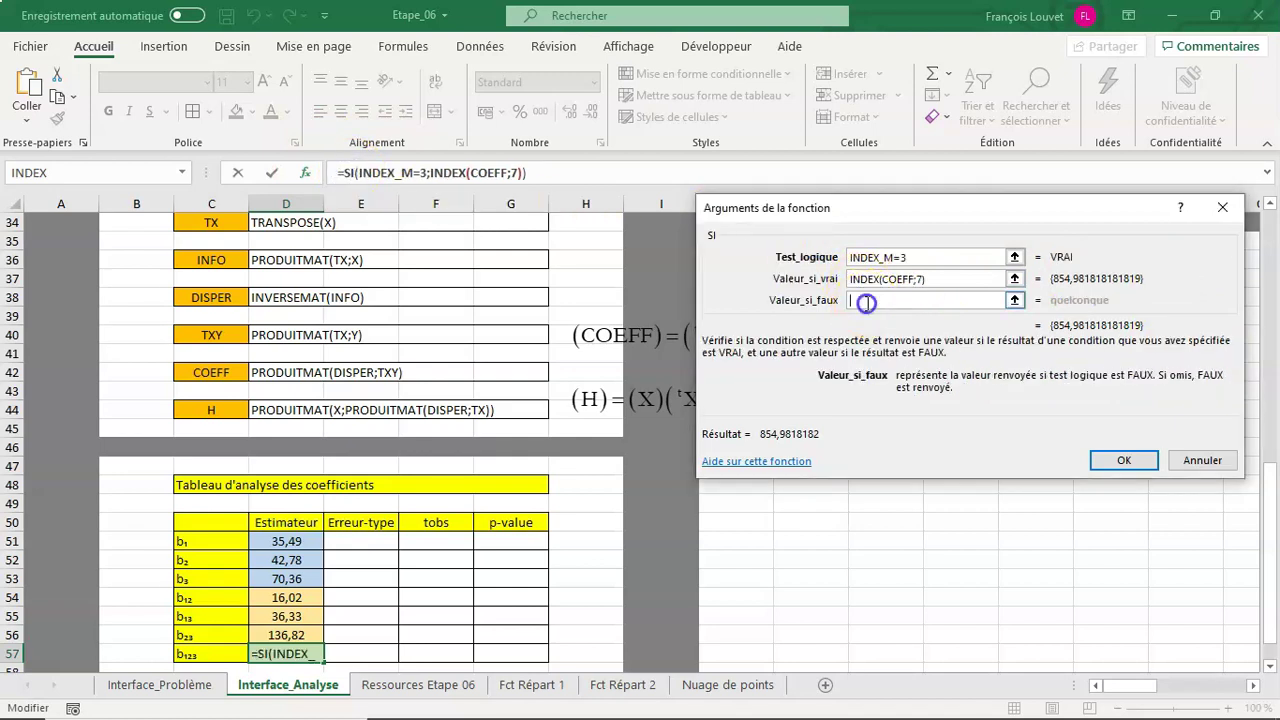
type("\"\"")
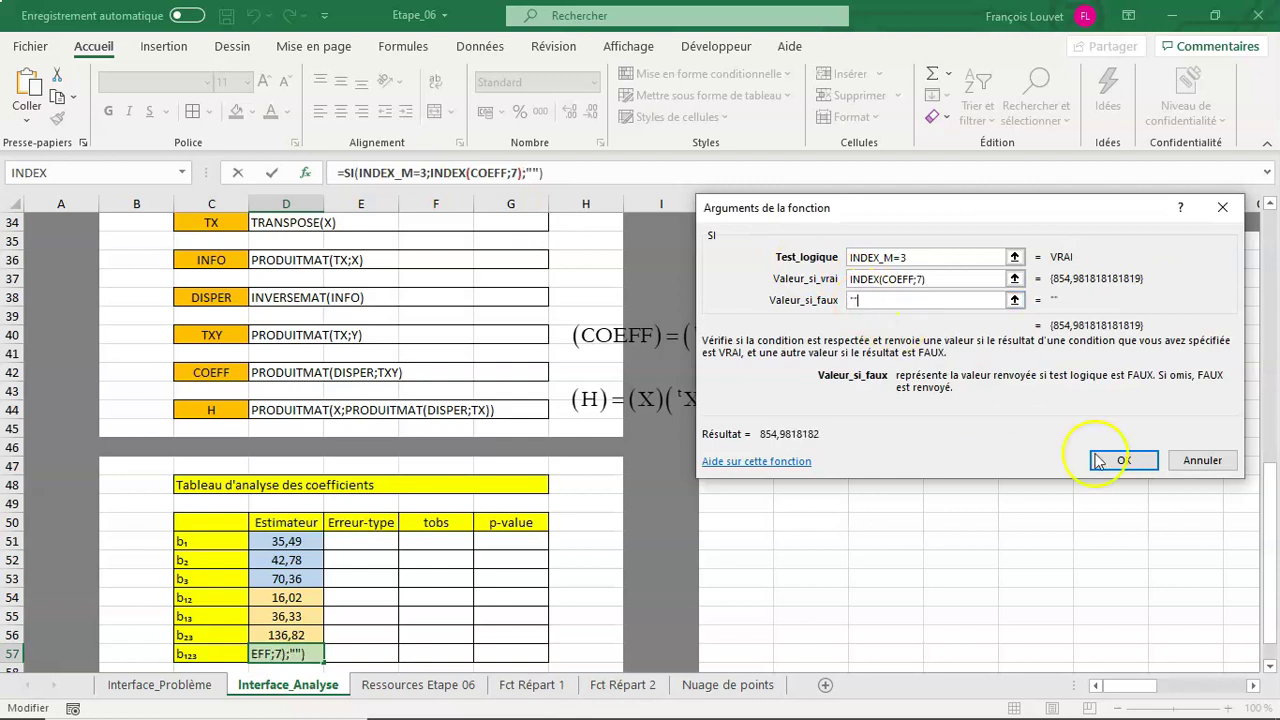
left_click(1122, 460)
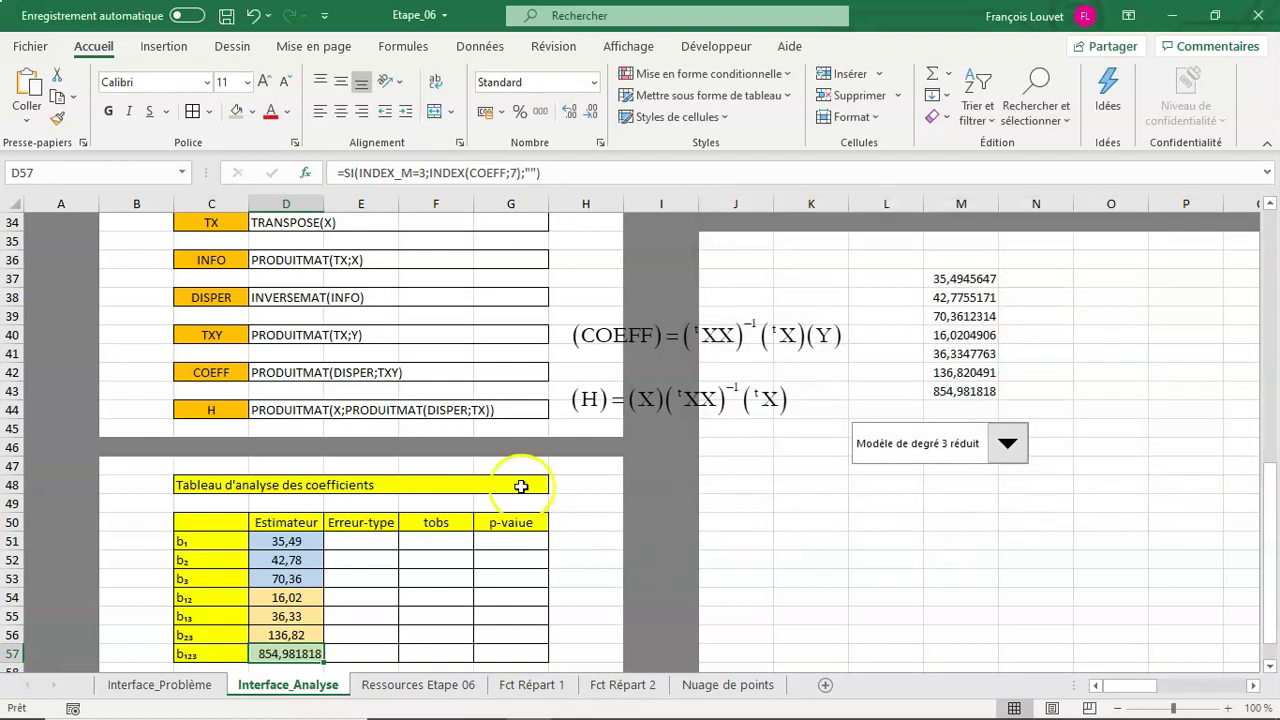
Show b123's estimate as 854,98 with two decimals, centred.
left_click(588, 116)
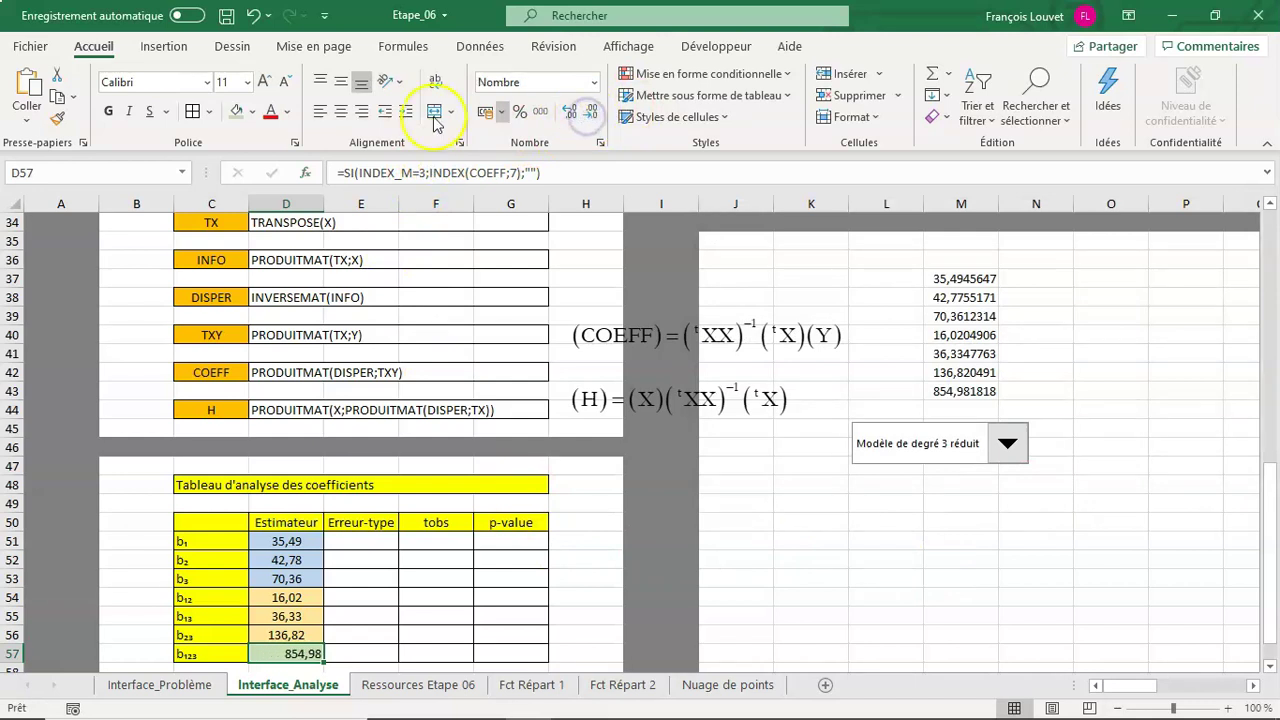
left_click(341, 111)
left_click(940, 545)
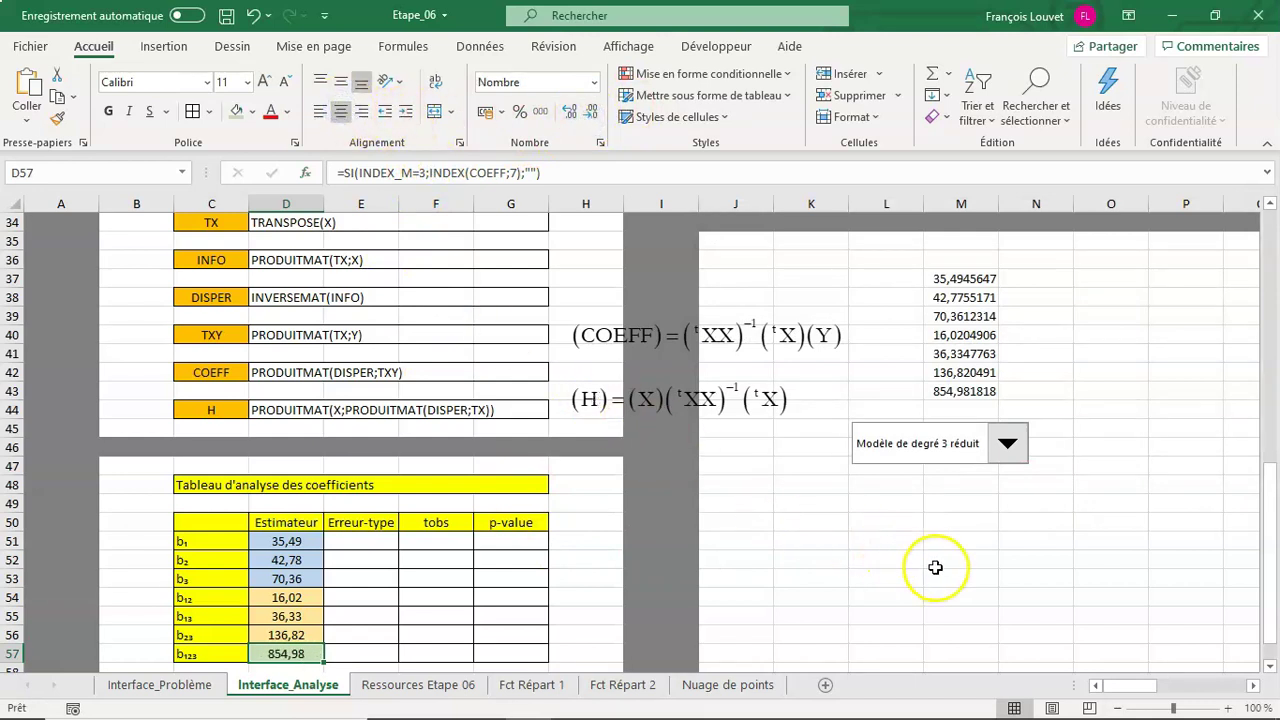
Test the table with Modèle de degré 1 and 2, then return to Modèle de degré 3 réduit.
left_click(1010, 440)
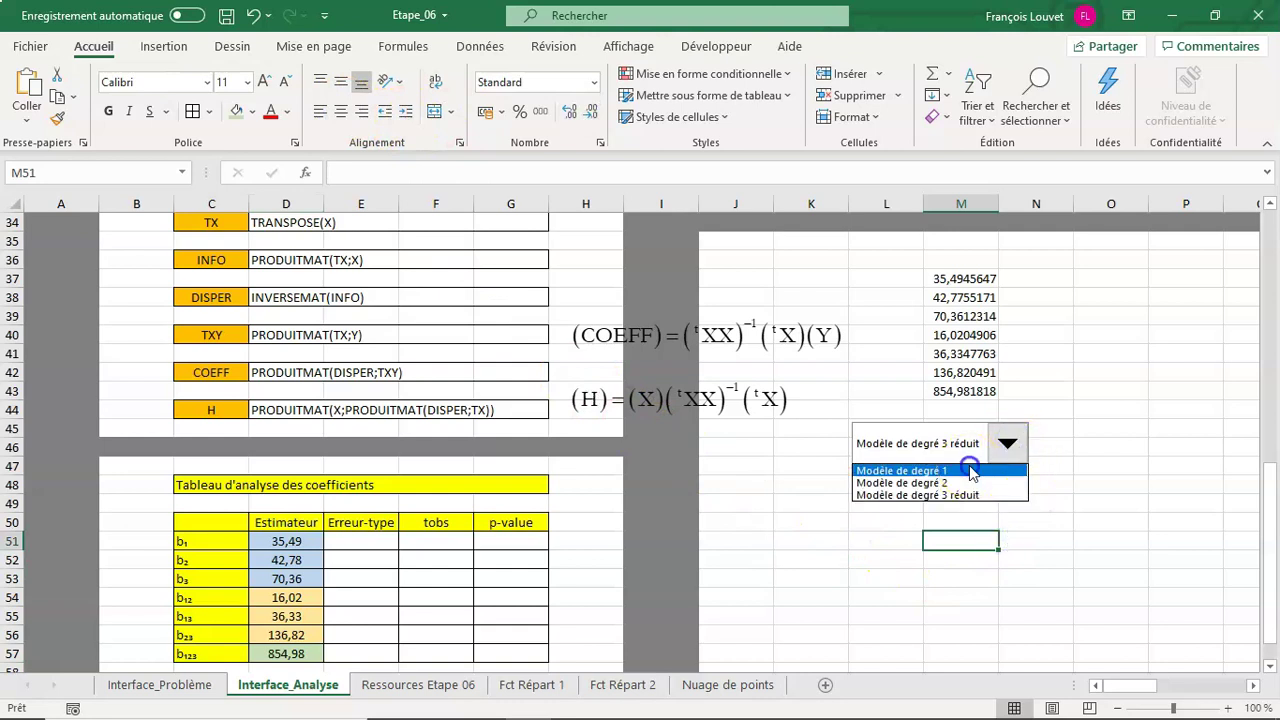
left_click(968, 470)
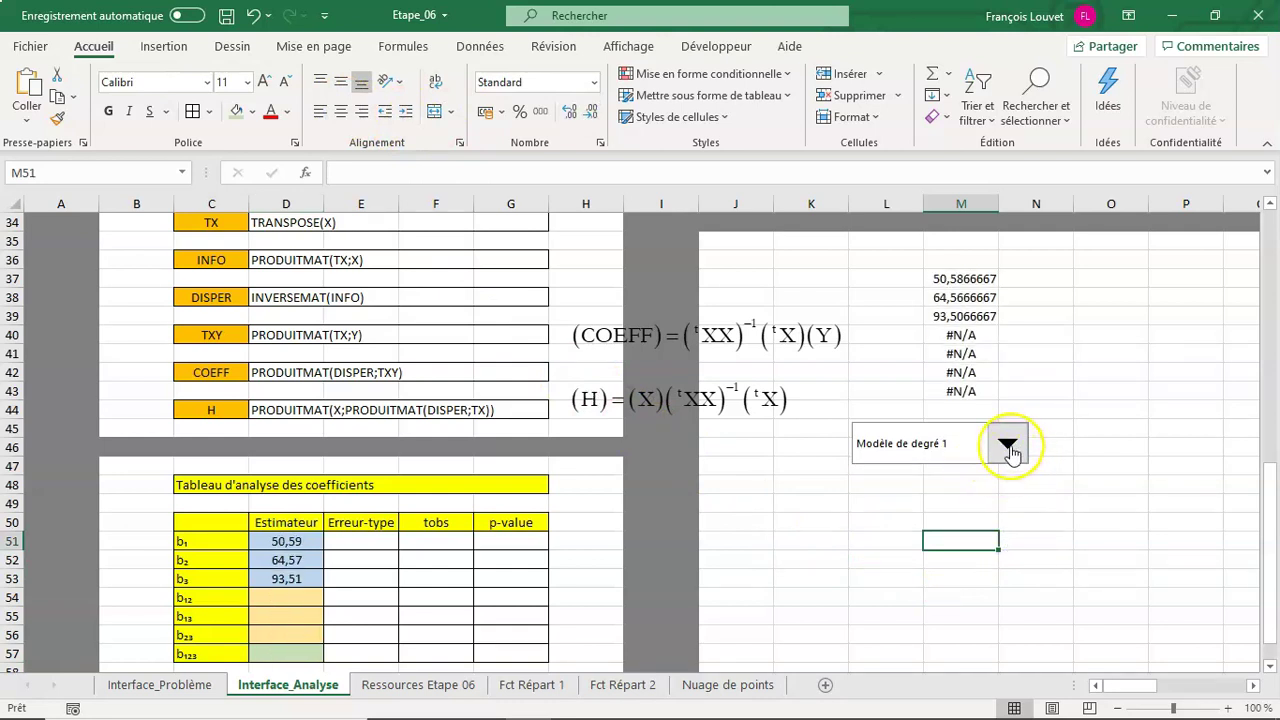
left_click(1012, 450)
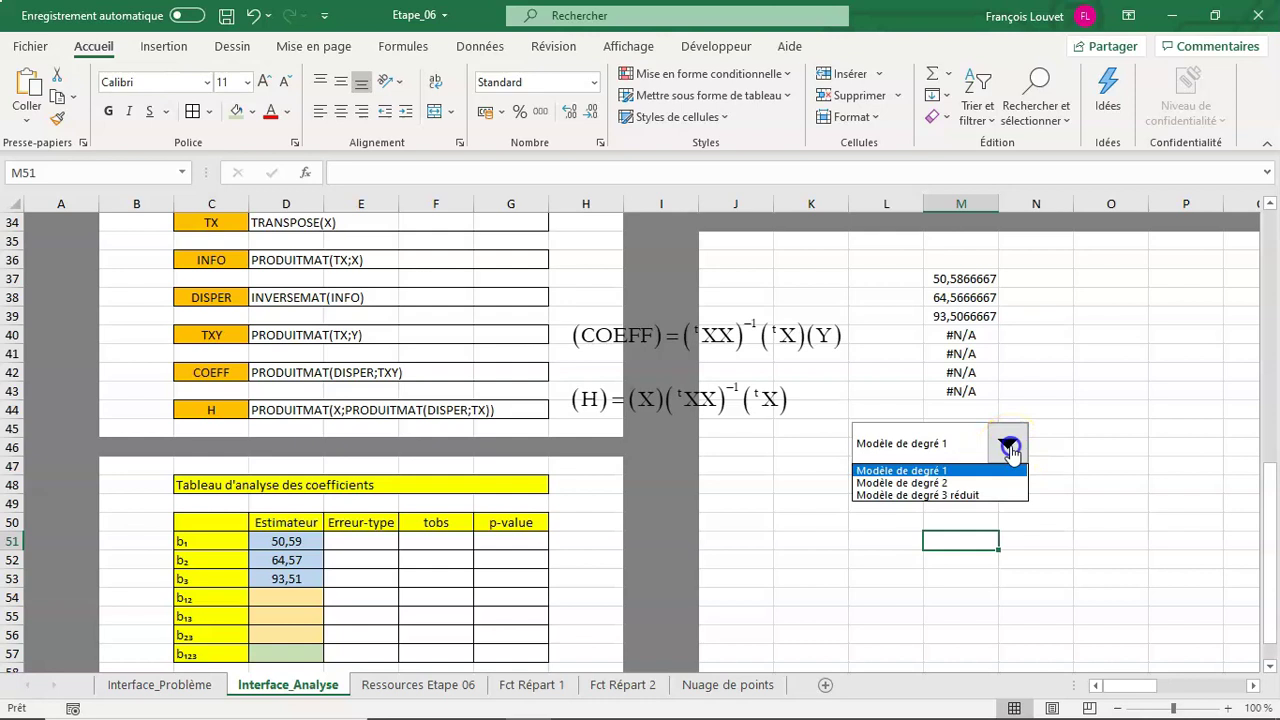
left_click(999, 482)
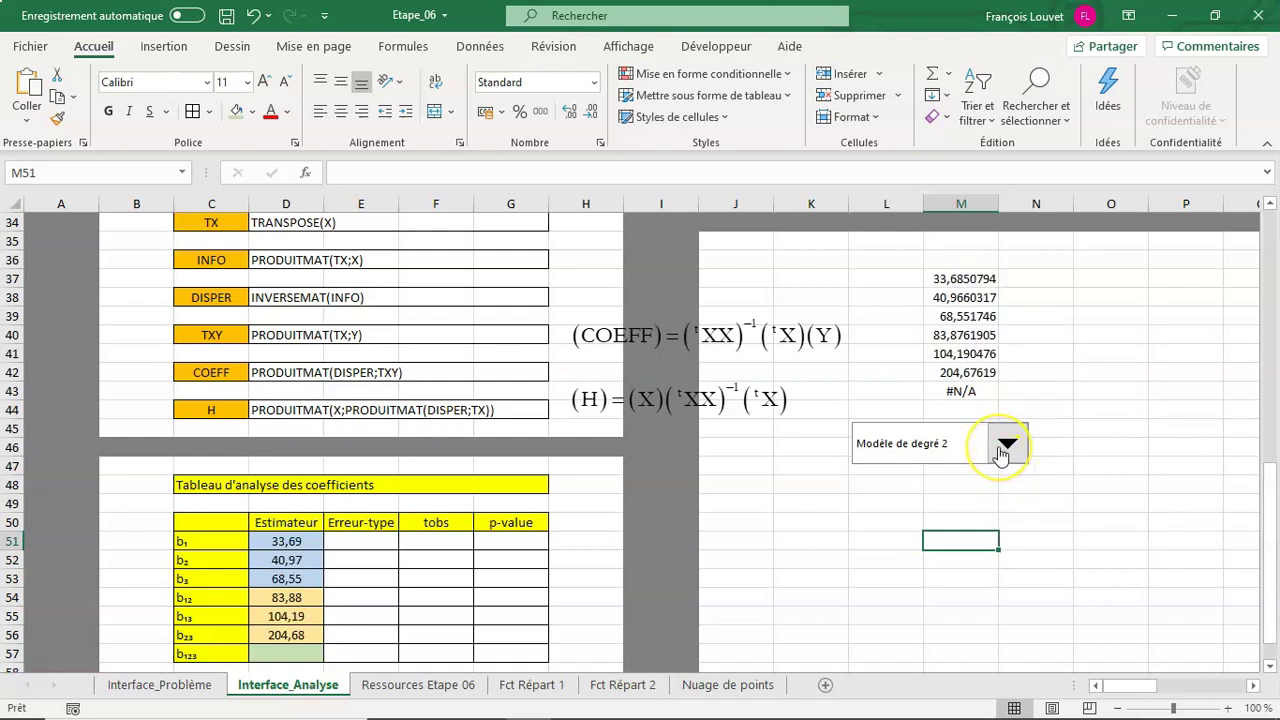
left_click(1001, 454)
left_click(998, 497)
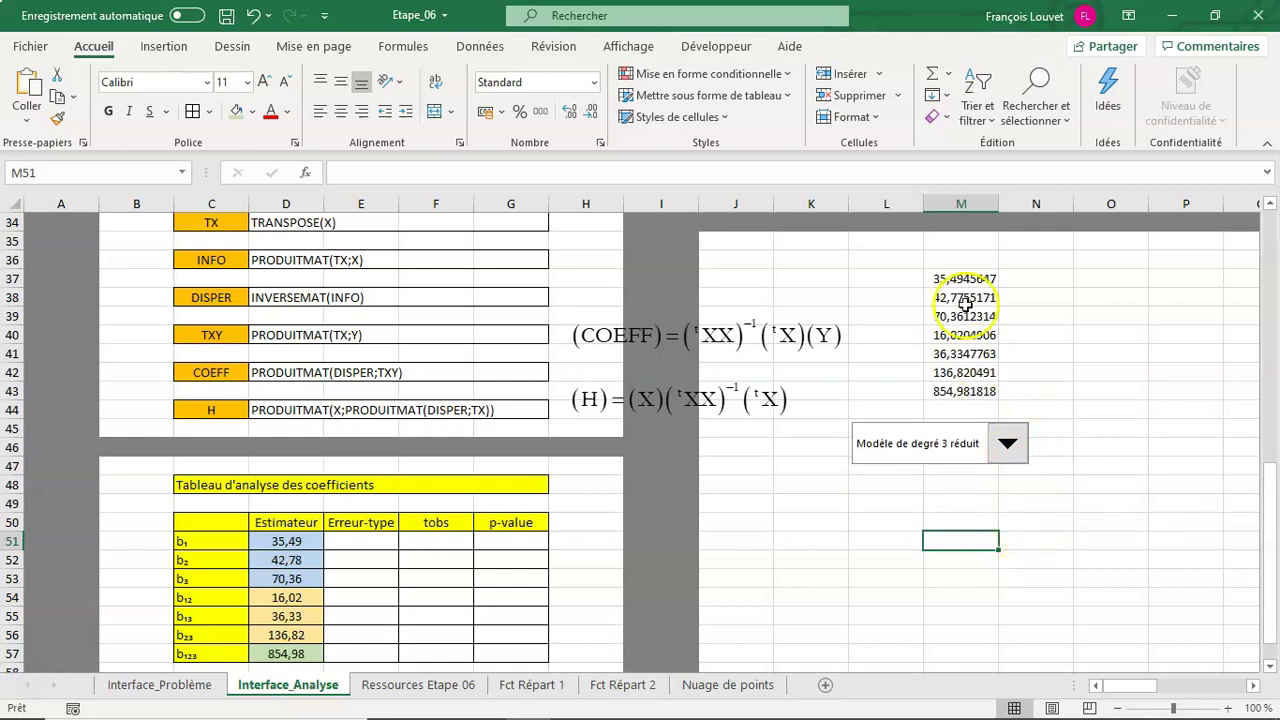
Clear the temporary COEFF values from M37:M43.
left_click_drag(958, 281, 958, 391)
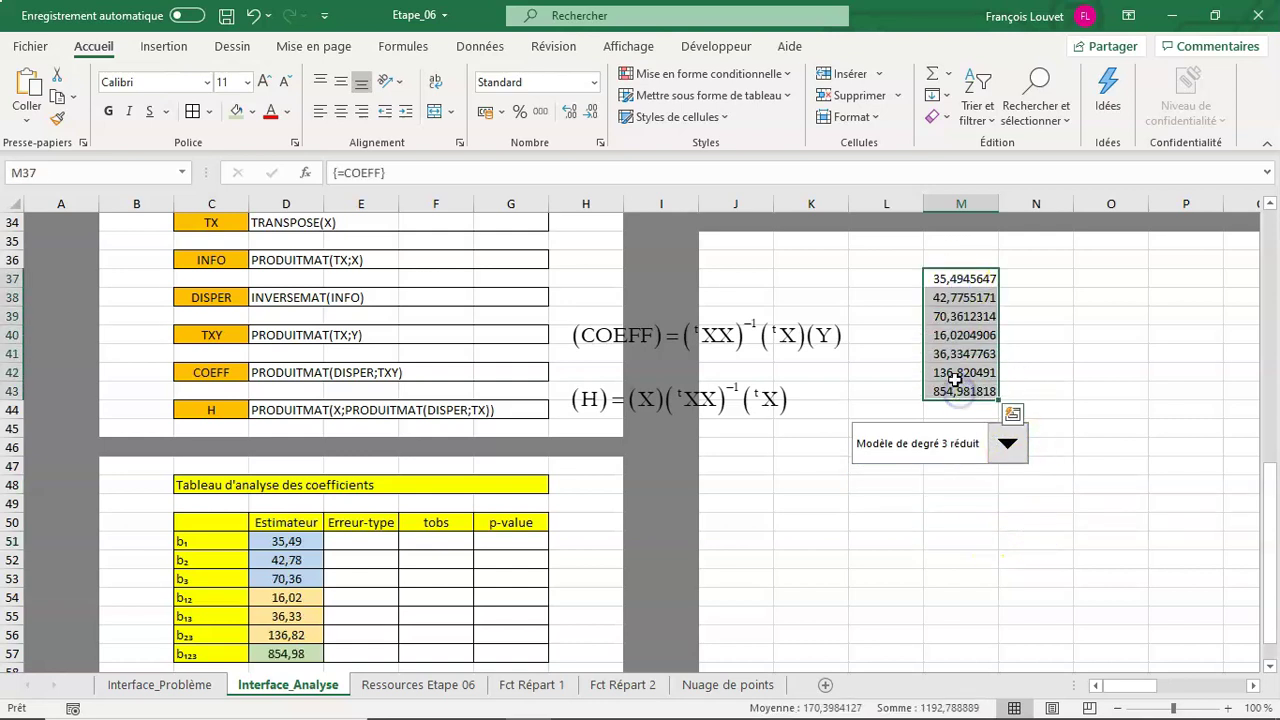
key("Delete")
left_click(1020, 560)
Scroll around the sheet and its sheet-tab bar.
scroll(923, 561, "up", 1)
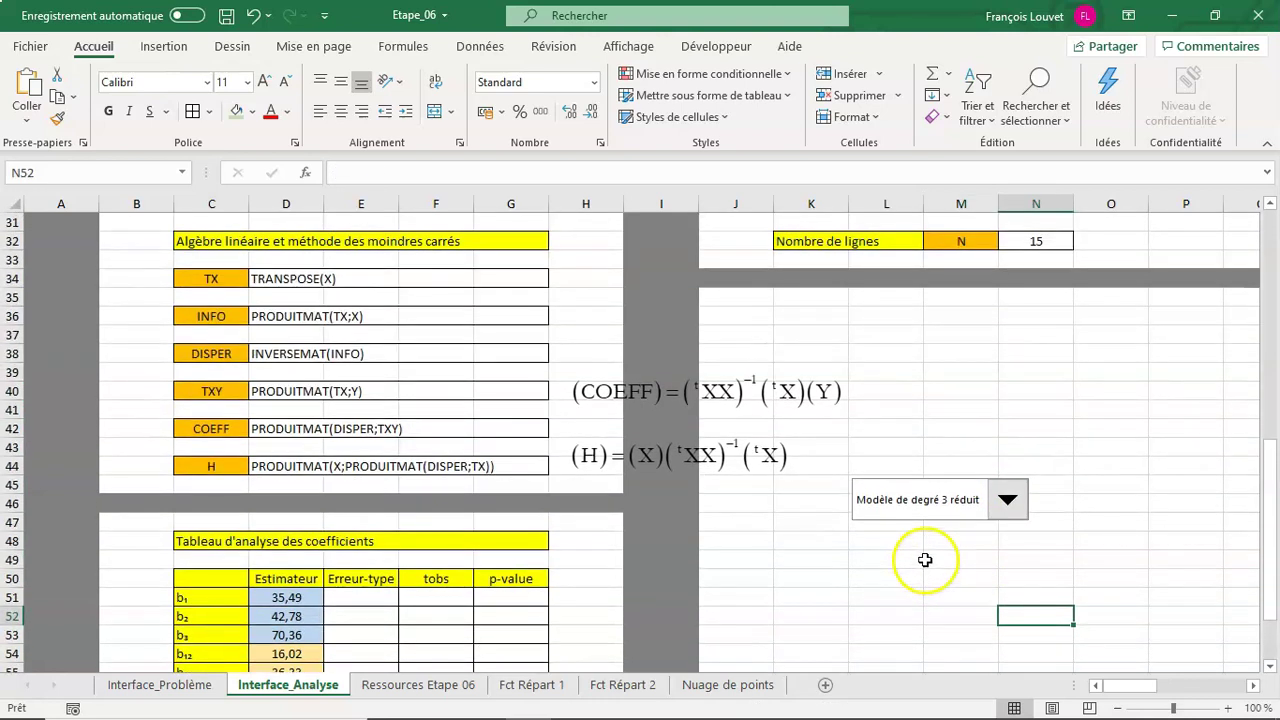
scroll(1151, 614, "up", 4)
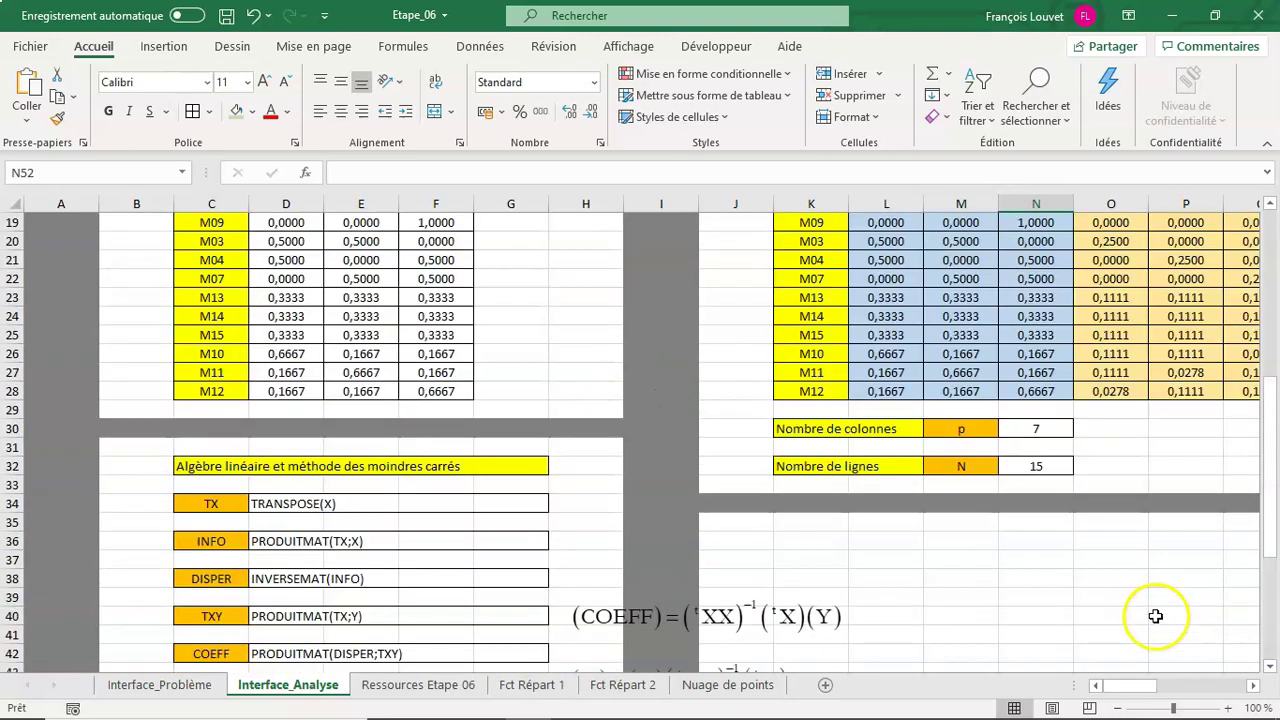
scroll(1155, 616, "up", 3)
left_click(1253, 685)
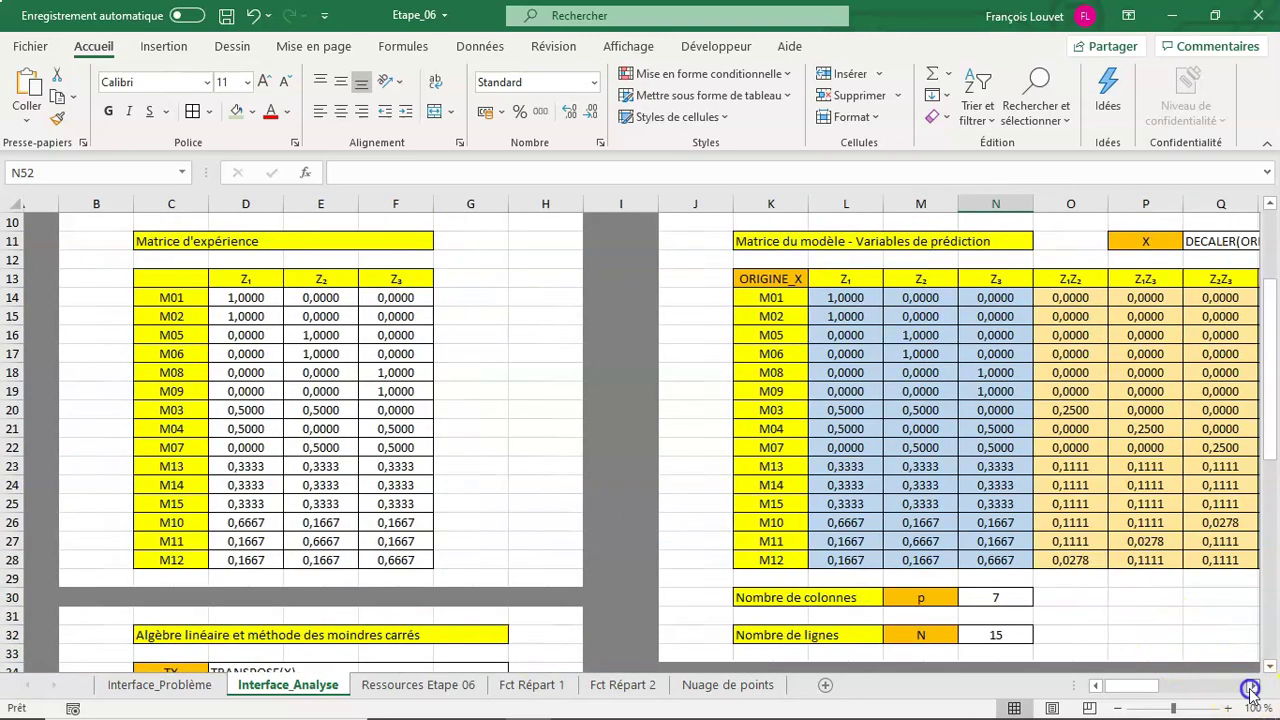
left_click_drag(1251, 688, 1251, 688)
scroll(1137, 626, "up", 3)
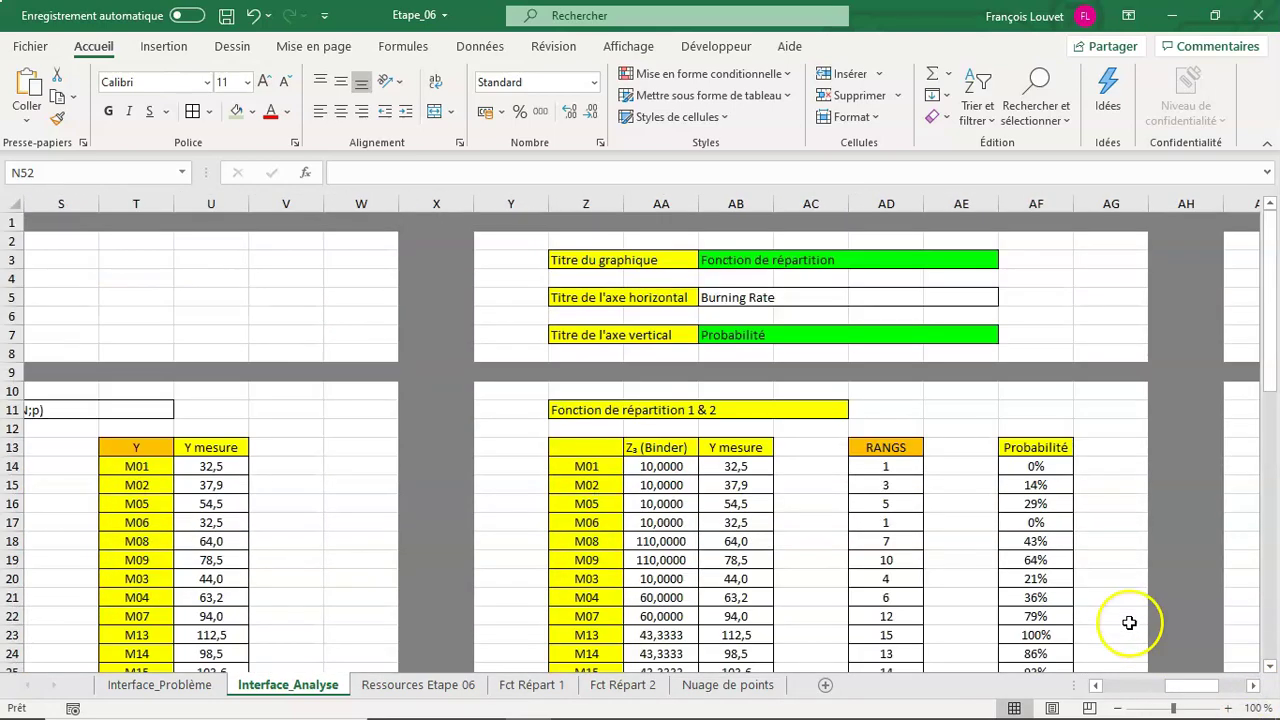
scroll(1129, 623, "down", 5)
scroll(1129, 623, "down", 3)
left_click_drag(1128, 688, 1120, 688)
scroll(971, 614, "down", 3)
scroll(971, 617, "down", 2)
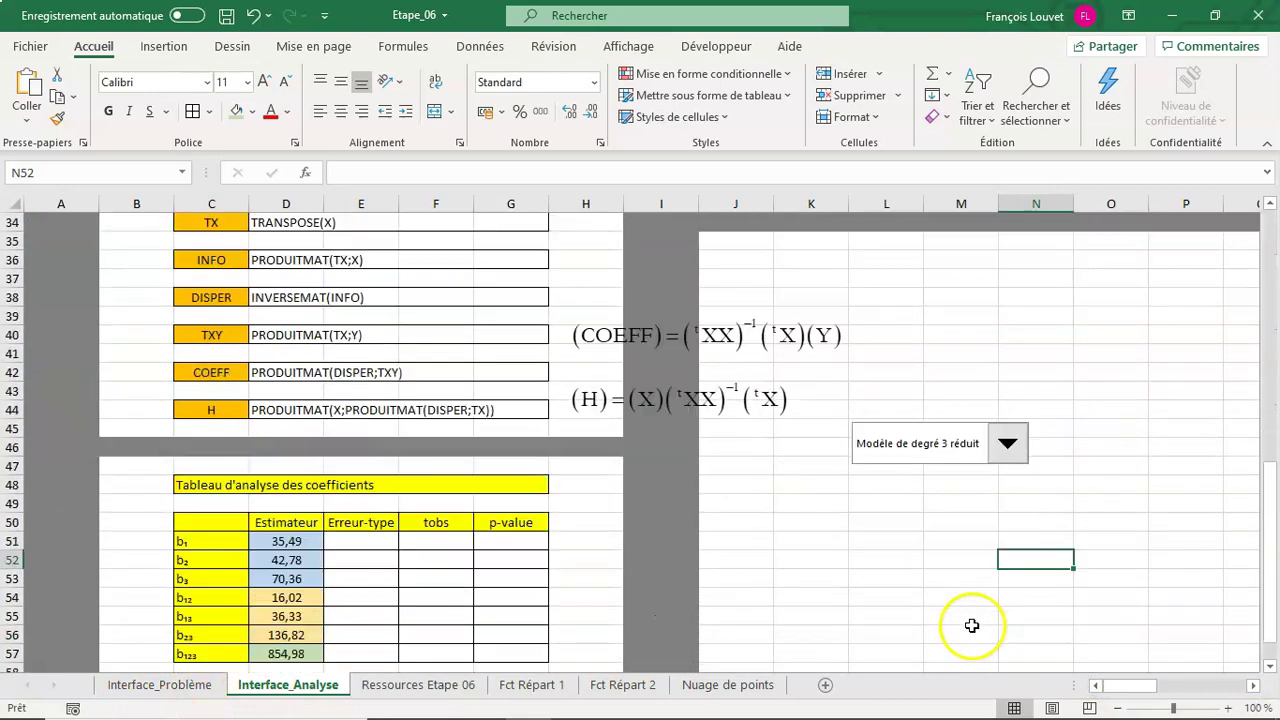
scroll(971, 624, "down", 1)
Copy the Burning Rate response combo box from the Interface_Problème sheet.
left_click(160, 686)
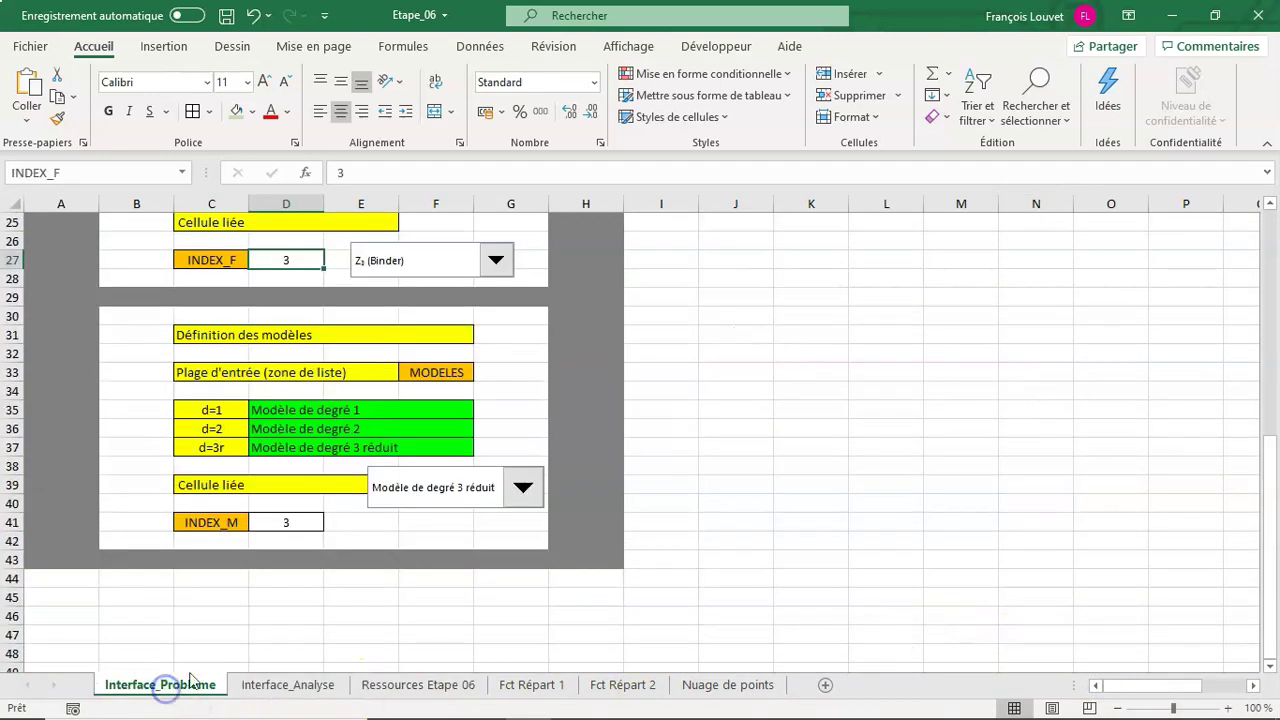
scroll(296, 510, "up", 4)
scroll(296, 510, "up", 2)
right_click(444, 334)
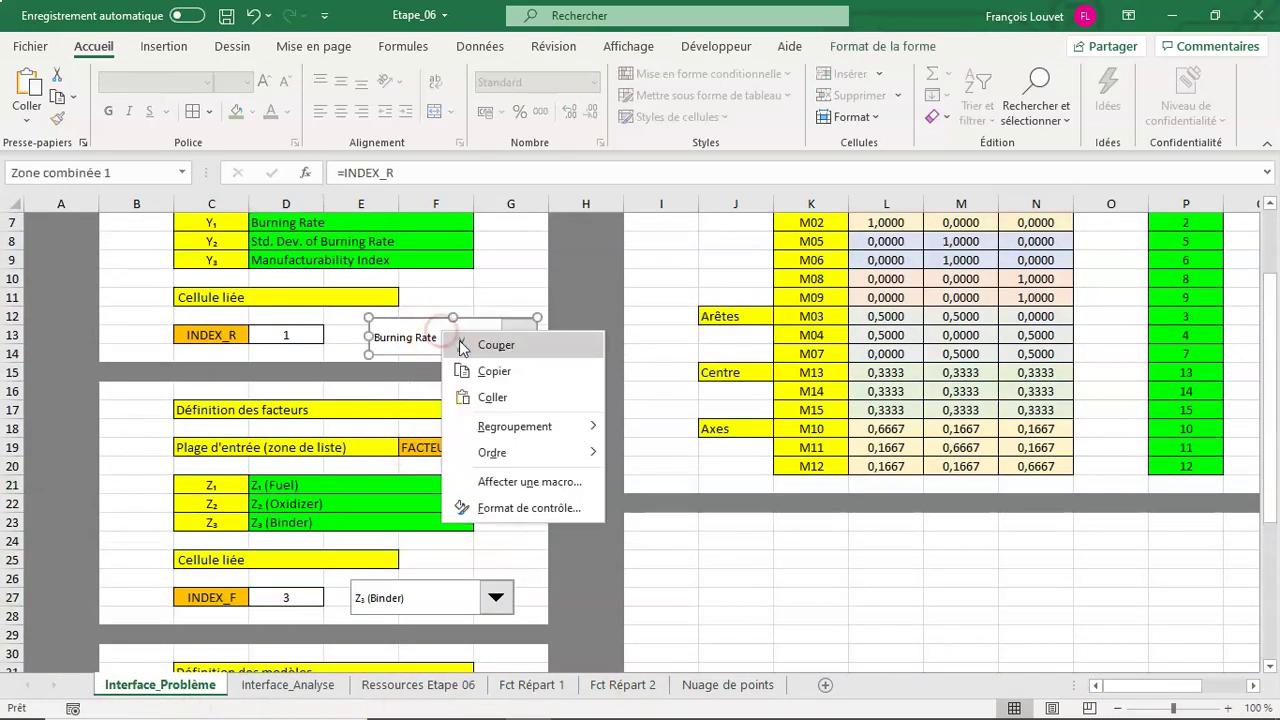
left_click(496, 371)
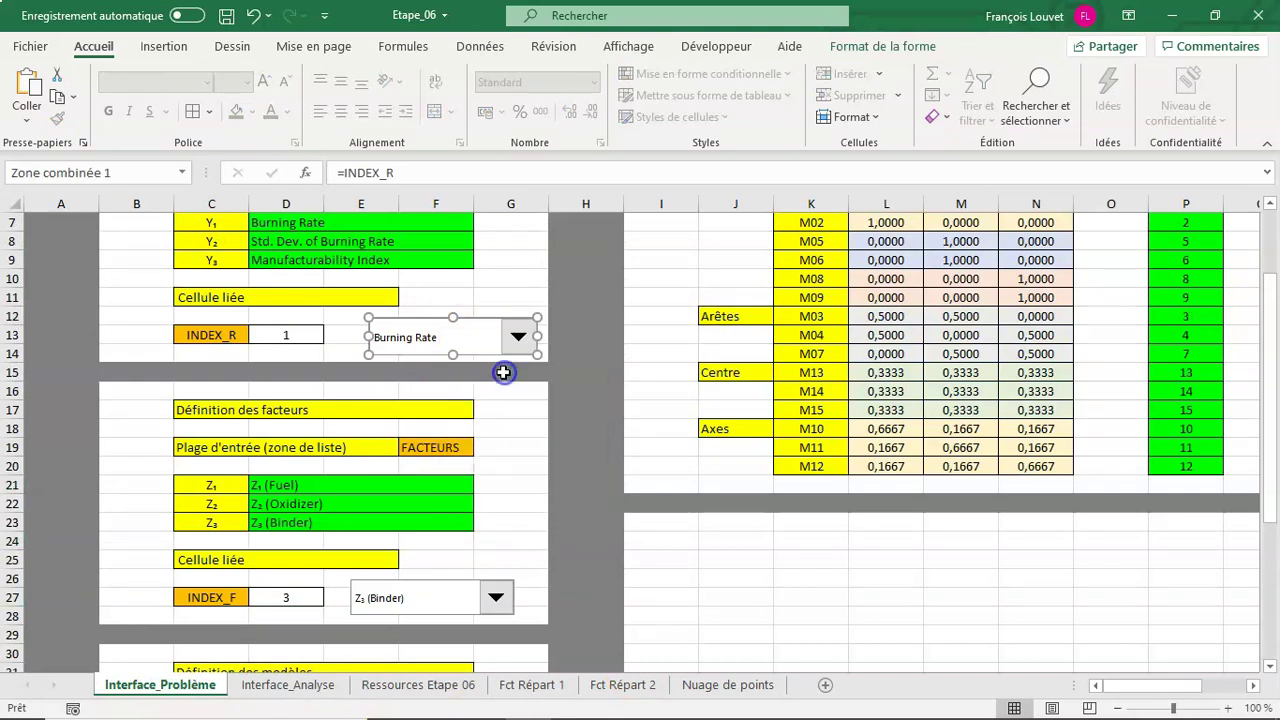
Paste the response selector near K50 on the Interface_Analyse sheet.
left_click(312, 686)
left_click(826, 466)
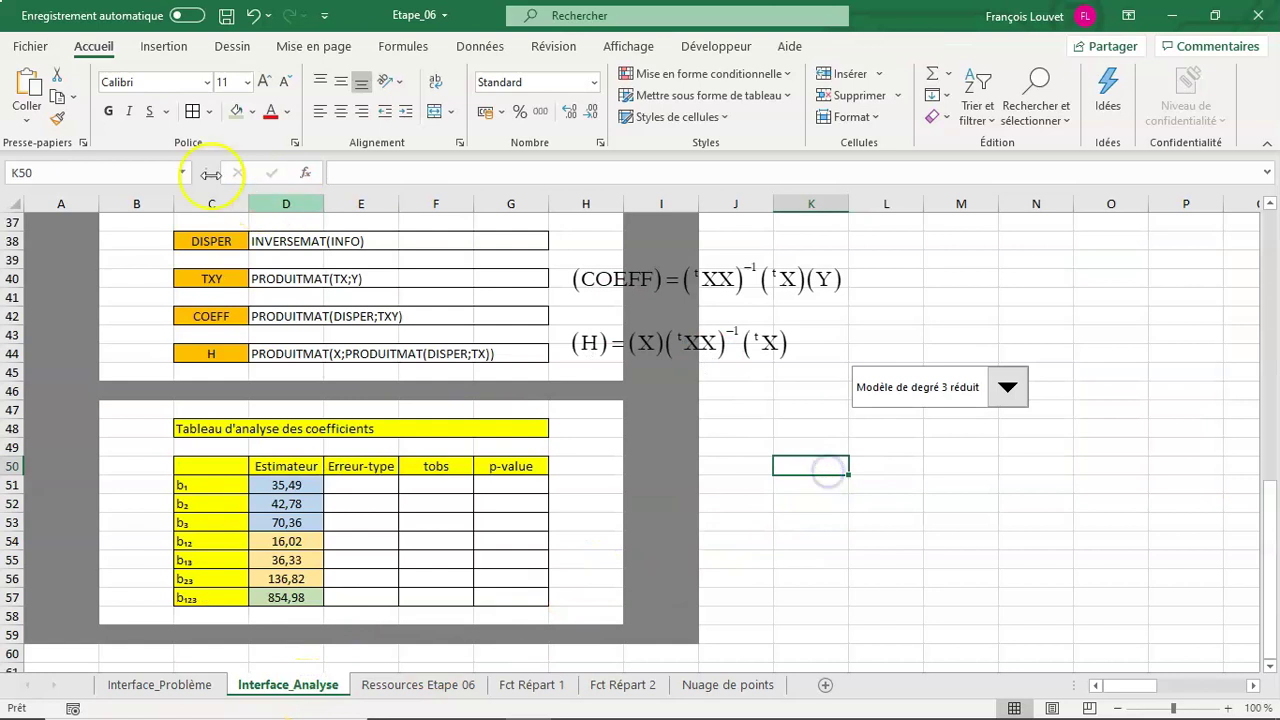
left_click(24, 84)
left_click(875, 576)
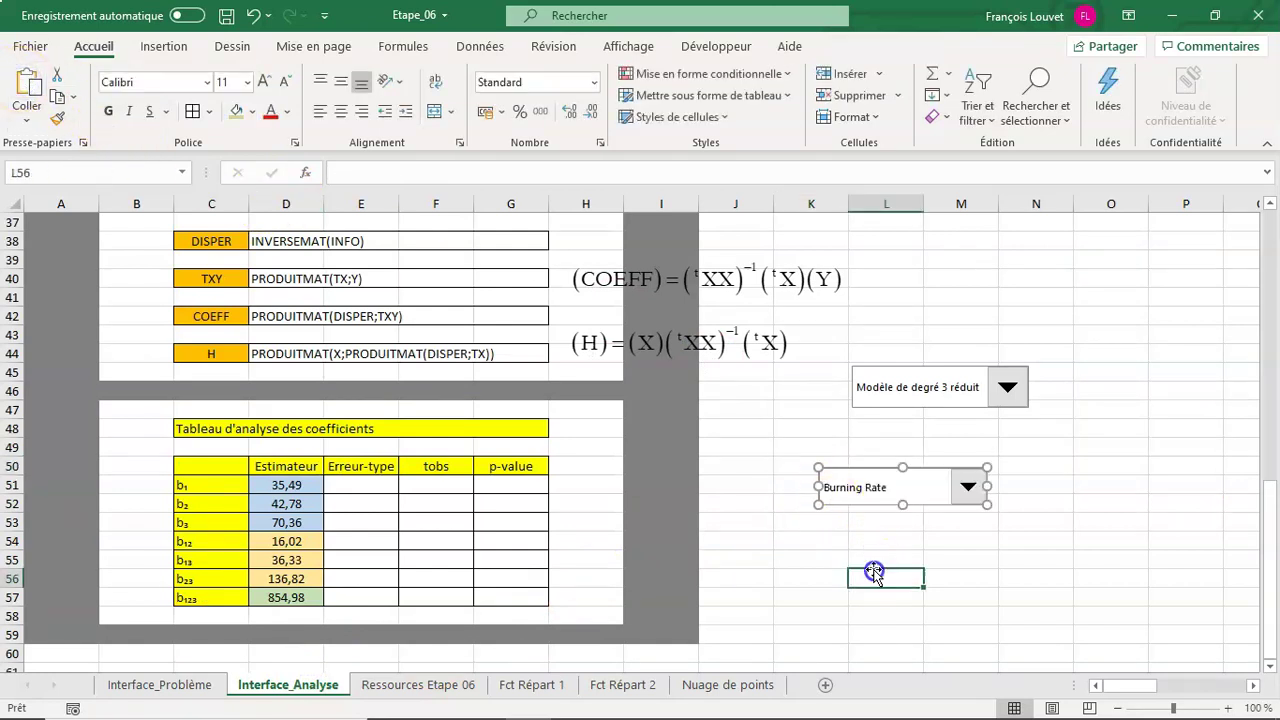
Select the Manufacturability Index response and Modèle de degré 2, making b1 read 28,07.
left_click(966, 490)
left_click(933, 524)
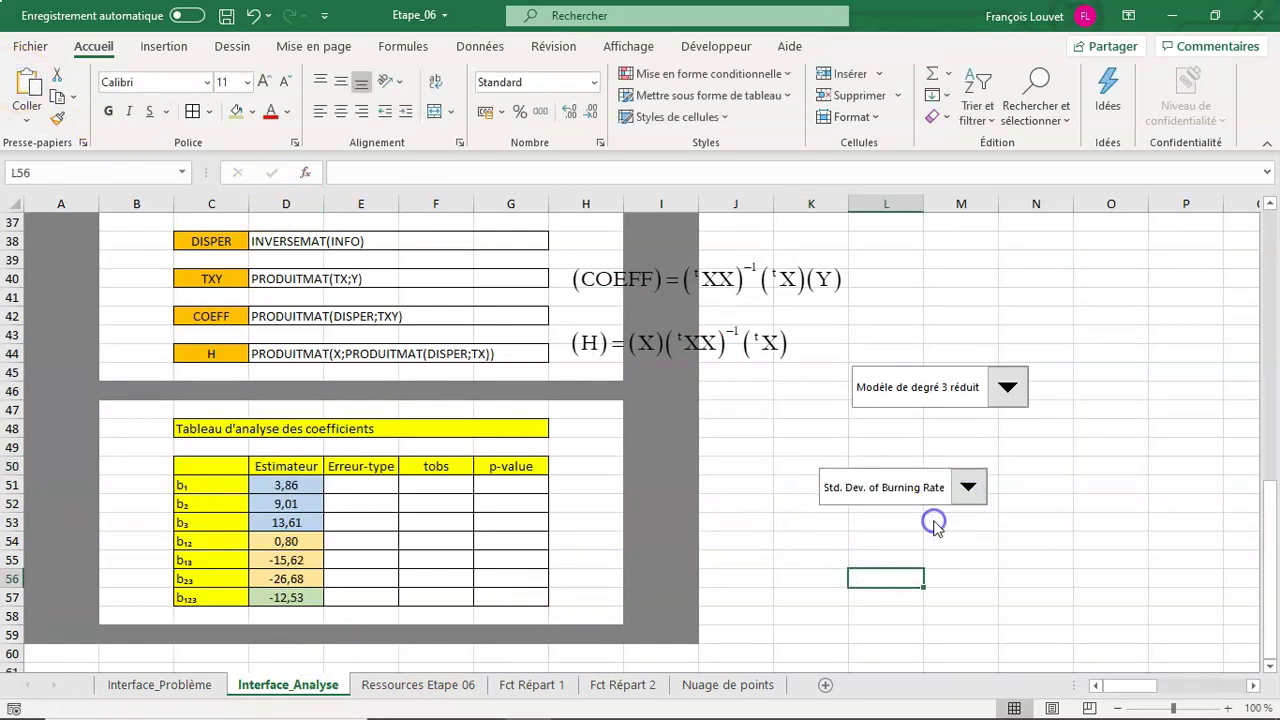
left_click(970, 488)
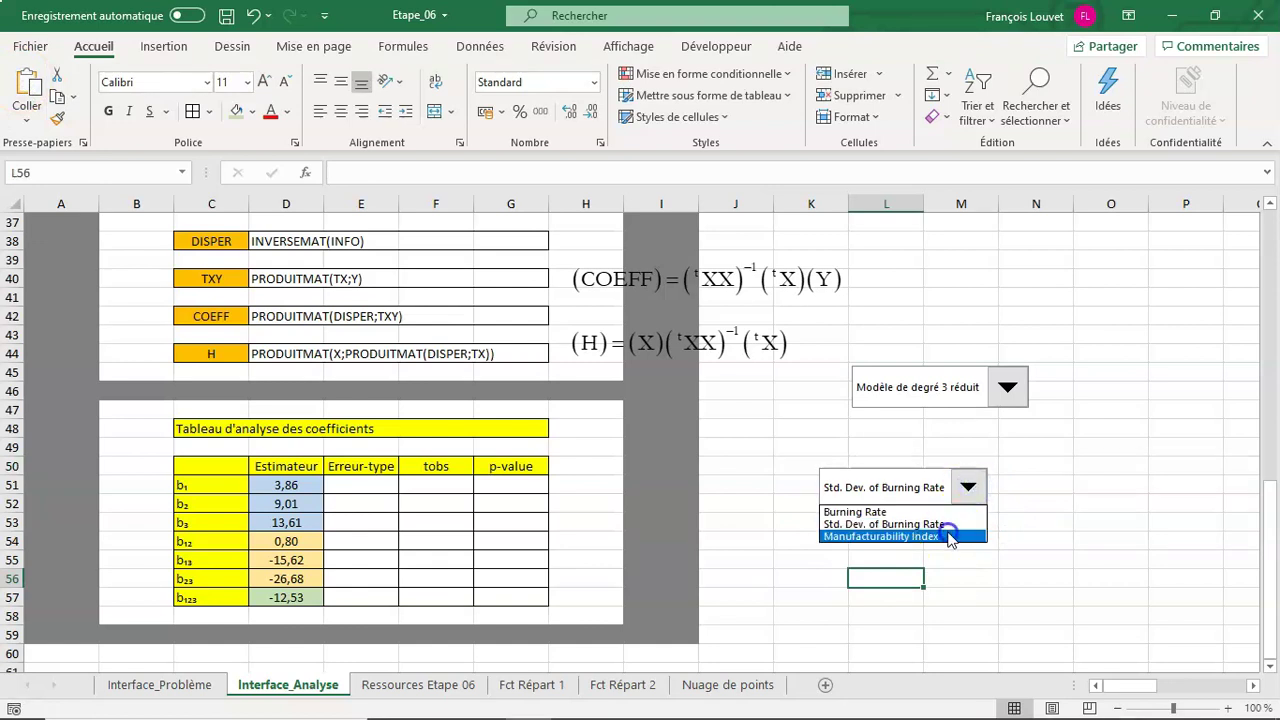
left_click(953, 532)
left_click(1005, 388)
left_click(993, 438)
left_click(1003, 390)
left_click(991, 425)
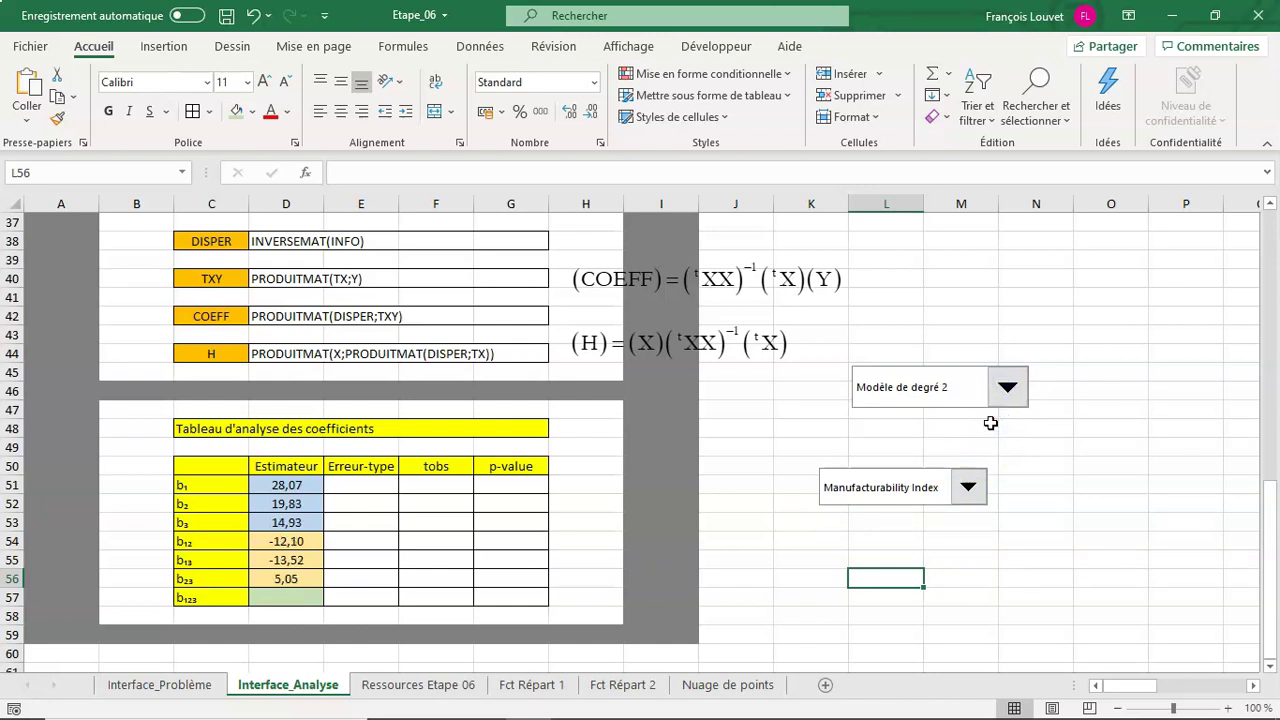